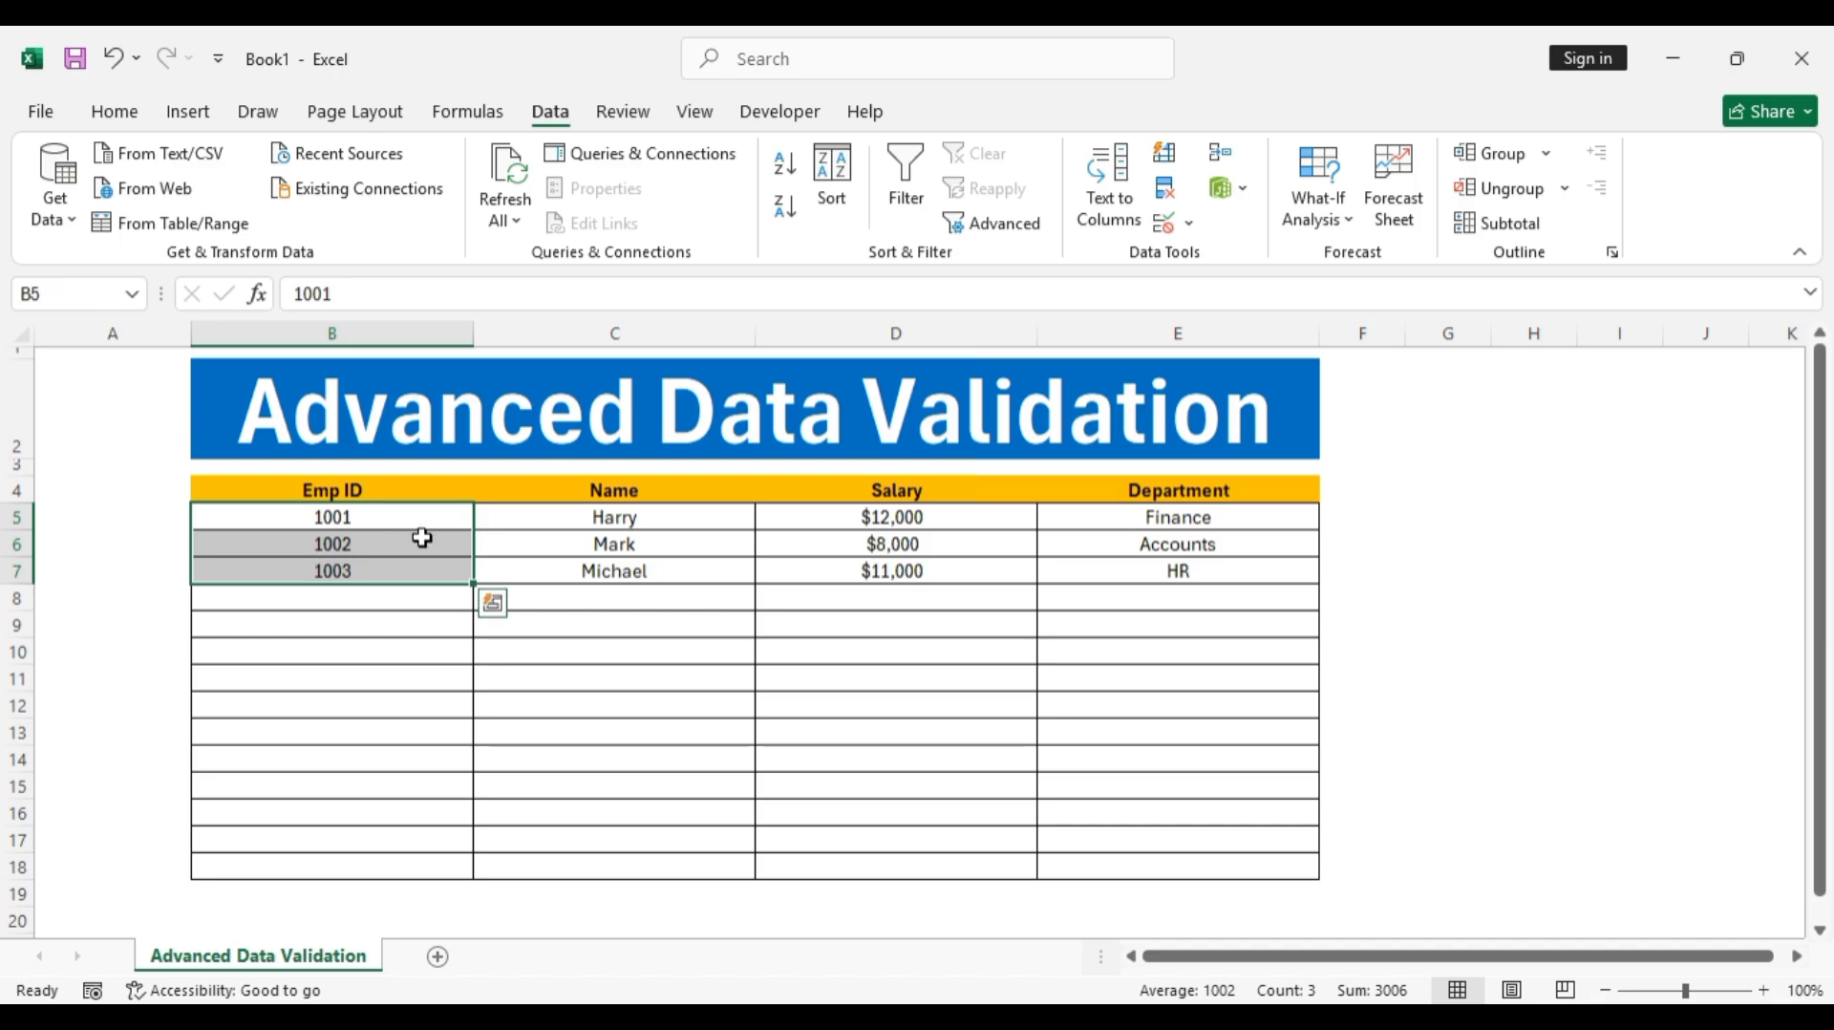
# - Fill row 8 with the next sequential employee ID, the employee's name, a salary of 8500 and the department Finance
pyautogui.click(348, 594)
pyautogui.write('1')
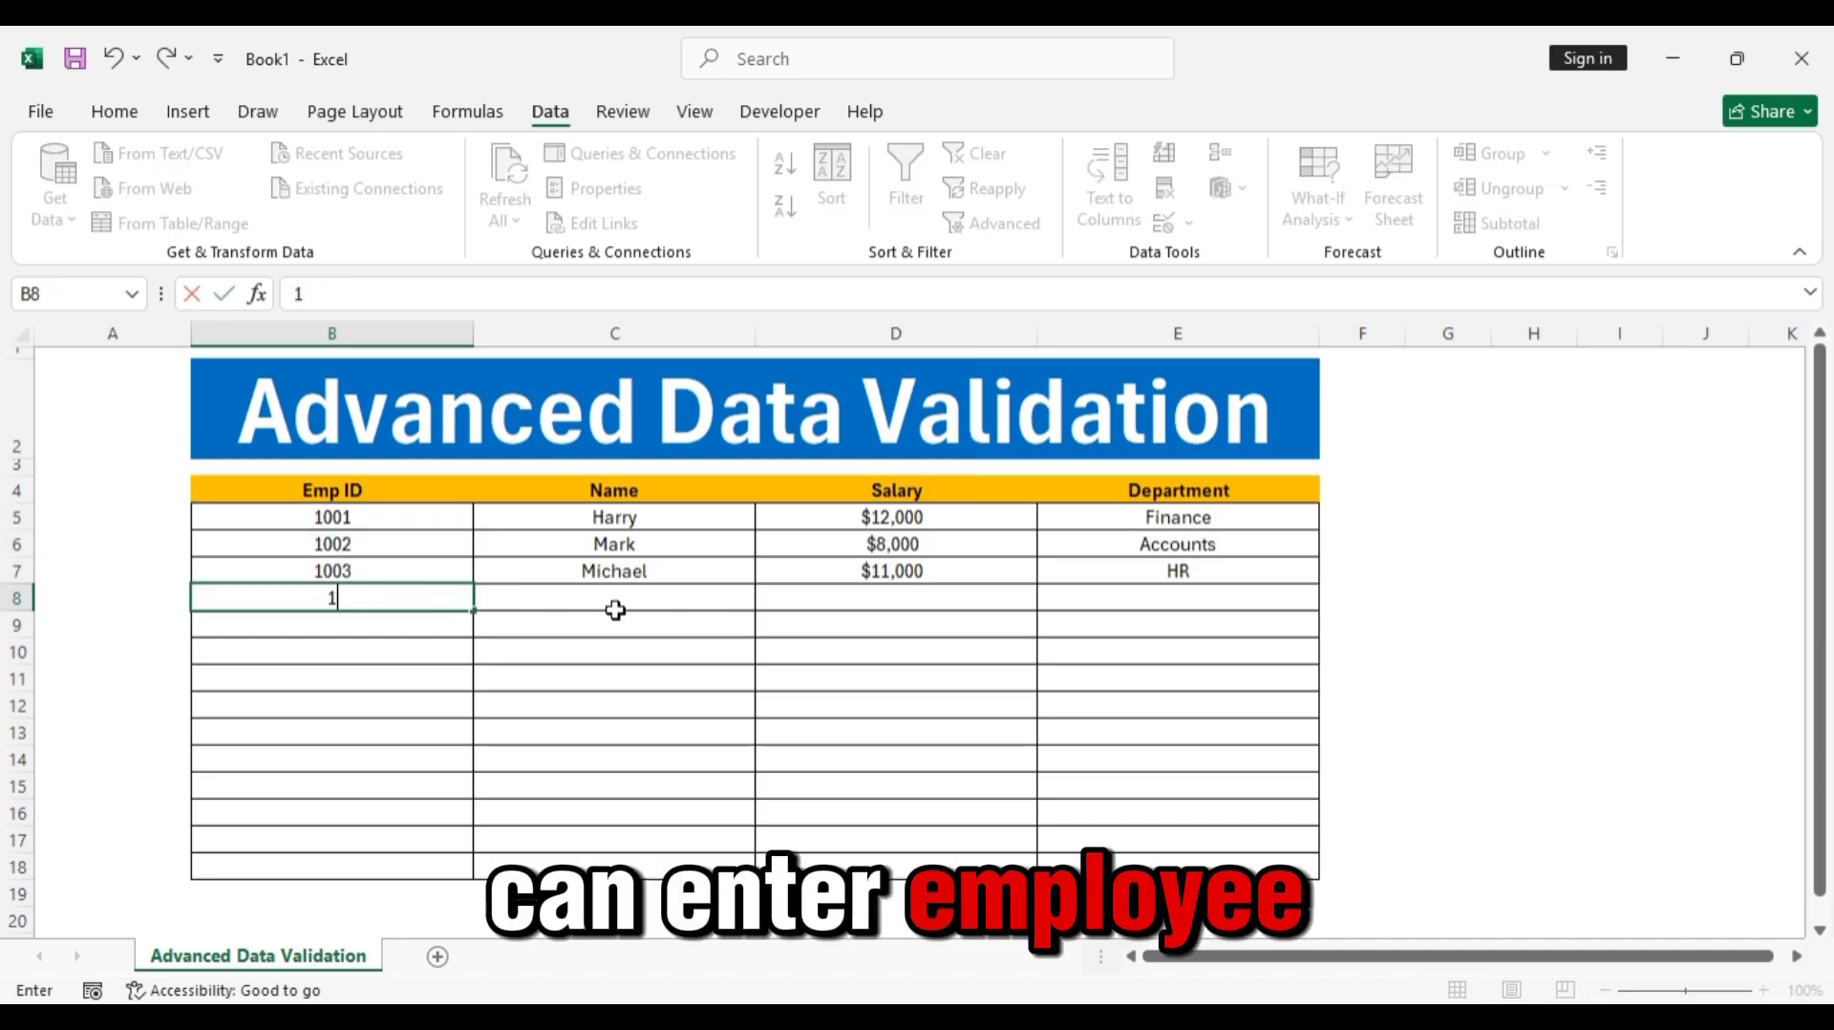
pyautogui.write('004')
pyautogui.press('Return')
pyautogui.click(617, 612)
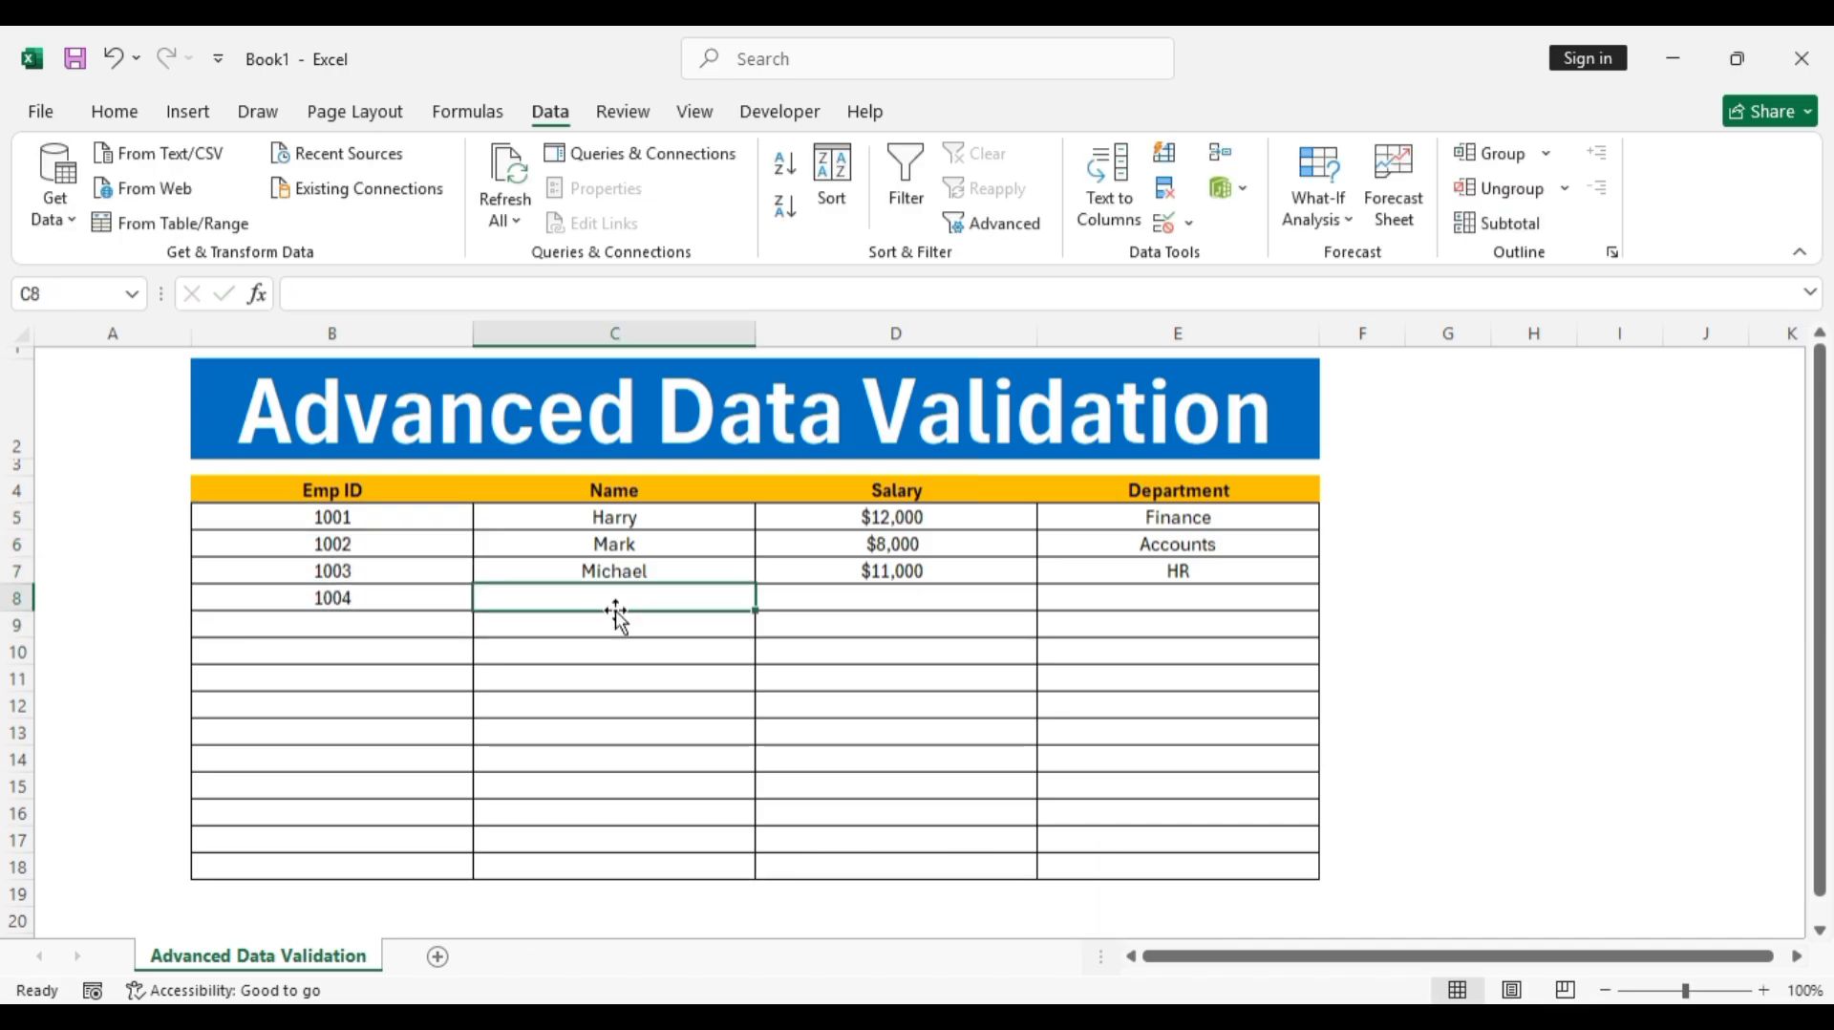
pyautogui.write('Pet')
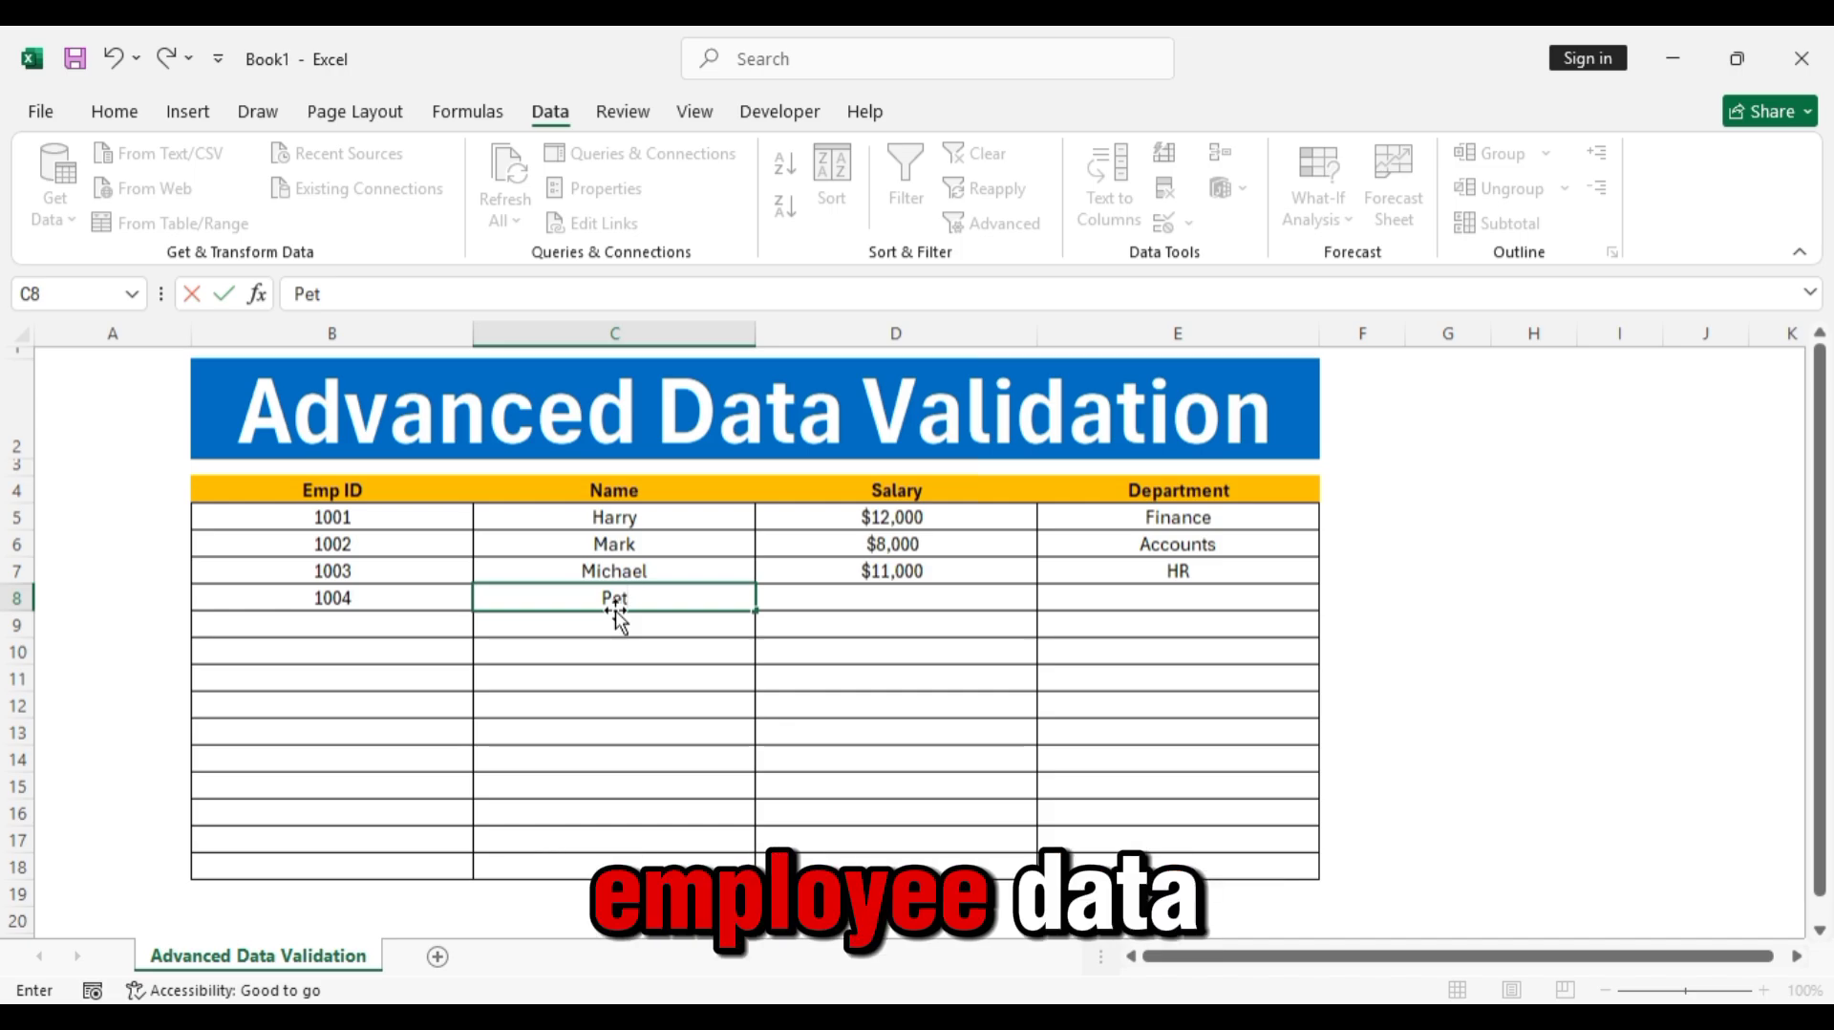
pyautogui.write('e')
pyautogui.write('r')
pyautogui.press('Tab')
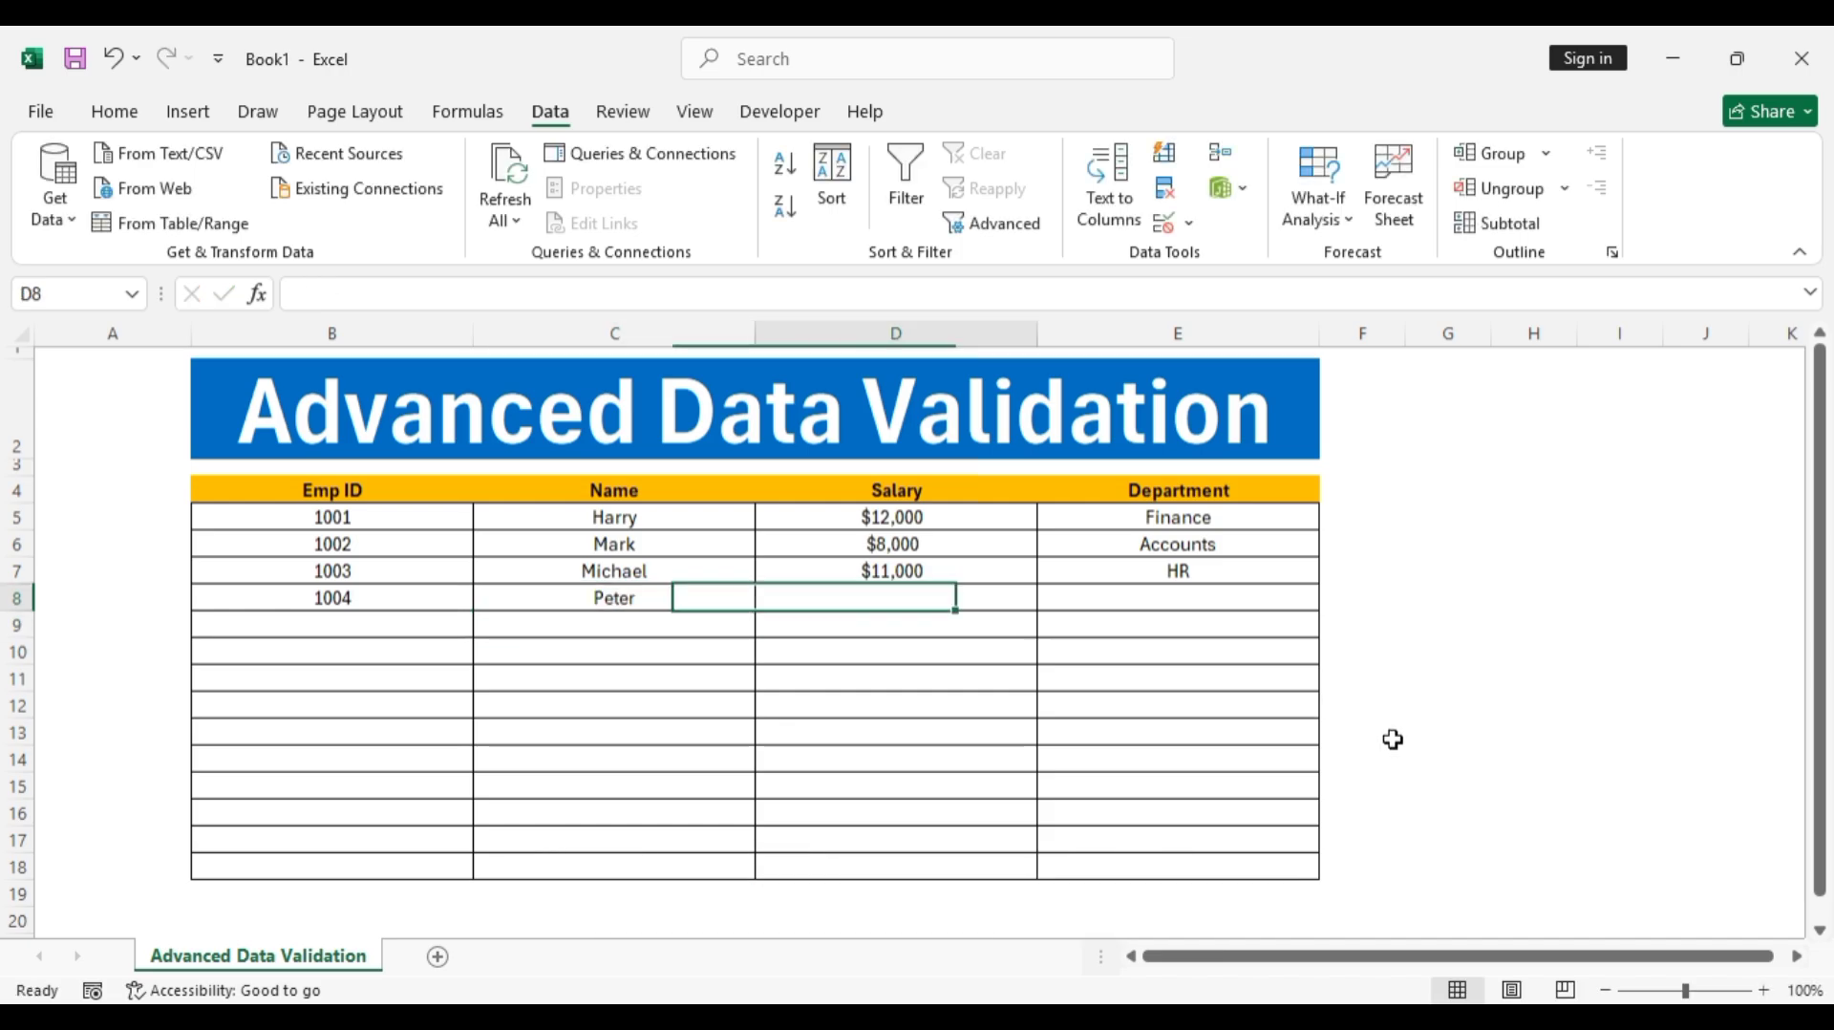
pyautogui.write('8500')
pyautogui.press('Tab')
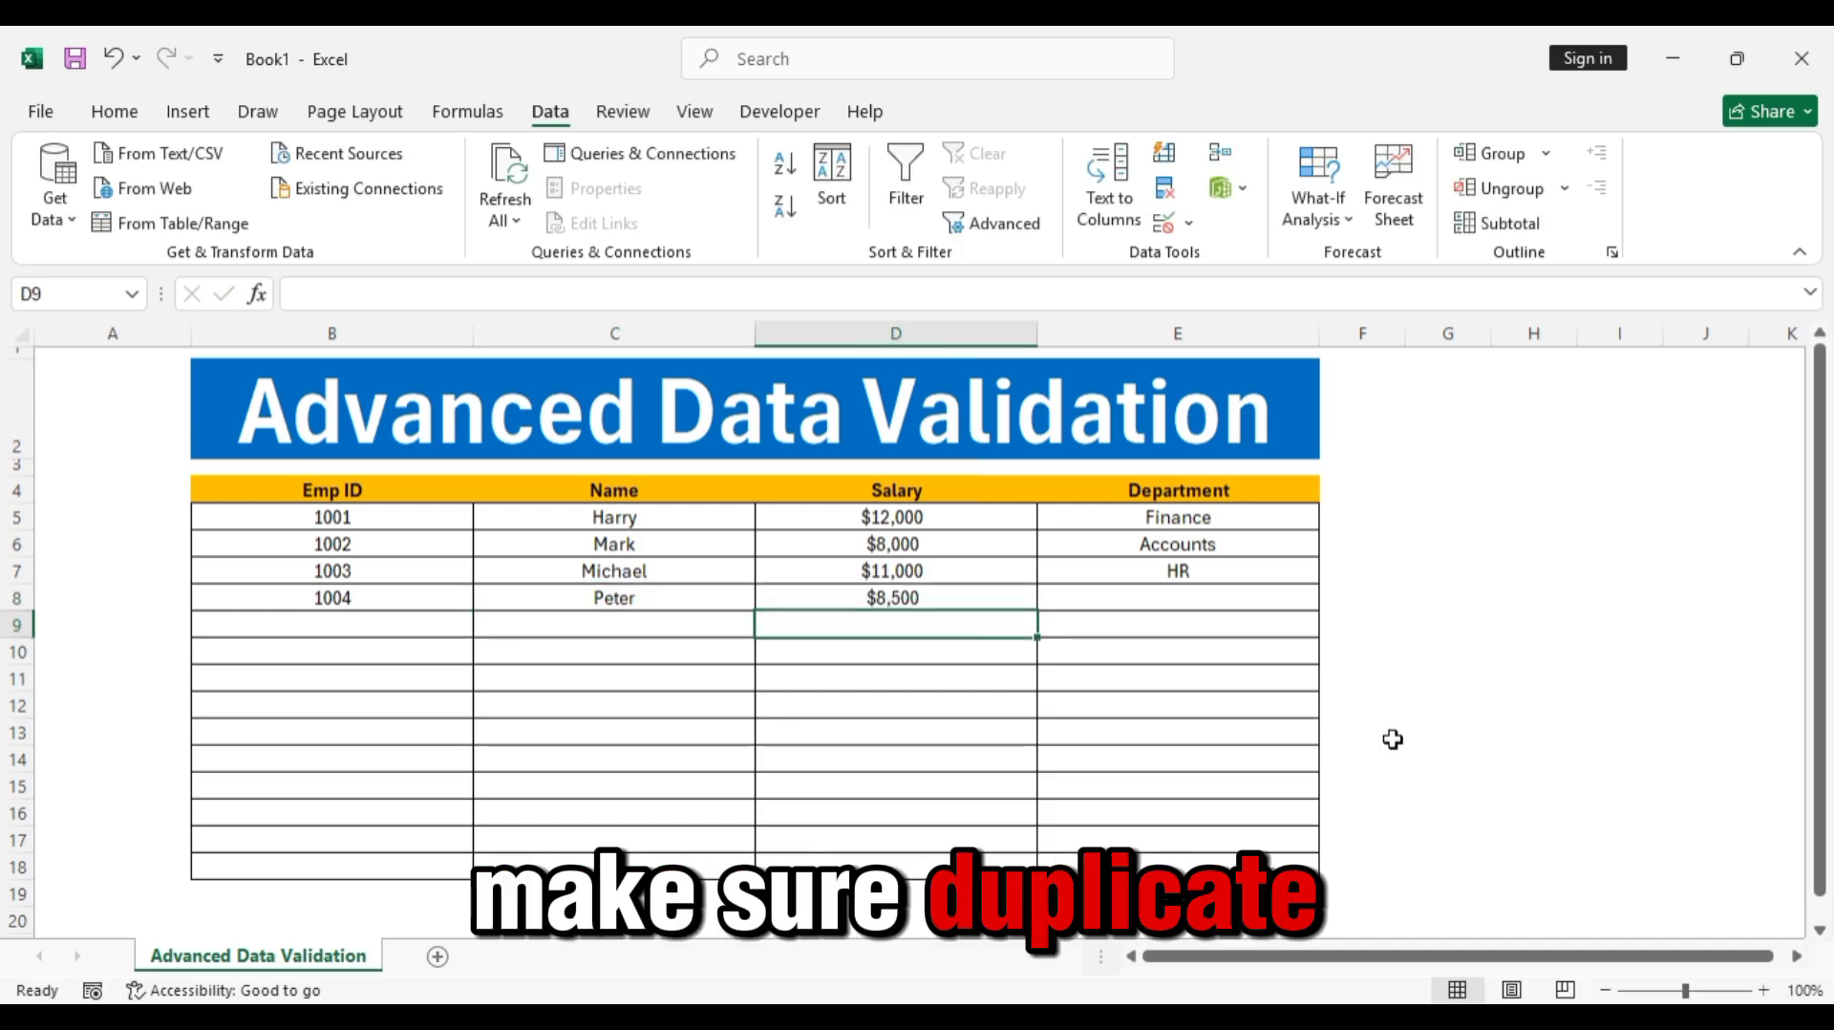
pyautogui.press('Return')
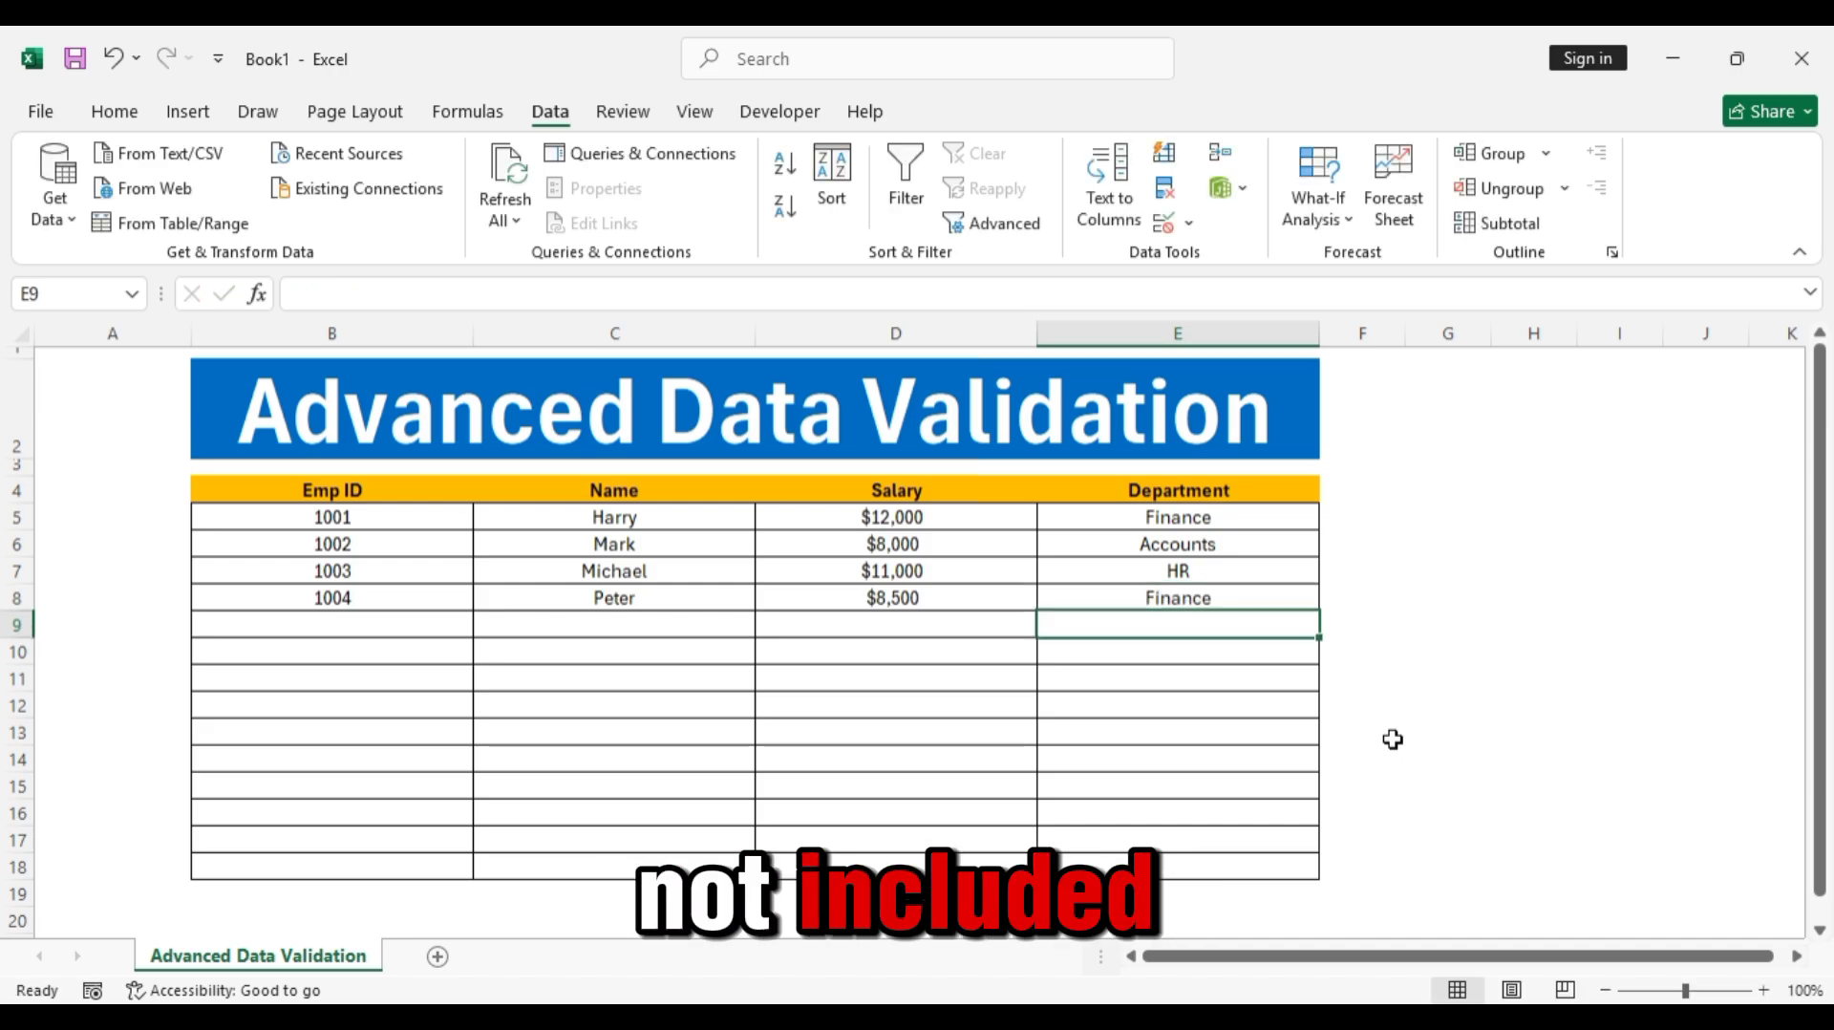
# - Try to enter the employee ID from B6 again in B9, and cancel the entry
pyautogui.press('Left')
pyautogui.press('Left')
pyautogui.press('Left')
pyautogui.press('Left')
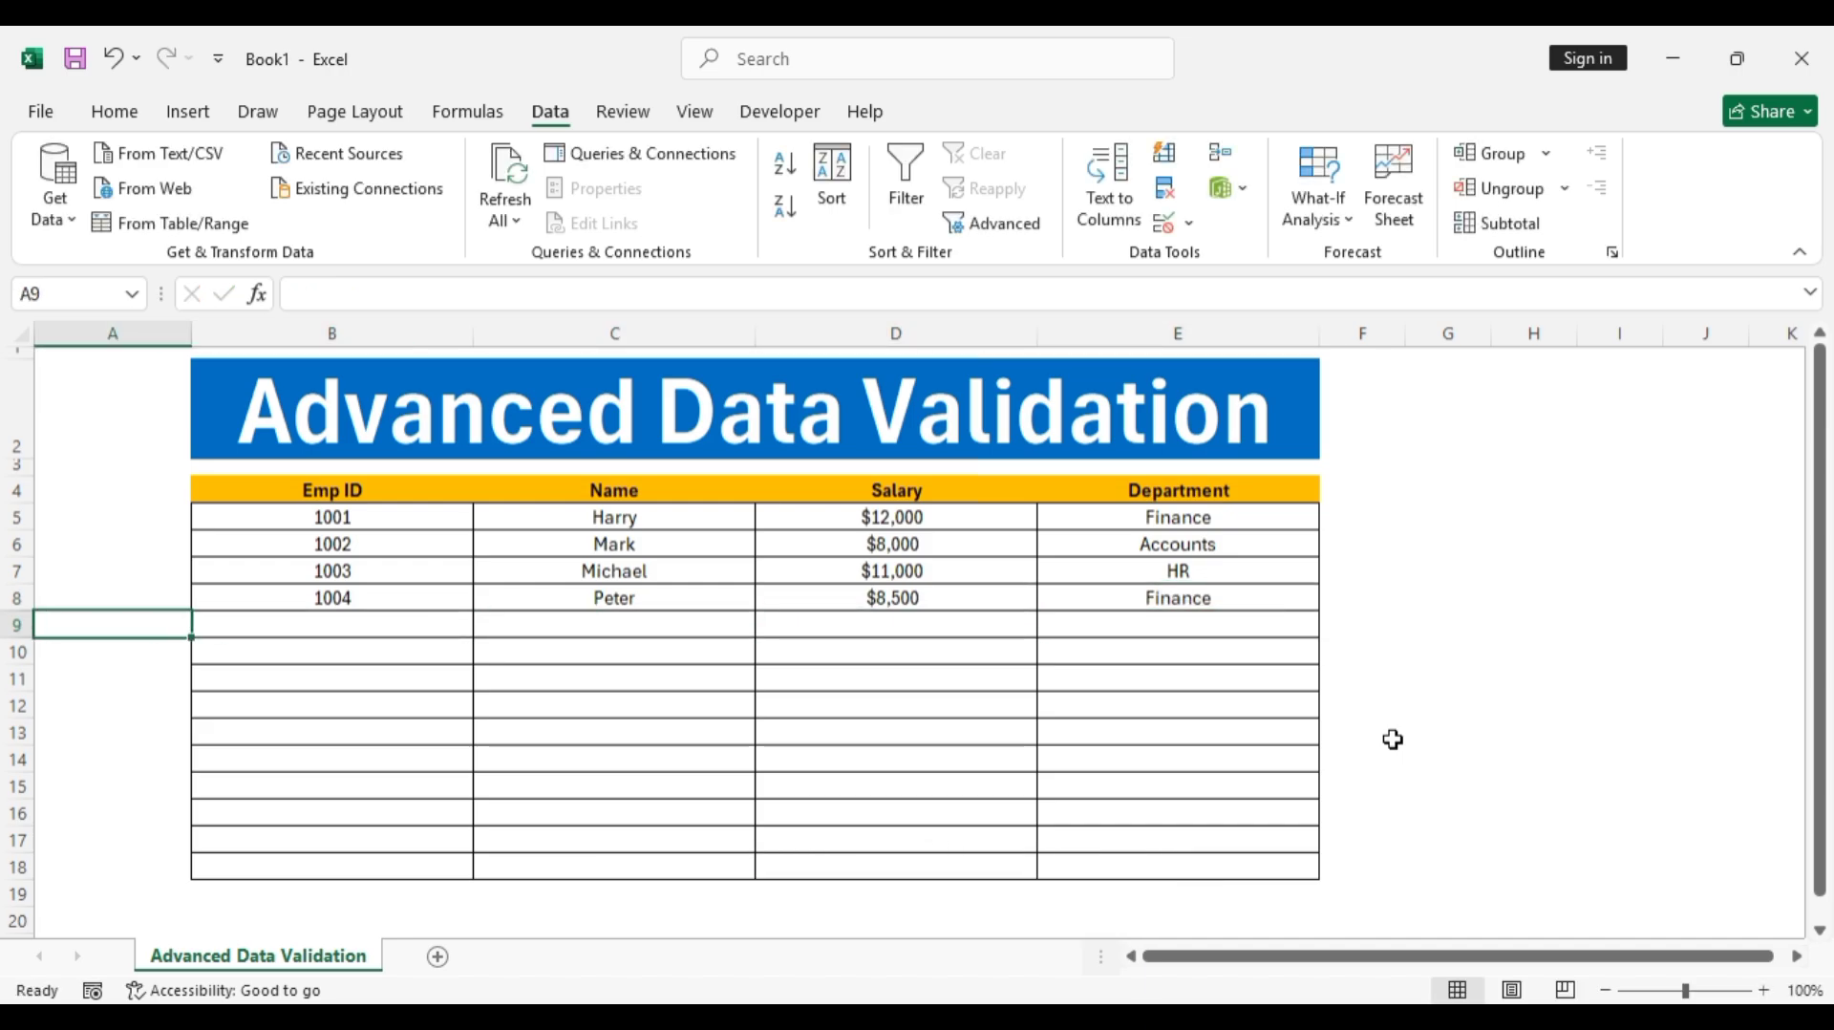
pyautogui.press('Right')
pyautogui.write('1')
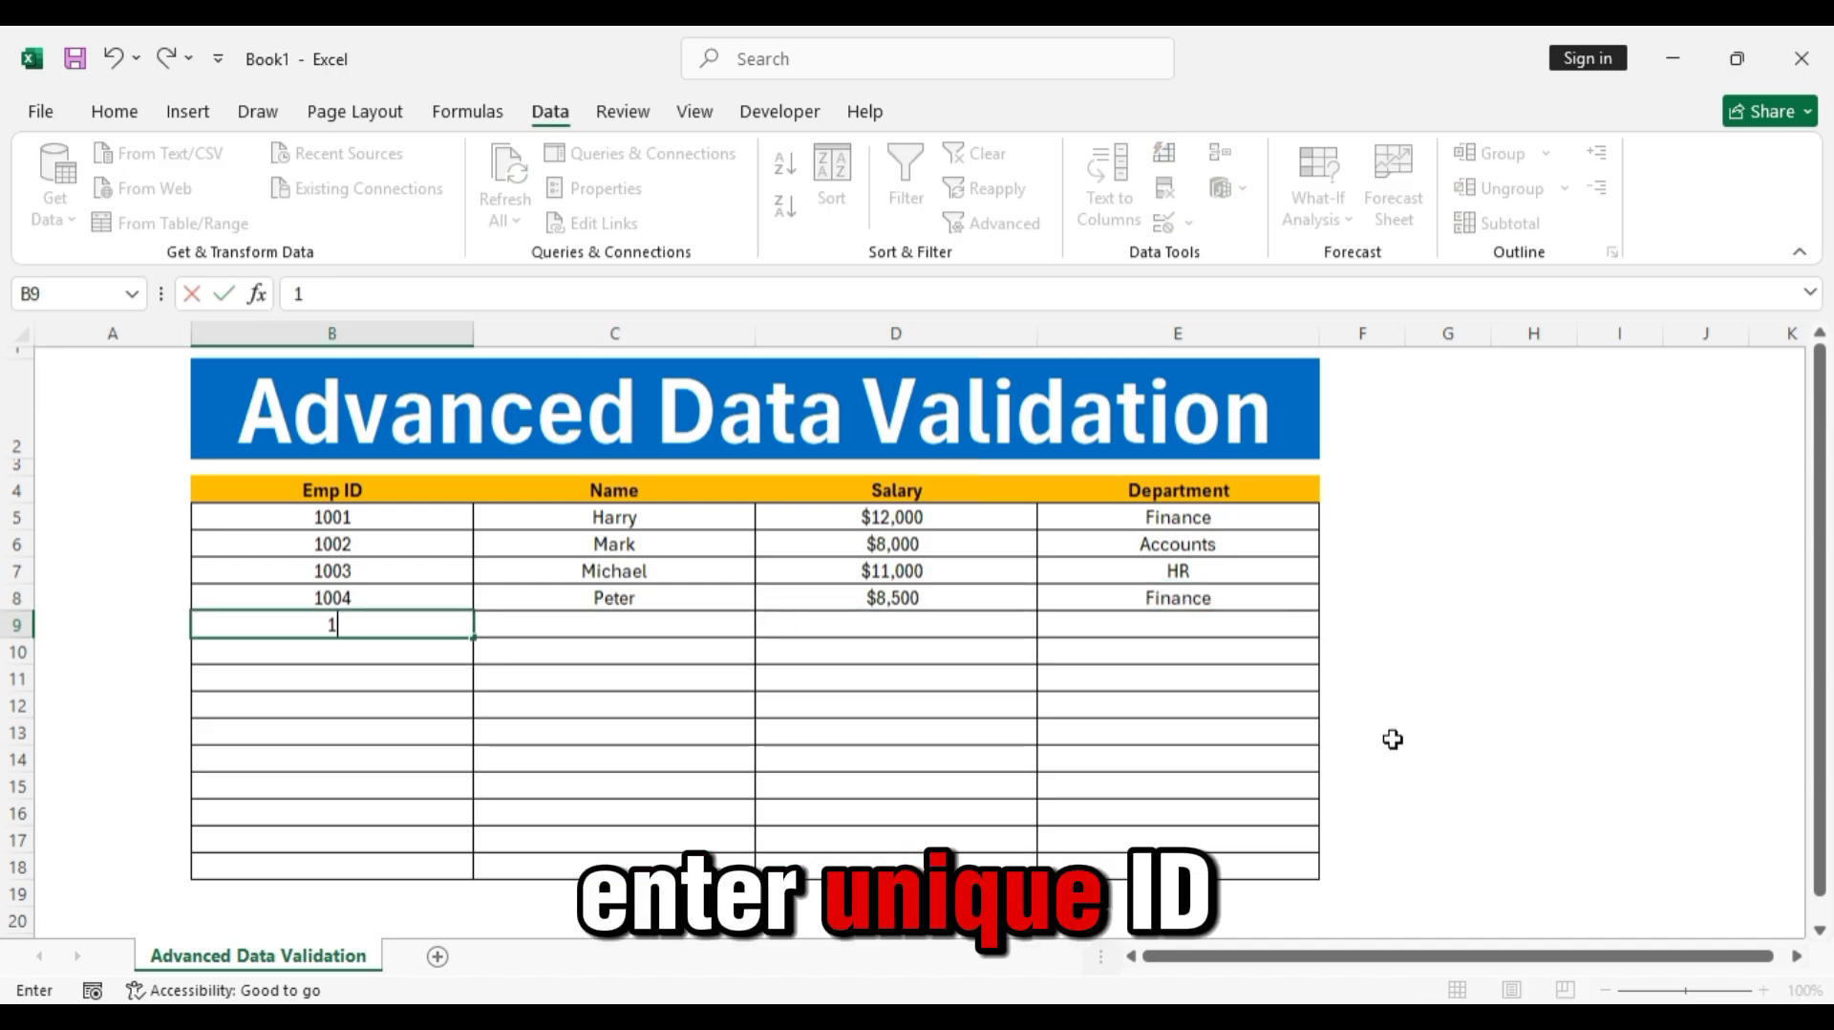
pyautogui.write('002')
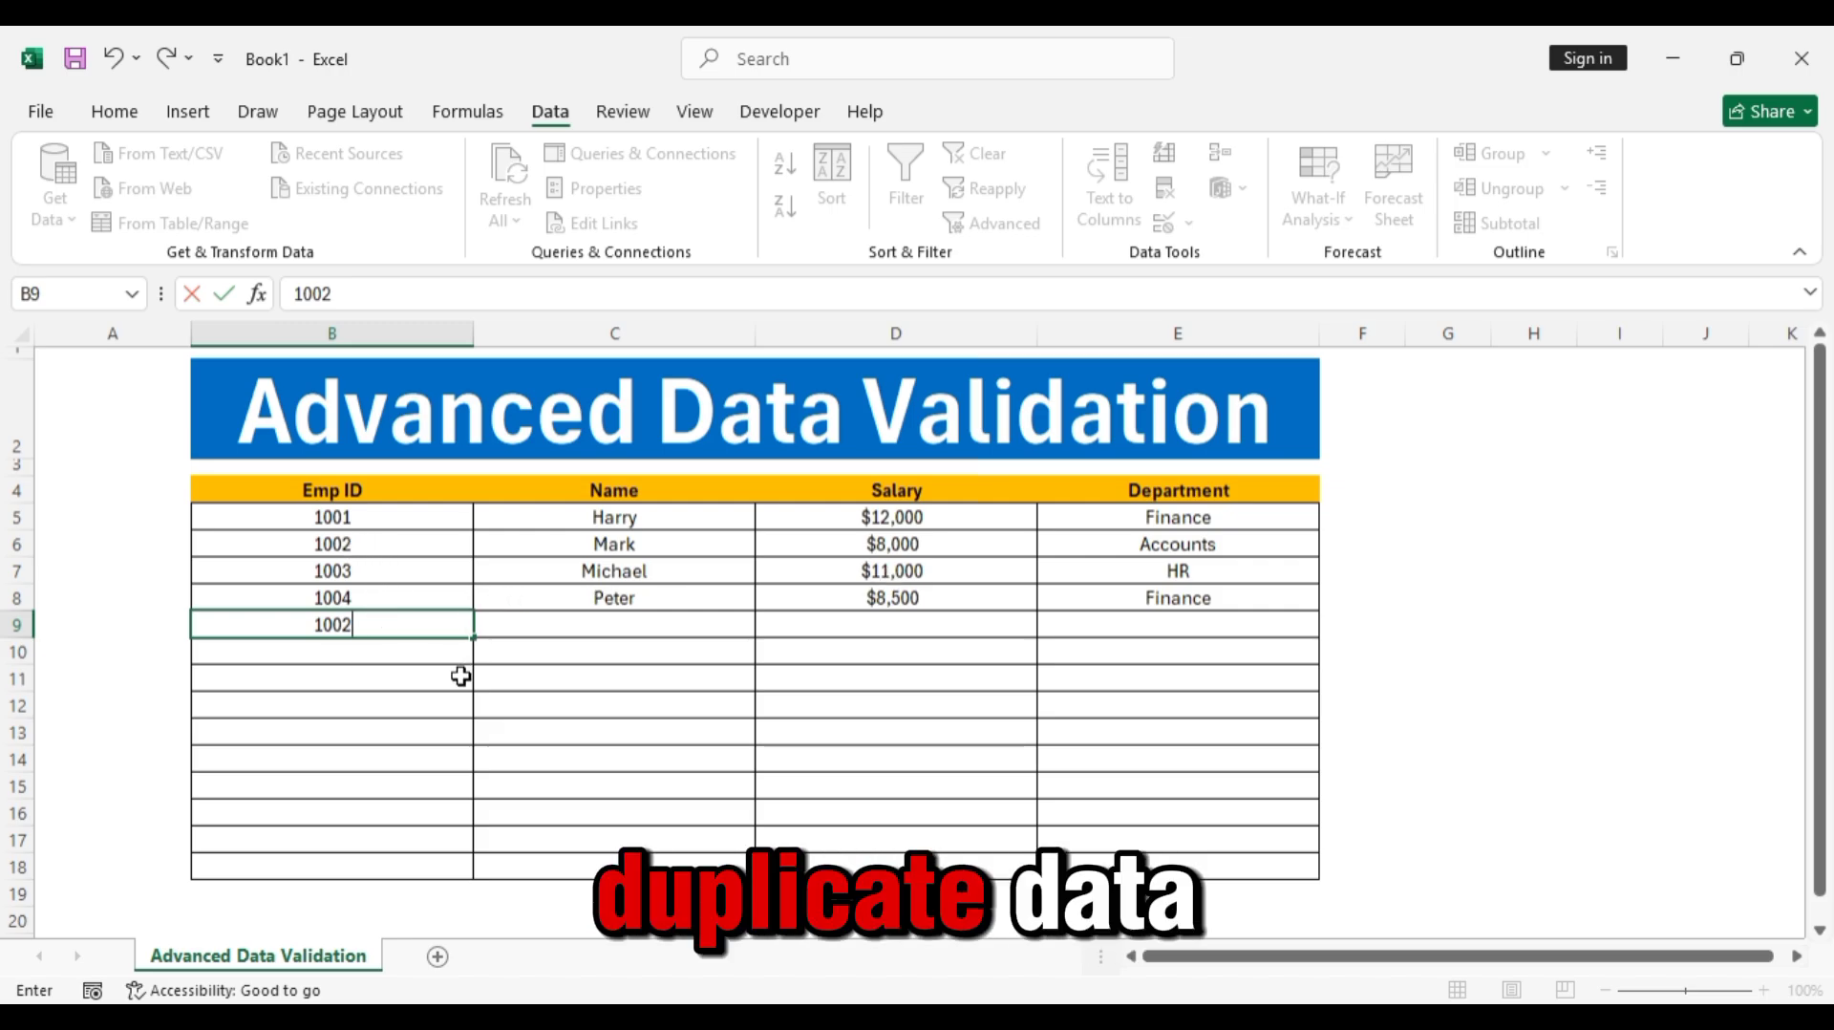
pyautogui.press('Return')
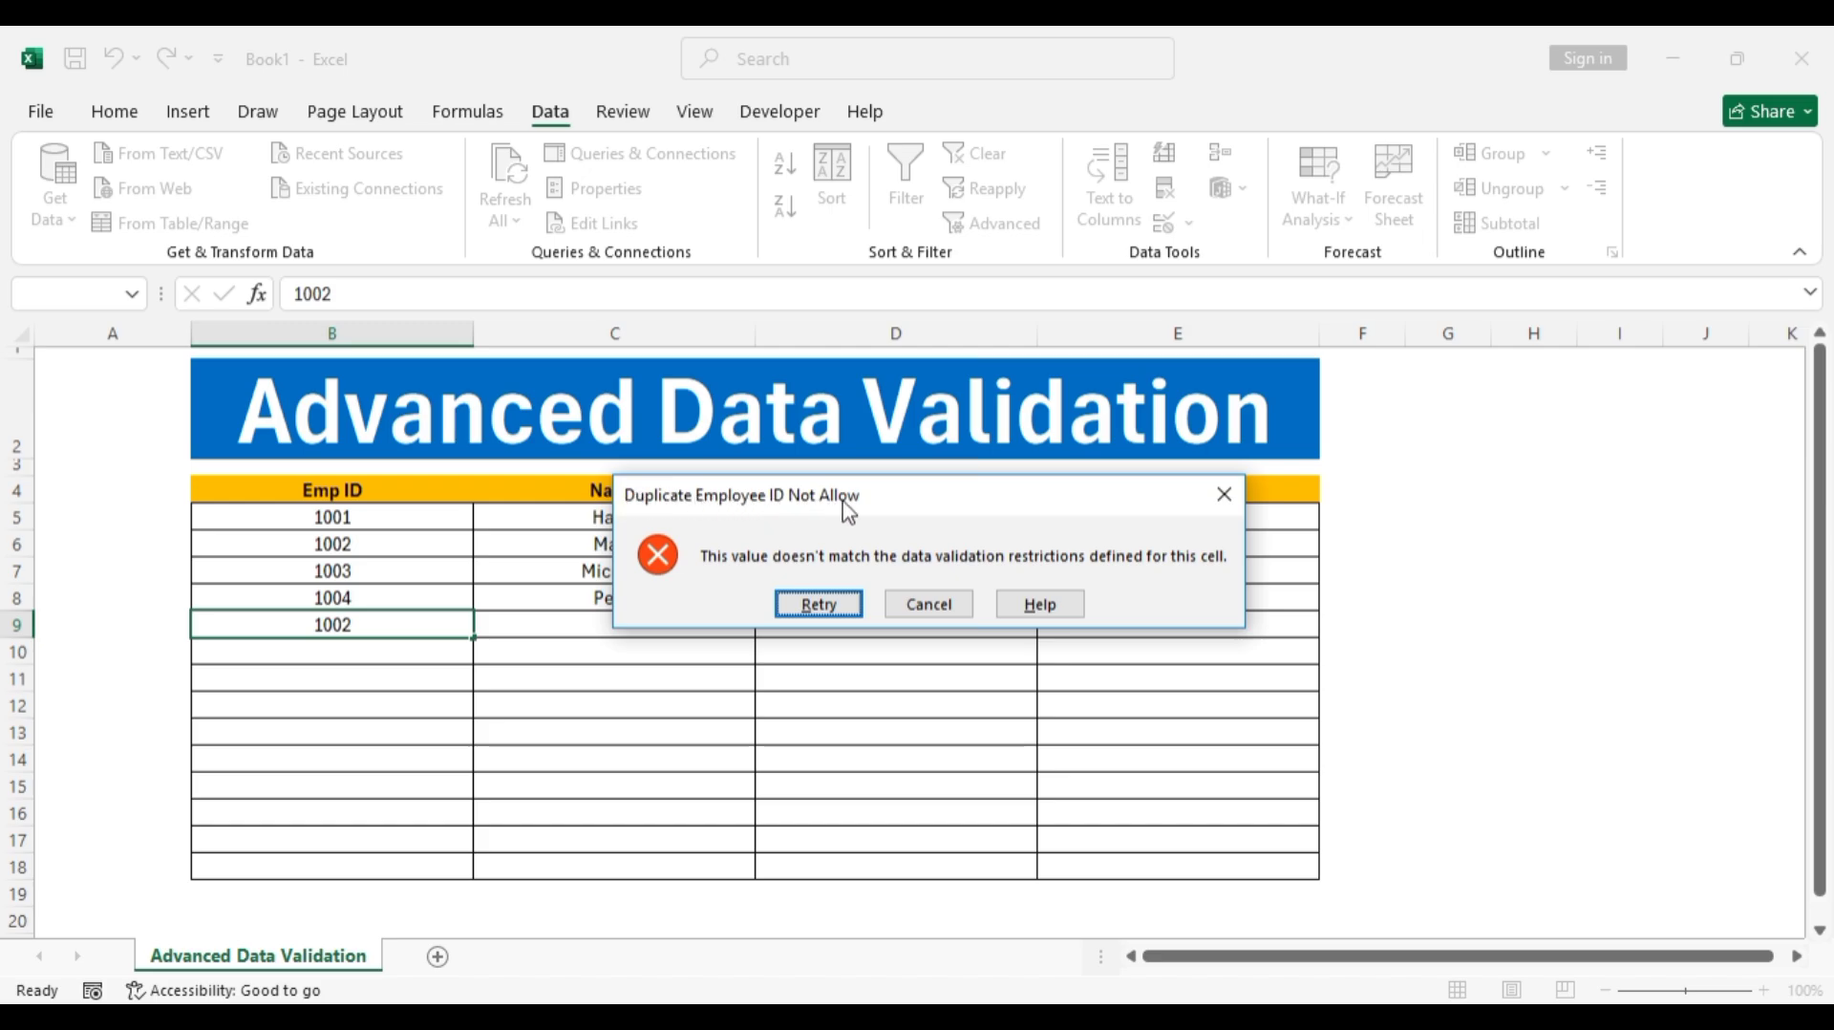
pyautogui.click(929, 605)
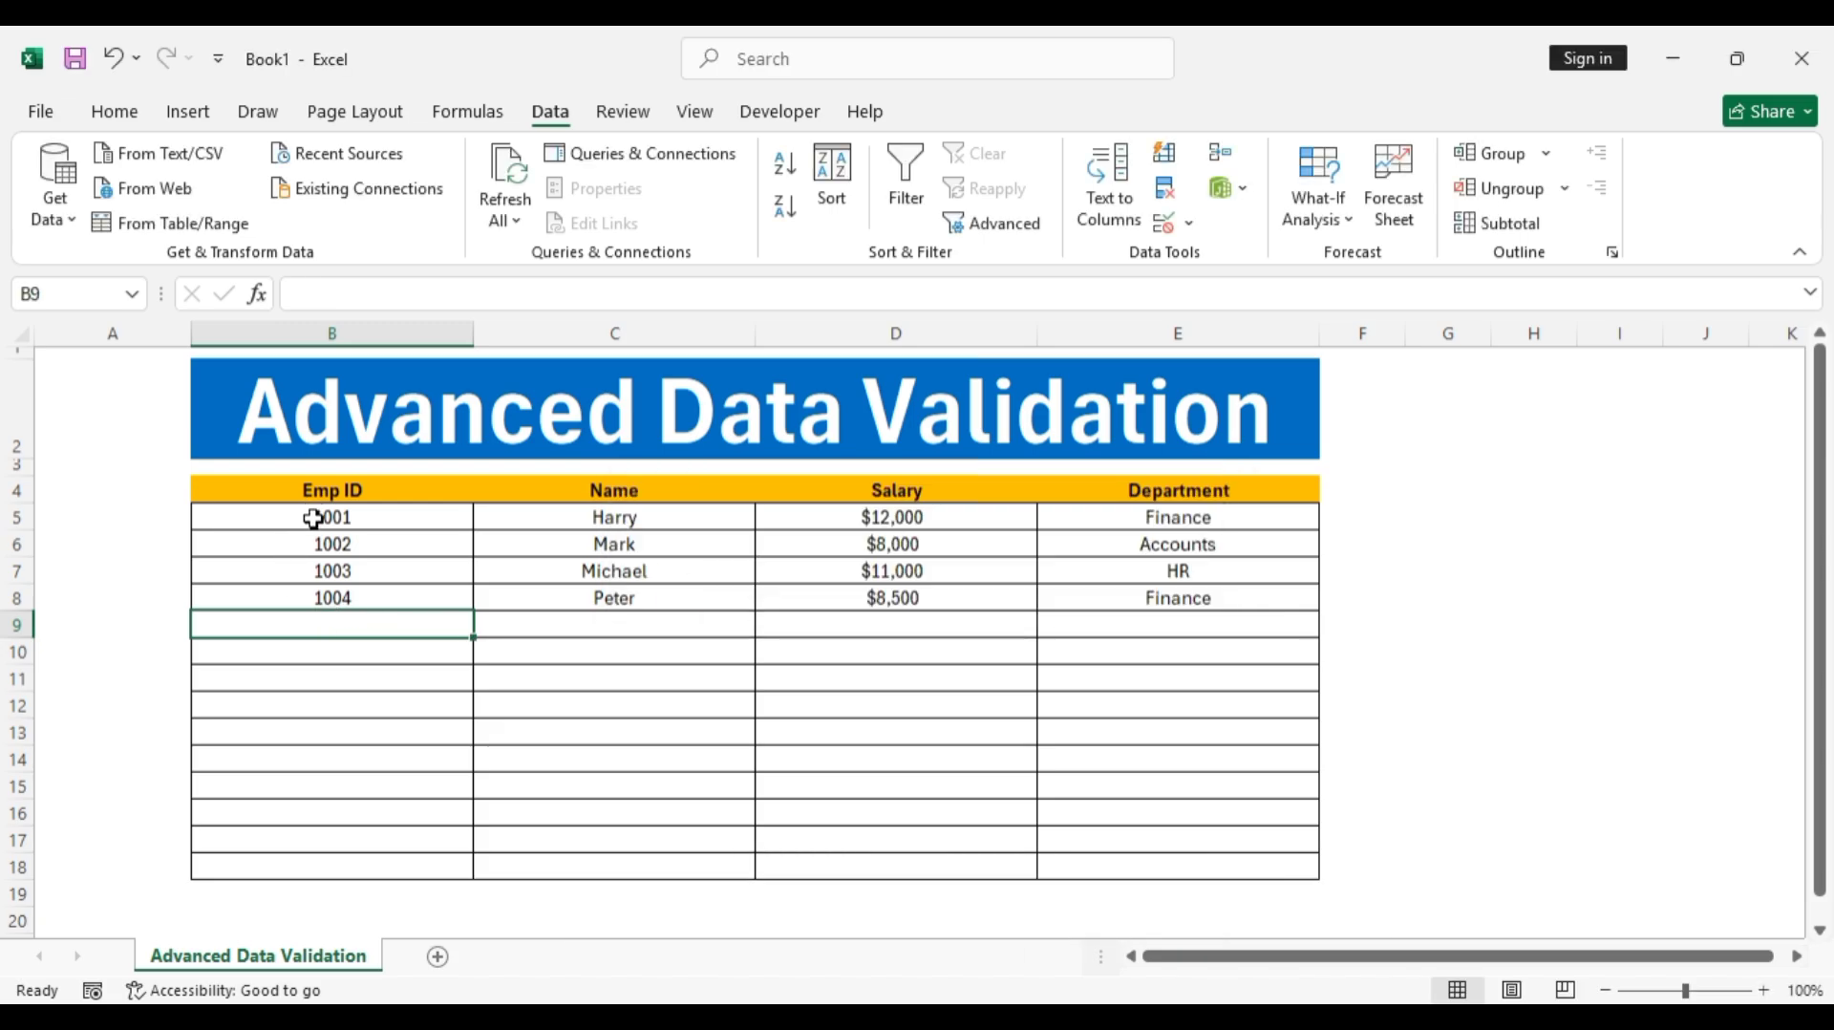
# - Enter the next two sequential employee IDs in cells B9 and B10
pyautogui.write('1')
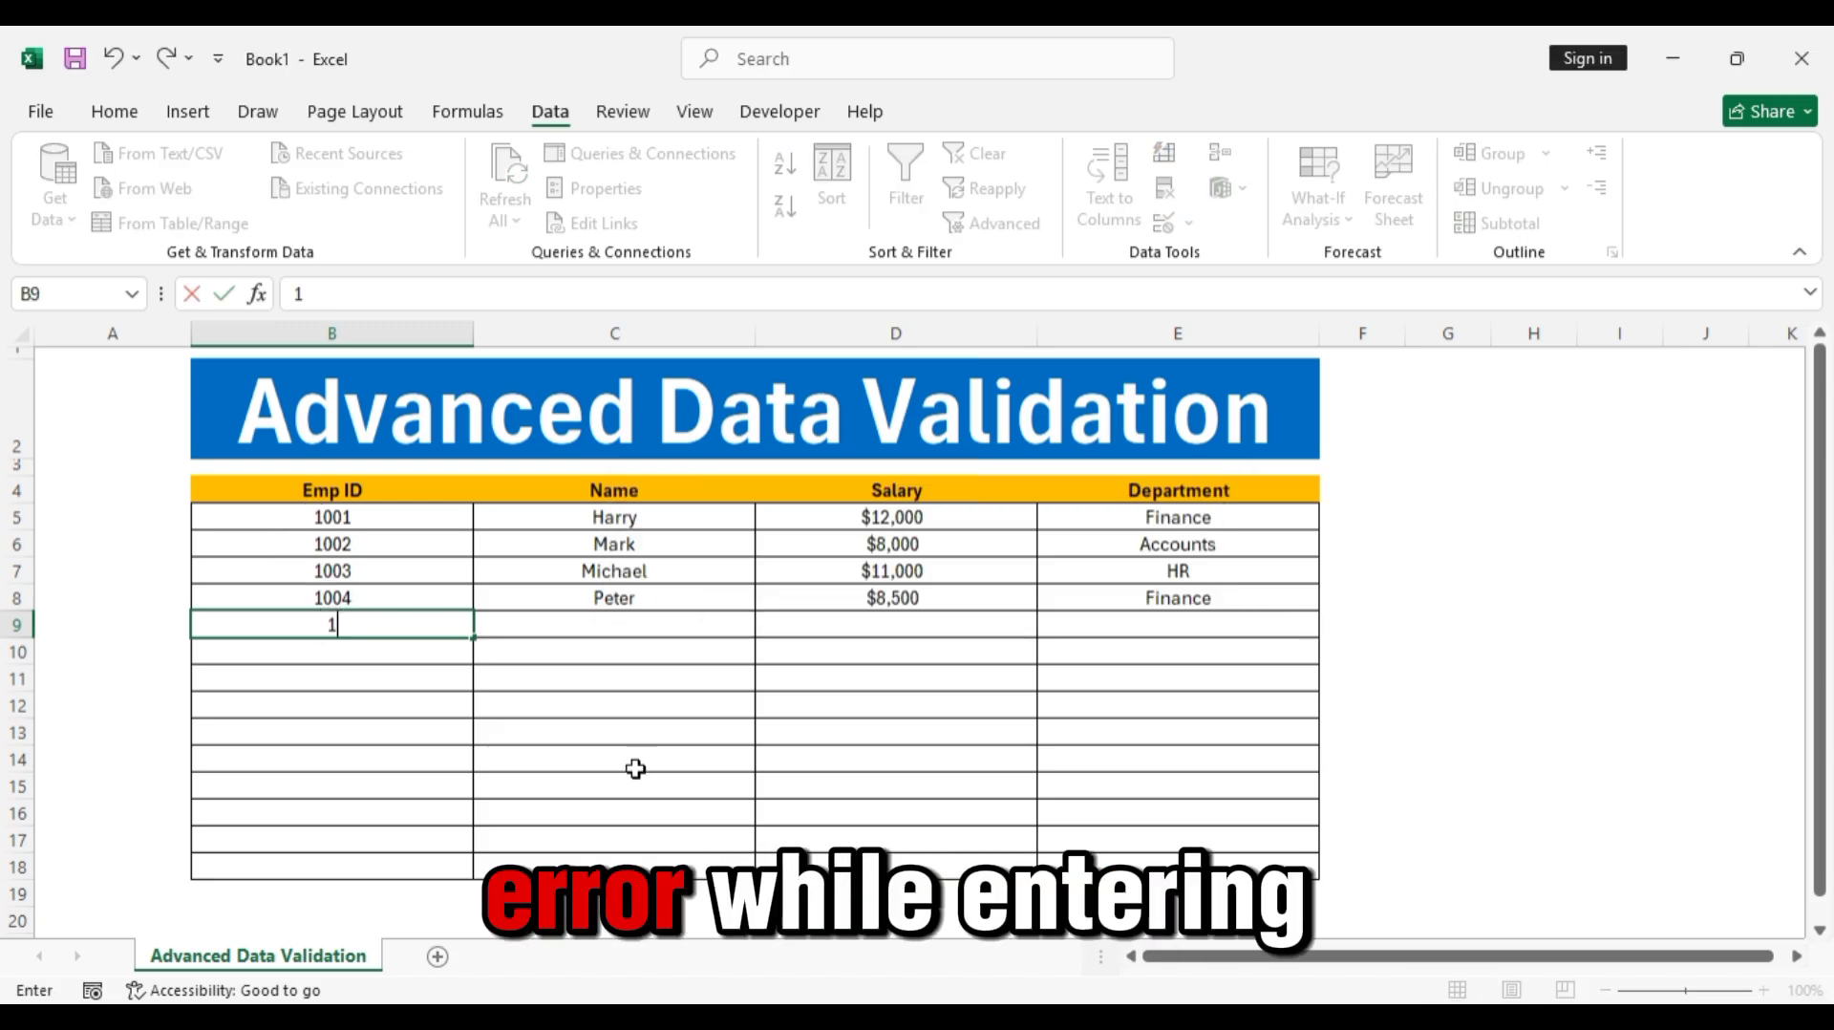
pyautogui.write('005')
pyautogui.press('Return')
pyautogui.press('Up')
pyautogui.write('1')
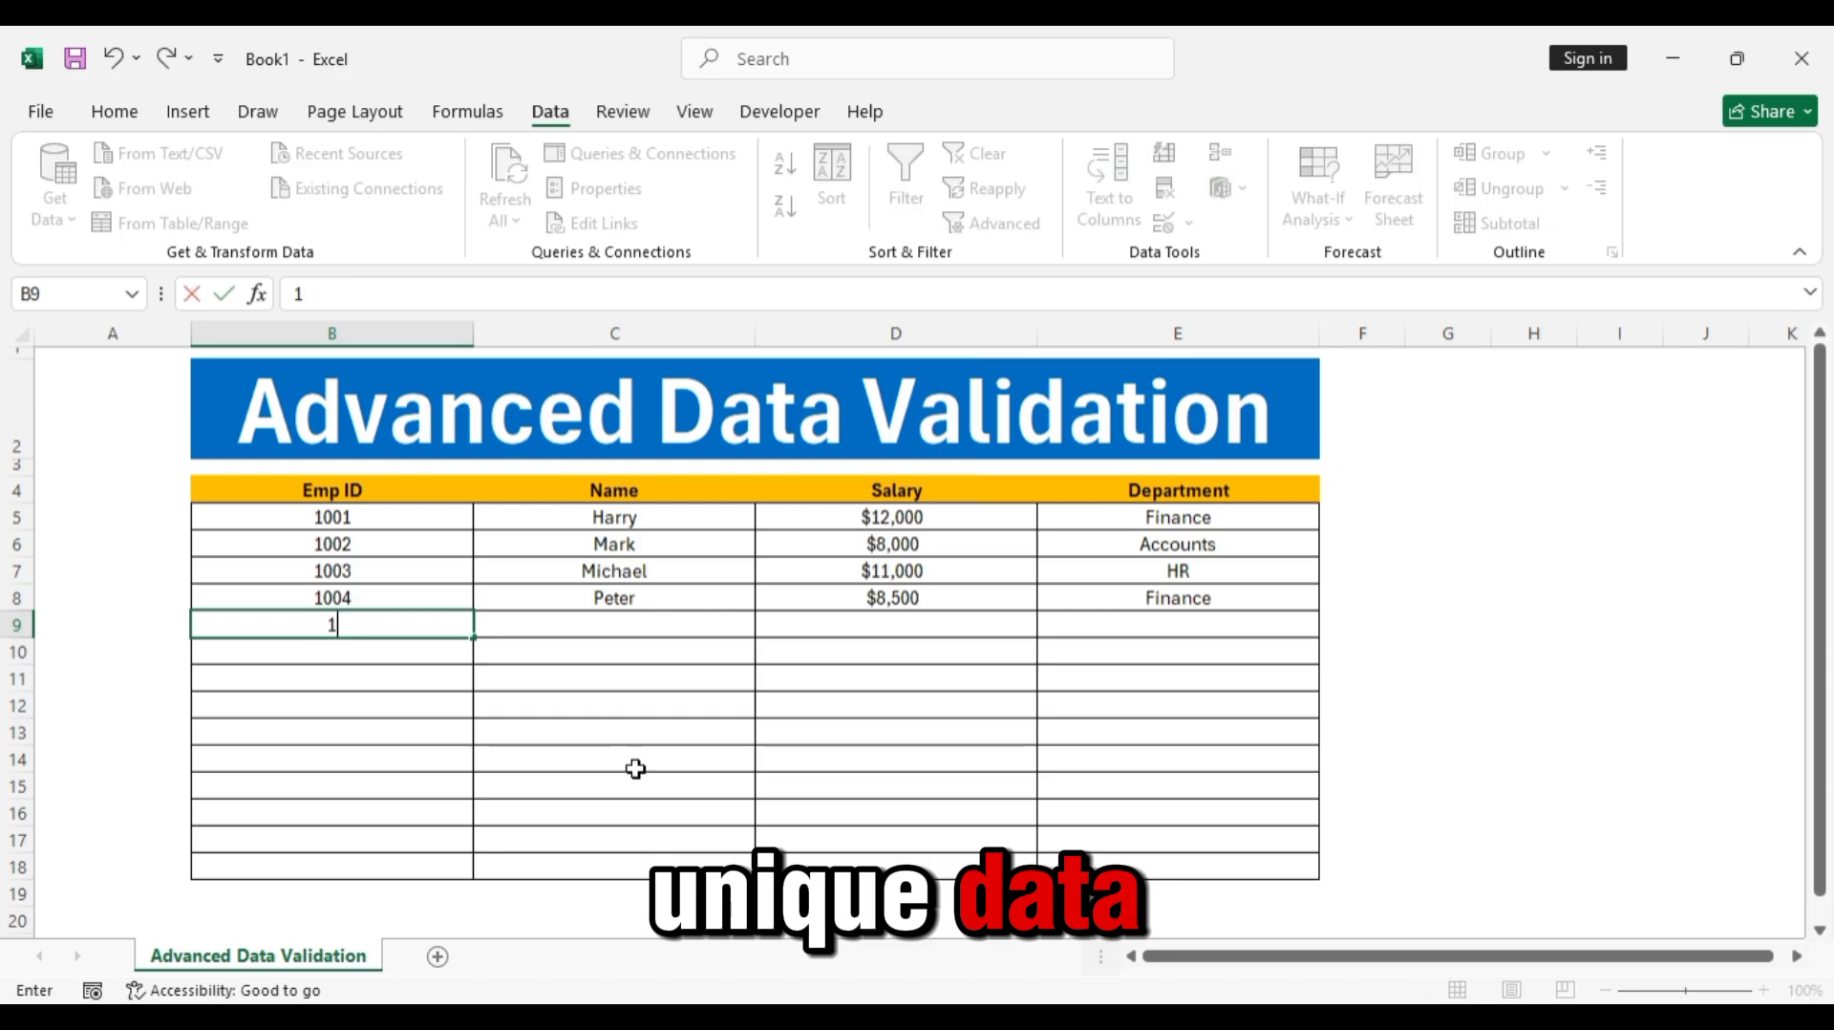
pyautogui.press('Return')
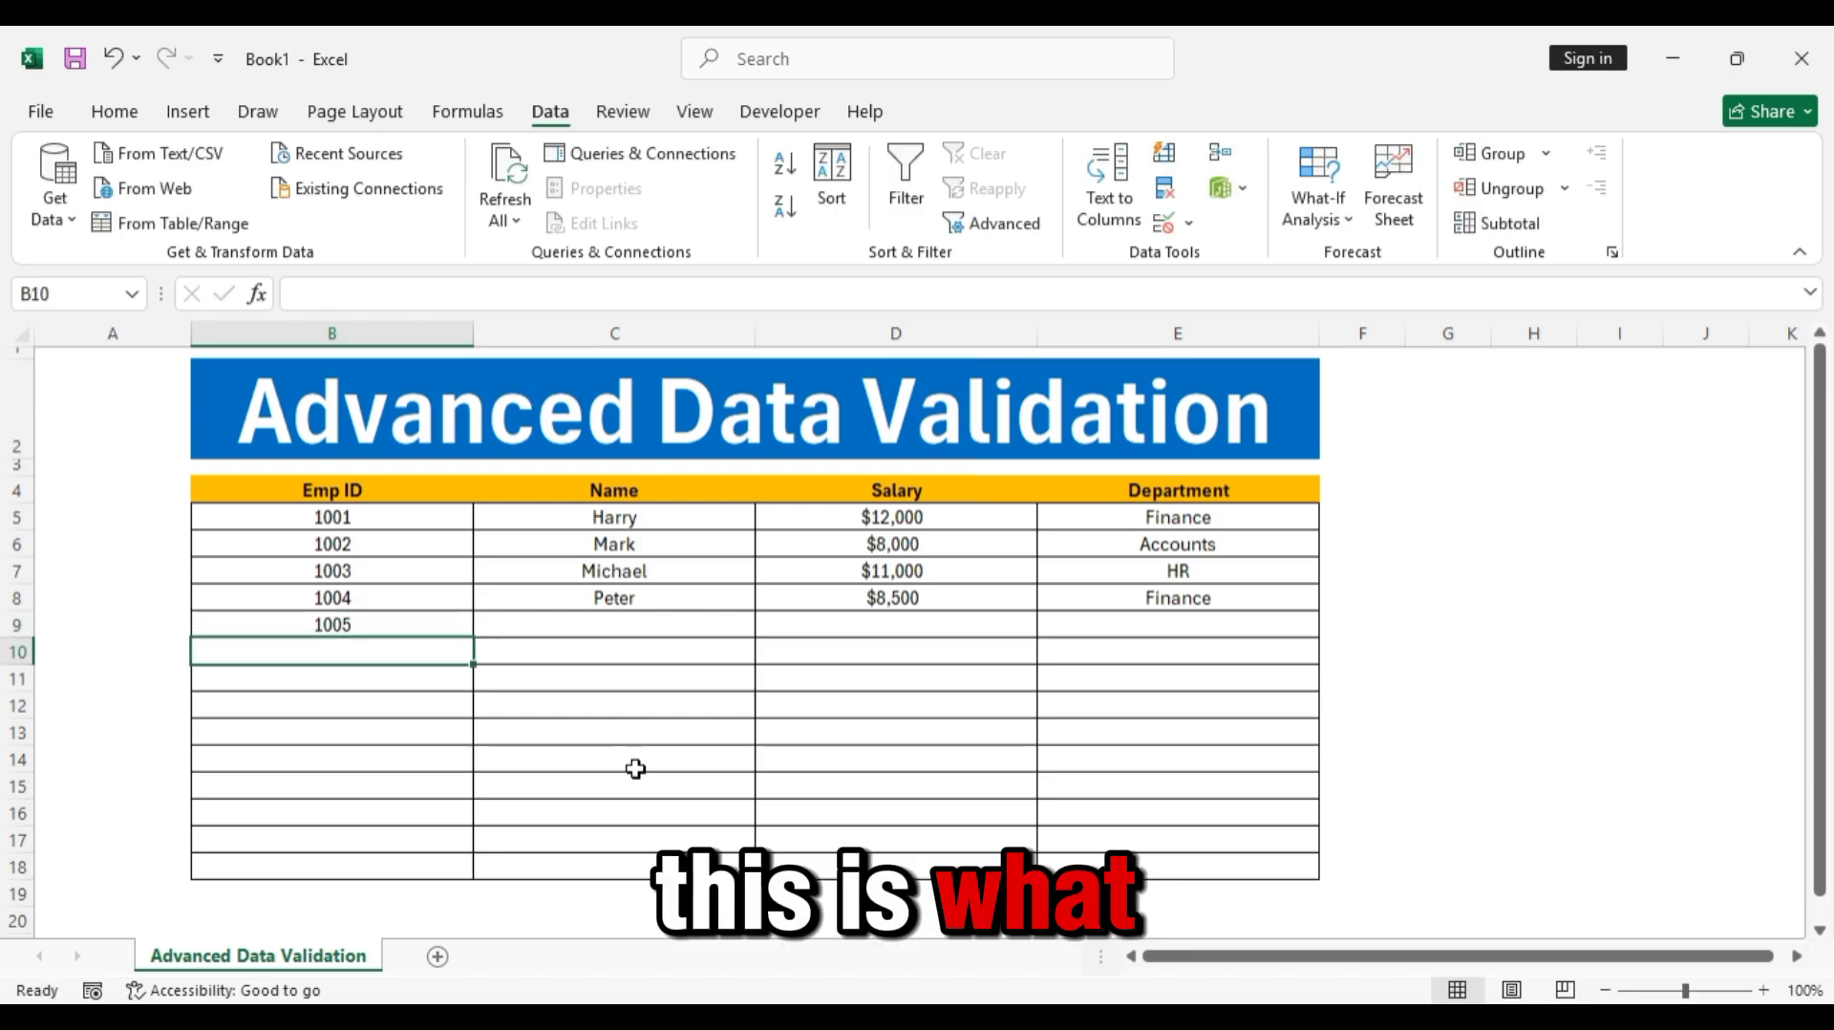
pyautogui.write('1006')
pyautogui.press('Return')
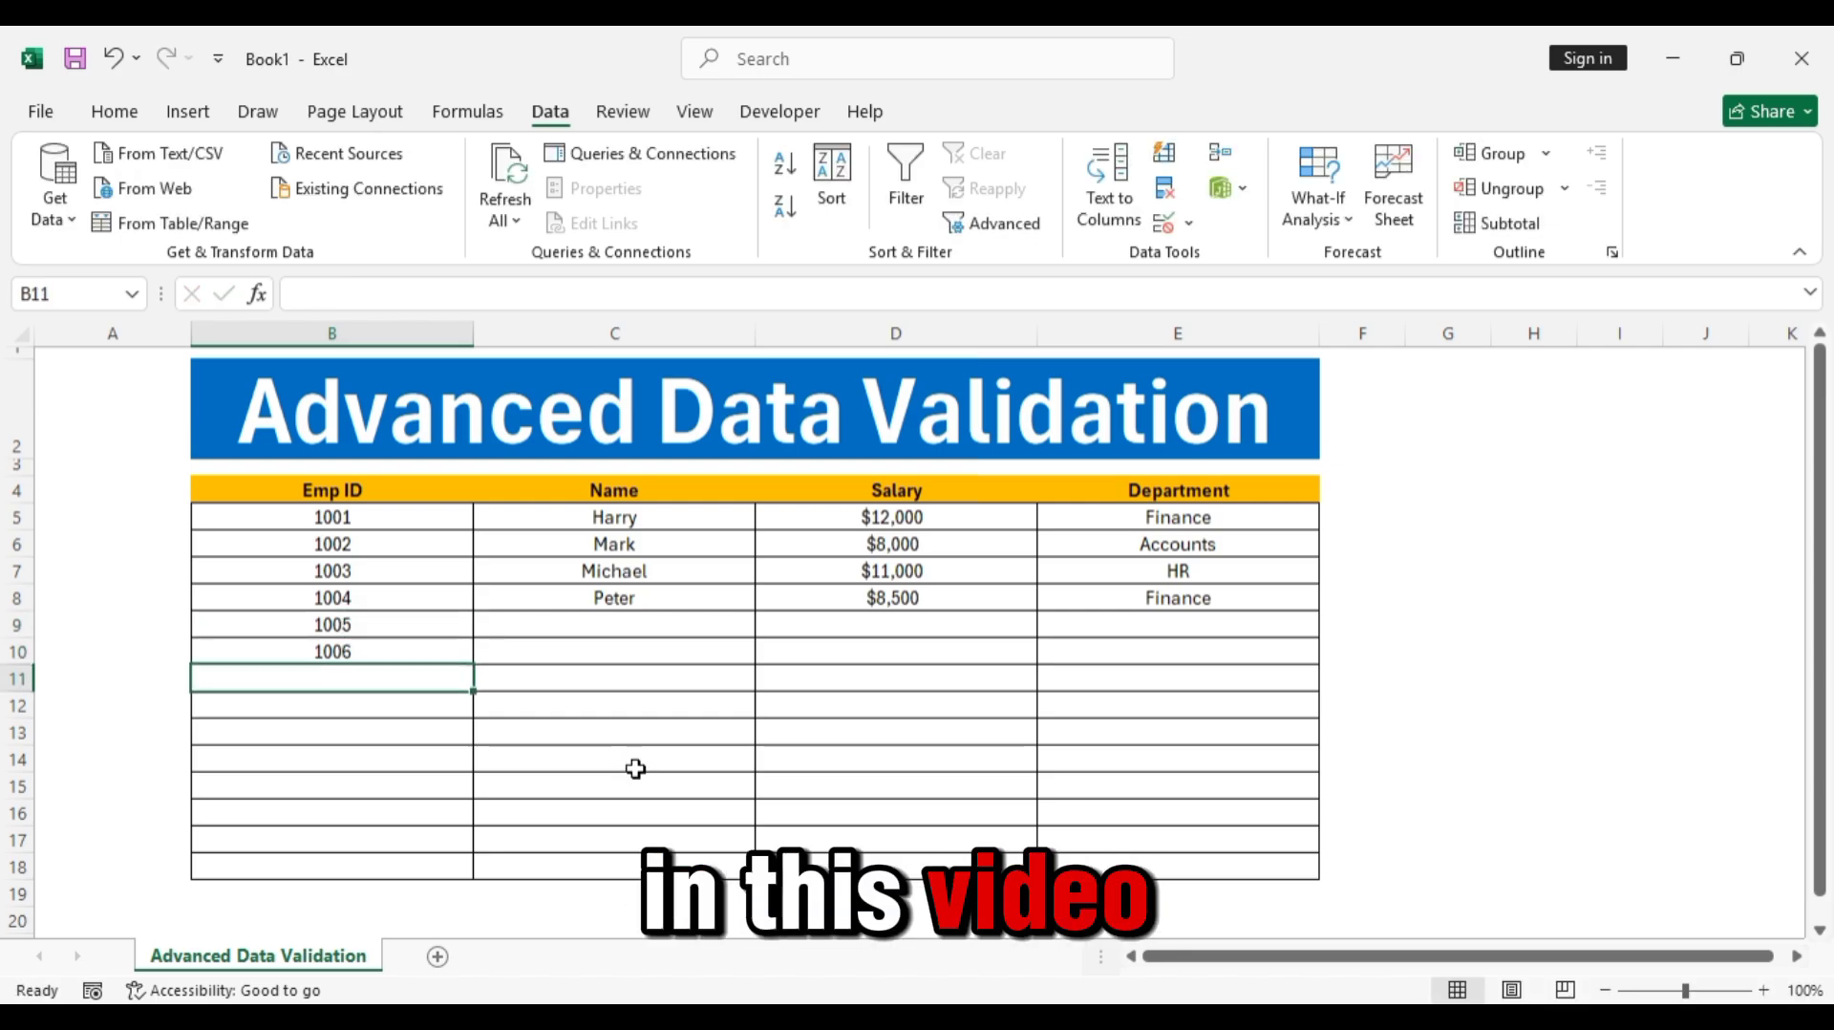
# - Try to enter the employee ID from B9 again in B11, and cancel the entry
pyautogui.write('1005')
pyautogui.press('Return')
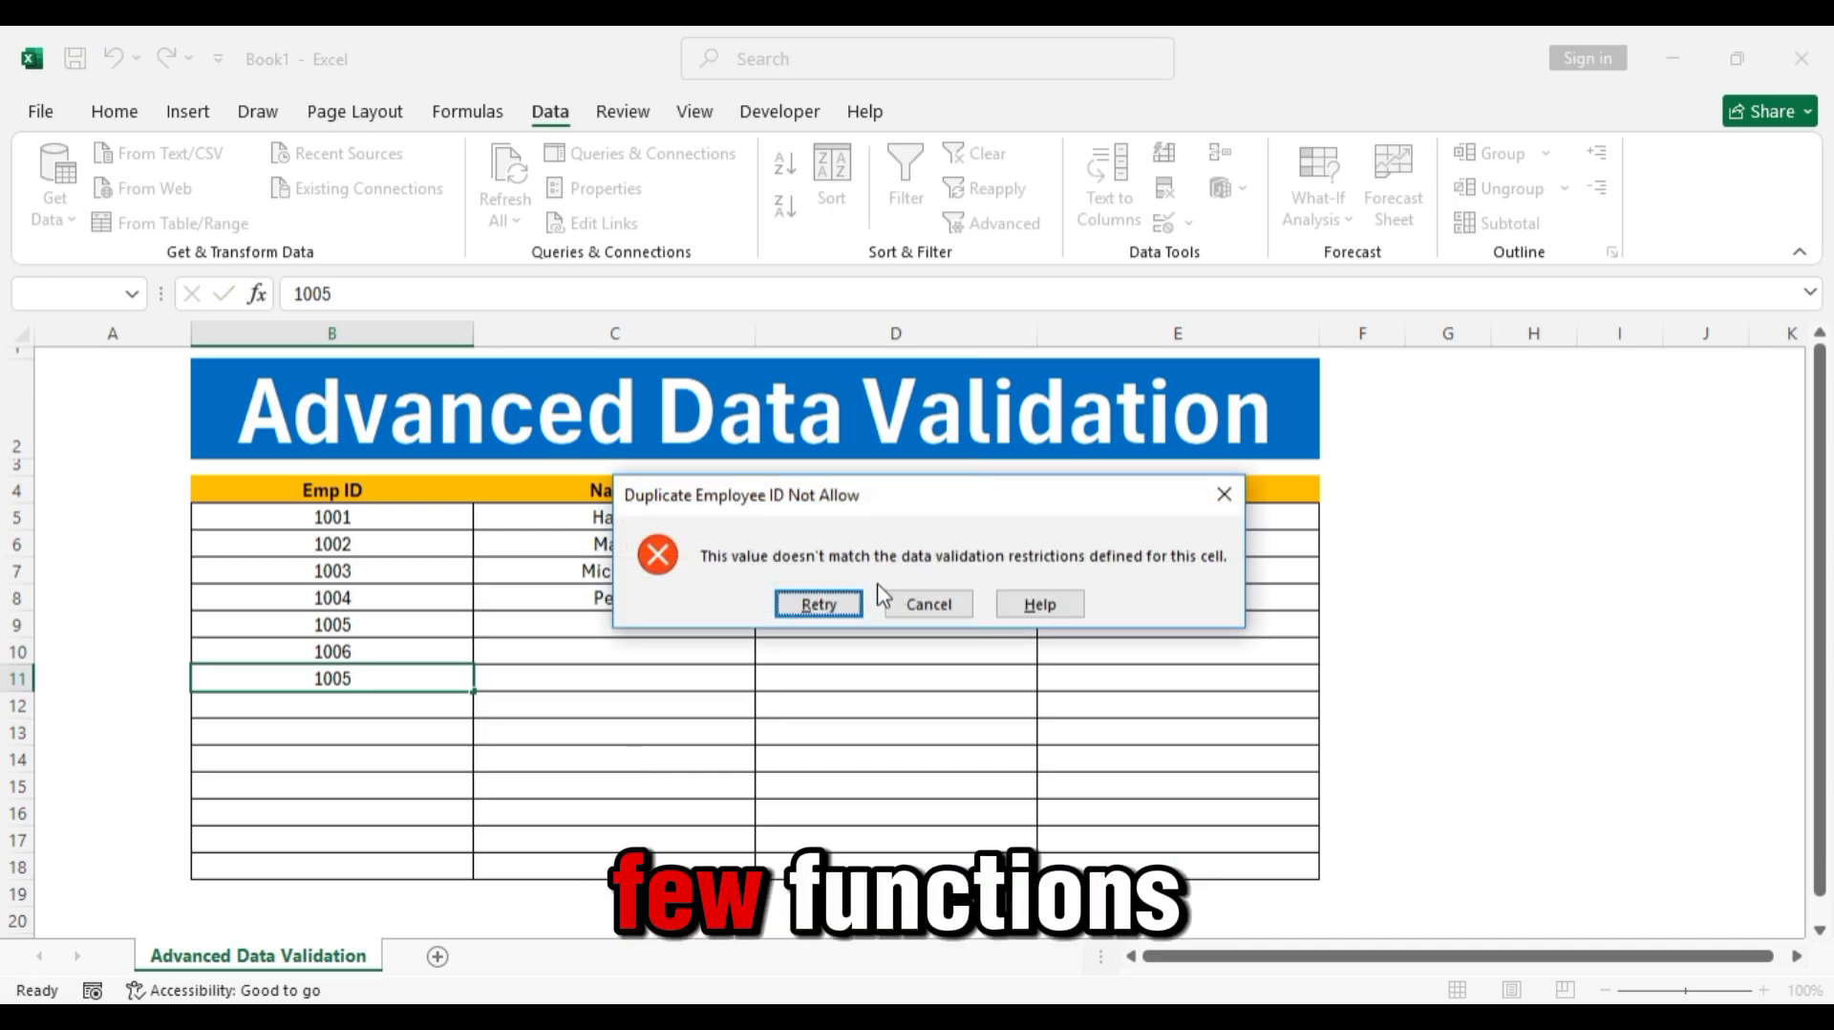
pyautogui.click(912, 606)
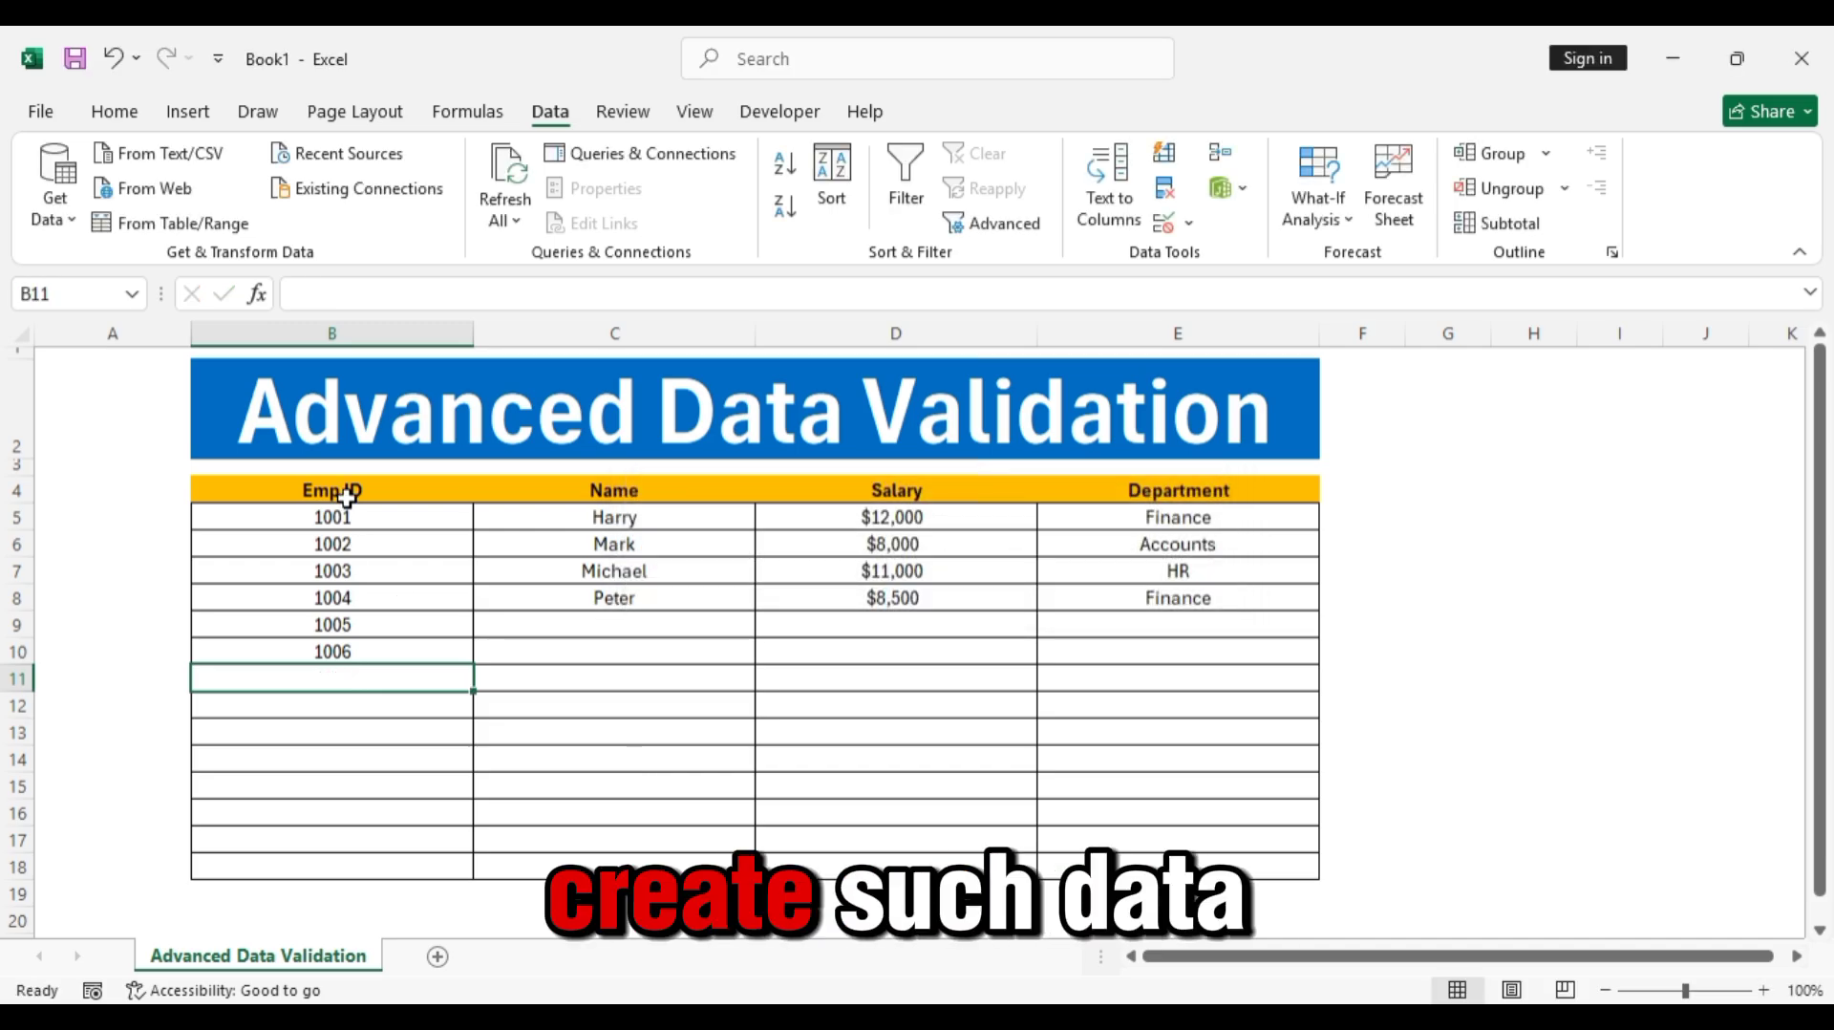
pyautogui.moveTo(347, 495); pyautogui.dragTo(348, 856)
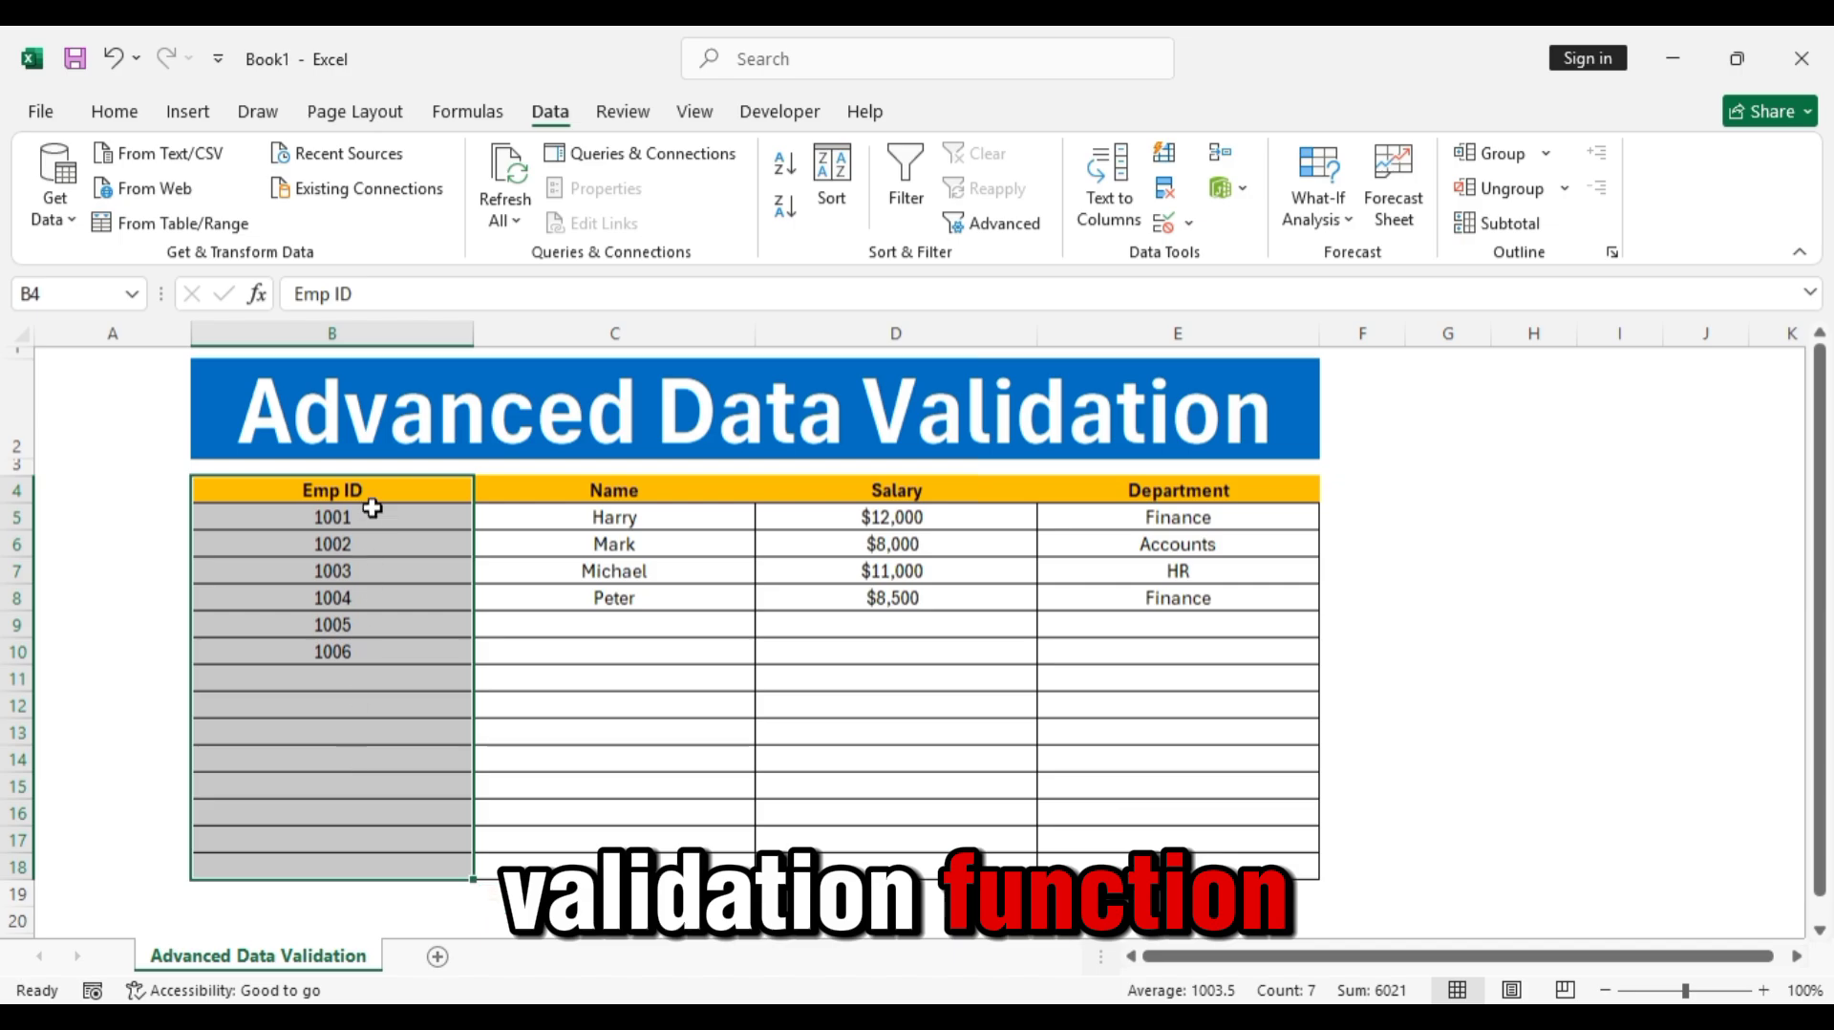
pyautogui.moveTo(372, 517); pyautogui.dragTo(1209, 829)
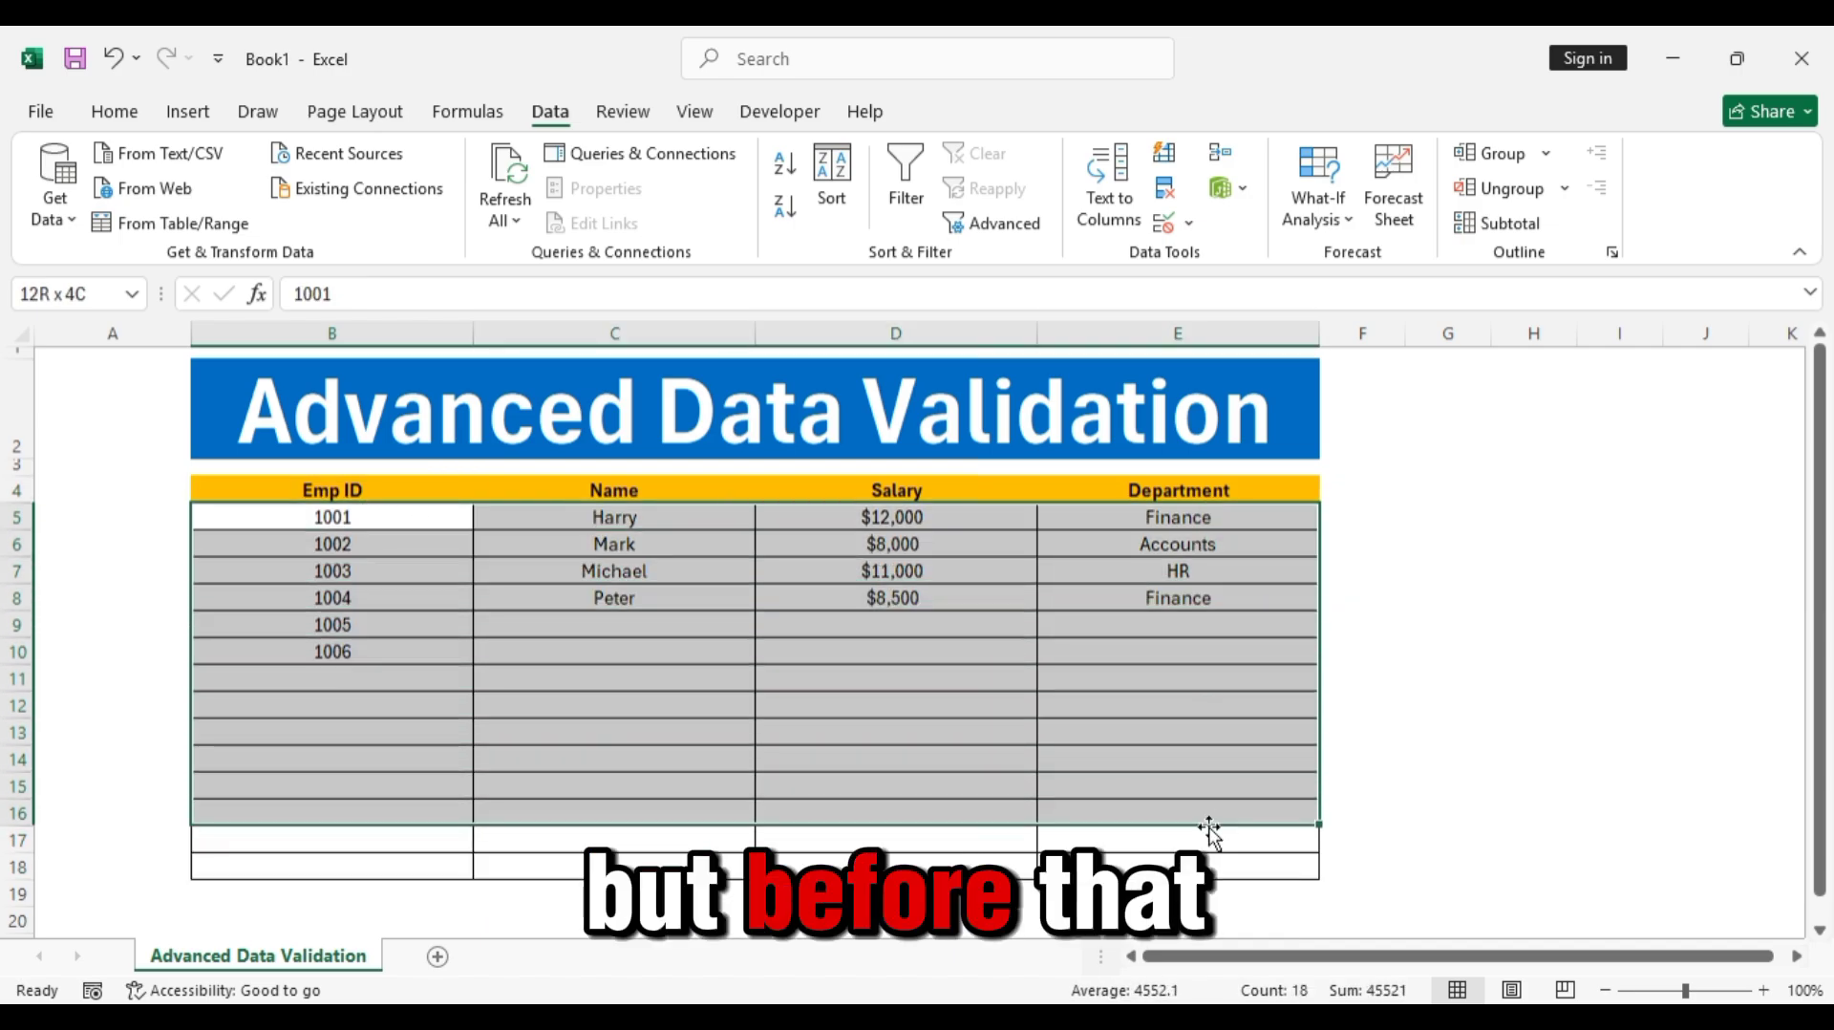
pyautogui.click(1480, 633)
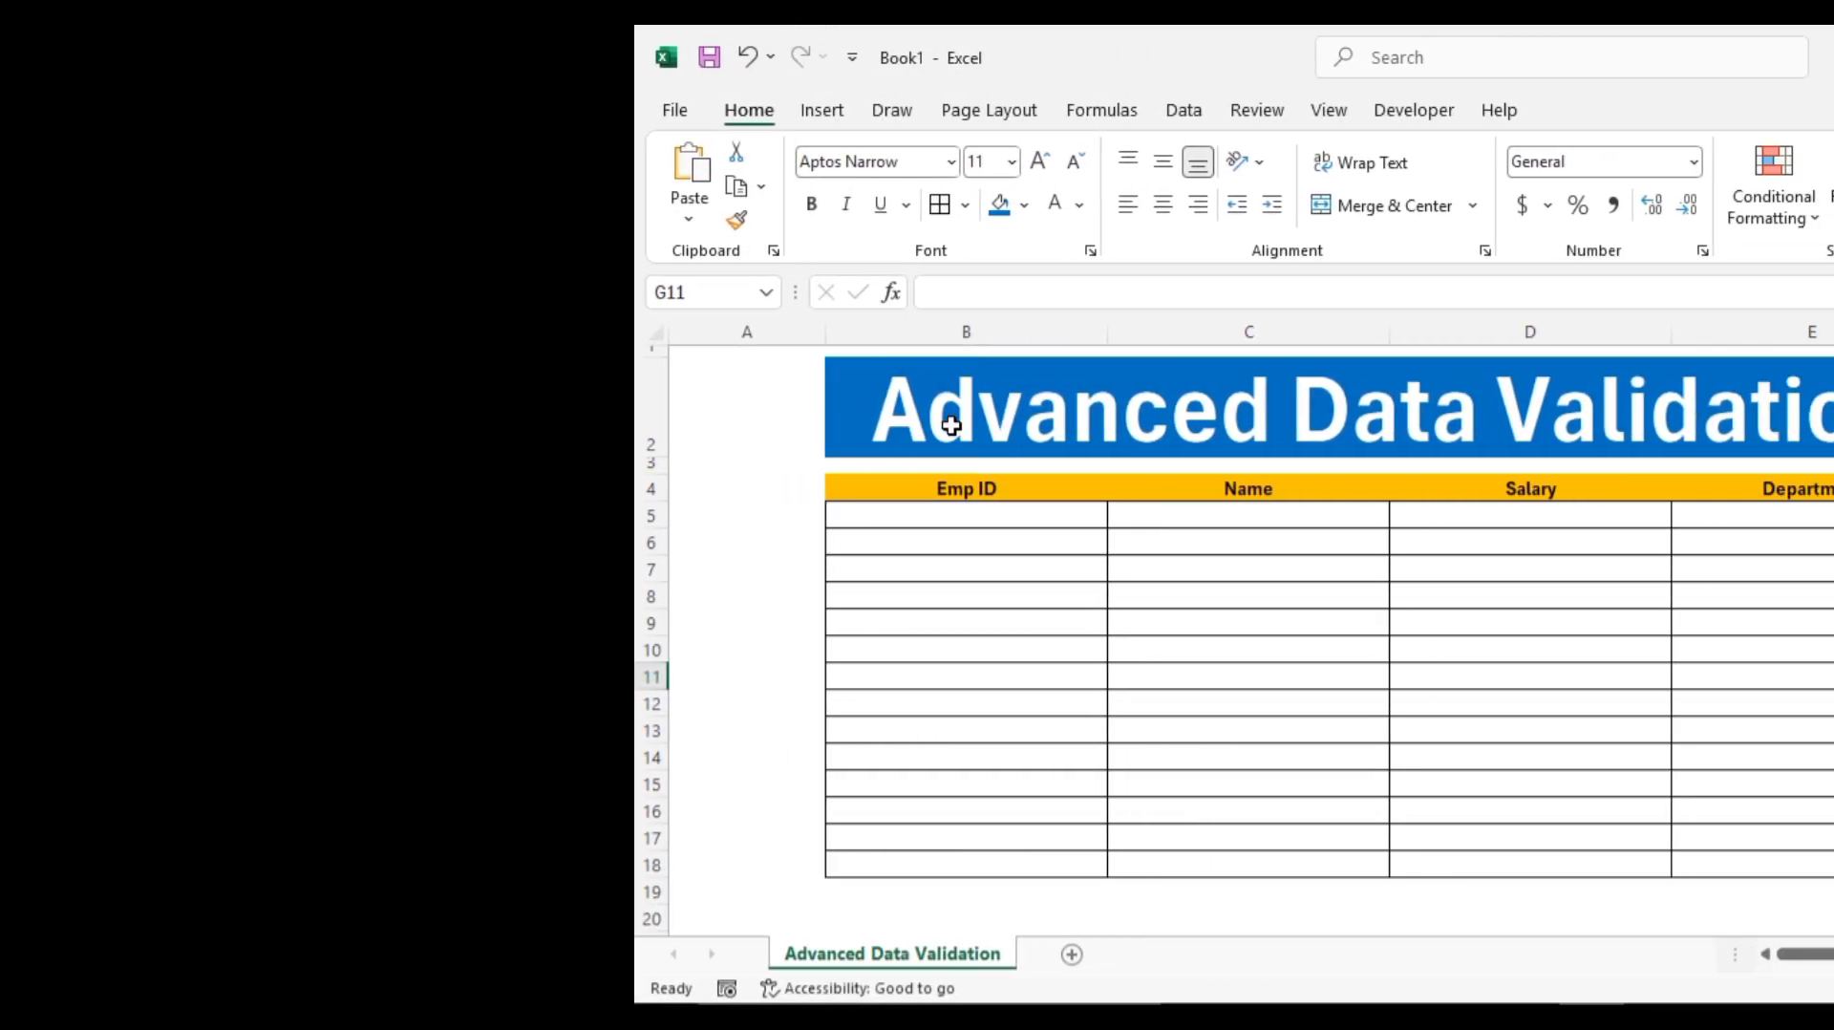
pyautogui.click(1186, 415)
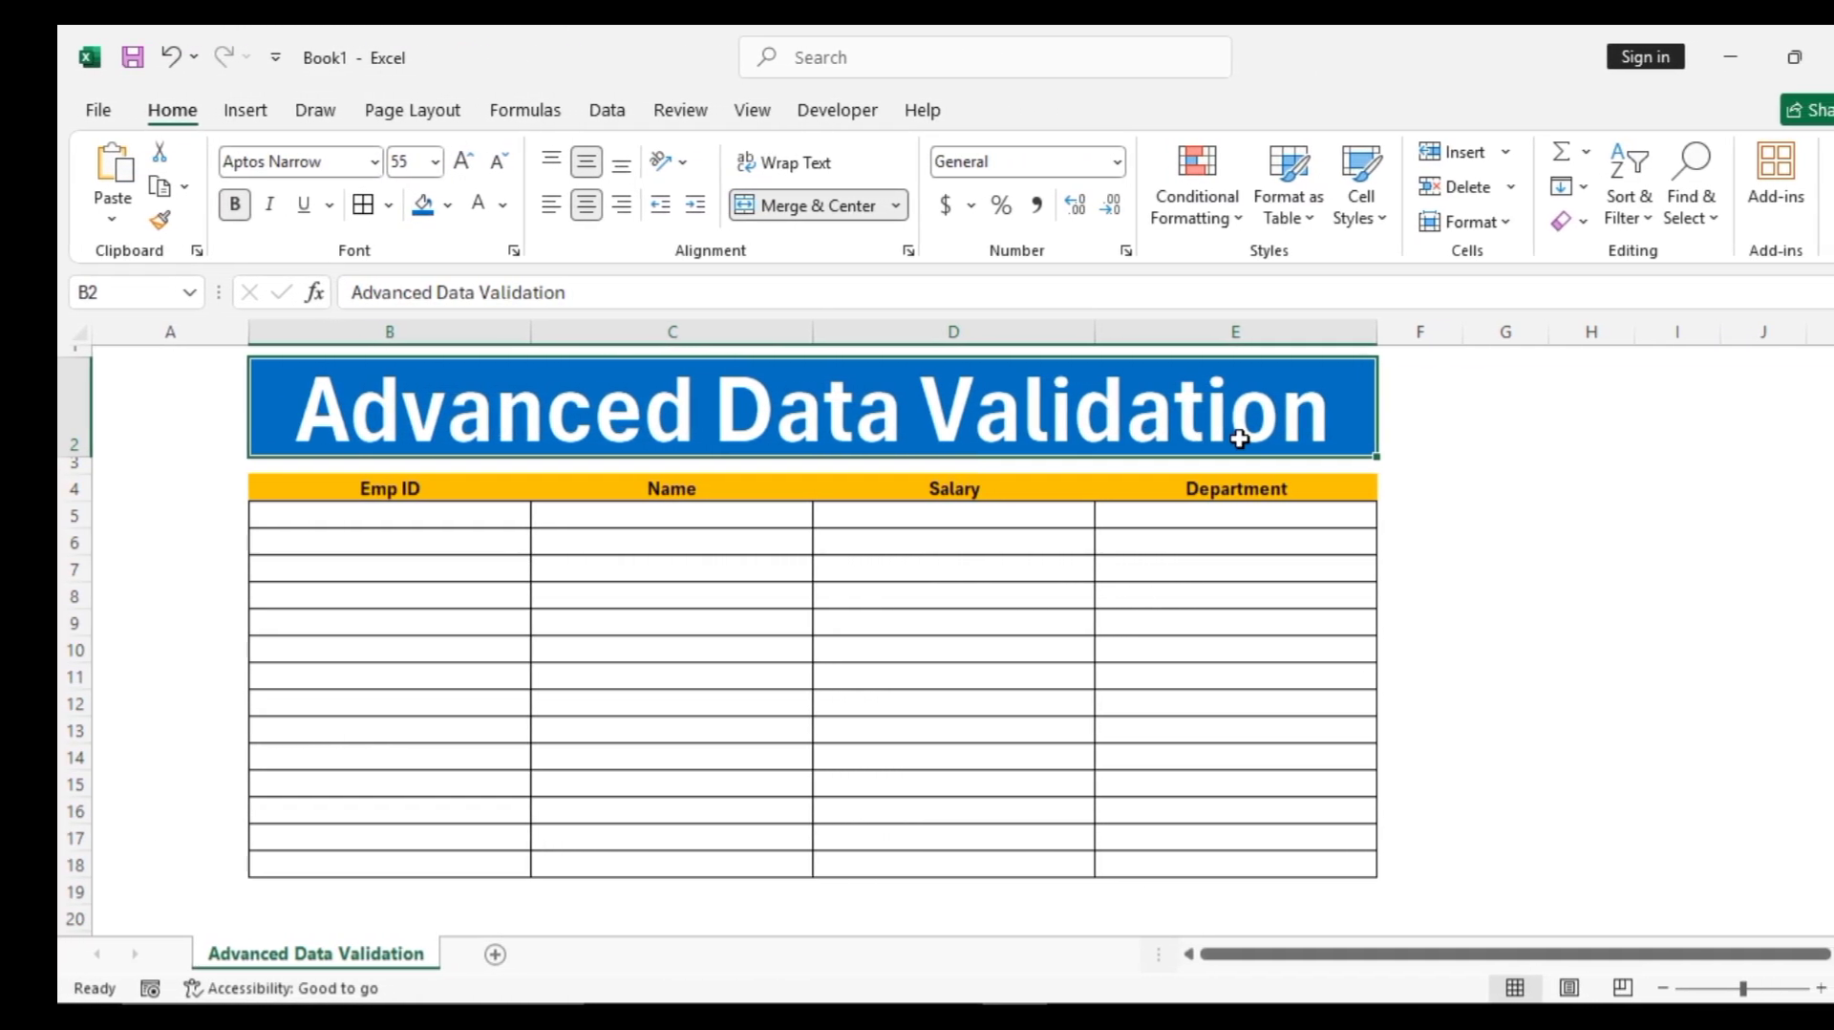
pyautogui.click(583, 491)
pyautogui.moveTo(445, 490); pyautogui.dragTo(1188, 702)
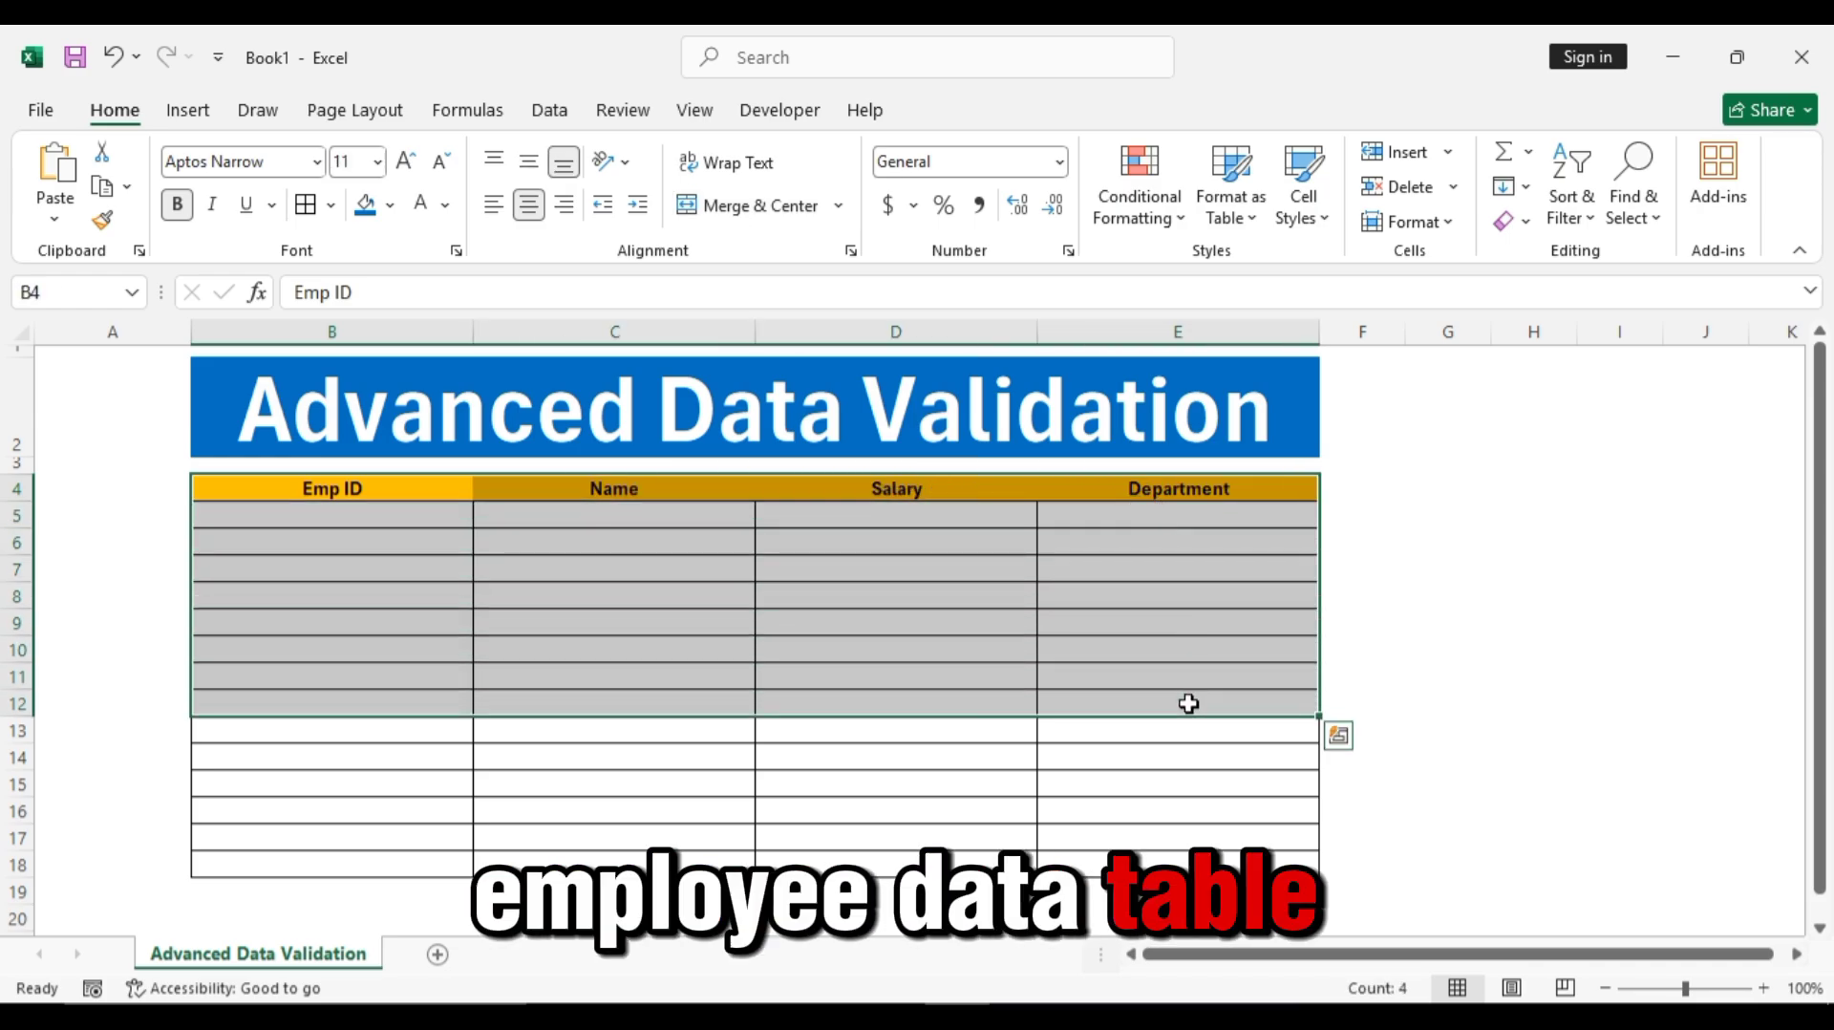
# - Enter the first employee's ID in B5 and the employee's name in C5 of the empty table
pyautogui.click(348, 506)
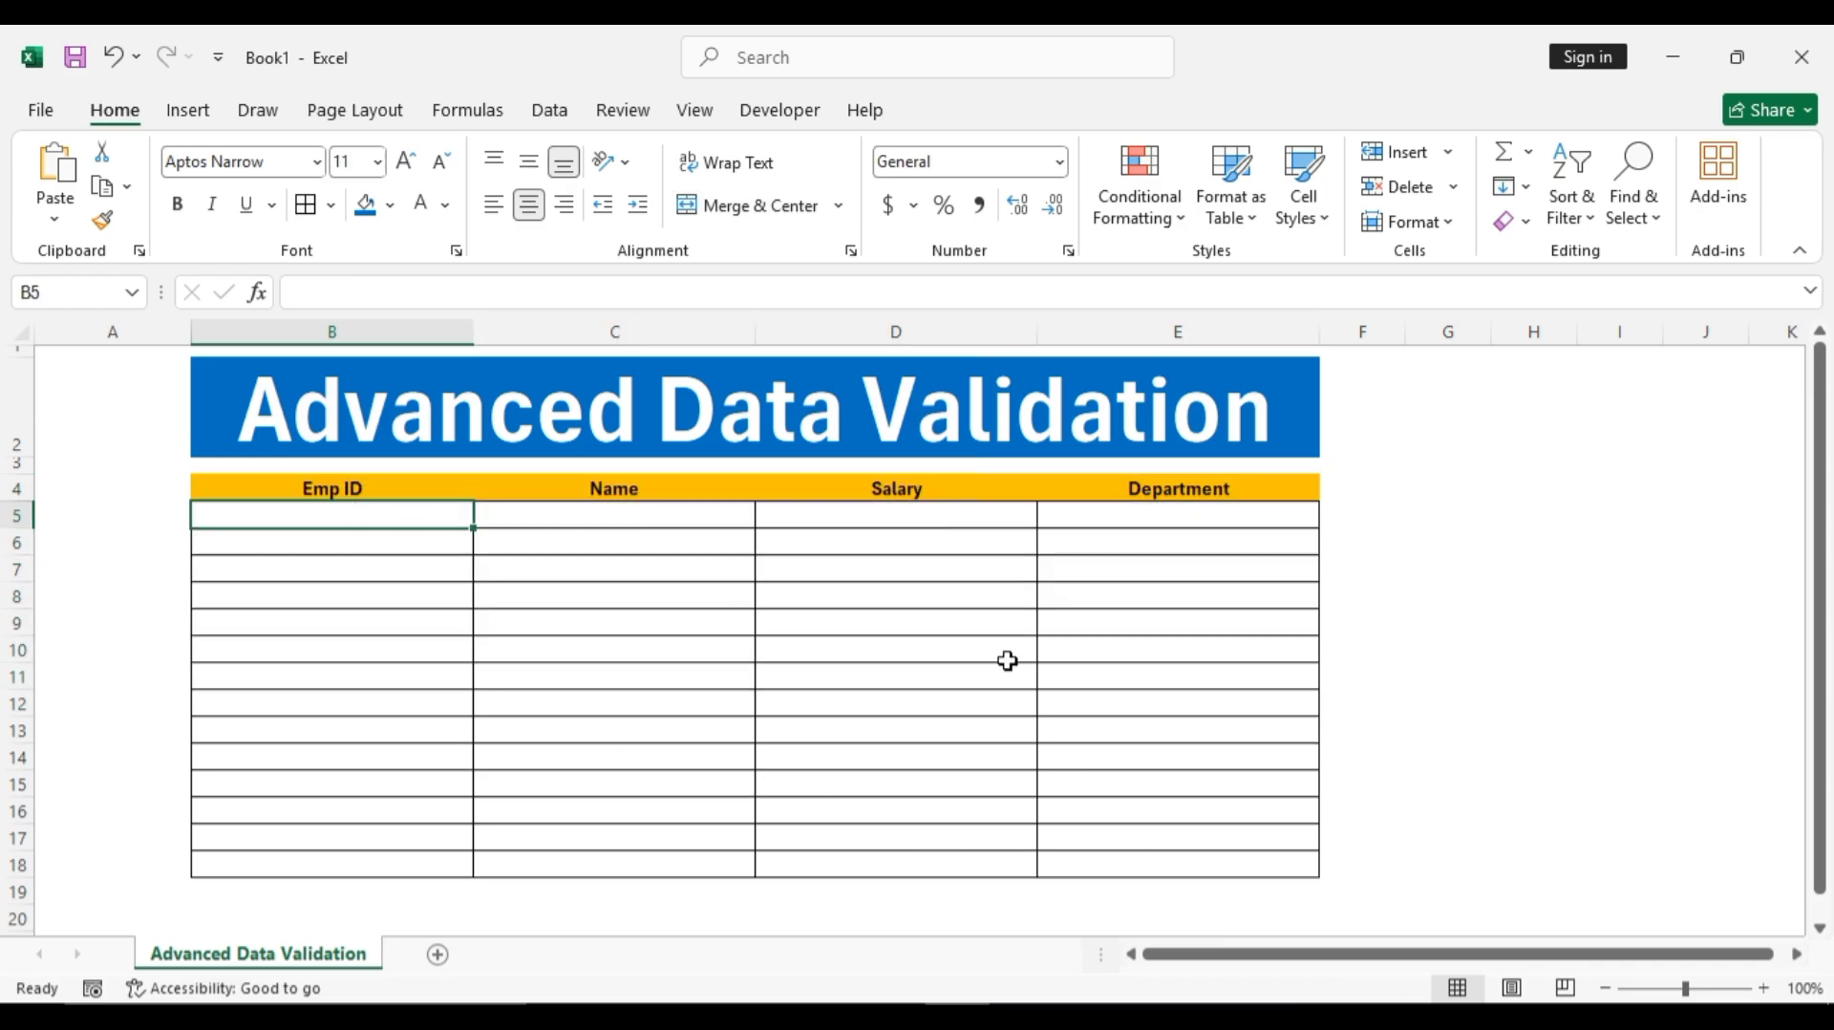
pyautogui.write('1001')
pyautogui.press('Return')
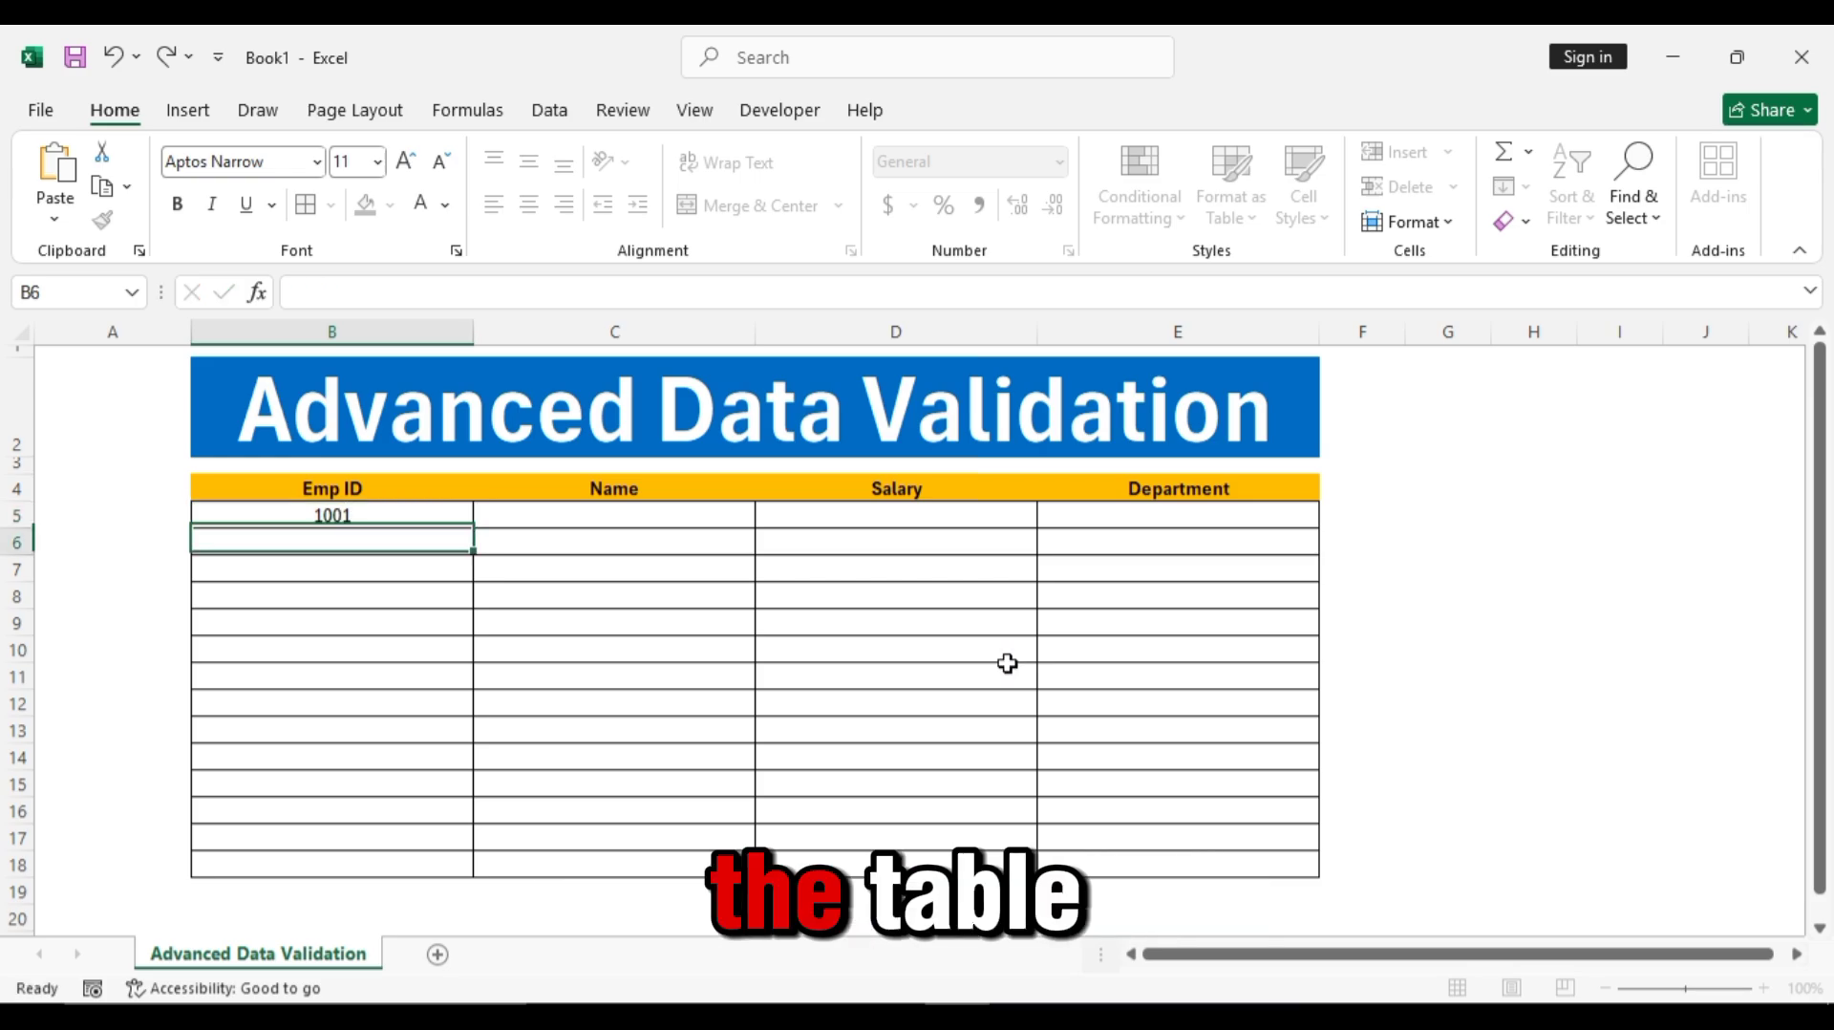
pyautogui.press('Up')
pyautogui.press('Right')
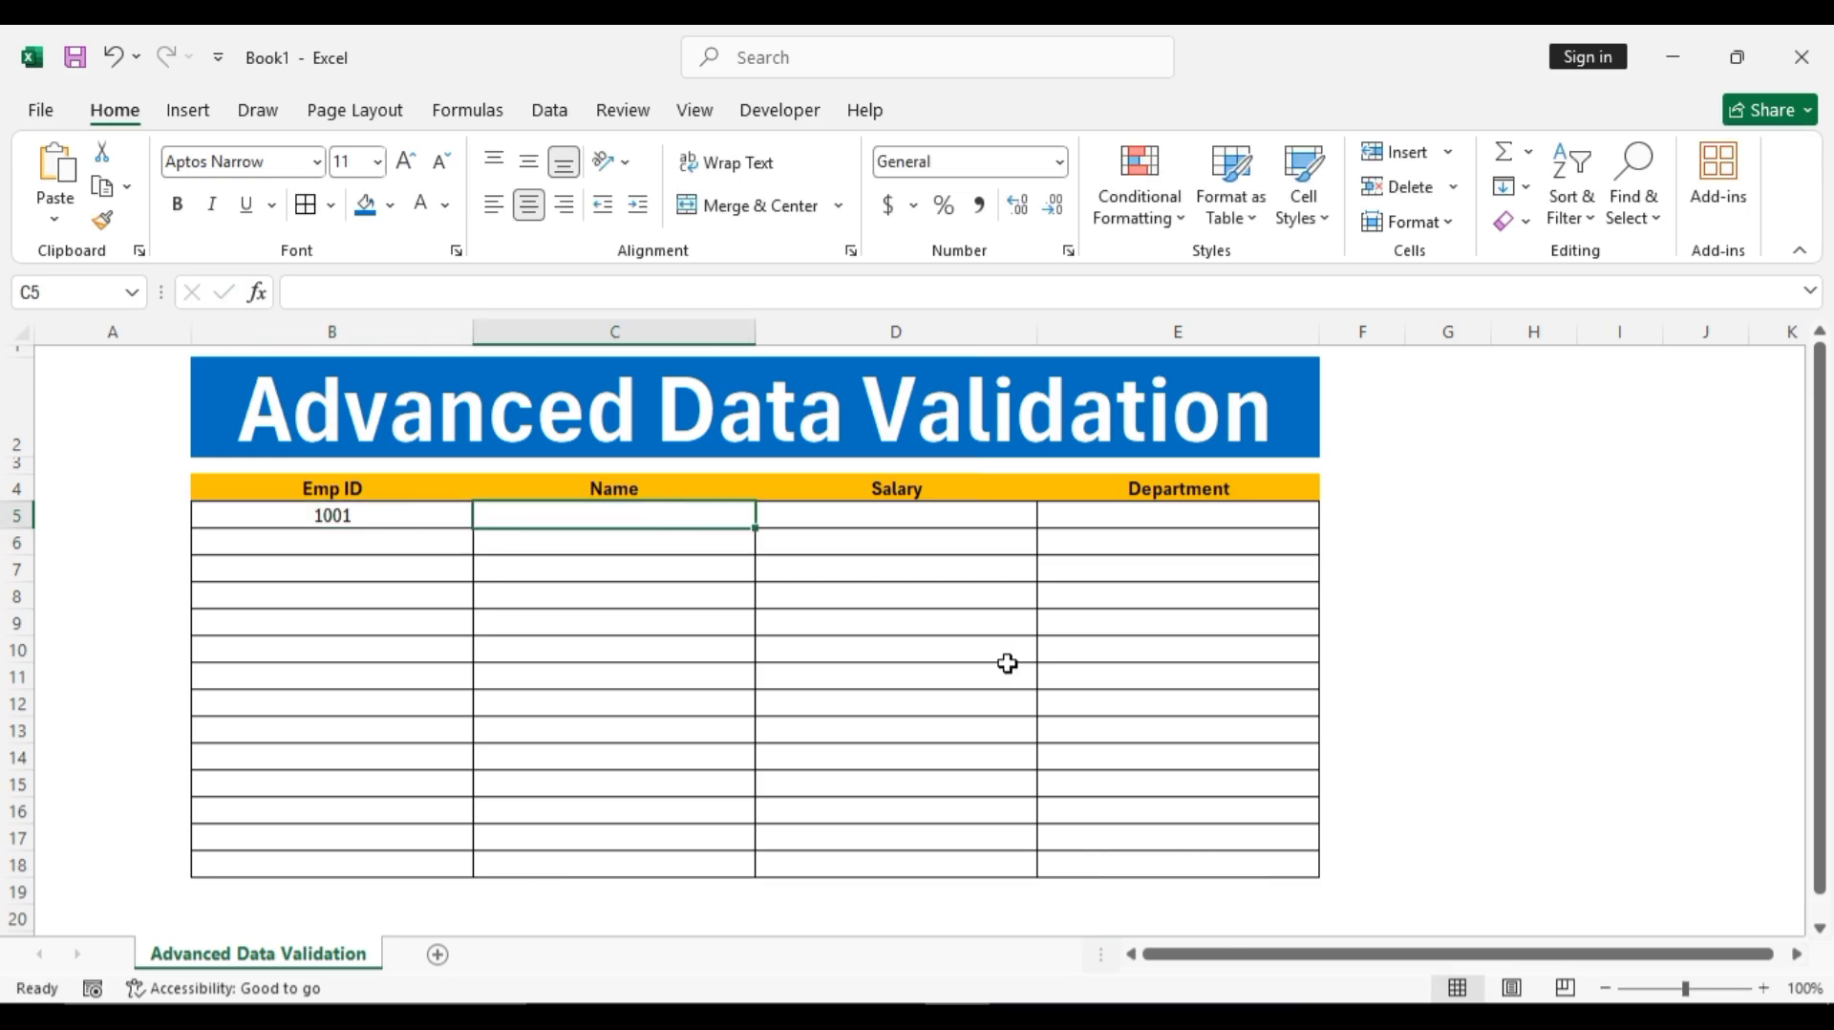
pyautogui.write('Harry')
pyautogui.press('Return')
# - Complete the first employee's record with a salary of 12000 in D5 and the department Finance in E5
pyautogui.press('Up')
pyautogui.press('Right')
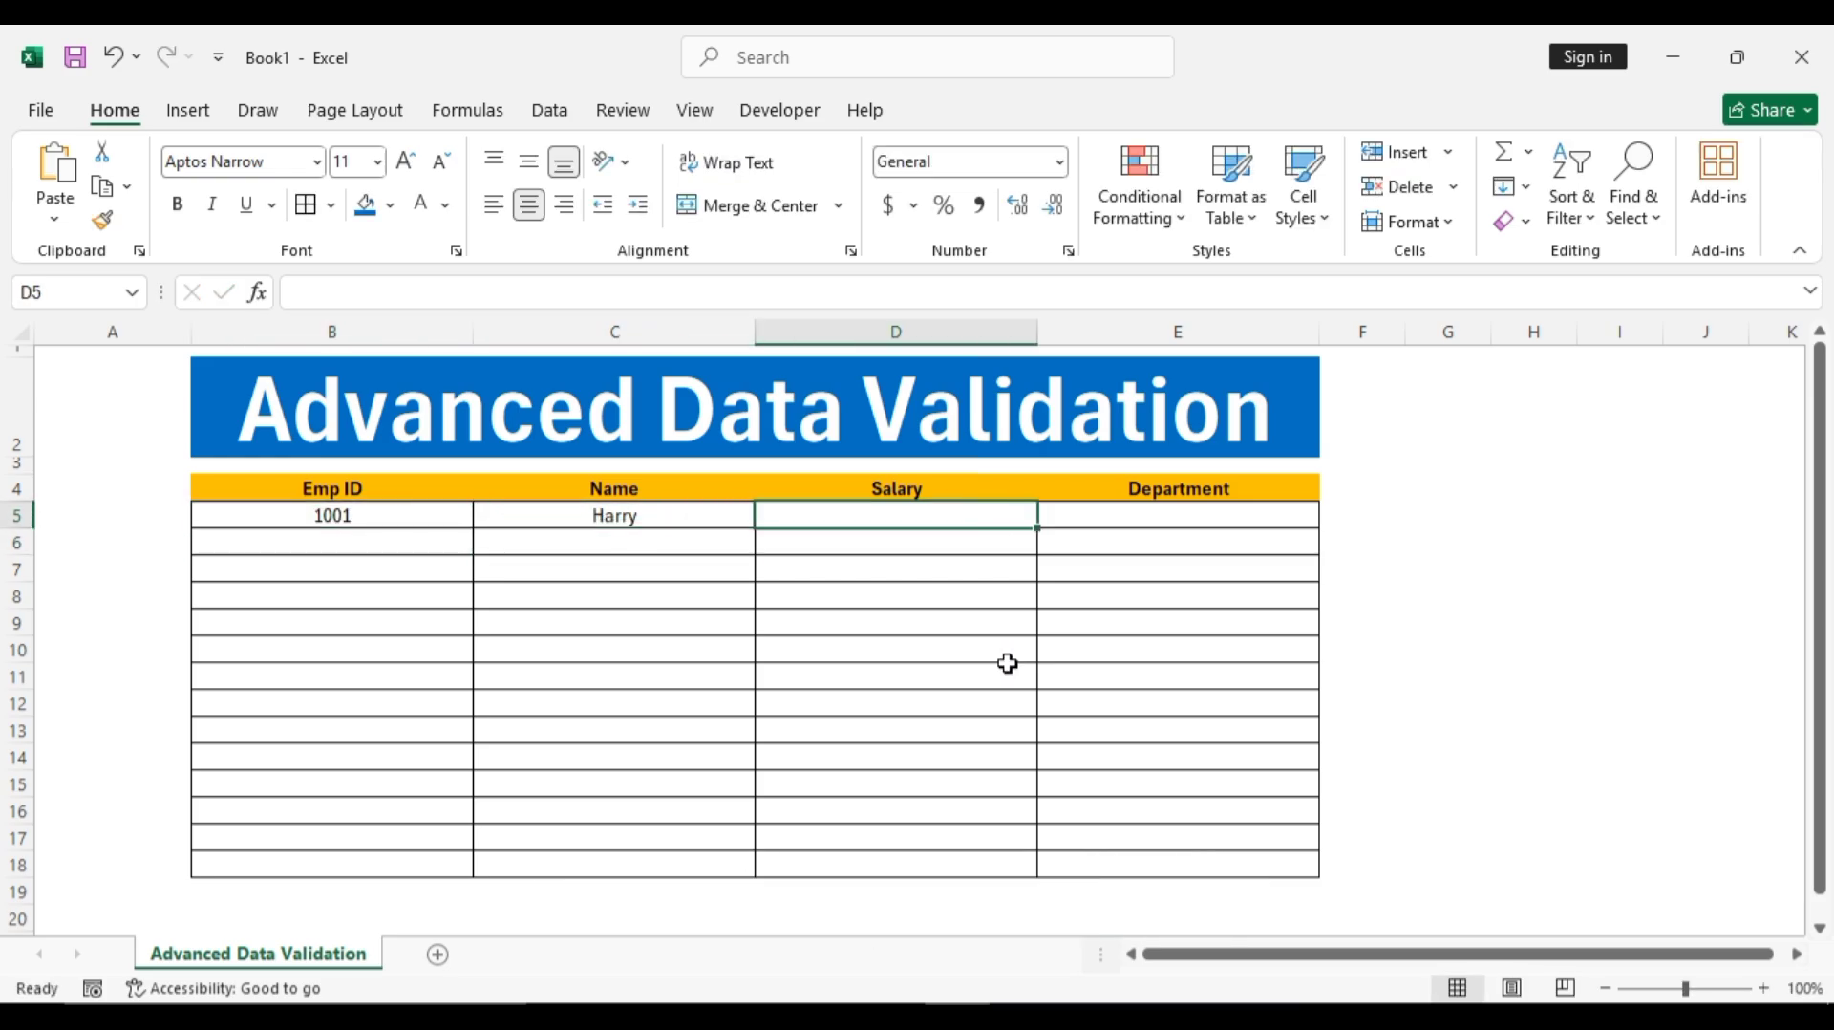
pyautogui.write('12000')
pyautogui.press('Return')
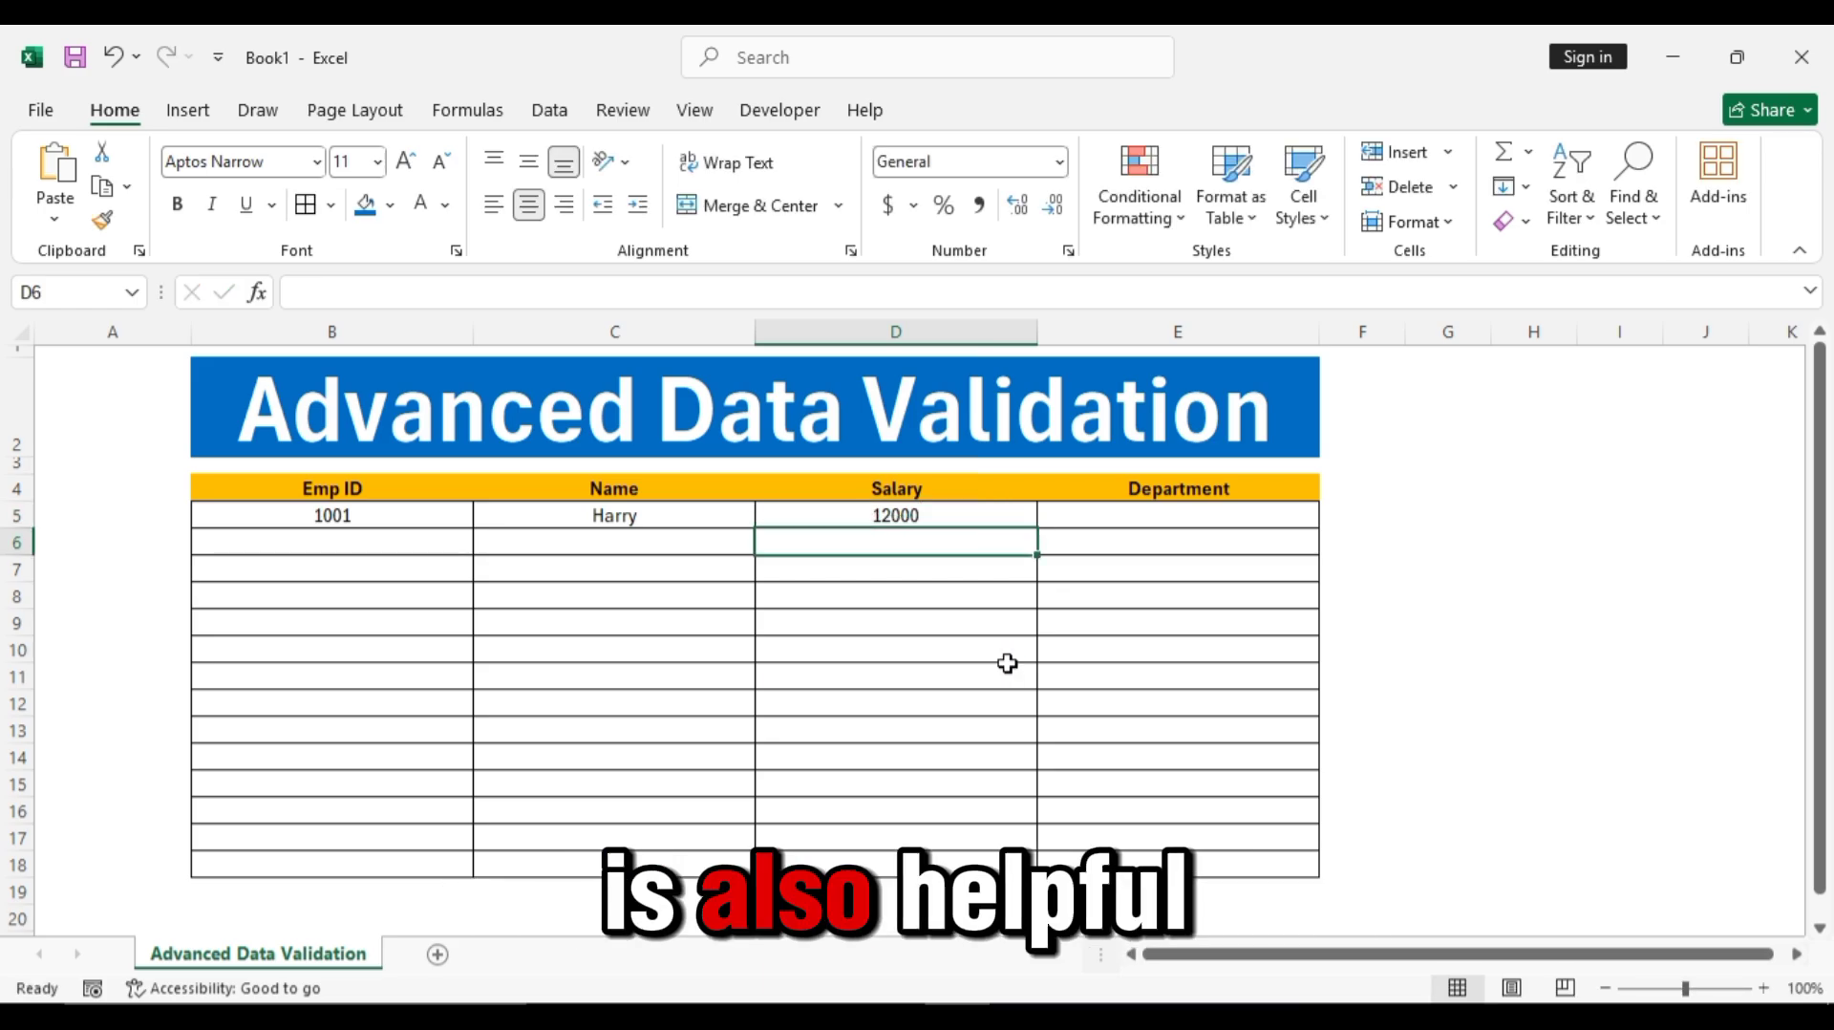
pyautogui.press('Up')
pyautogui.press('Right')
pyautogui.write('Fina')
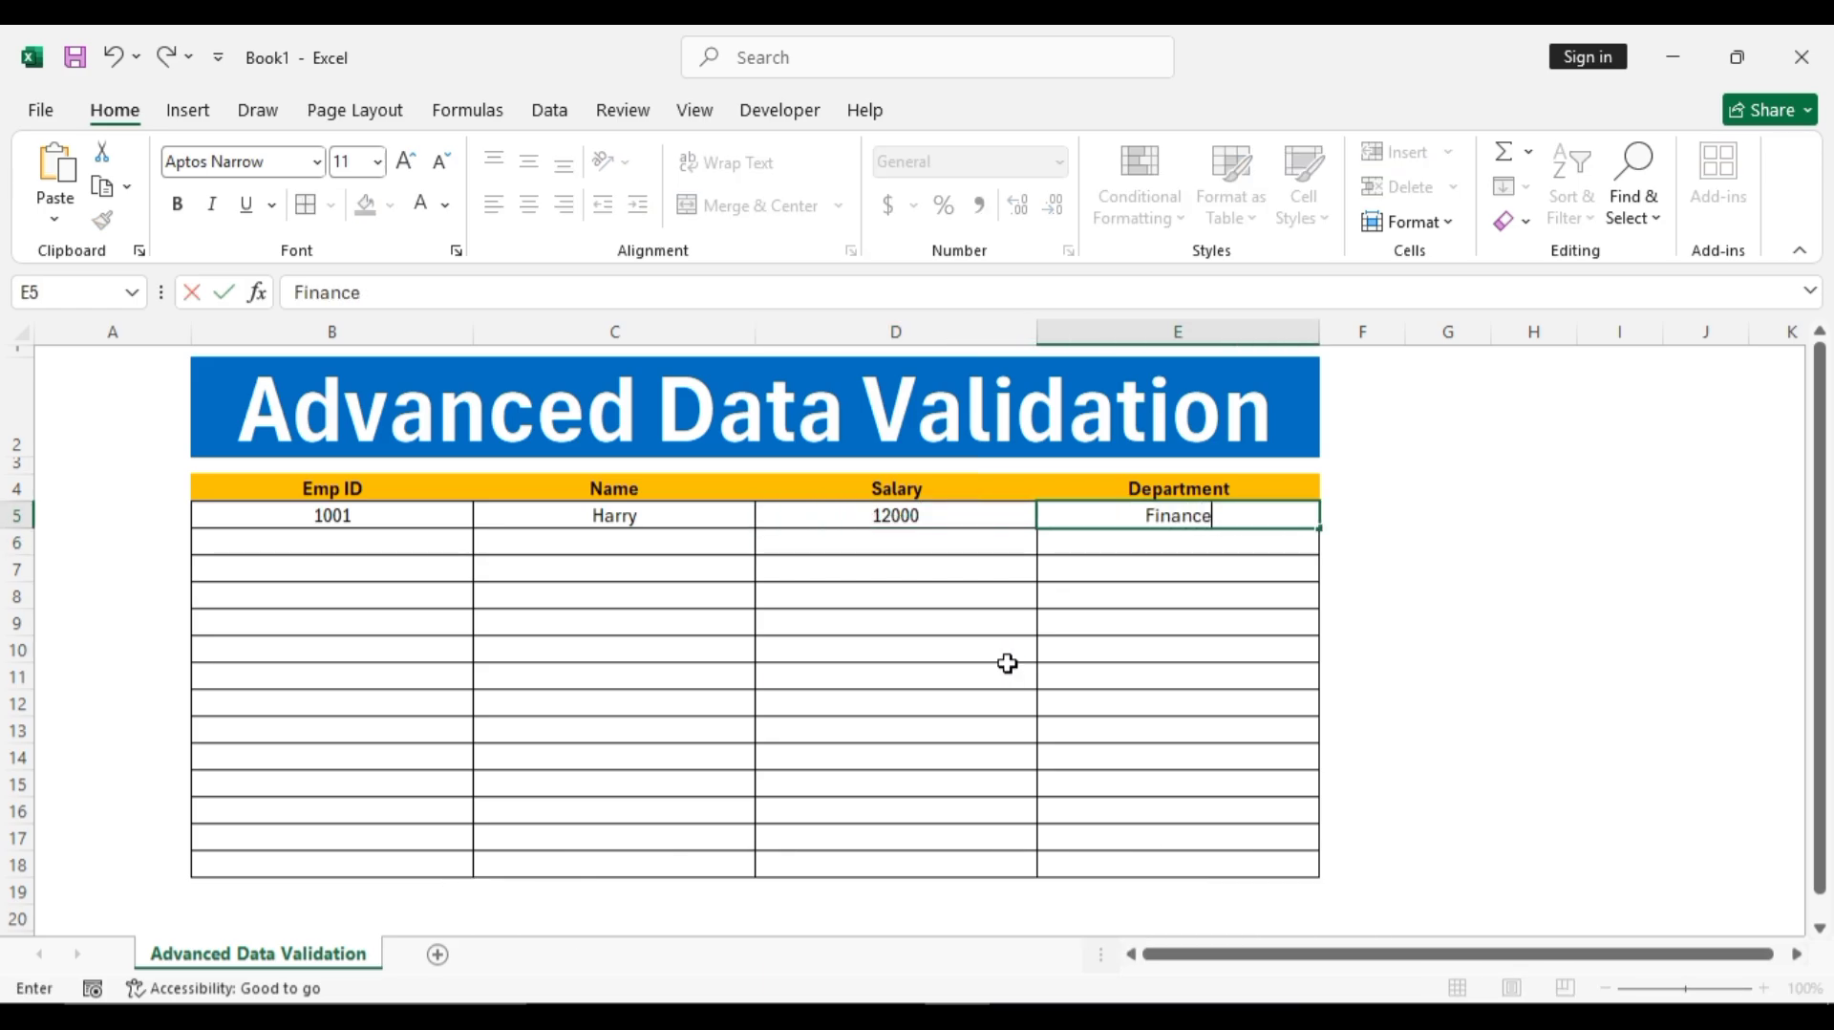
pyautogui.write('nce')
pyautogui.press('Return')
# - Enter the second employee's sequential ID in B6 and the employee's name in C6
pyautogui.press('Left')
pyautogui.press('Left')
pyautogui.press('Left')
pyautogui.write('1')
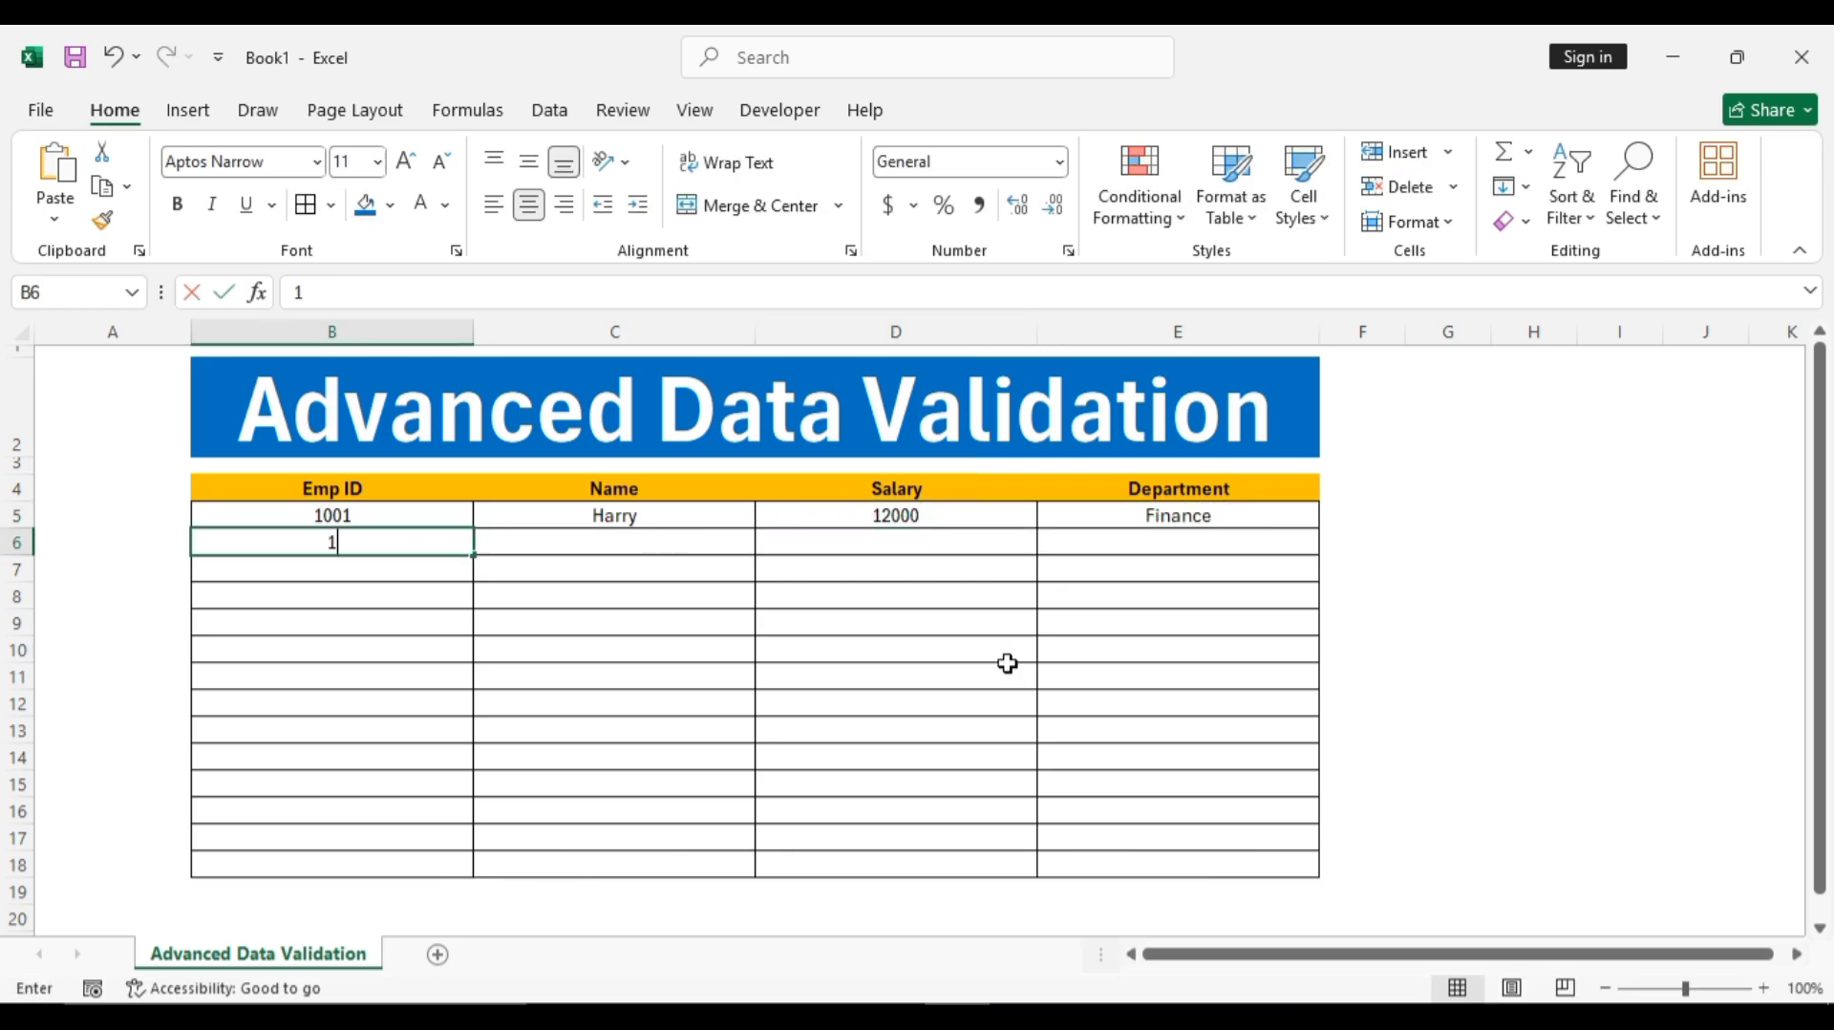
pyautogui.write('002')
pyautogui.press('Right')
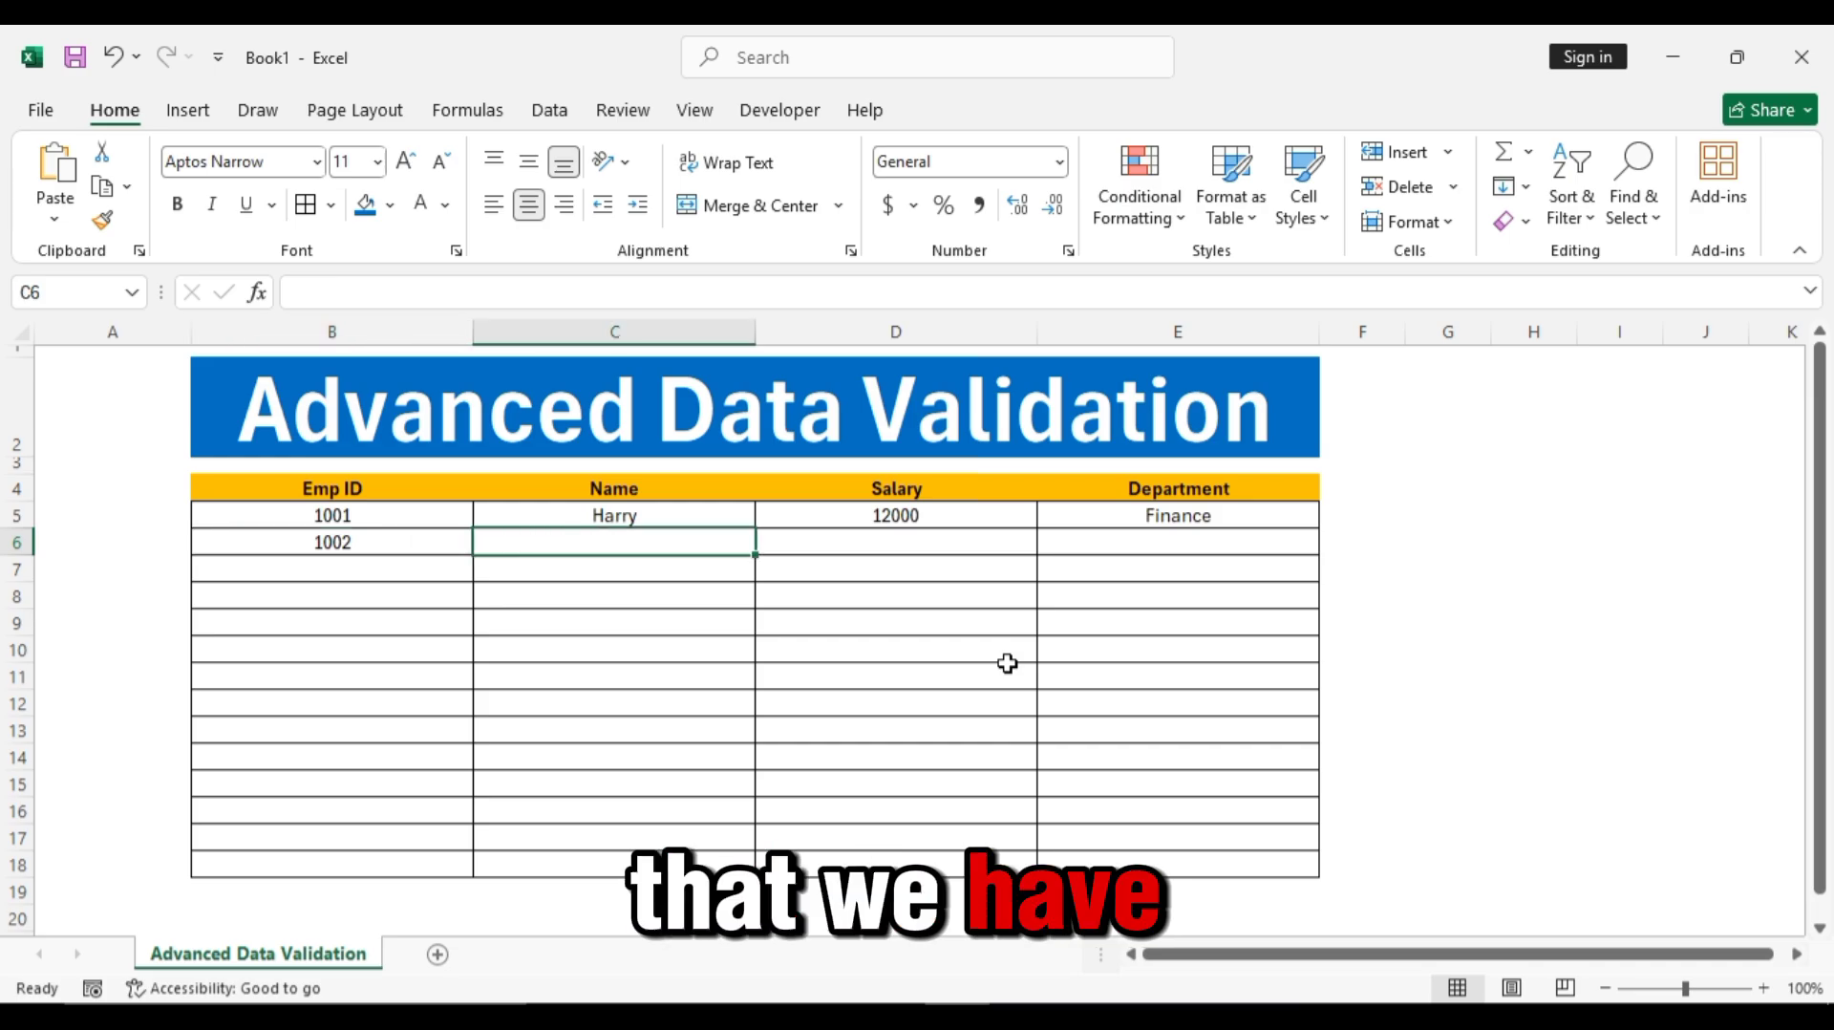
pyautogui.write('Mark')
pyautogui.press('Right')
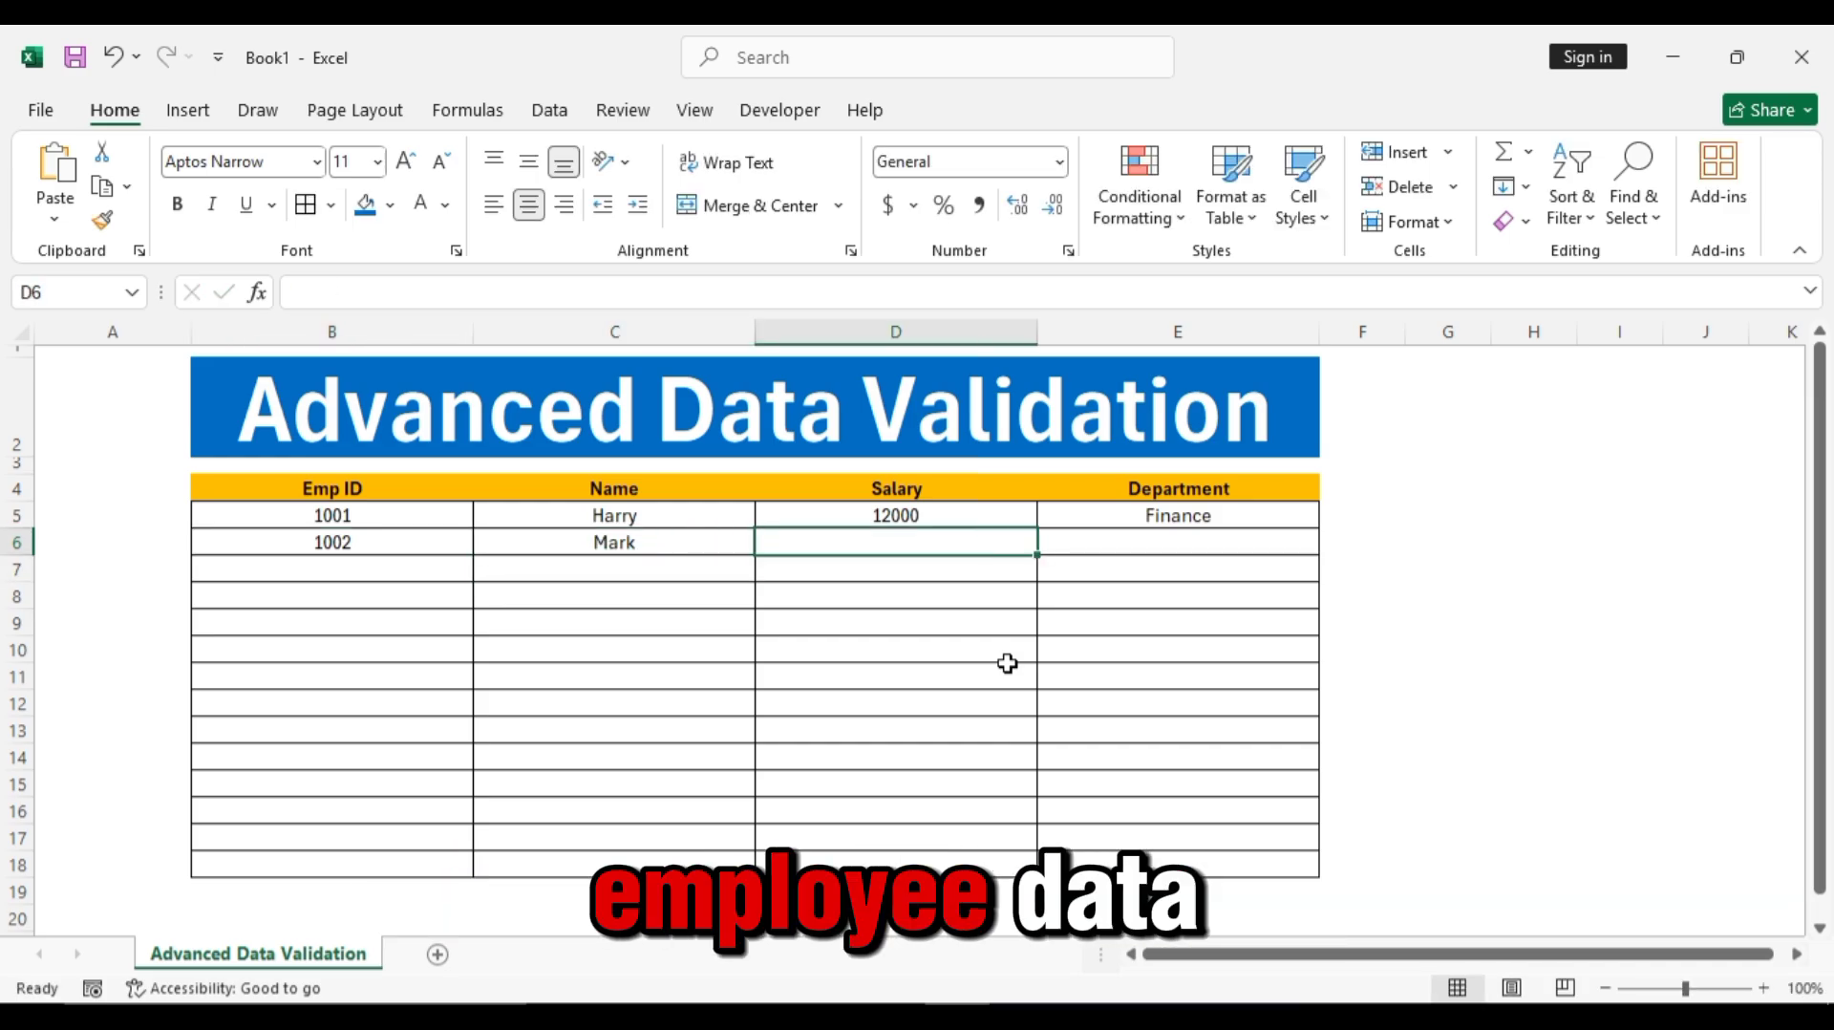
# - Complete the second employee's record with a salary of 8000 in D6 and the department Accounts in E6
pyautogui.write('8000')
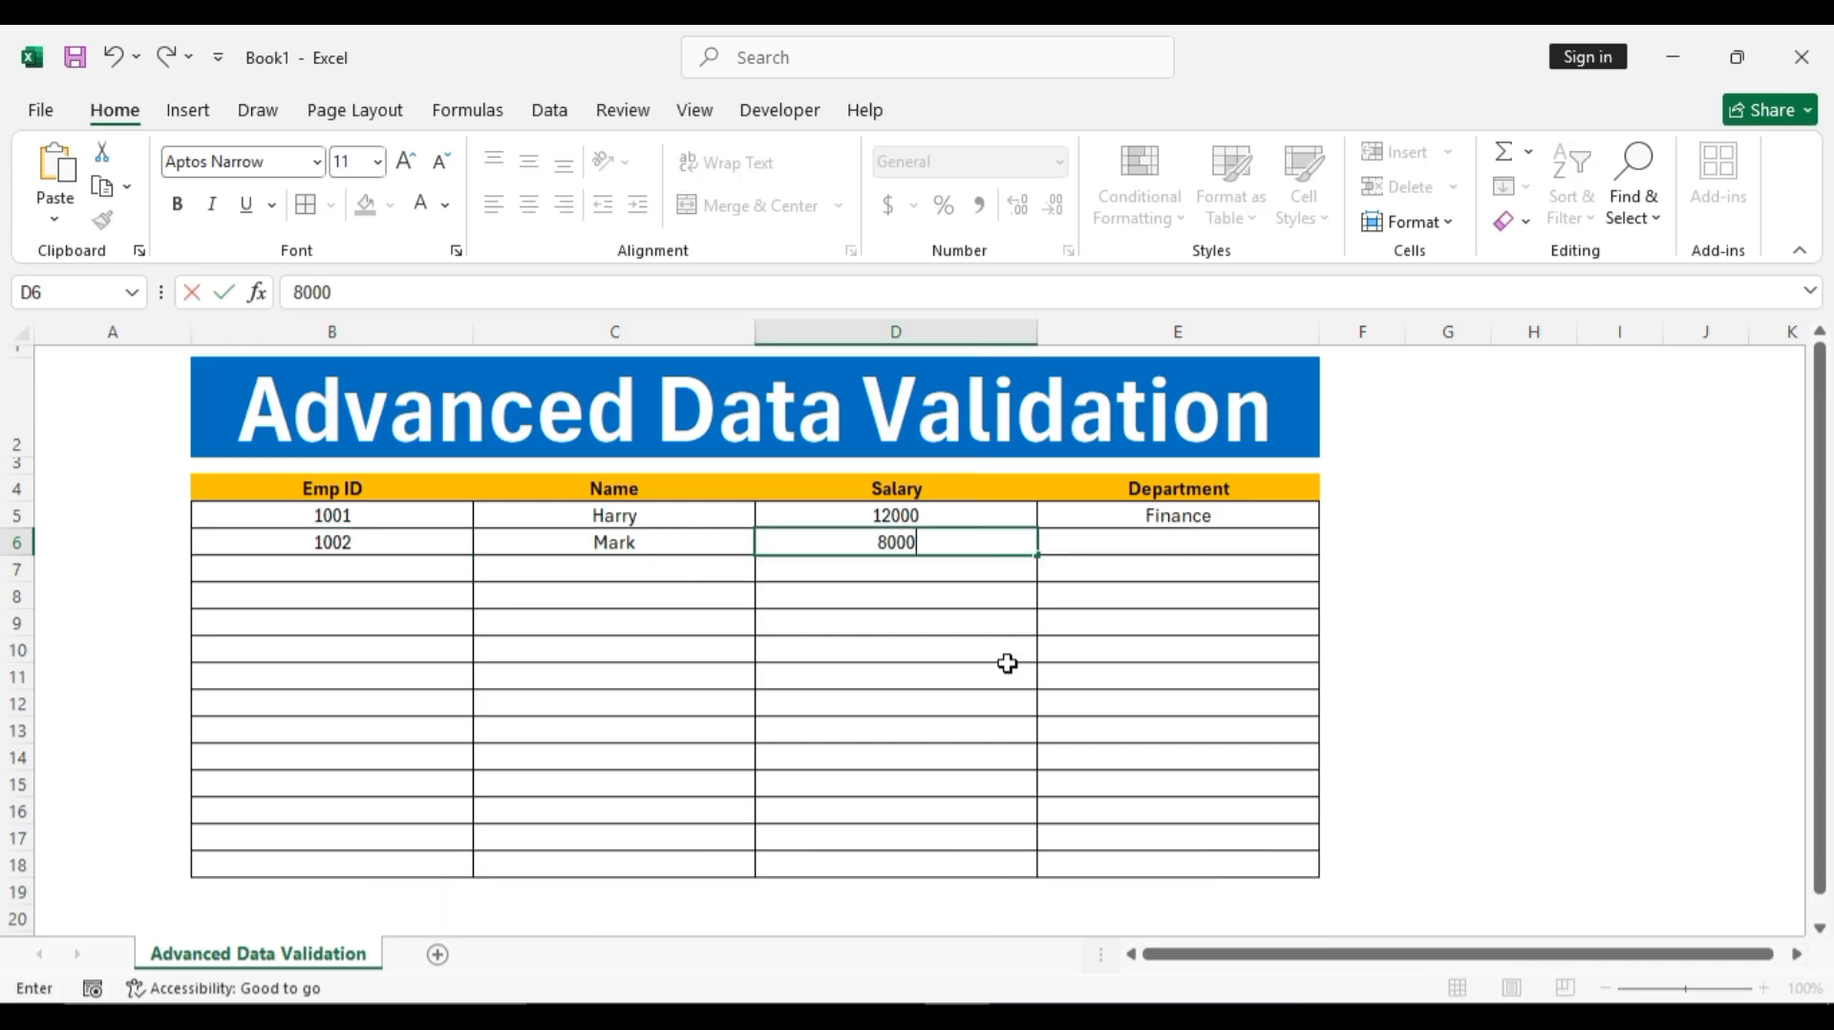
pyautogui.press('Return')
pyautogui.press('Up')
pyautogui.press('Right')
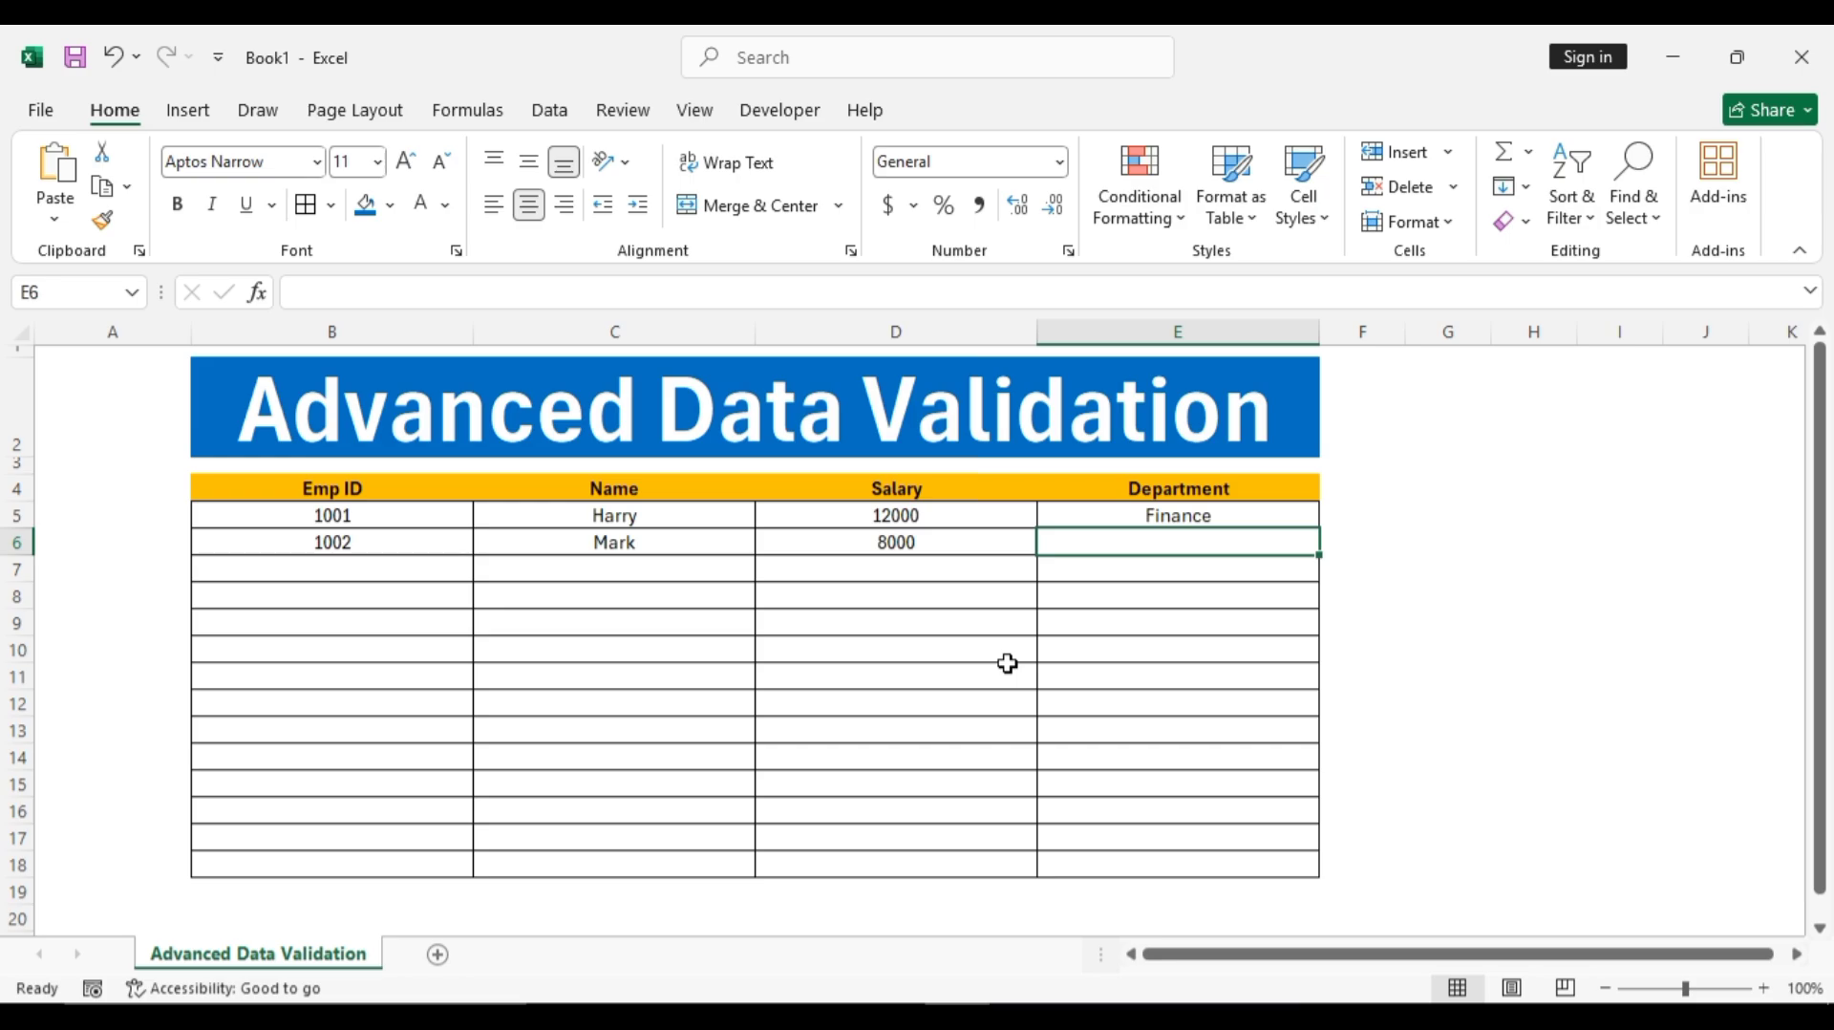
pyautogui.write('Accounts')
pyautogui.press('Return')
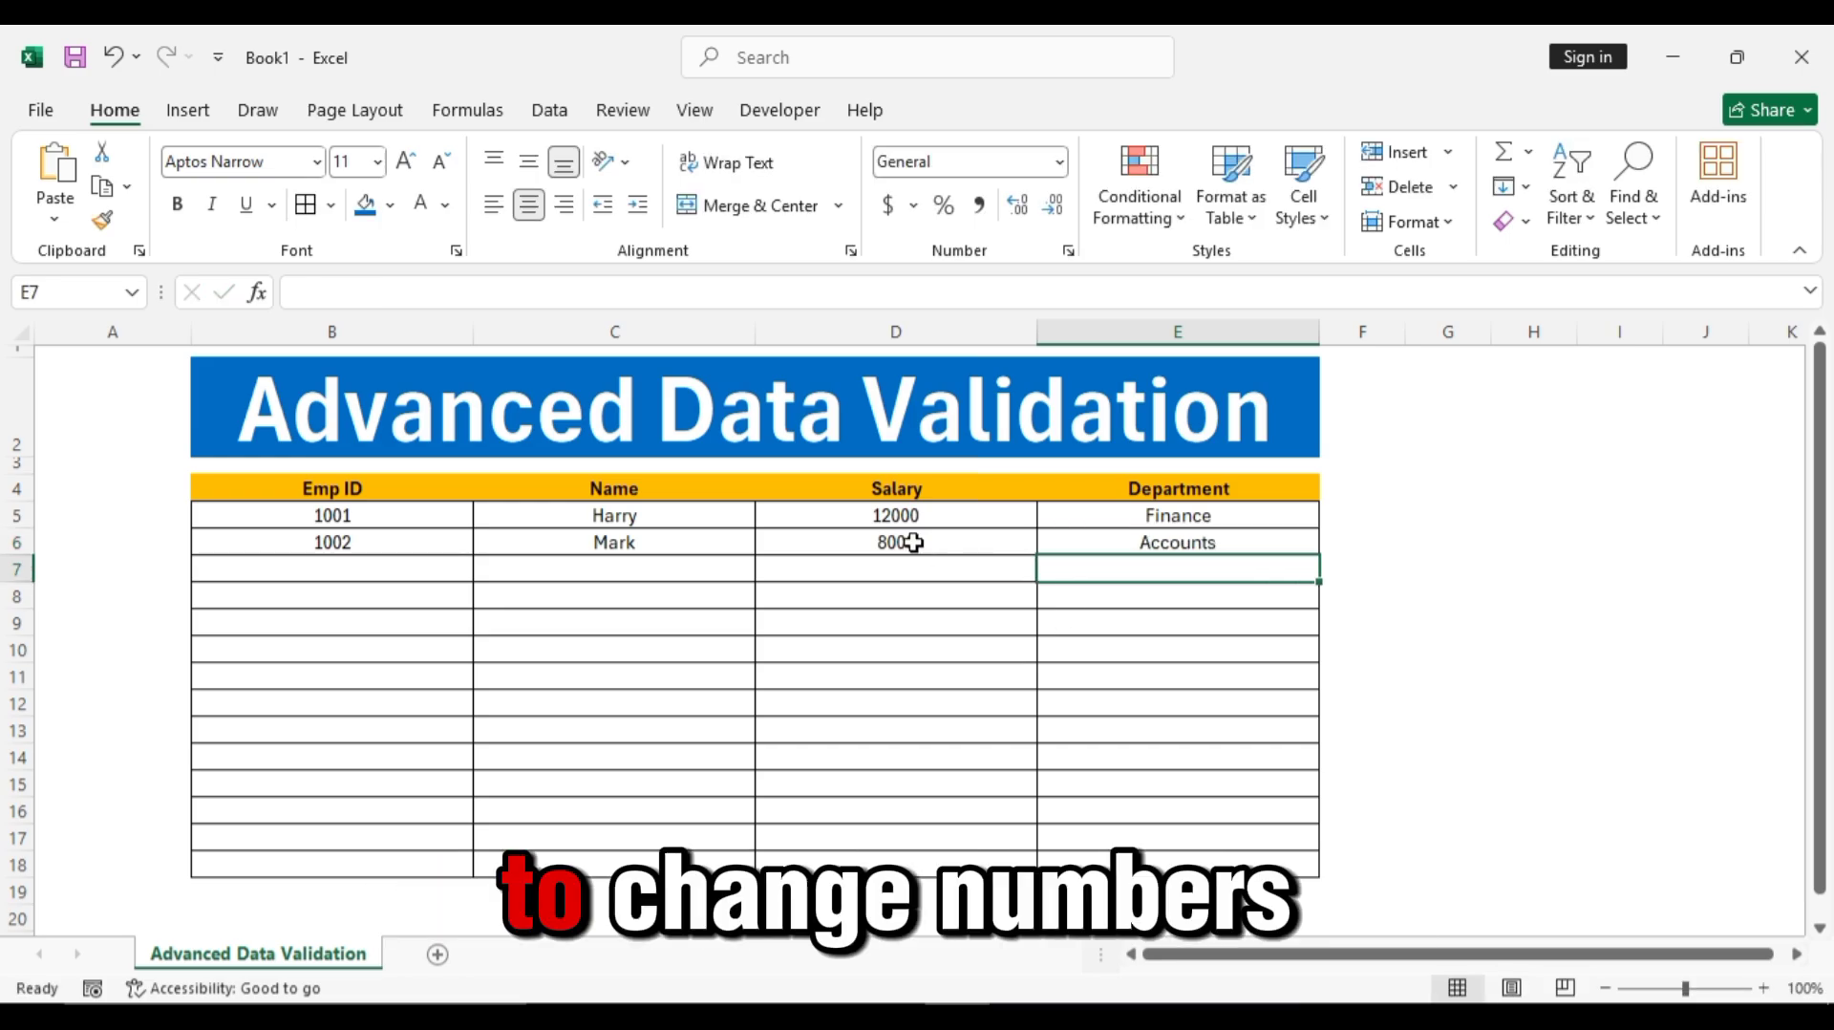
# - Format the salary cells D5:D18 as dollar currency with no decimal places
pyautogui.moveTo(894, 519); pyautogui.dragTo(887, 862)
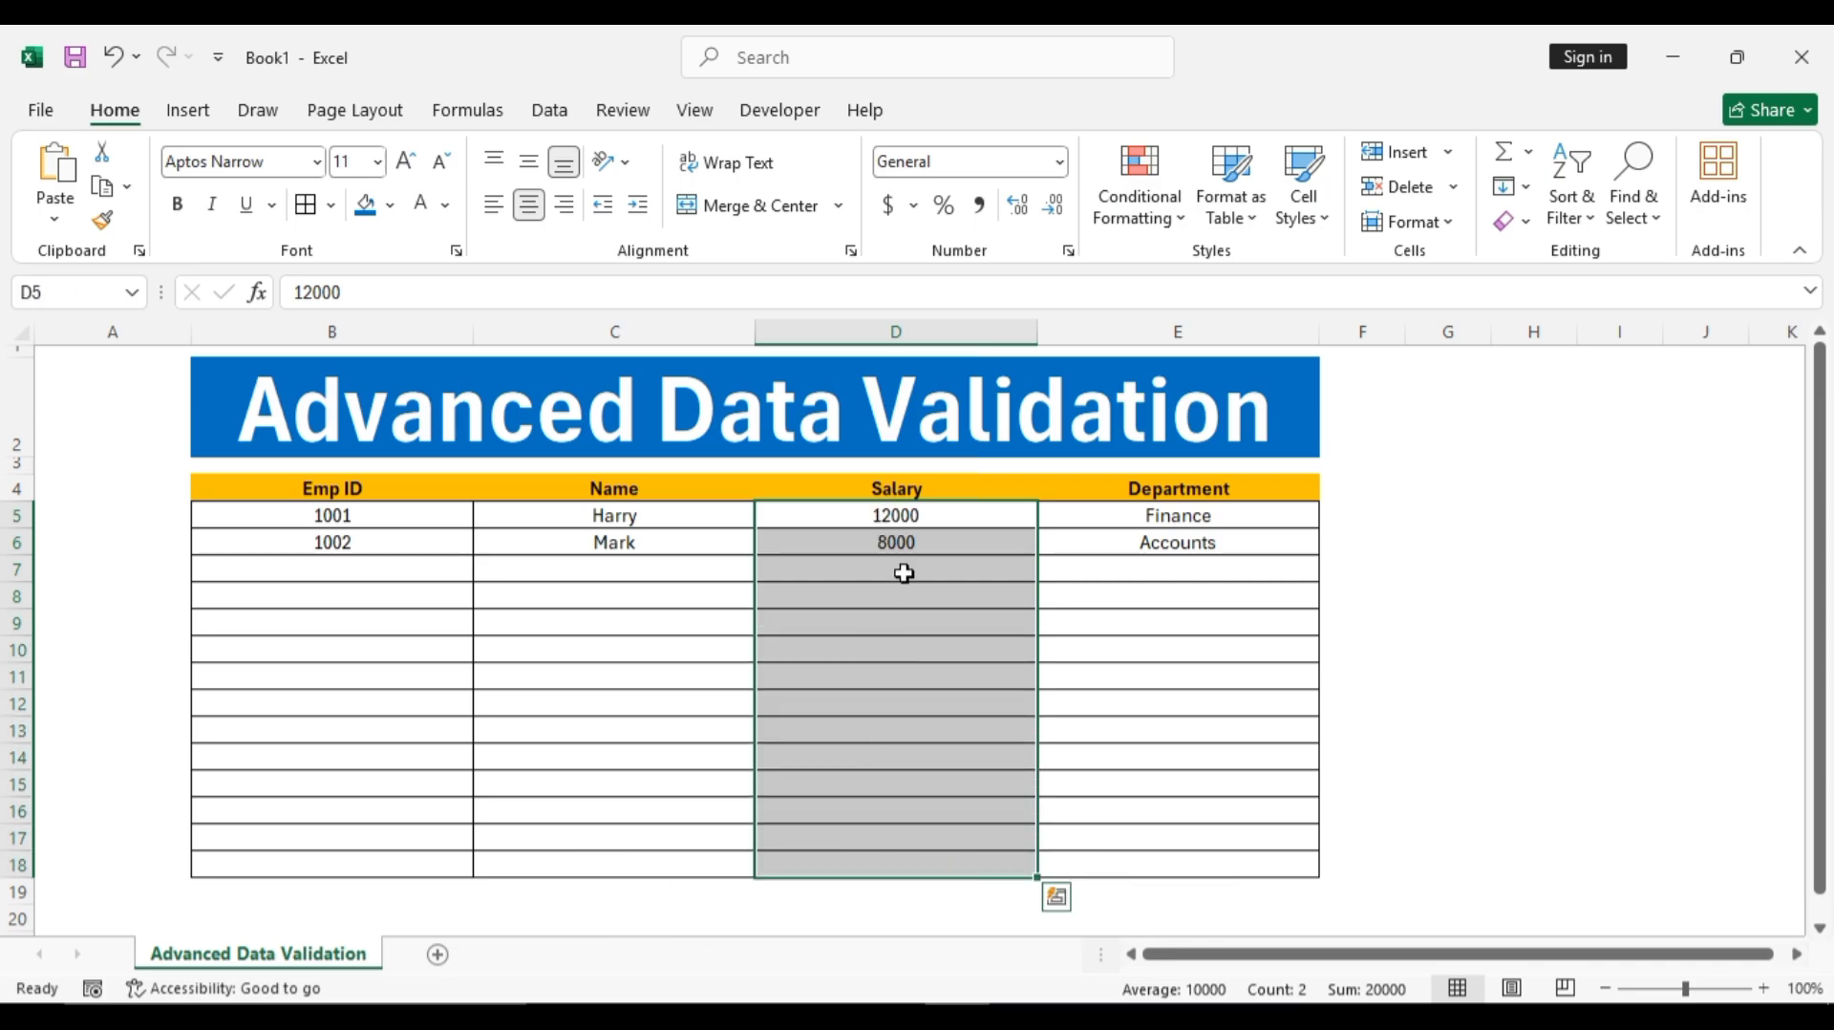
pyautogui.hotkey('ctrl', 'shift', '4')
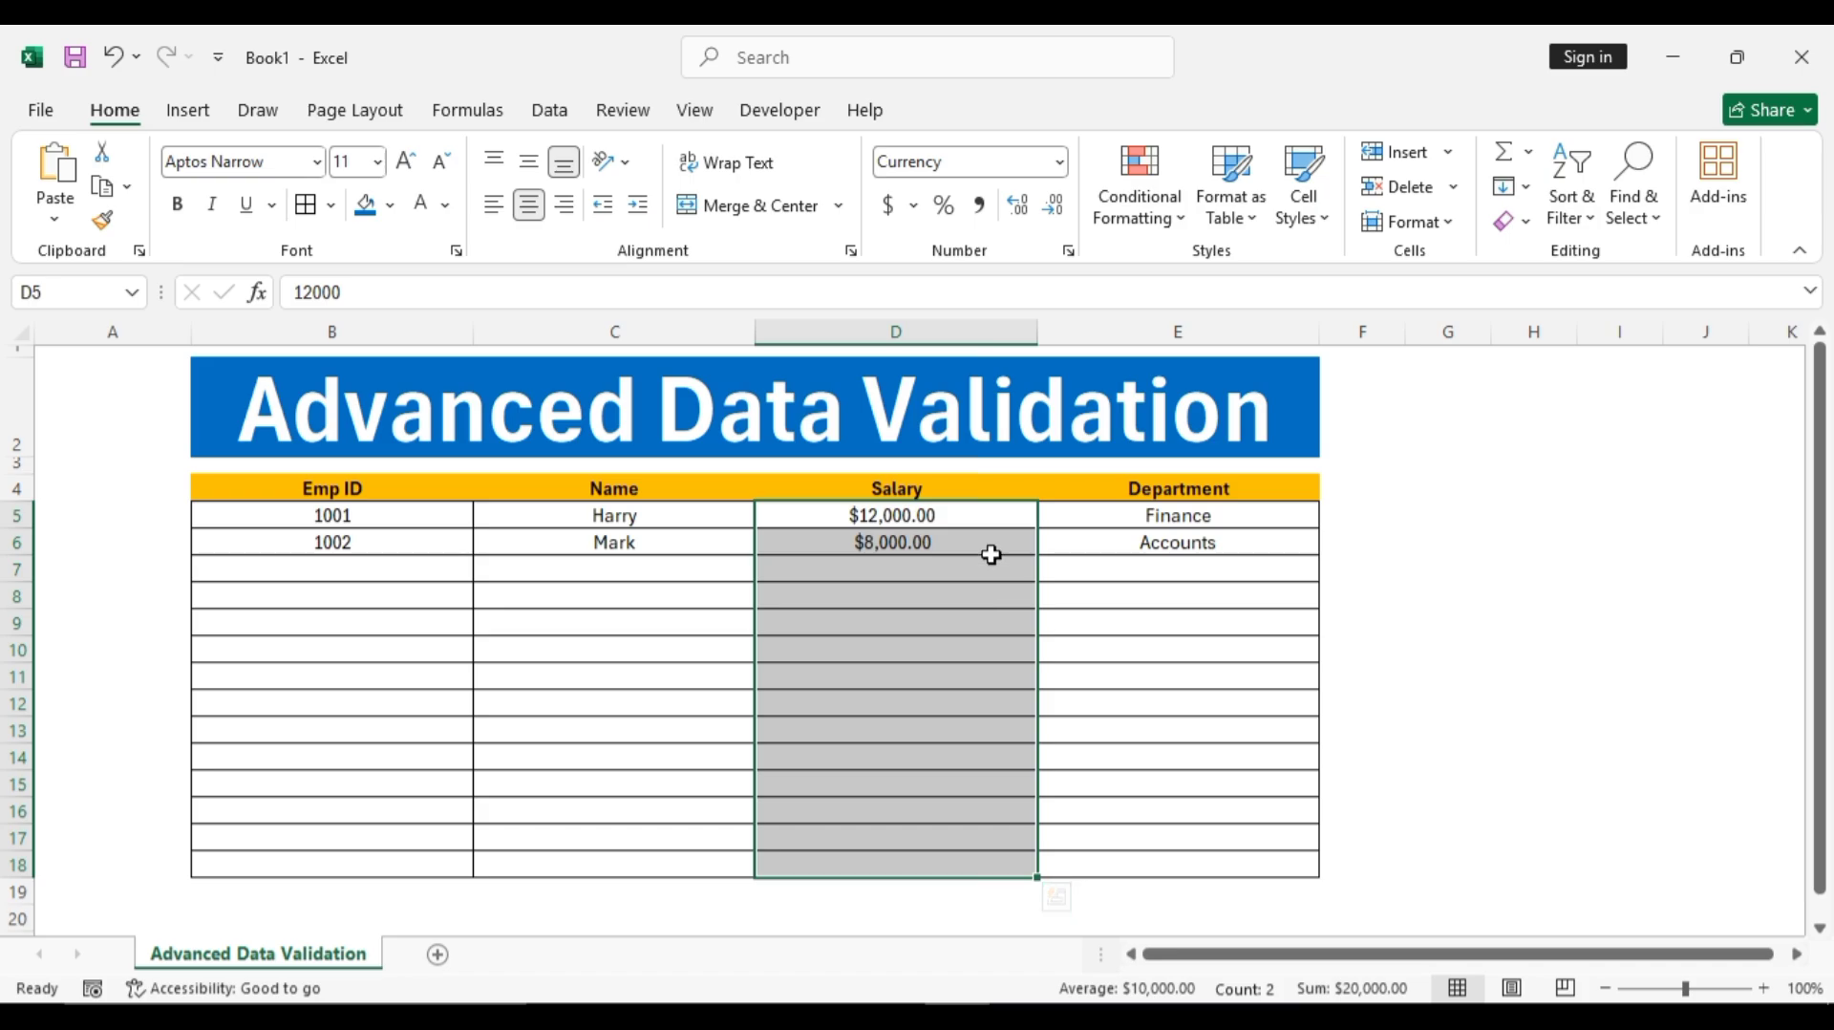
pyautogui.click(1056, 208)
pyautogui.click(1056, 209)
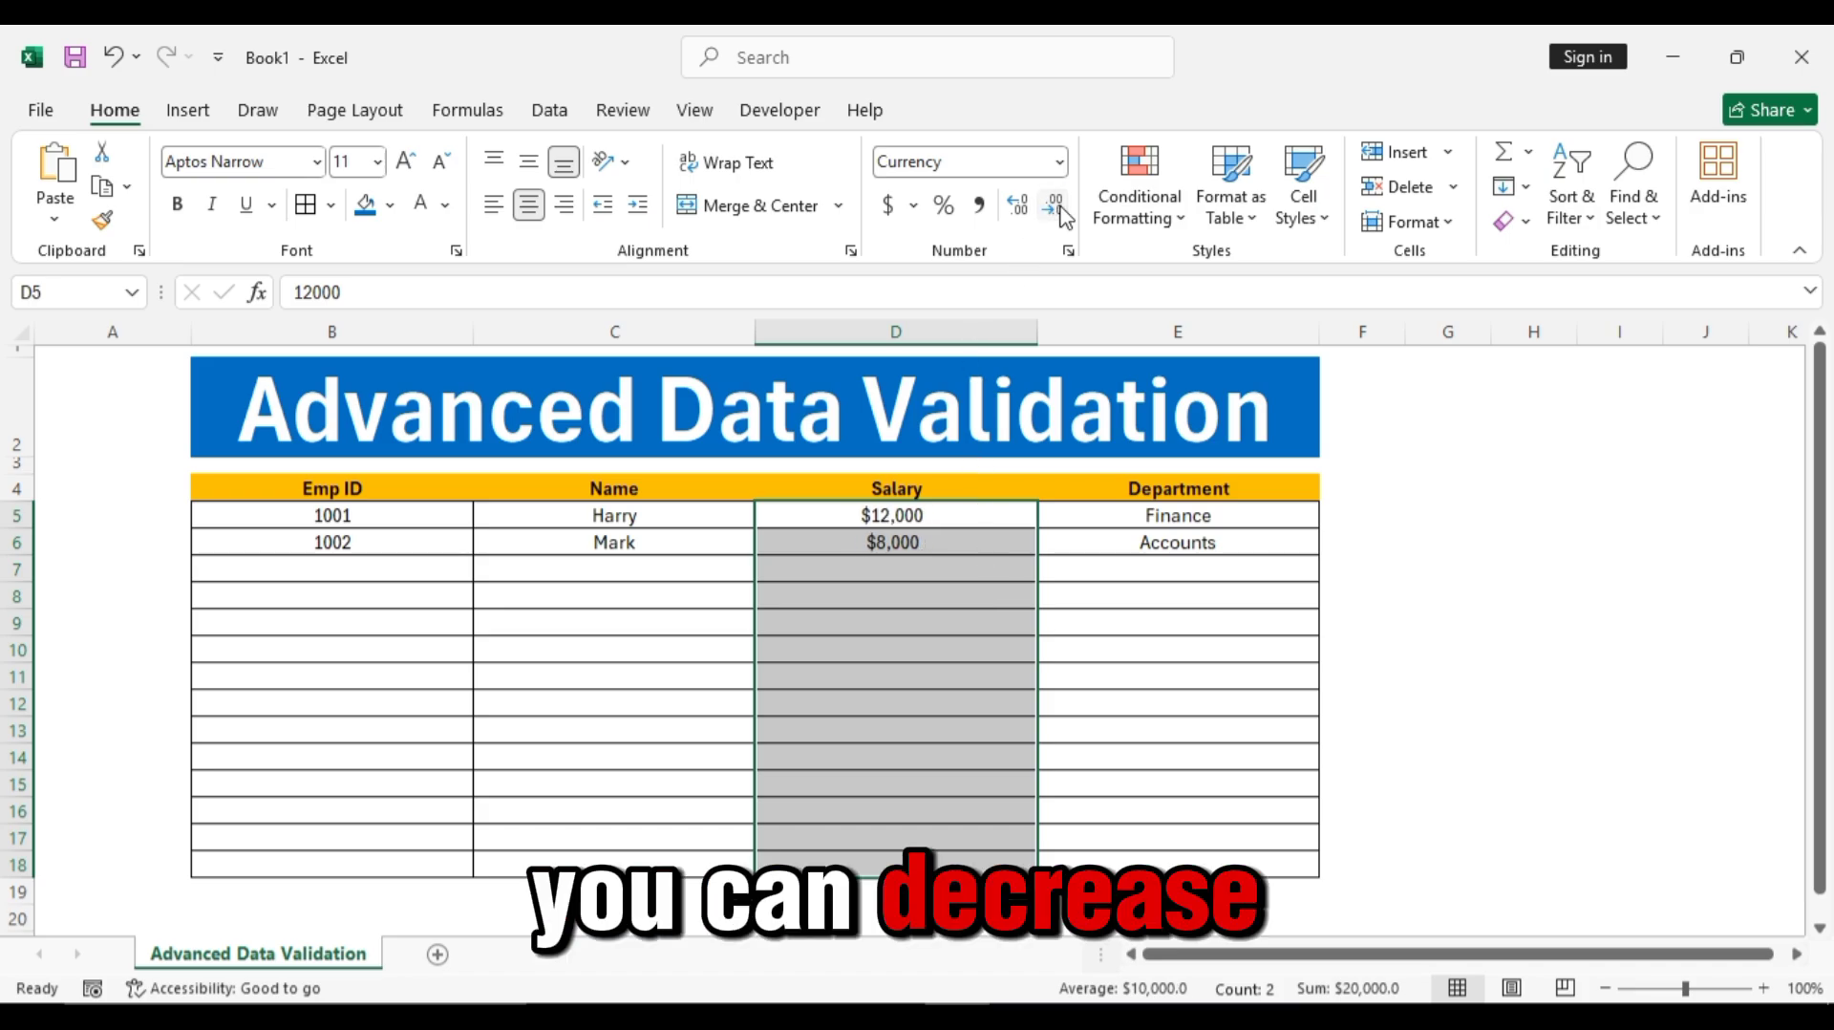
pyautogui.click(1022, 593)
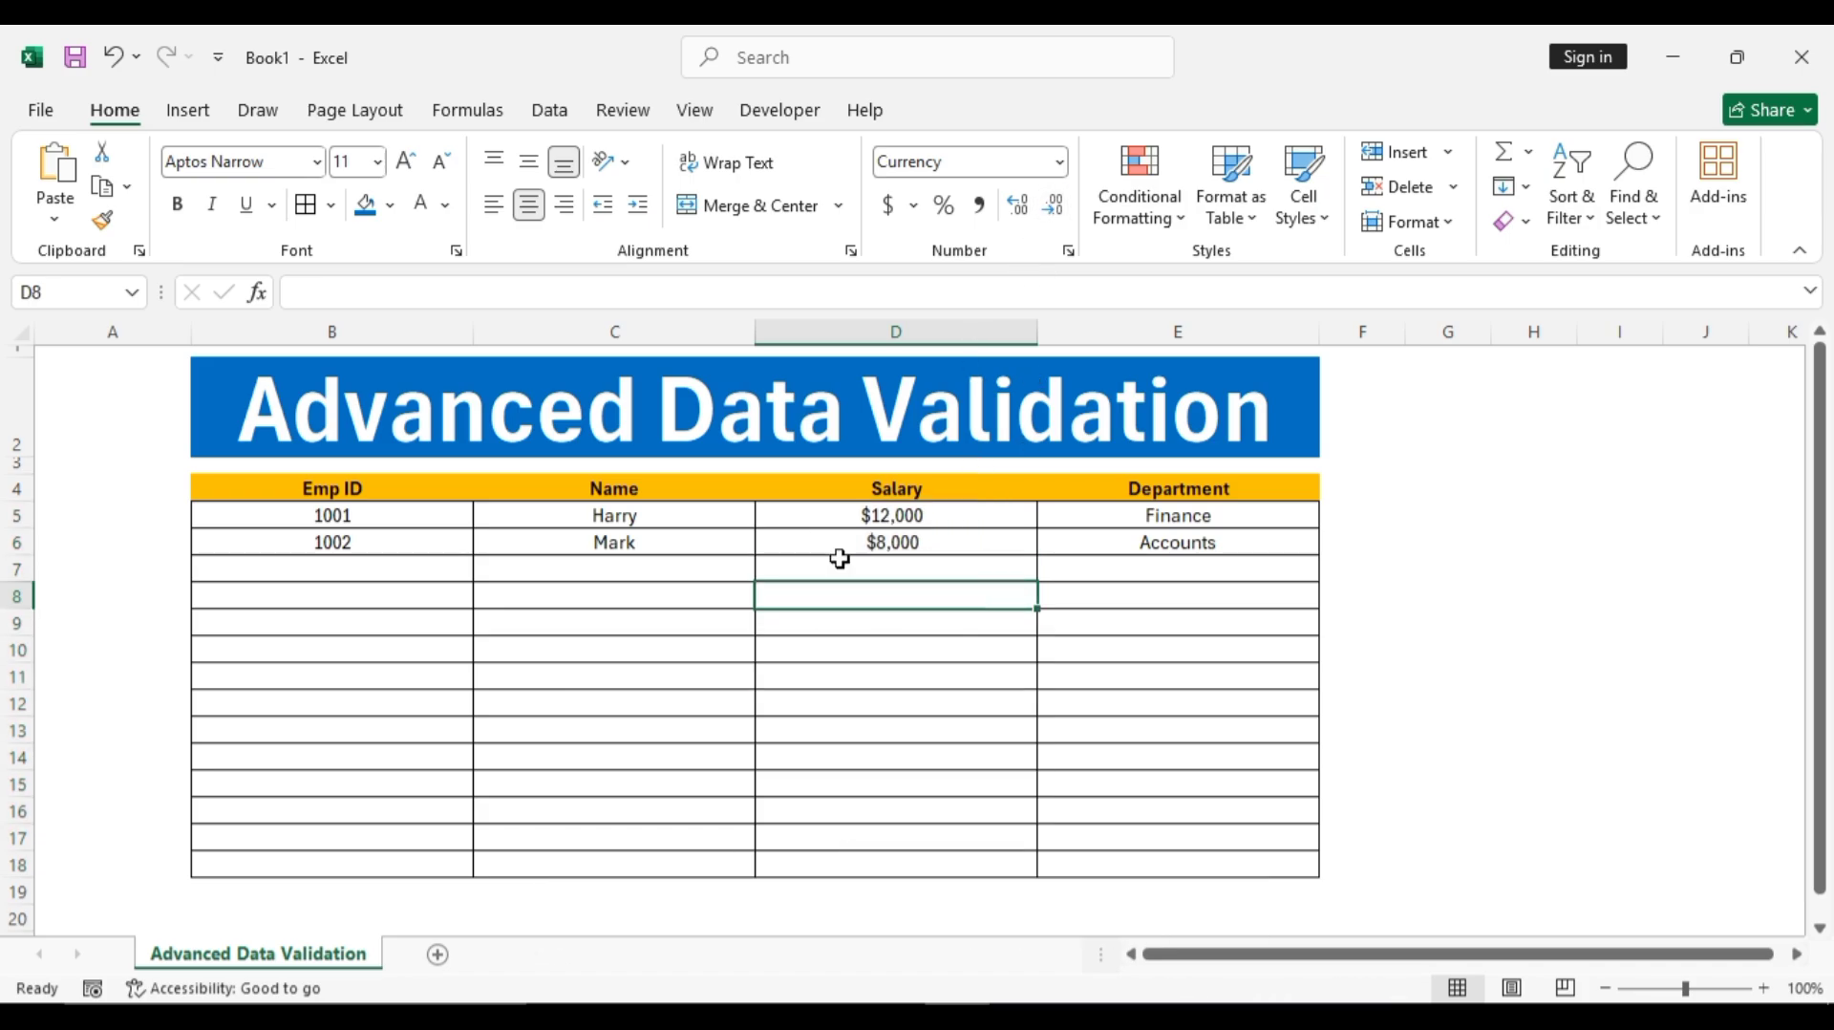
# - Enter the third employee's sequential ID in B7 and the employee's name in C7
pyautogui.click(327, 566)
pyautogui.write('1003')
pyautogui.press('Tab')
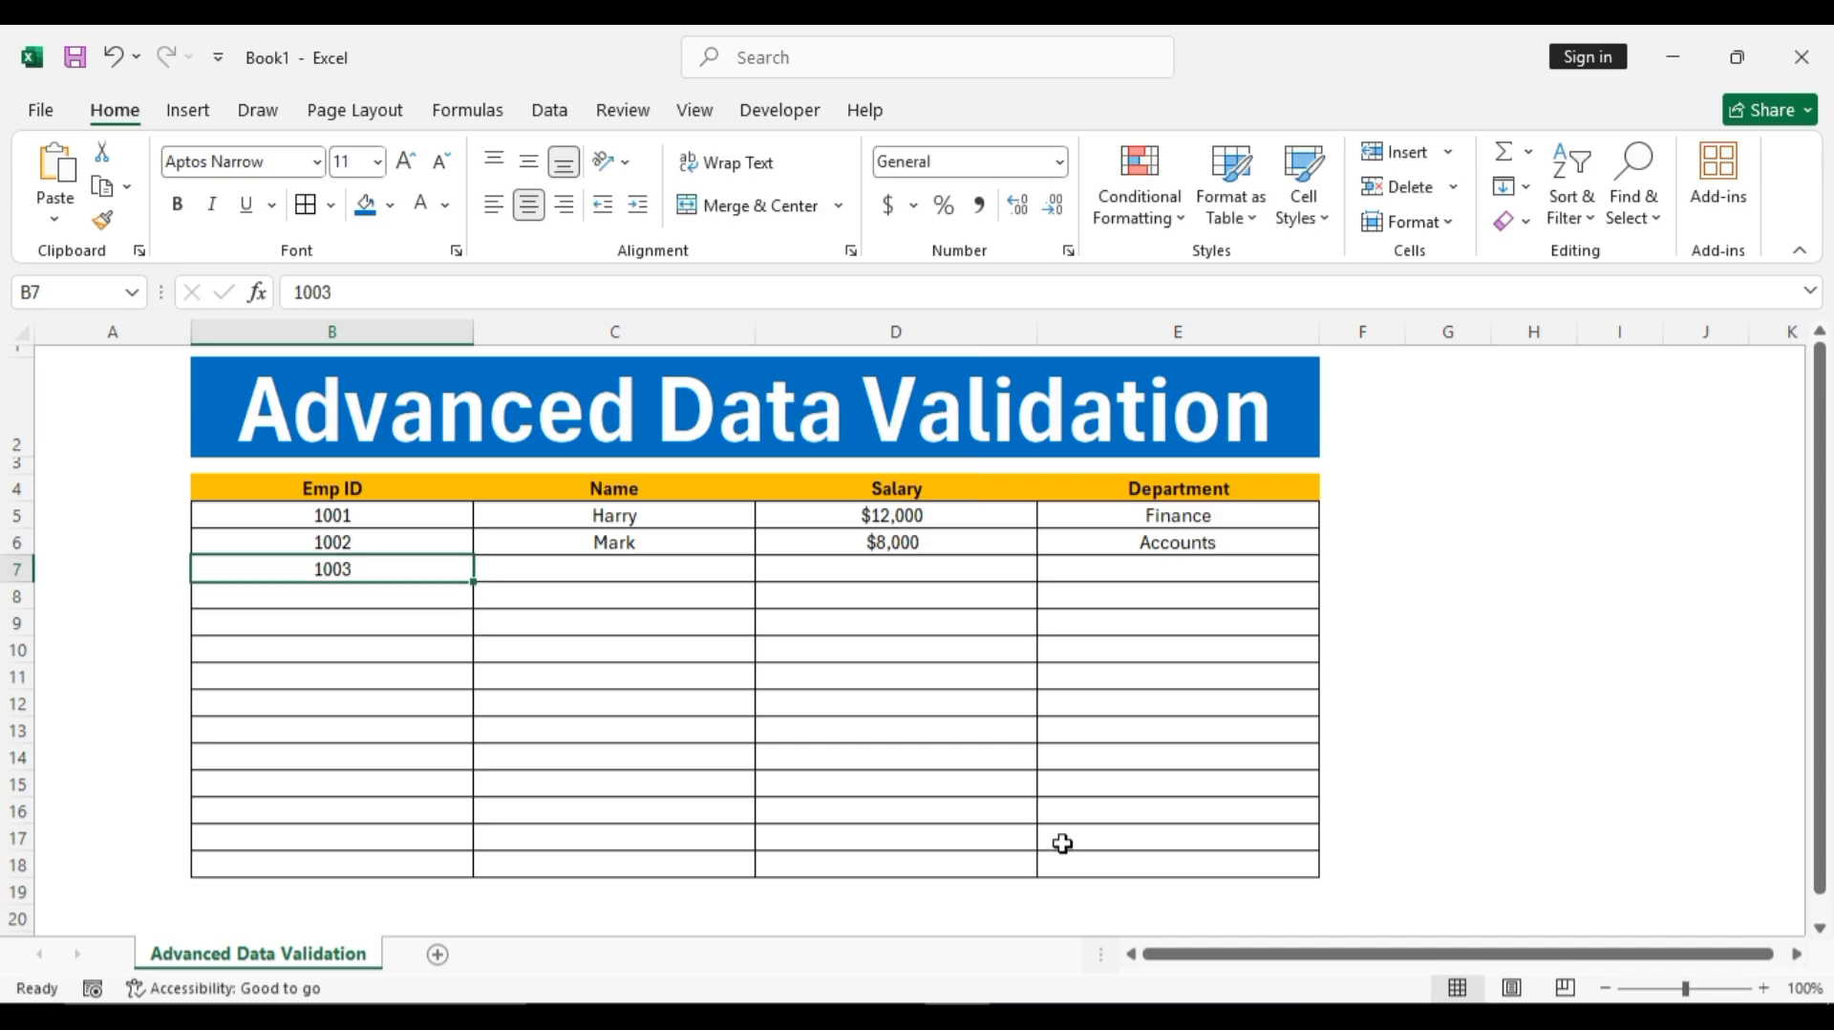
pyautogui.write('Michael')
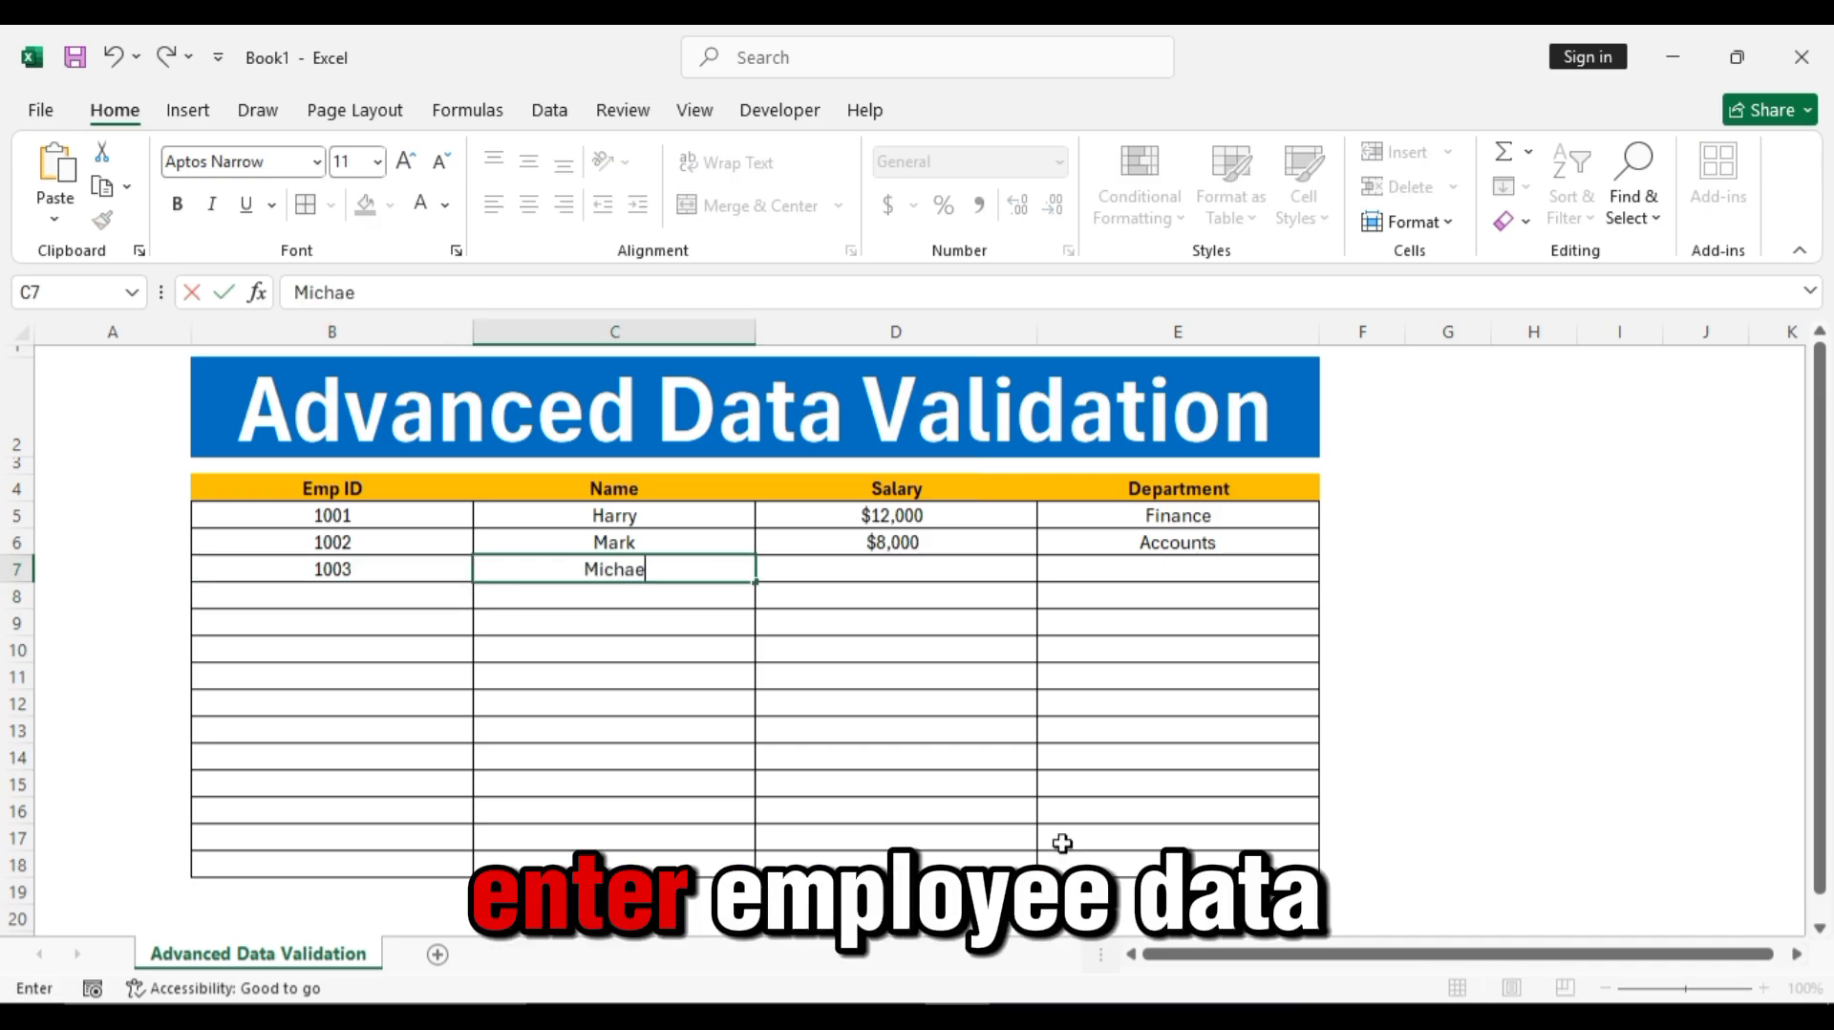
pyautogui.press('Return')
pyautogui.press('Up')
pyautogui.press('Right')
# - Complete the third employee's record with a salary of 11000 in D7 and the department HR in E7
pyautogui.write('1')
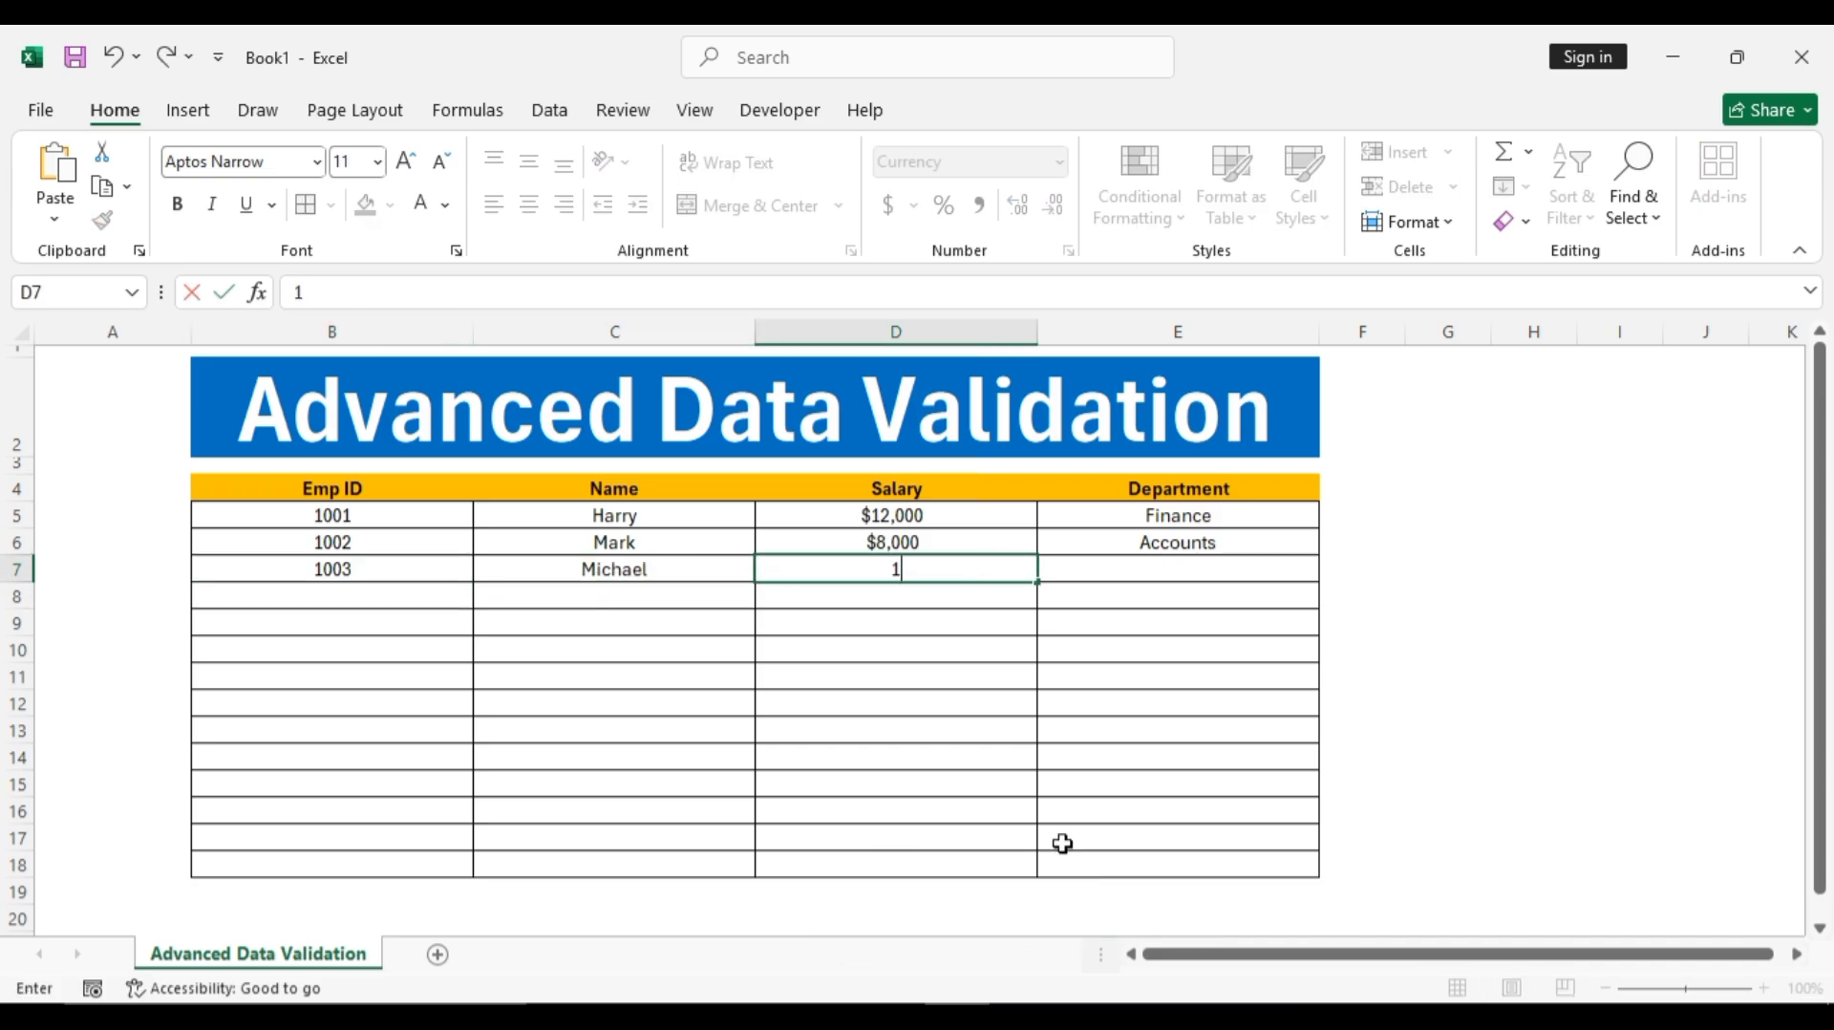
pyautogui.write('1,000')
pyautogui.press('Return')
pyautogui.press('Up')
pyautogui.press('Right')
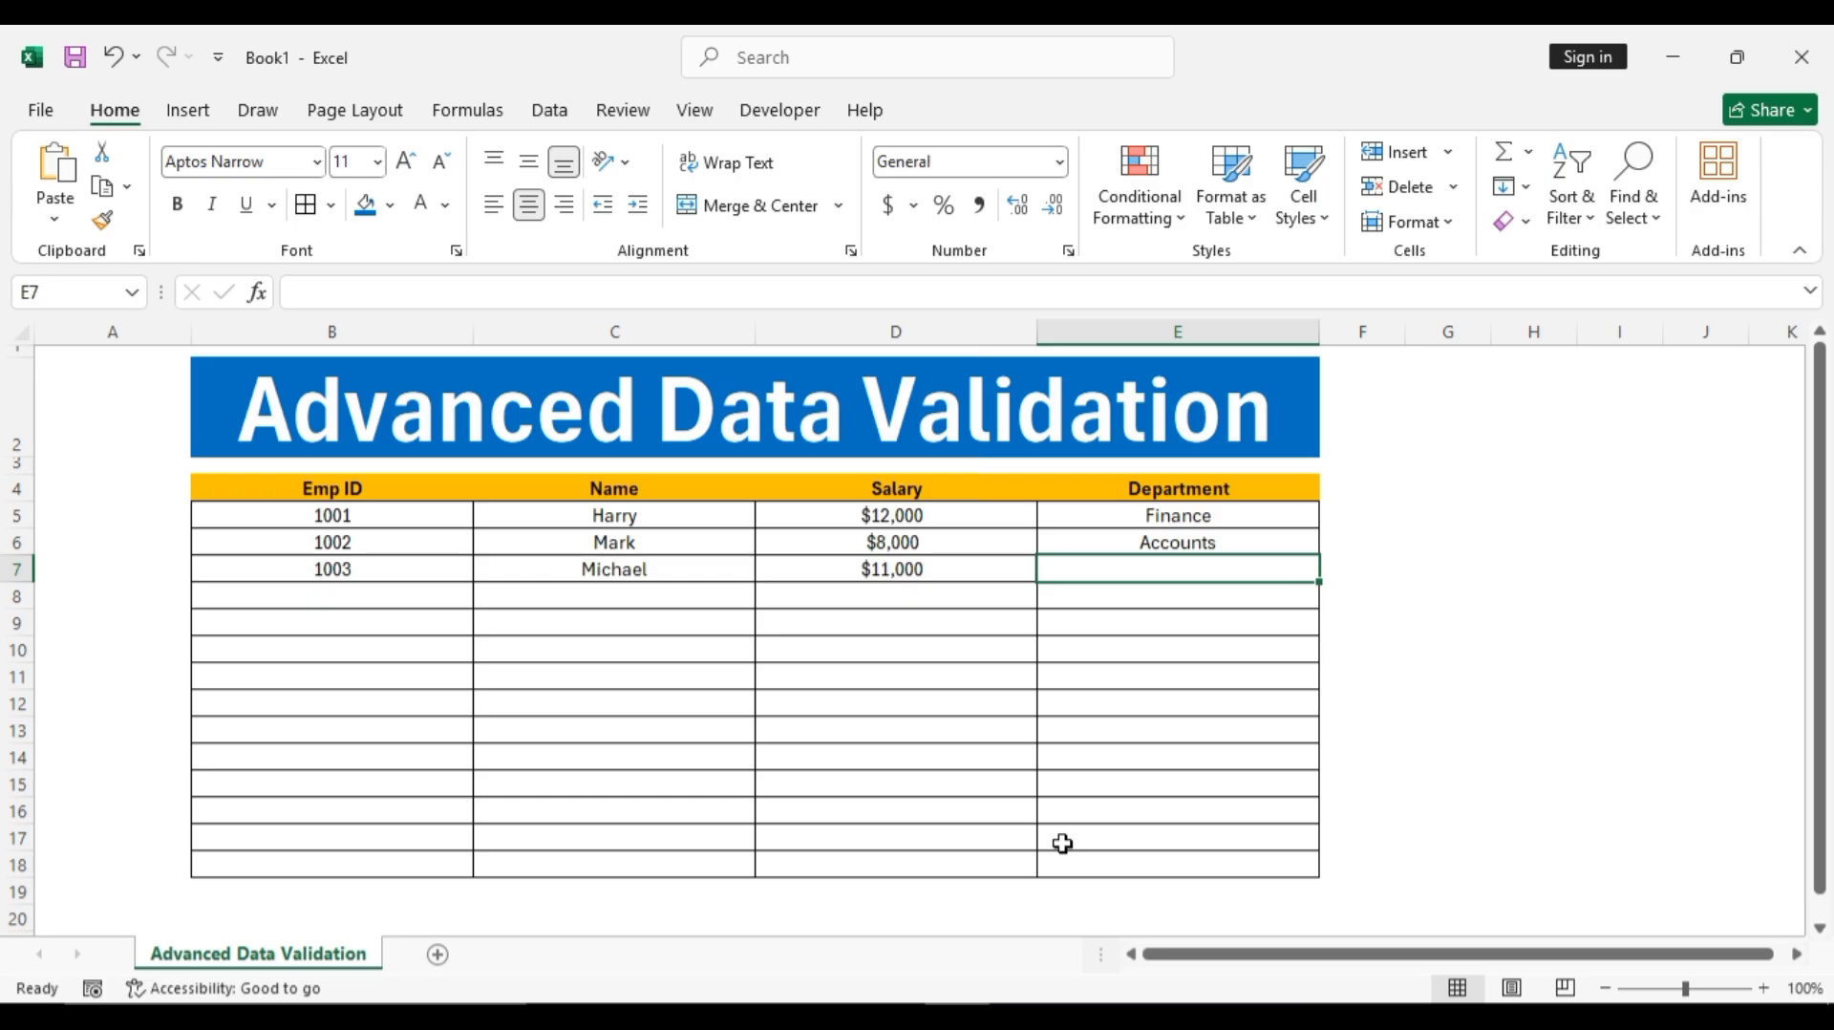
pyautogui.write('HR')
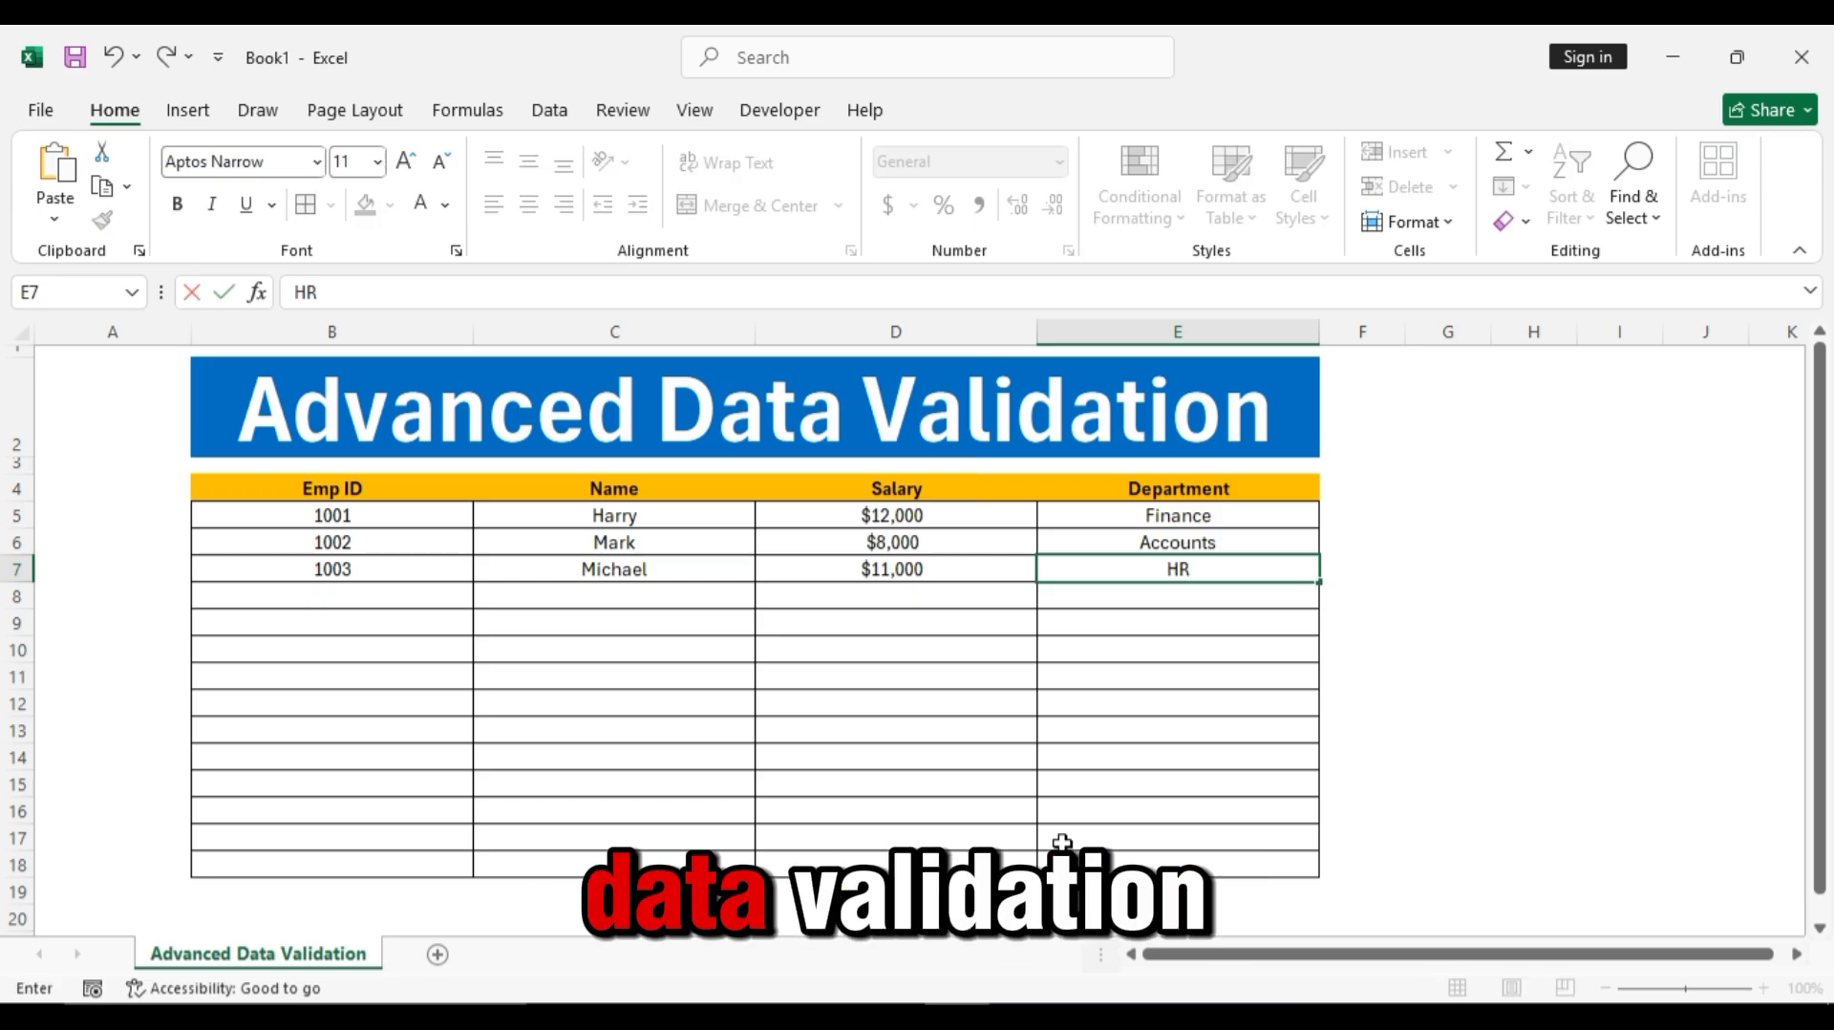
pyautogui.press('Return')
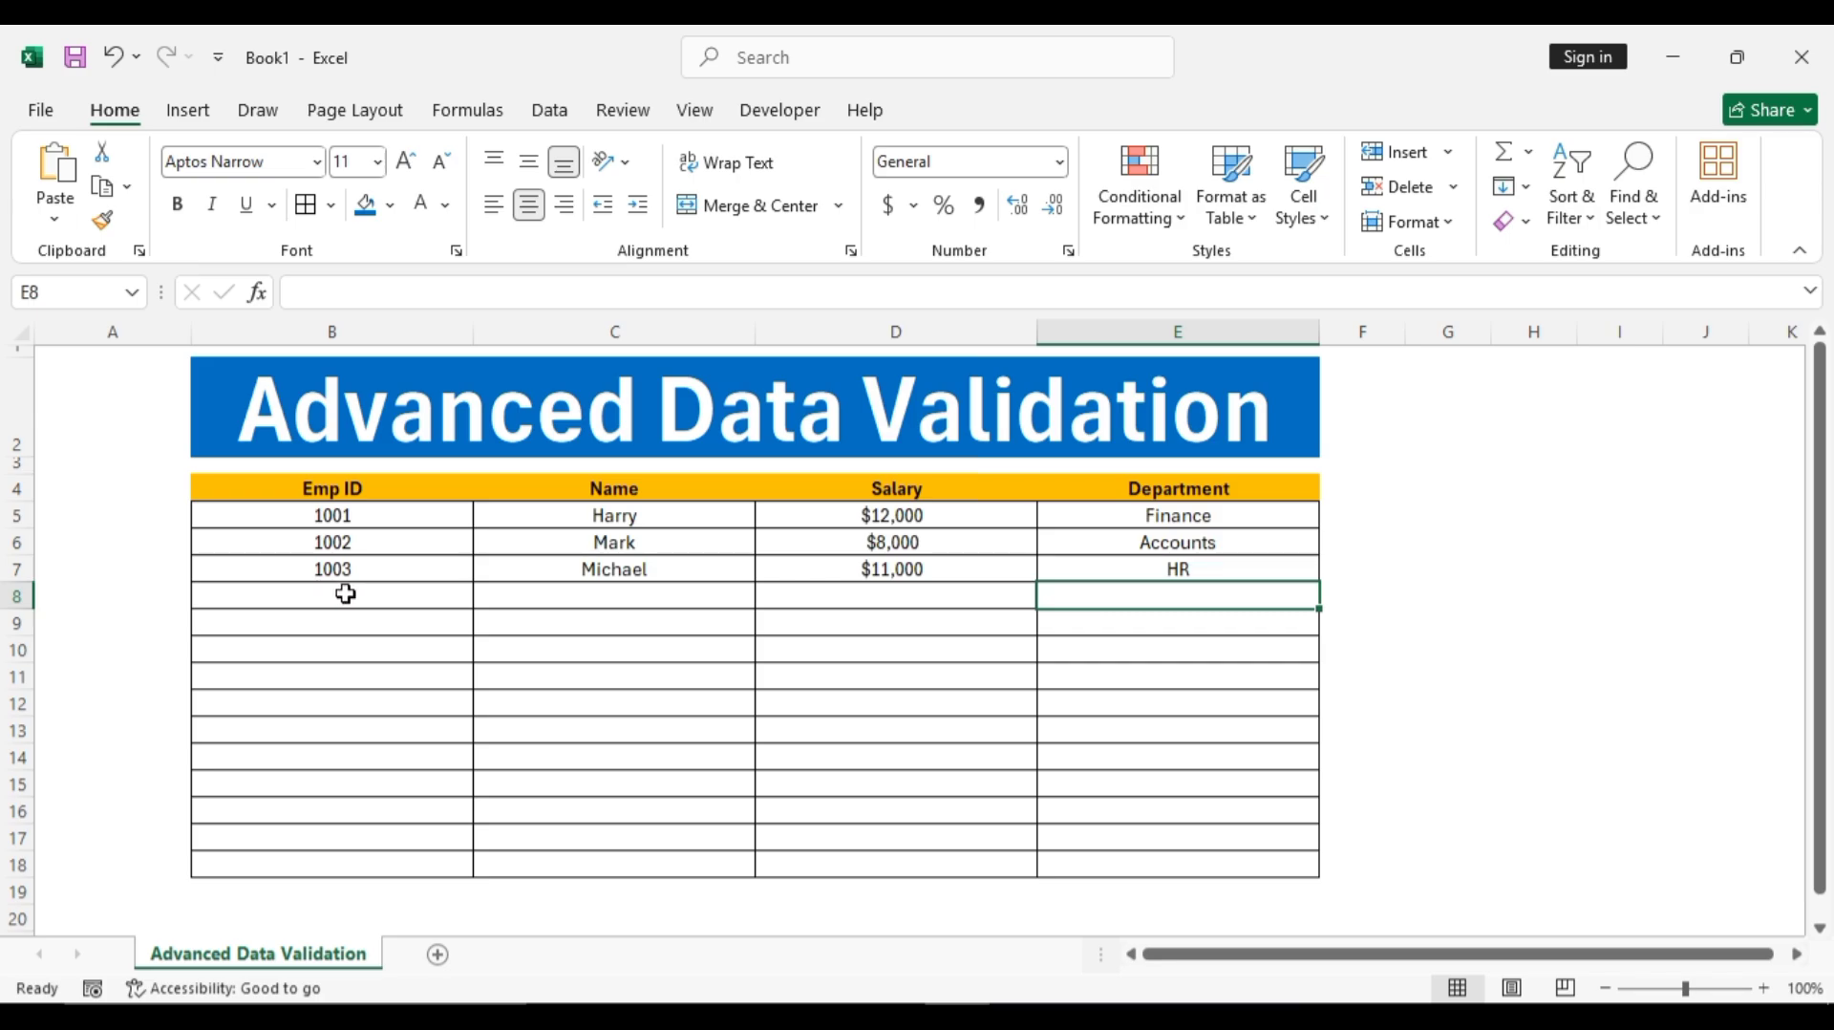
# - Open the data validation settings for the employee ID cells B5:B18
pyautogui.moveTo(332, 515); pyautogui.dragTo(335, 860)
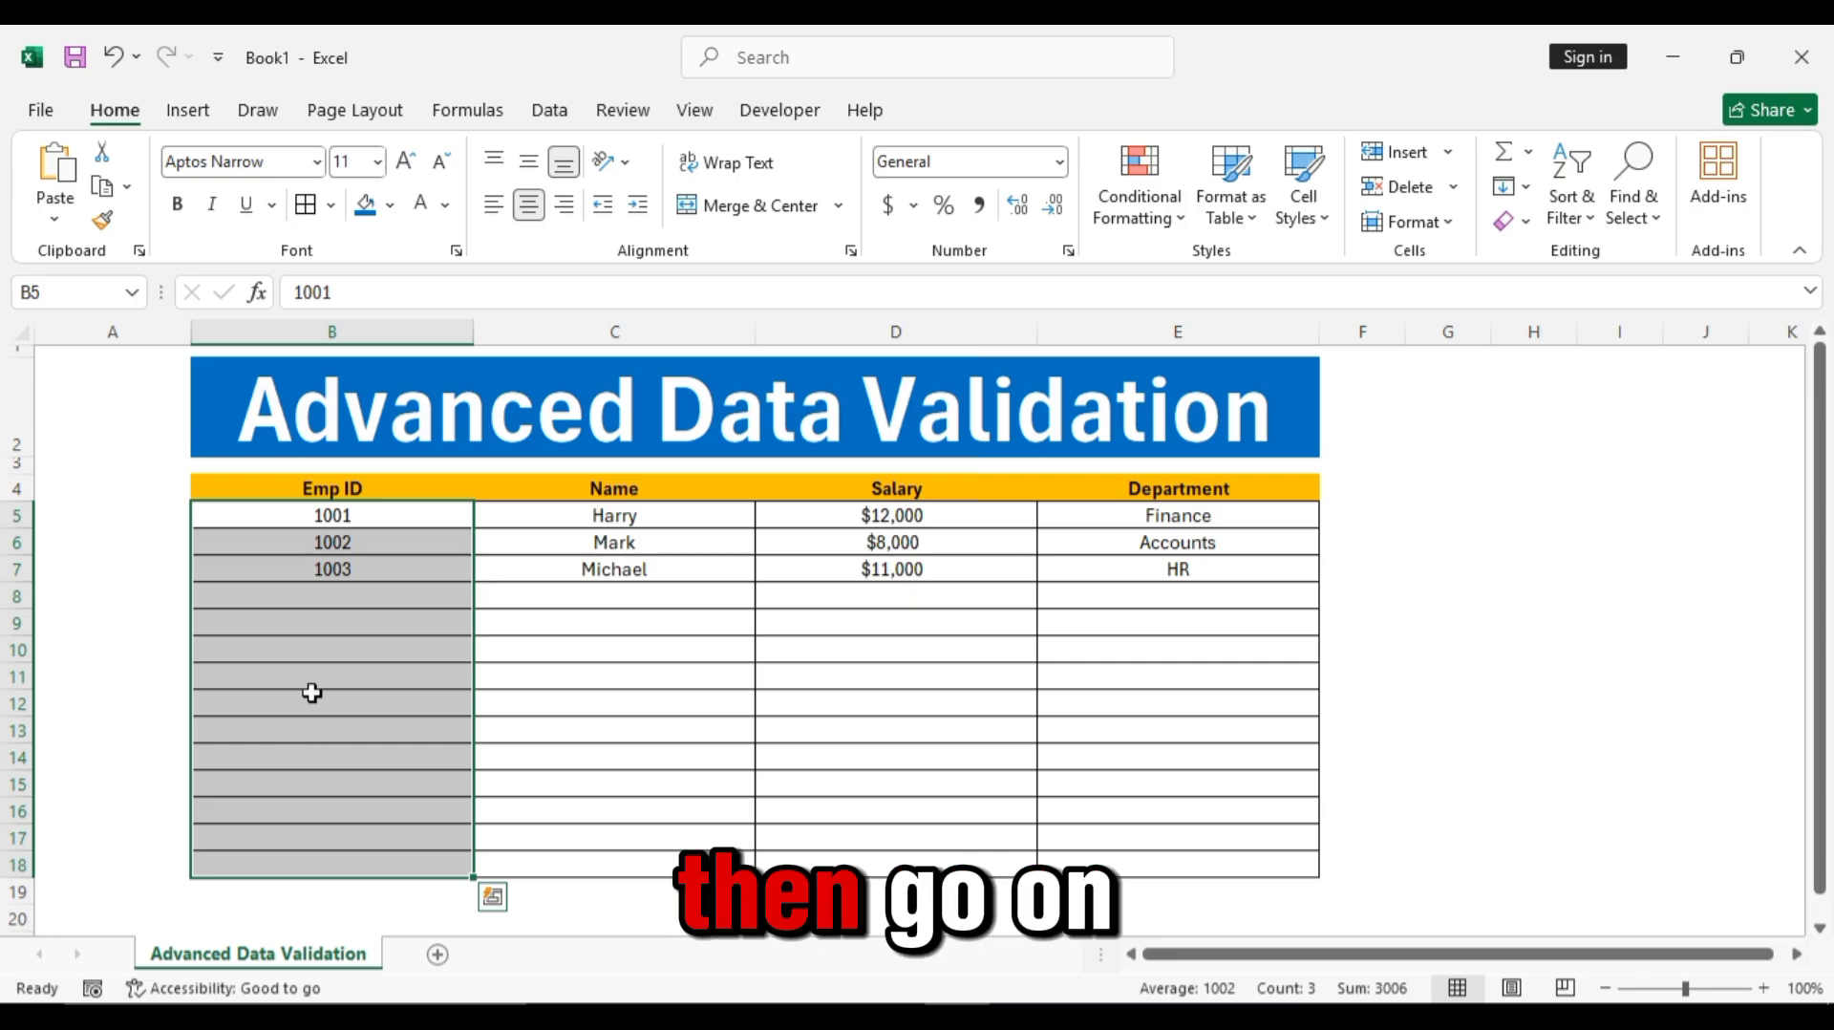
pyautogui.click(549, 111)
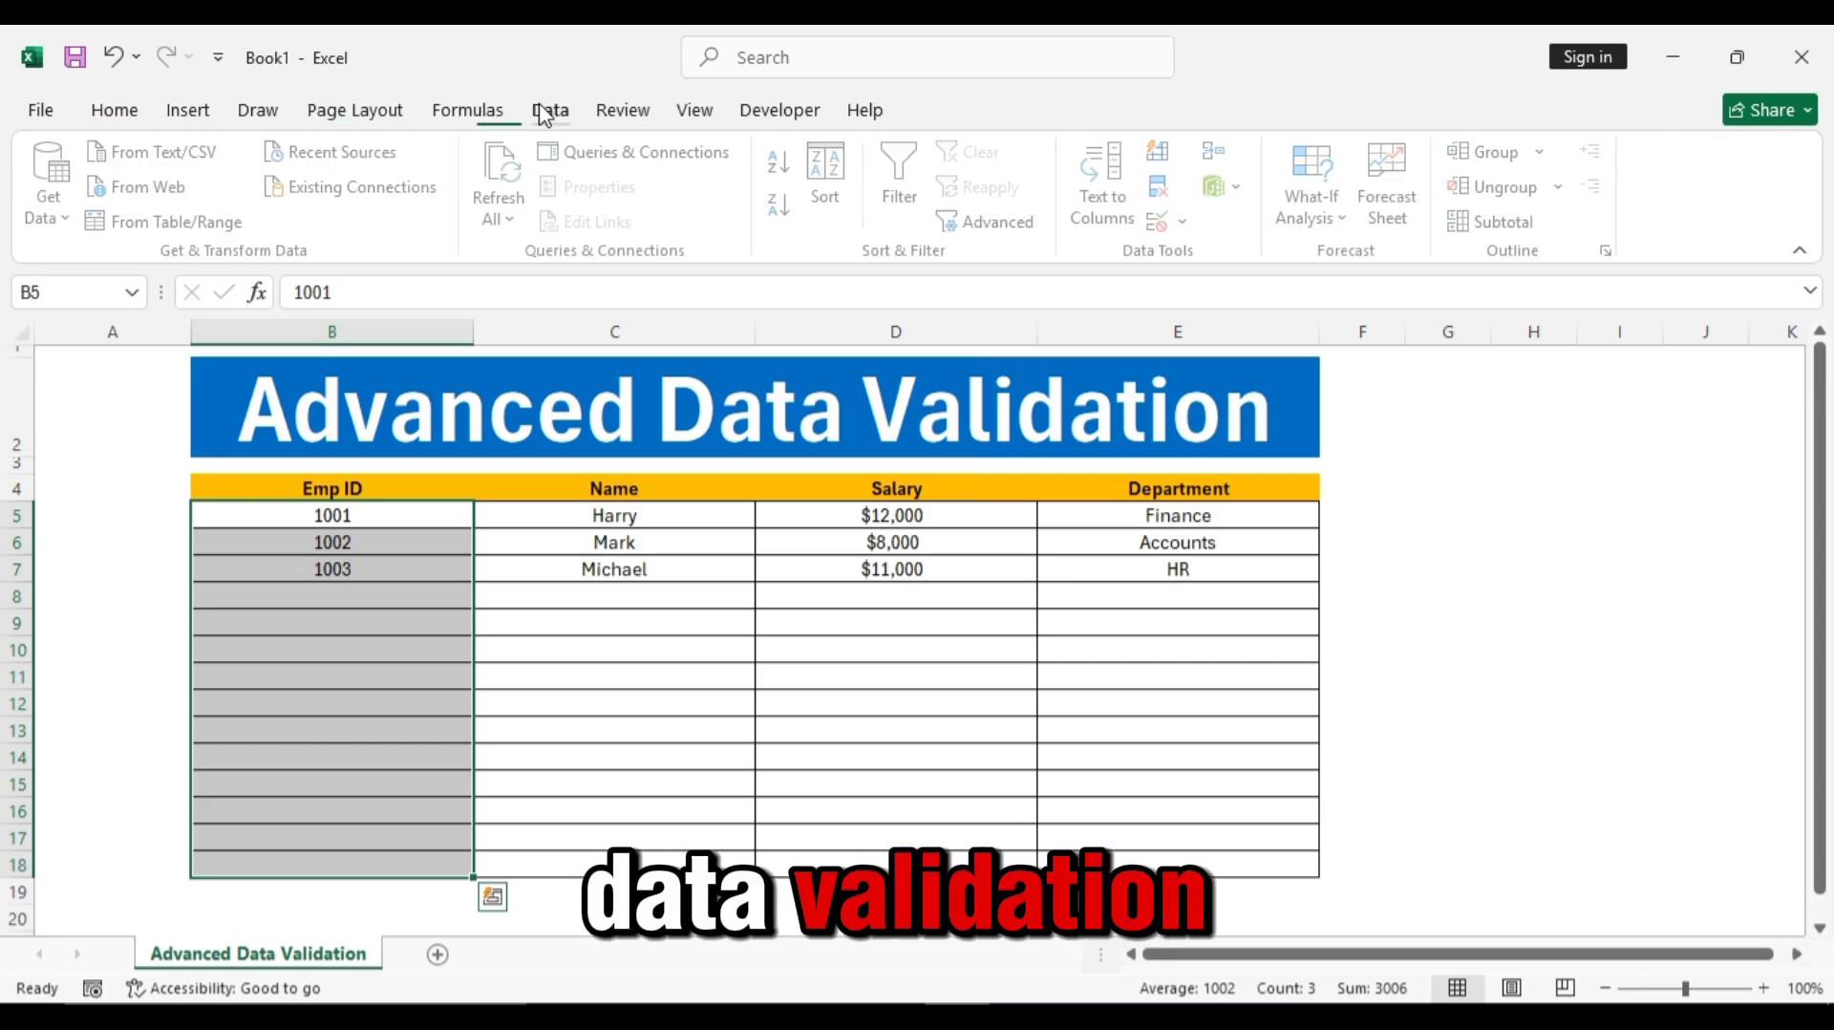
pyautogui.click(1191, 225)
pyautogui.click(1232, 275)
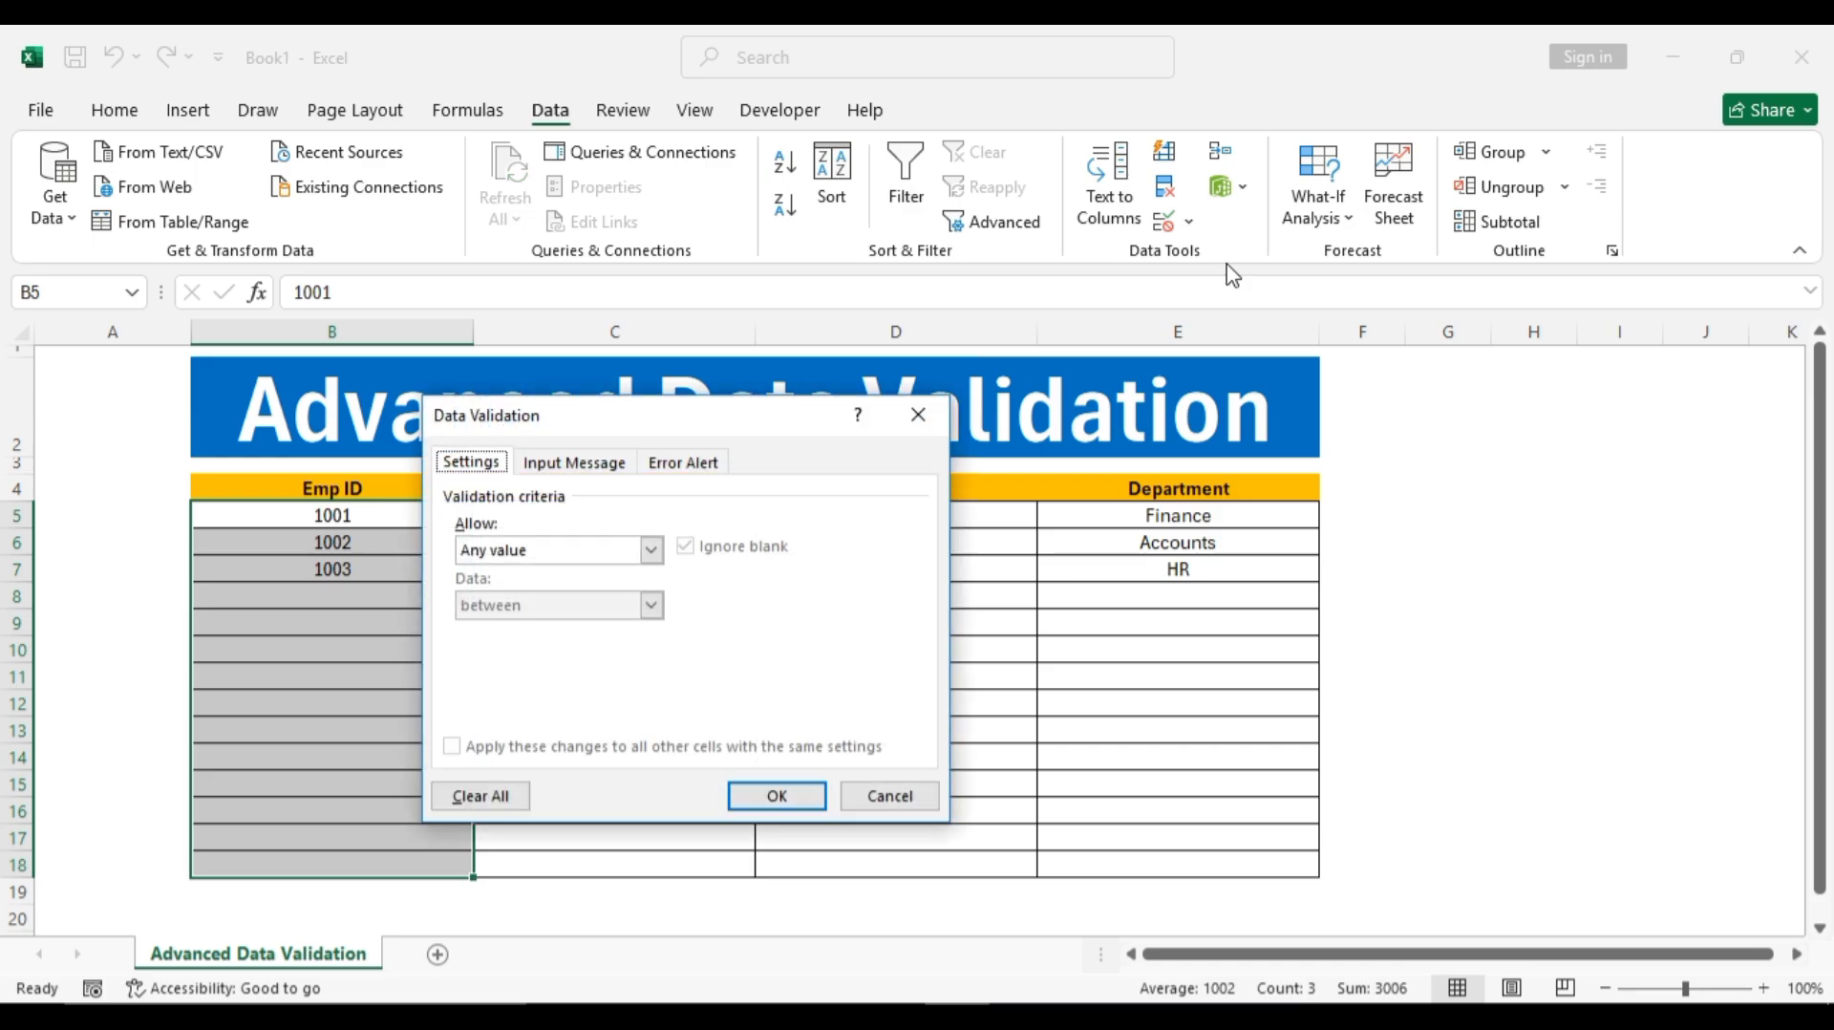
pyautogui.click(652, 550)
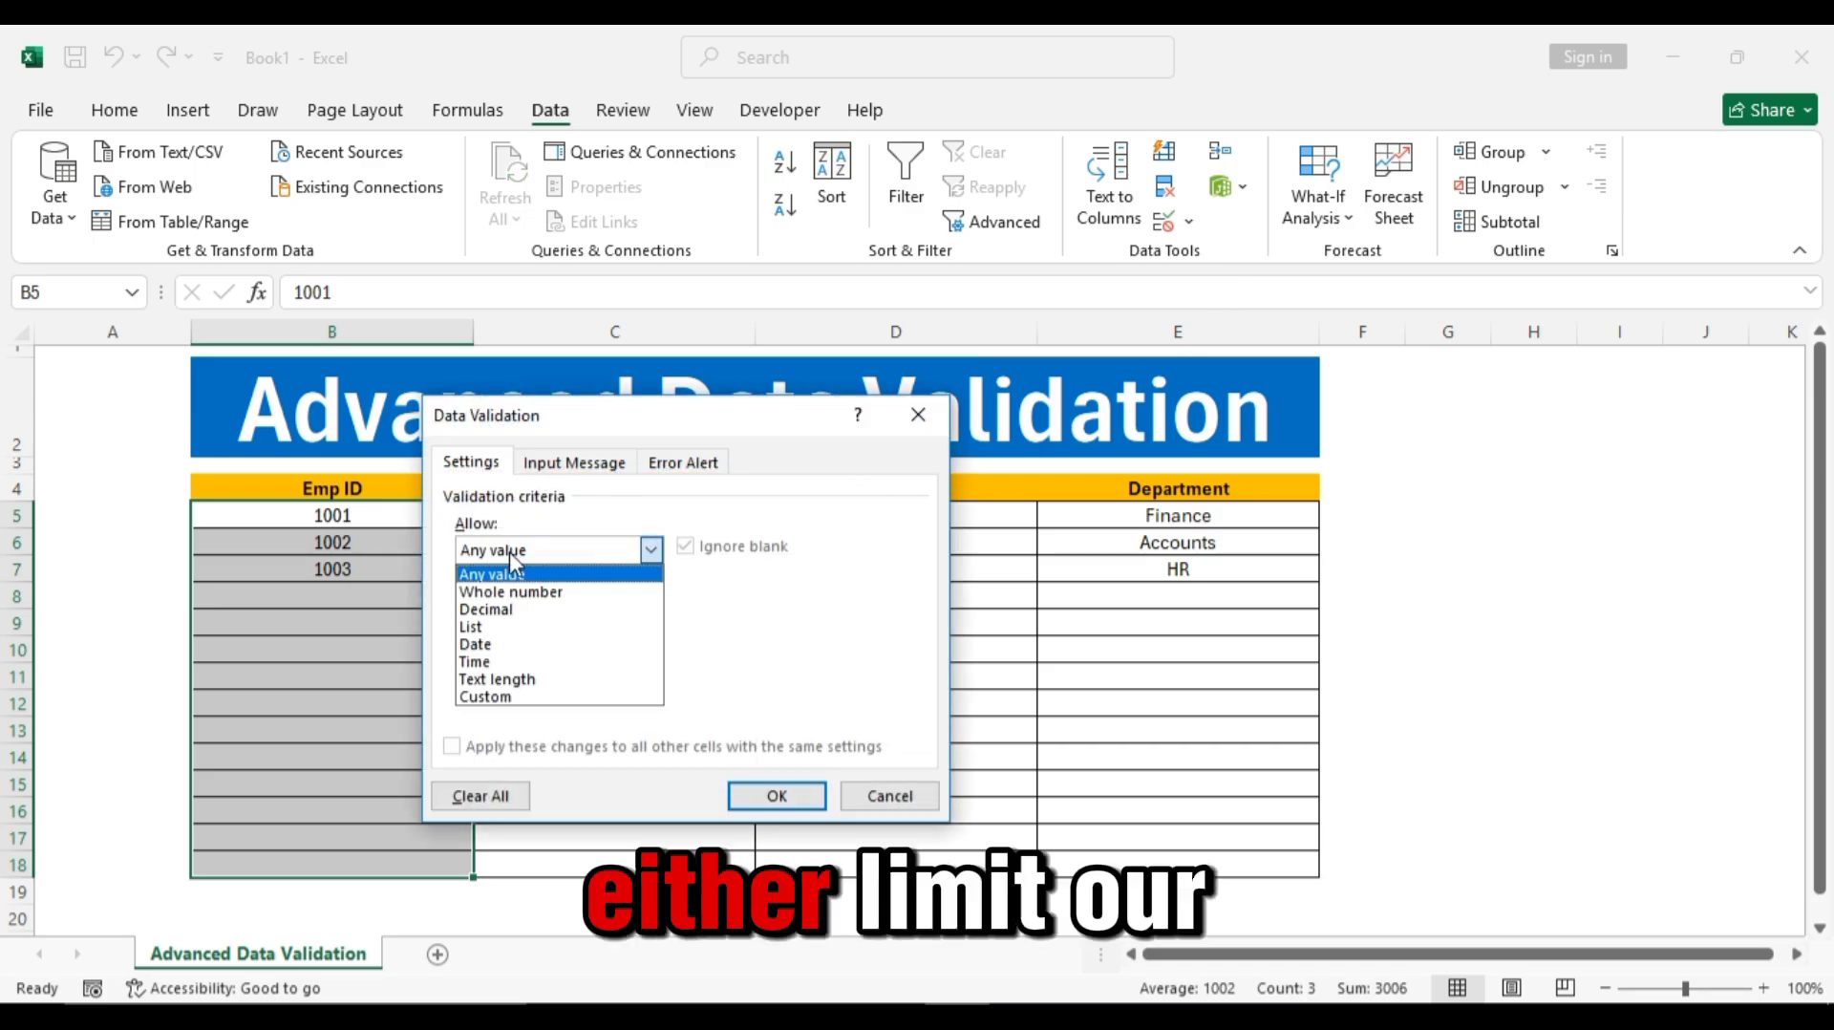
pyautogui.click(489, 696)
pyautogui.click(516, 554)
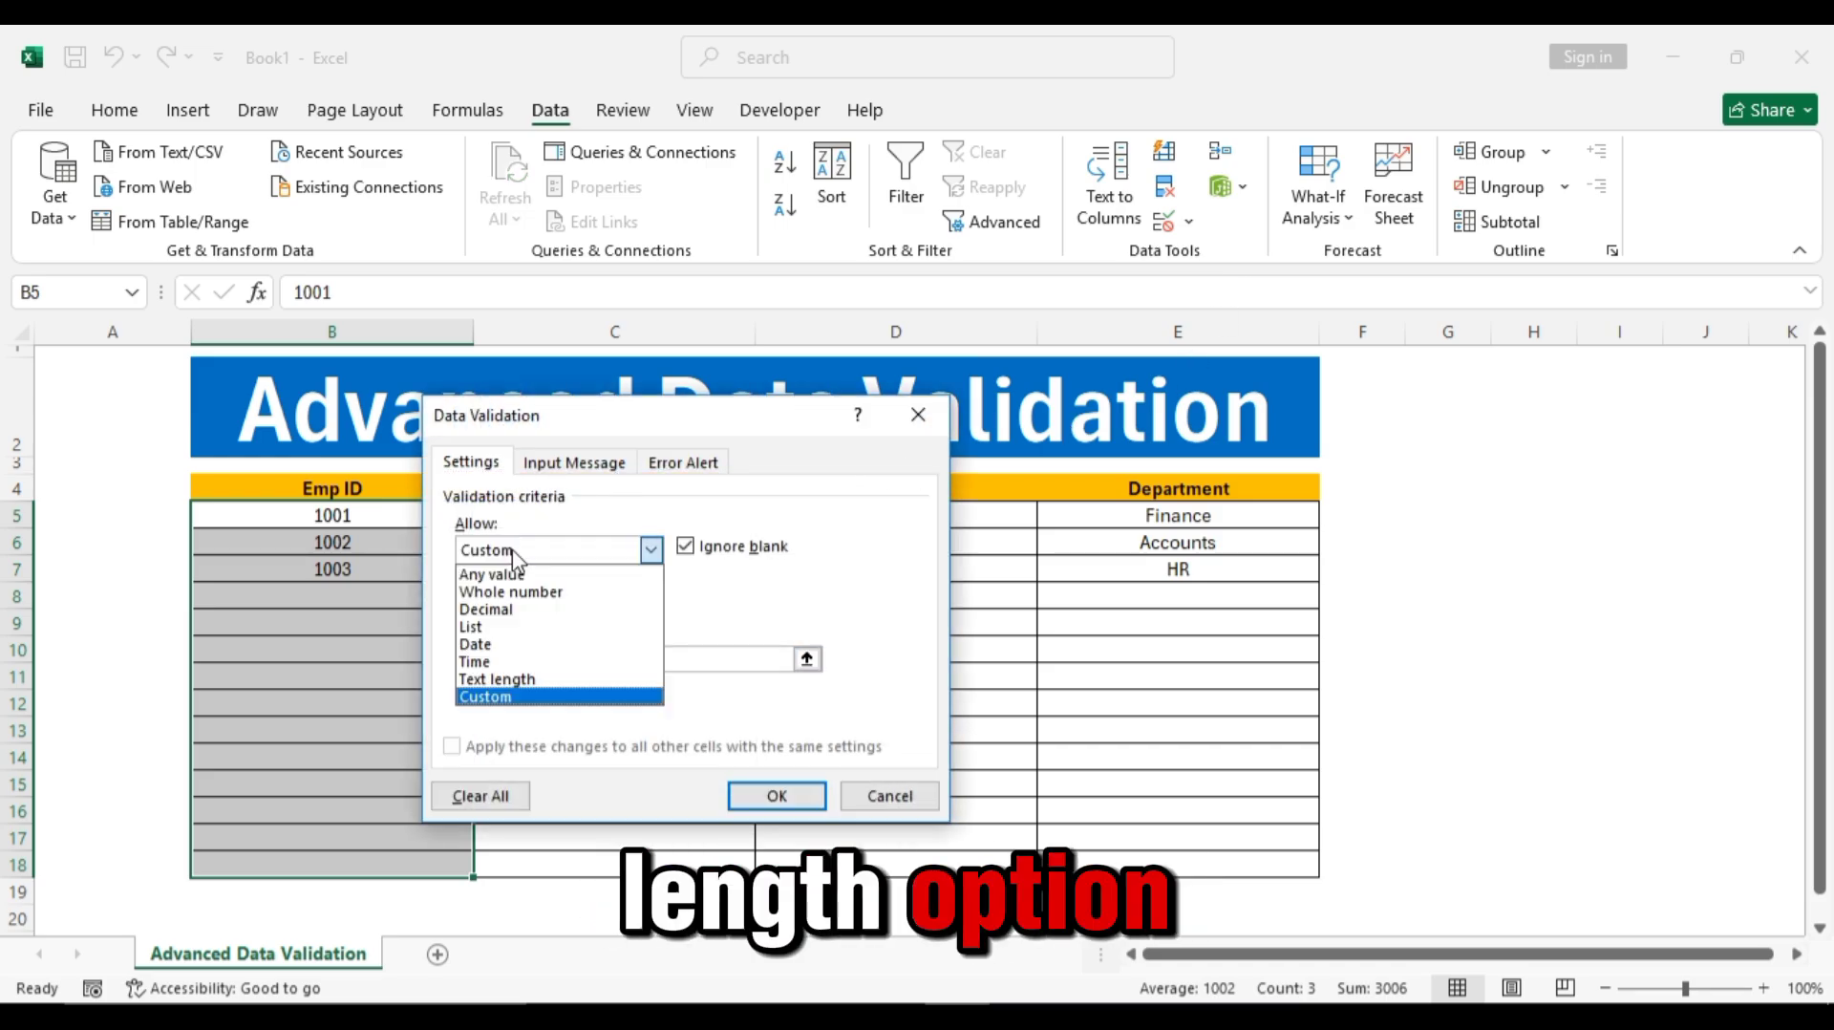
pyautogui.click(487, 592)
# - Restrict the employee ID cells to a text length equal to 4 and apply the validation rule
pyautogui.click(507, 550)
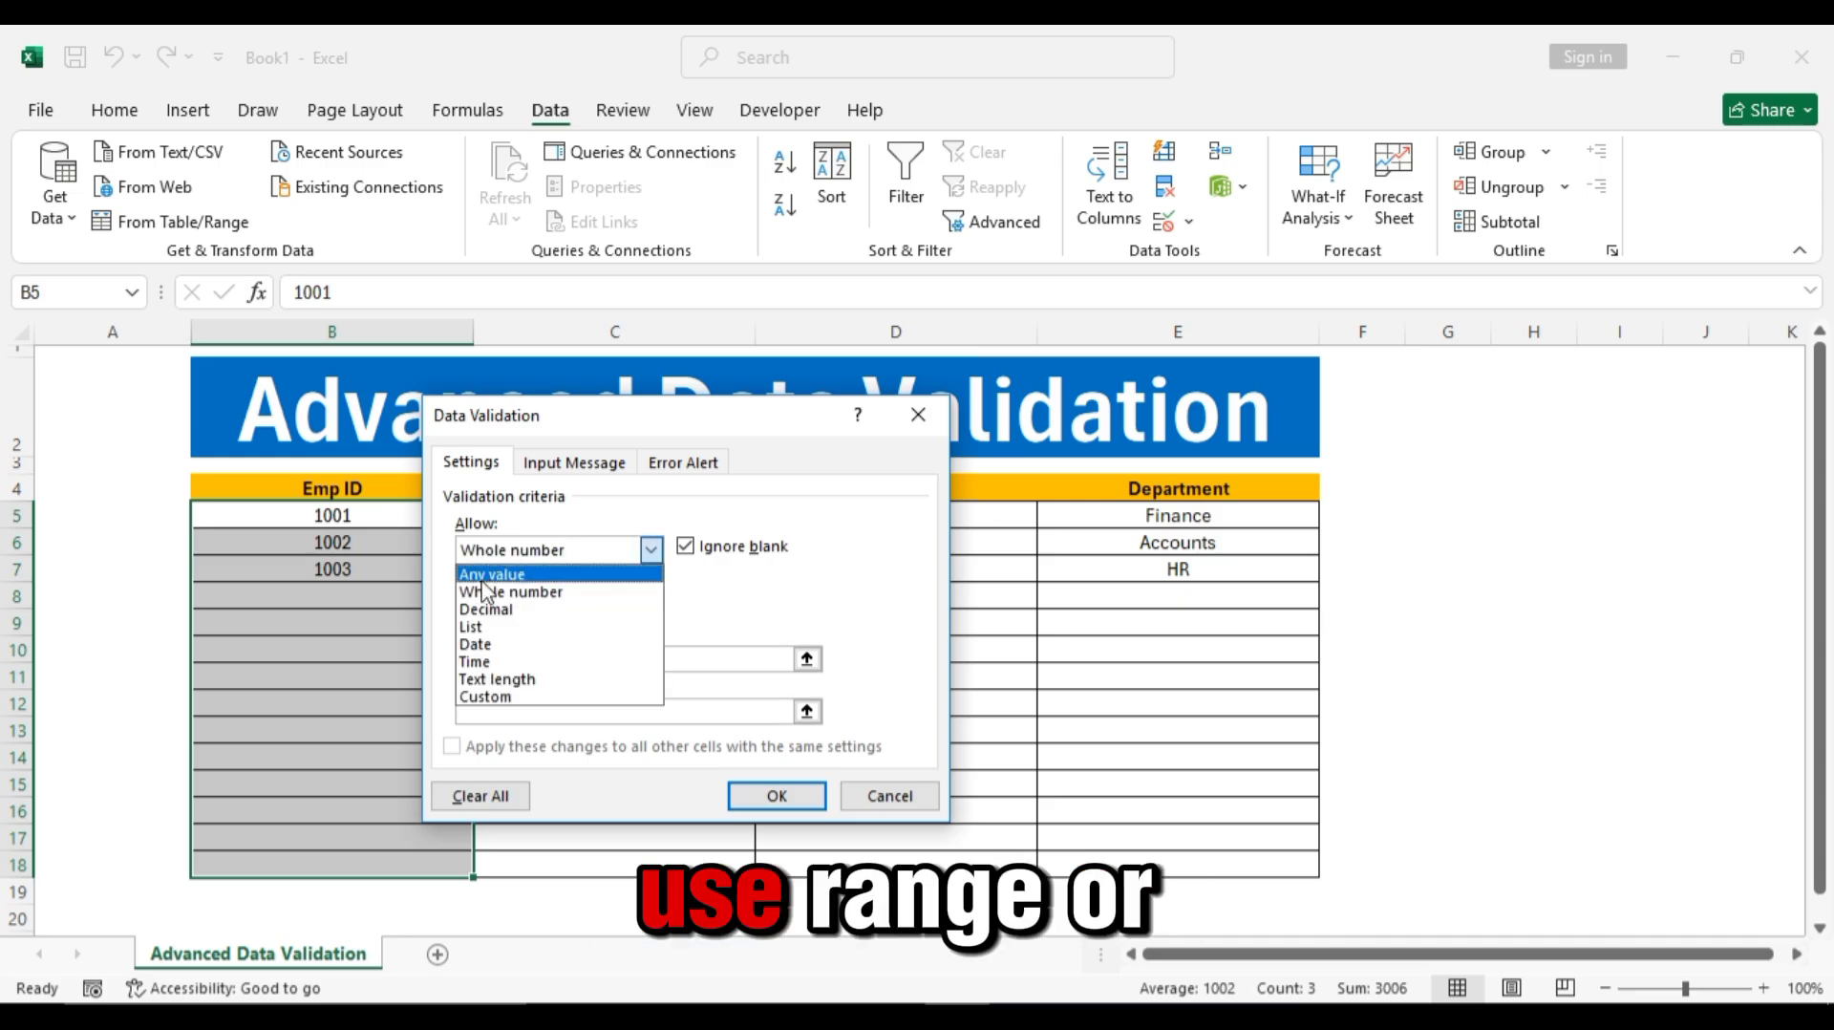
pyautogui.click(489, 680)
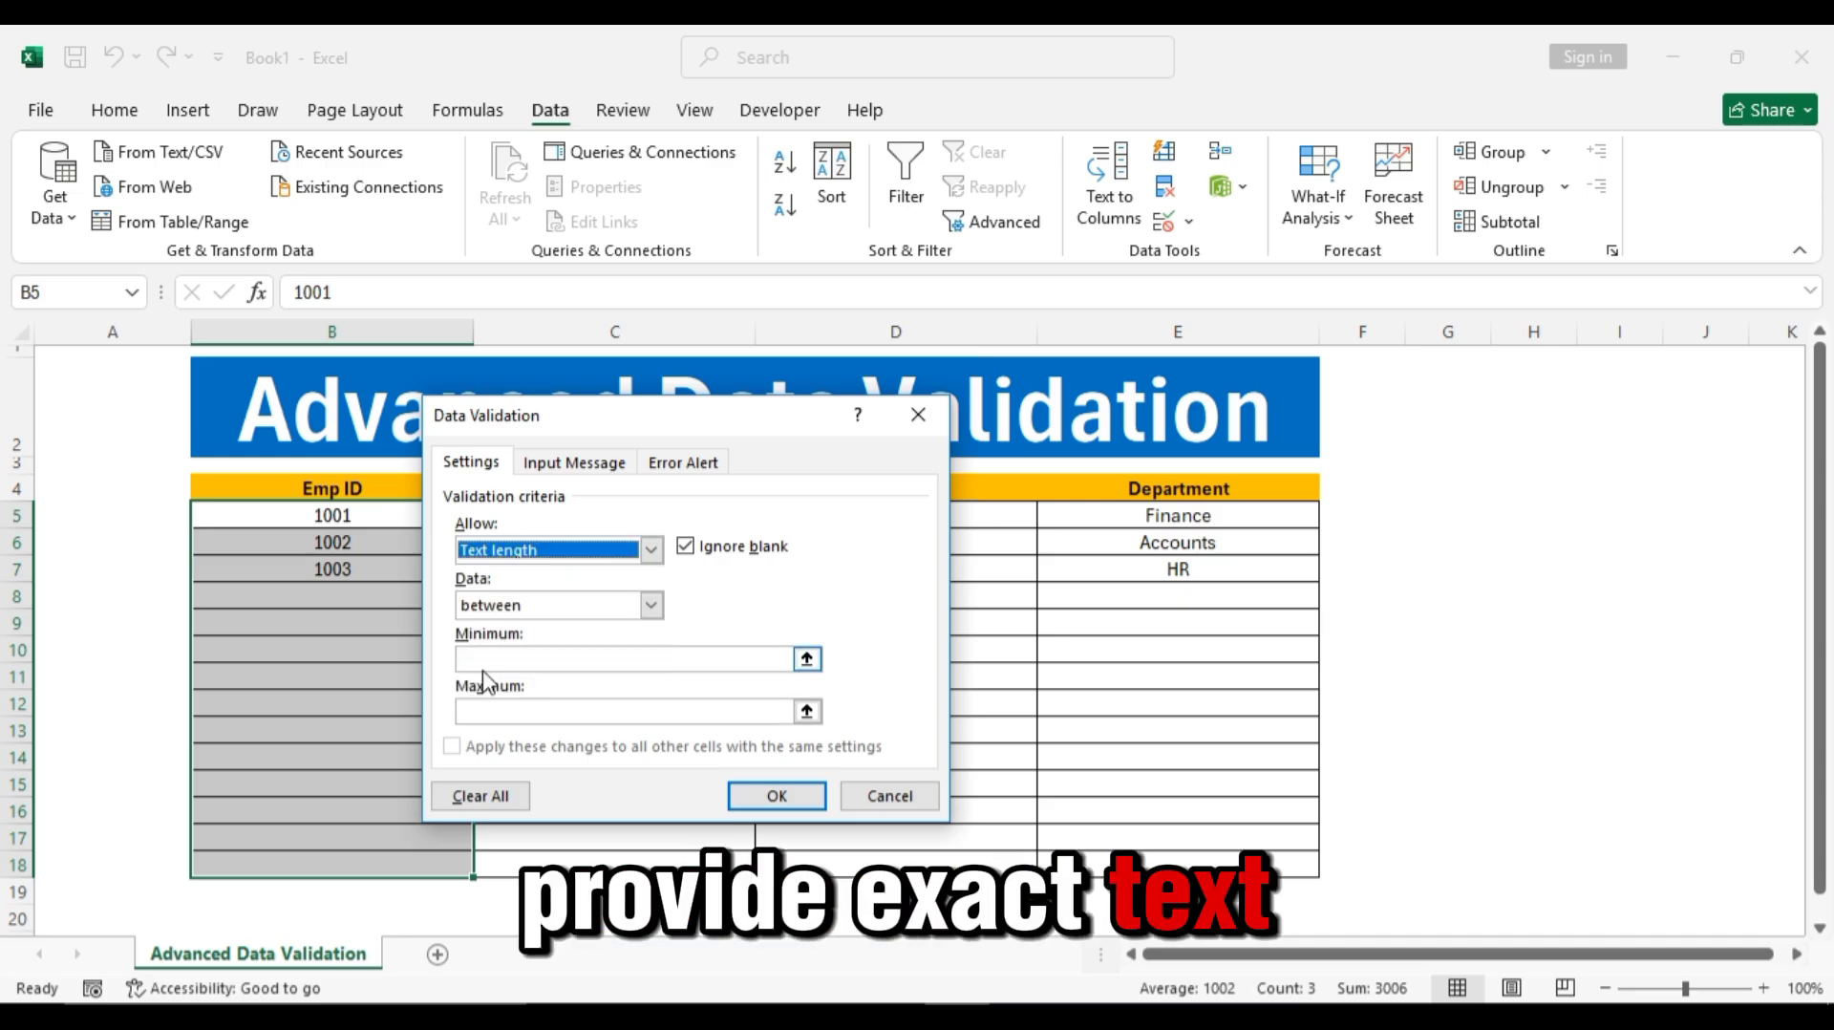
pyautogui.click(492, 606)
pyautogui.click(490, 663)
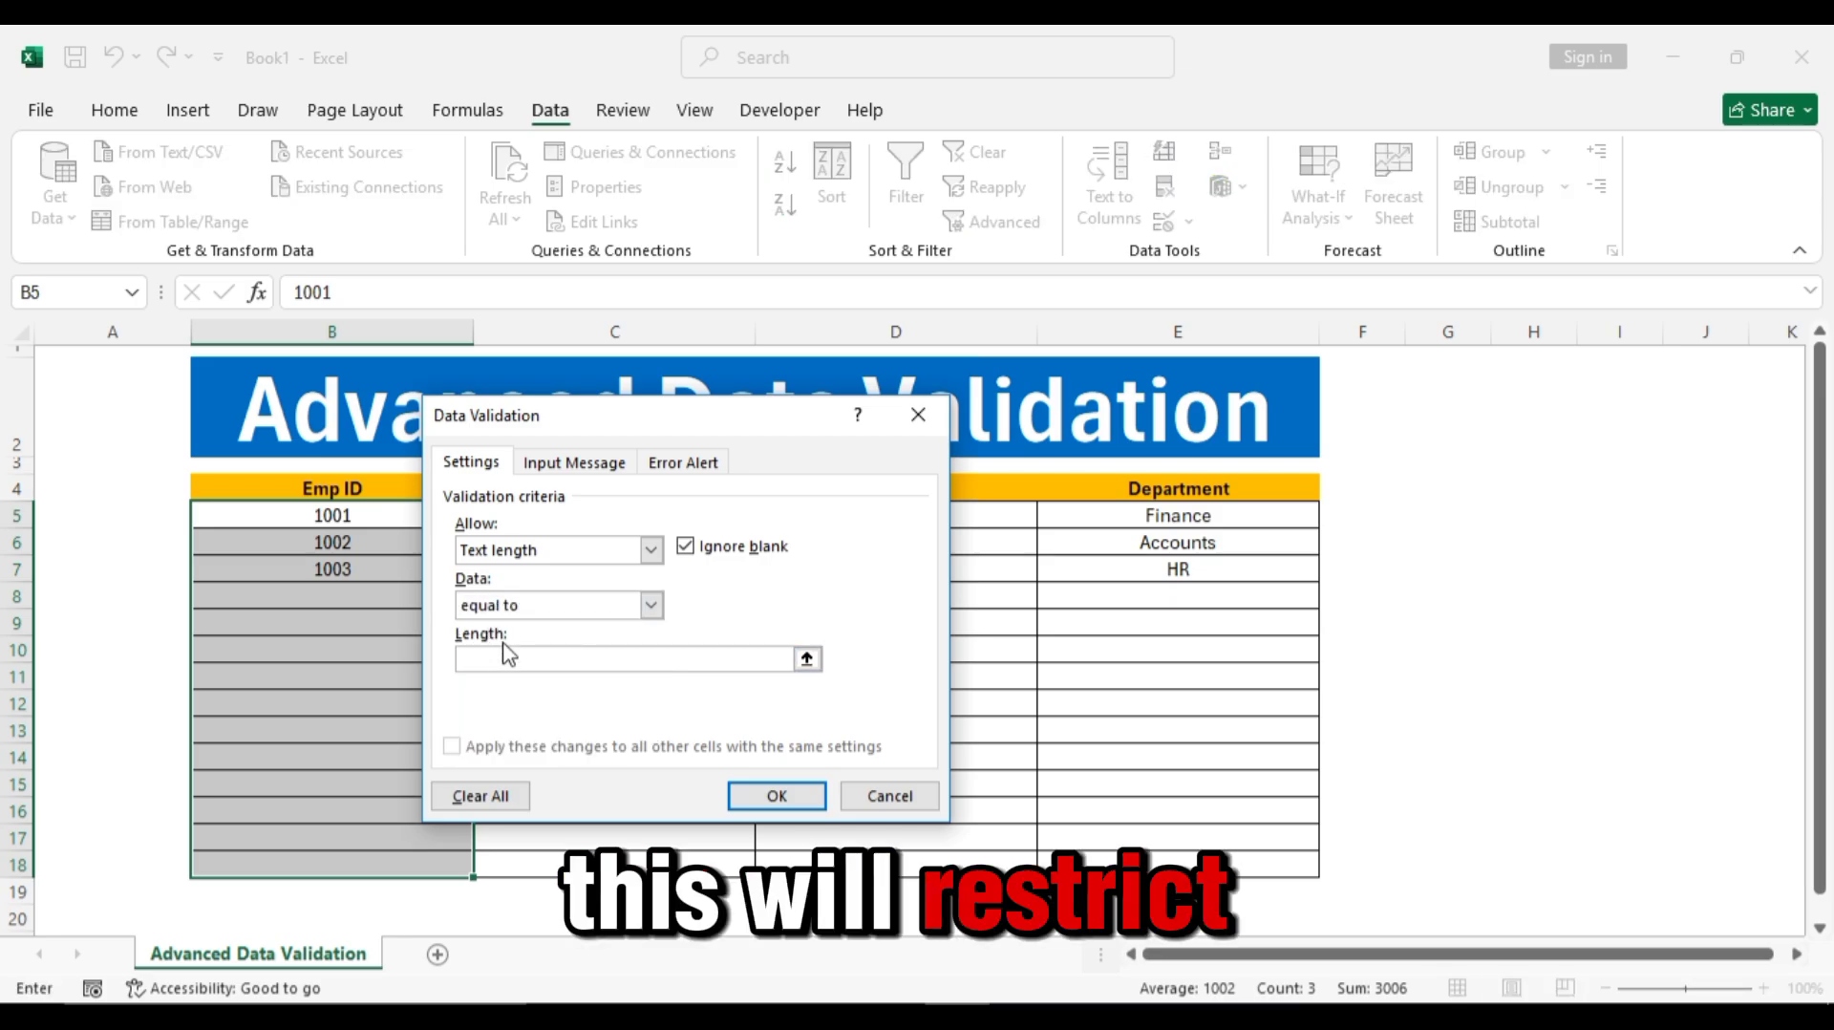
pyautogui.write('4')
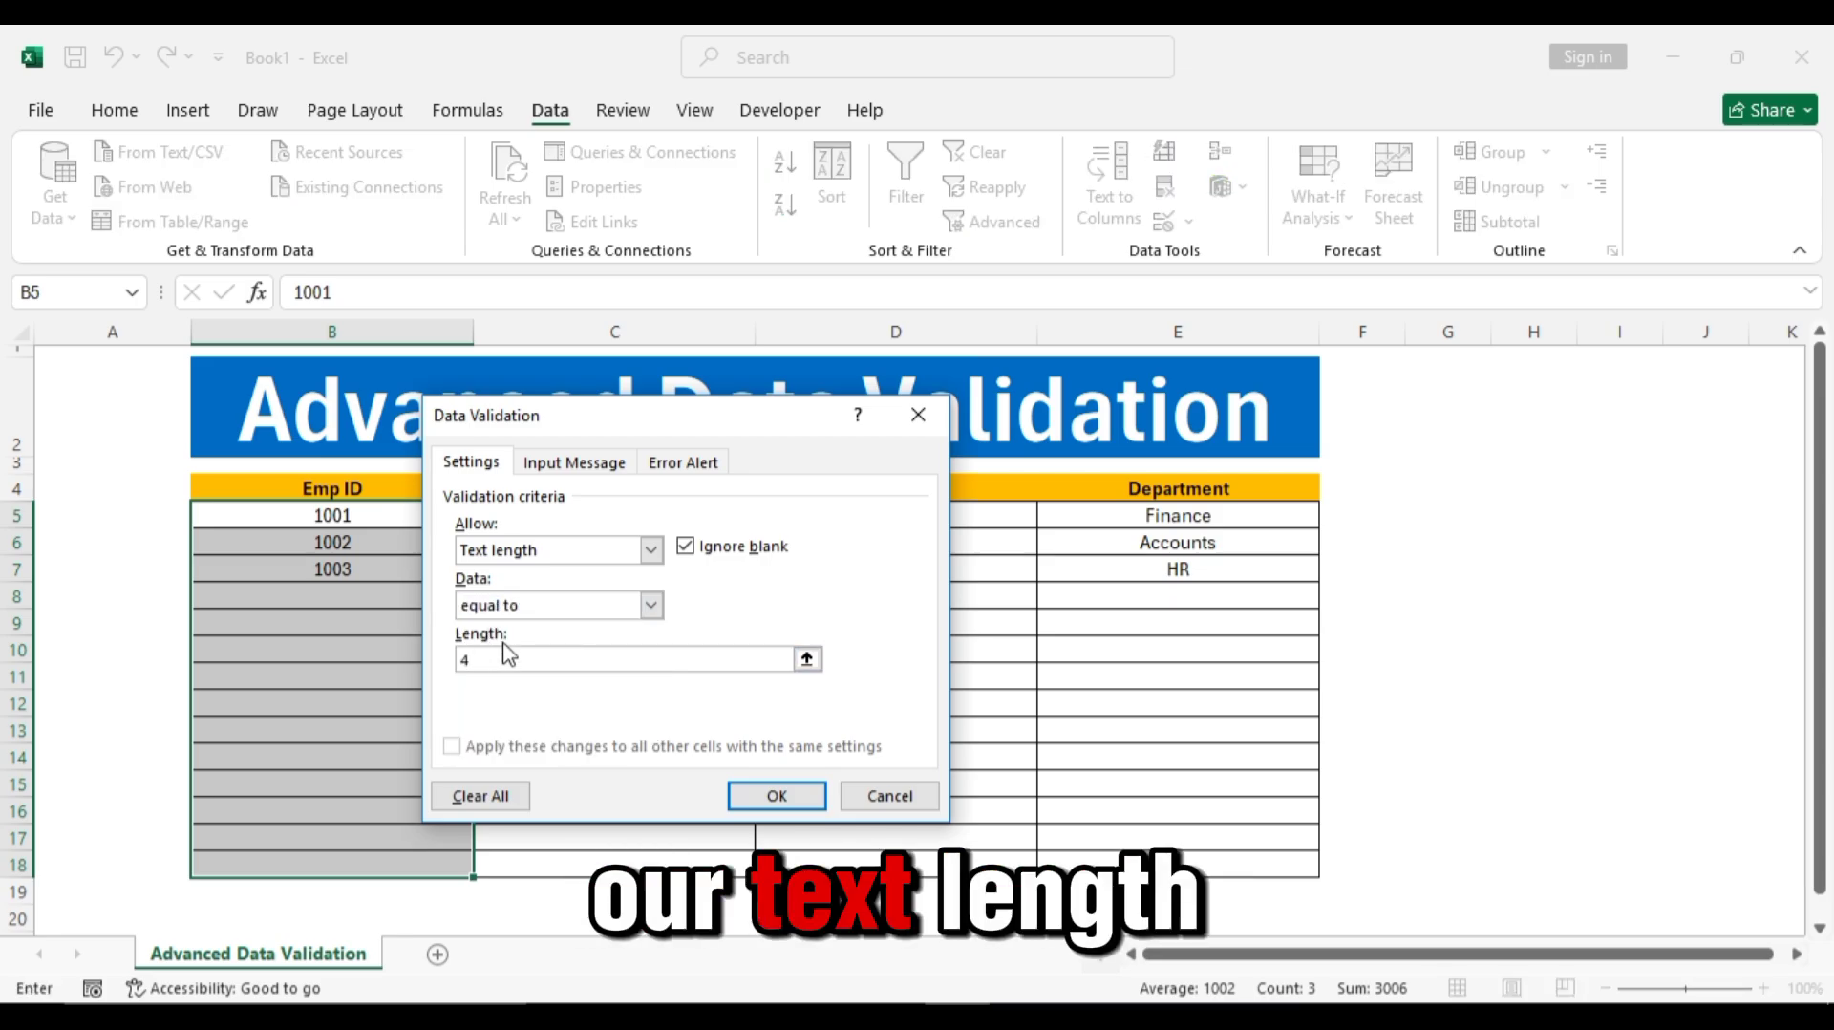
pyautogui.click(777, 797)
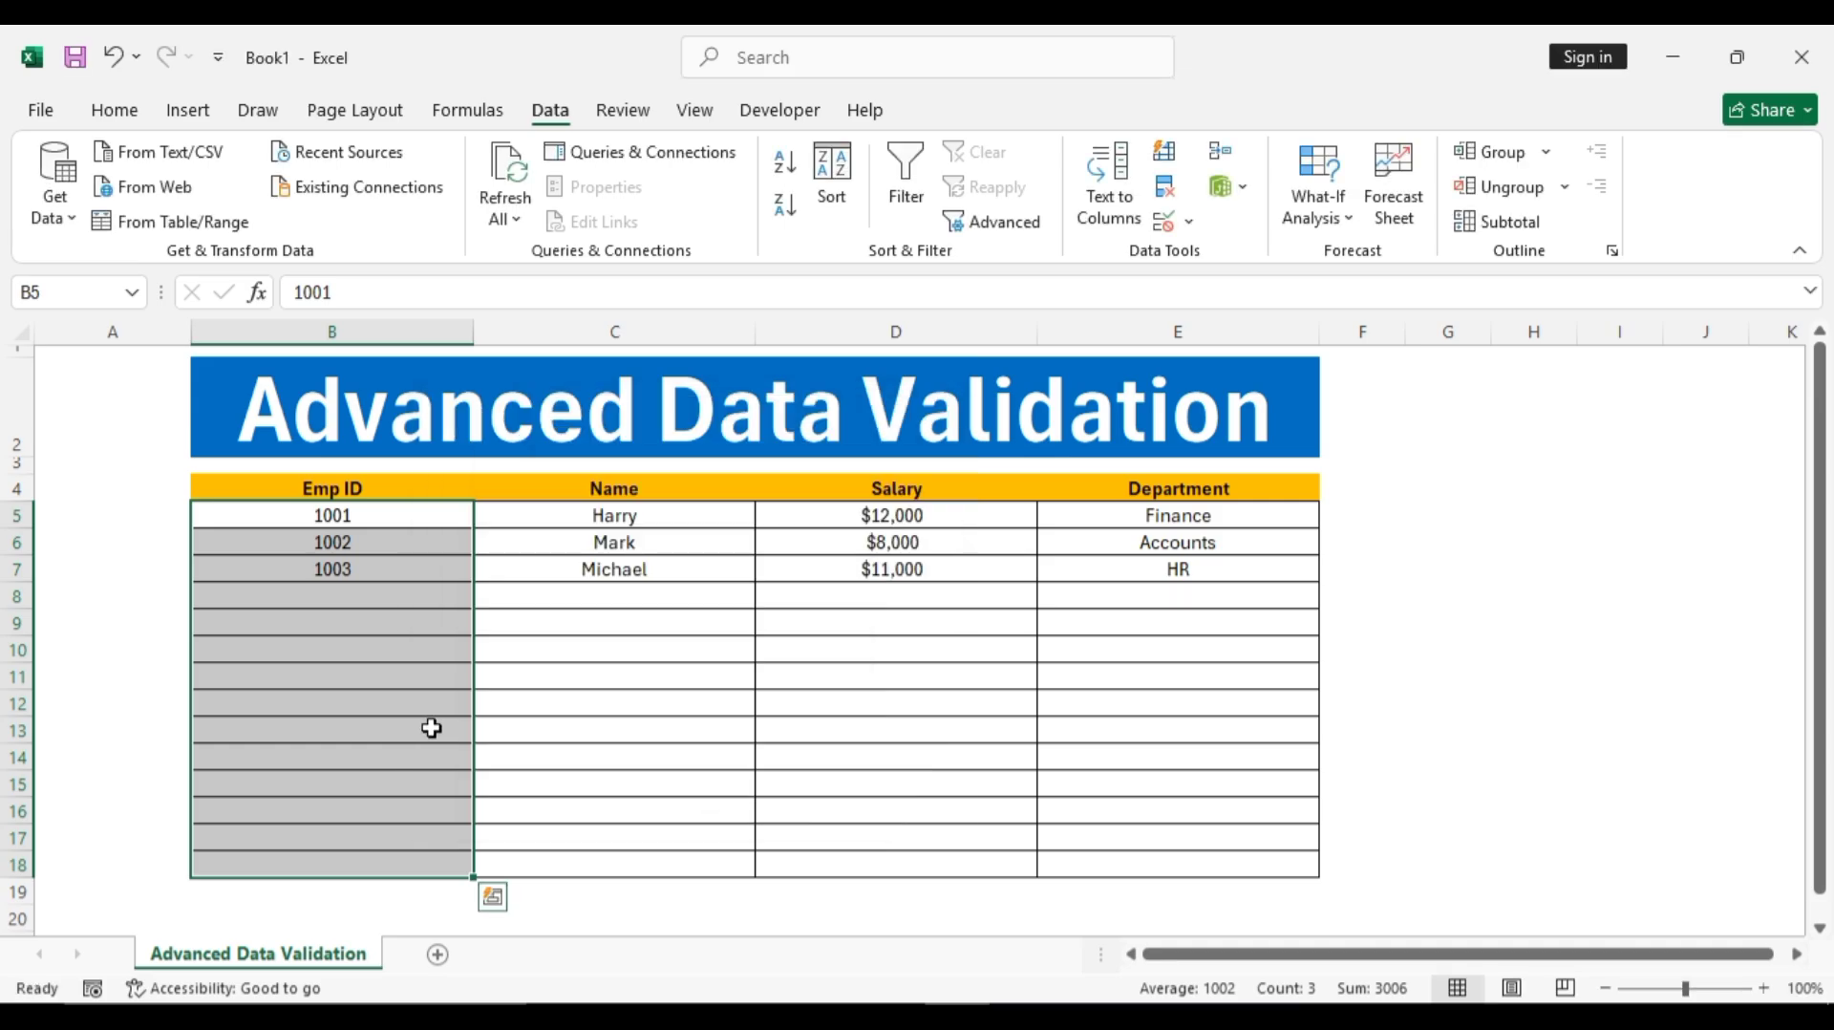
# - Test the length rule by entering the next sequential four-digit employee ID in B8
pyautogui.click(349, 580)
pyautogui.click(348, 591)
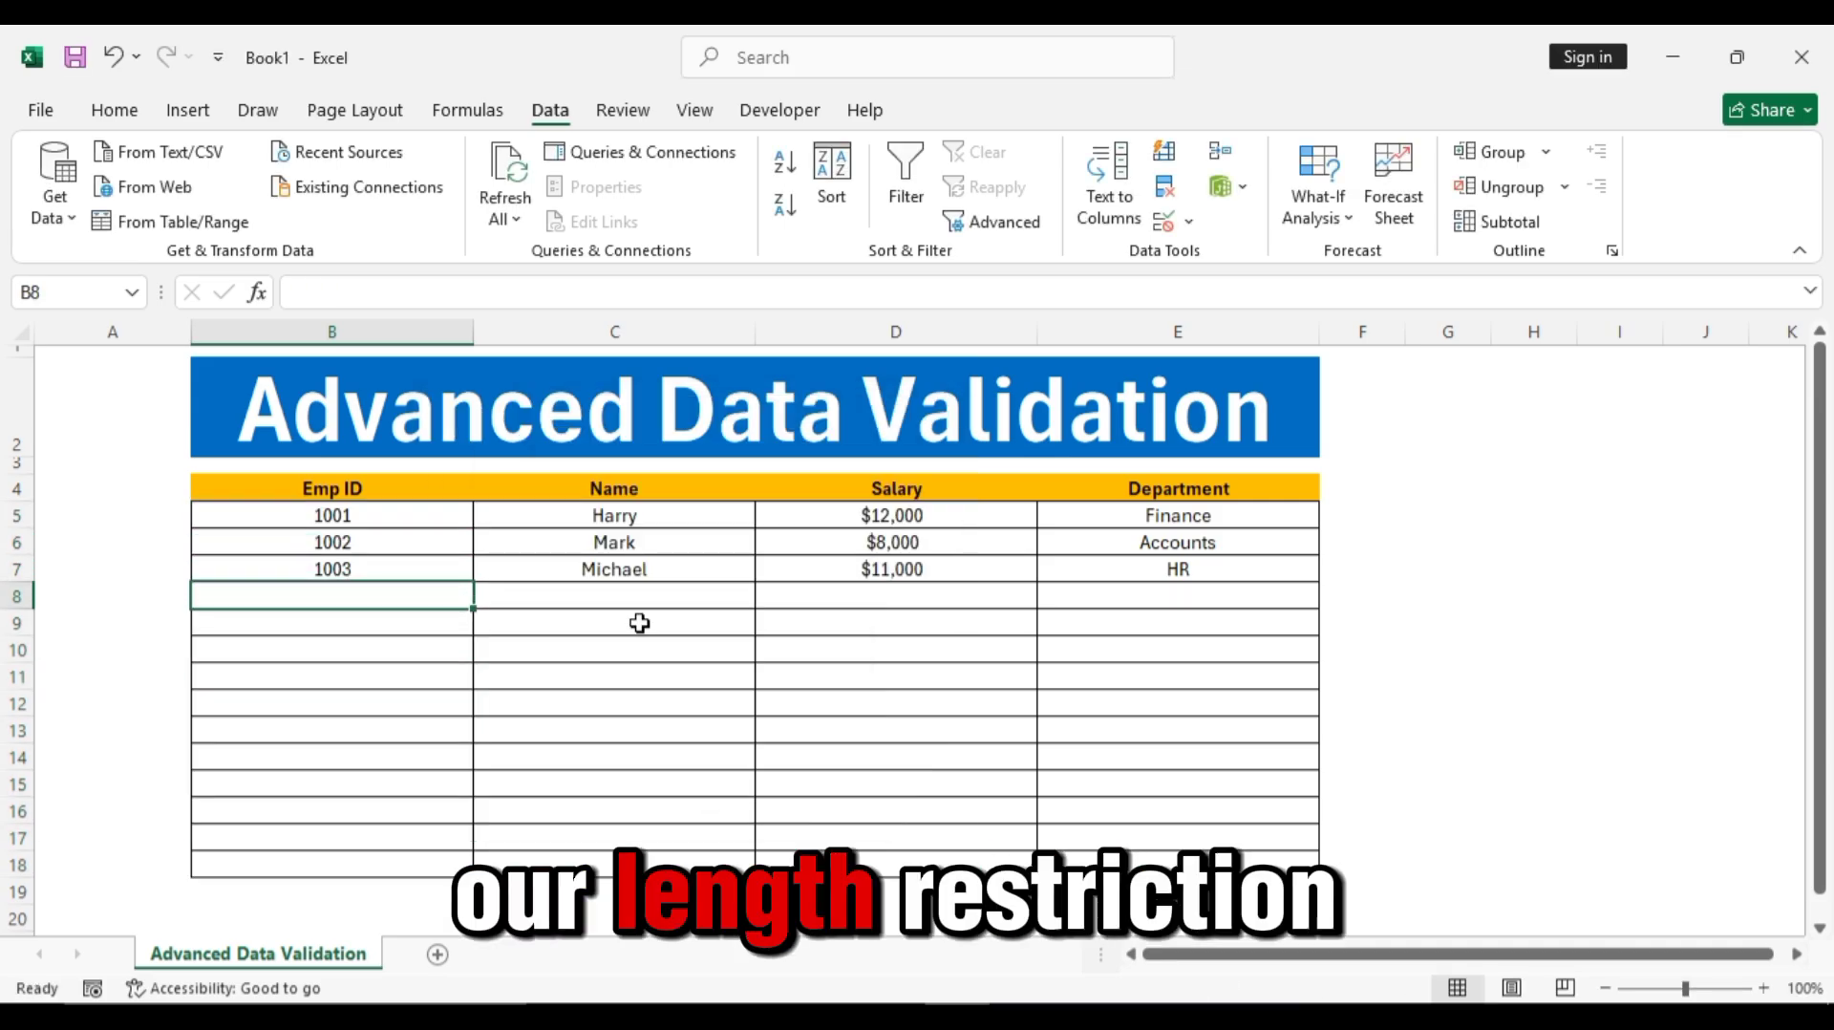
pyautogui.write('100')
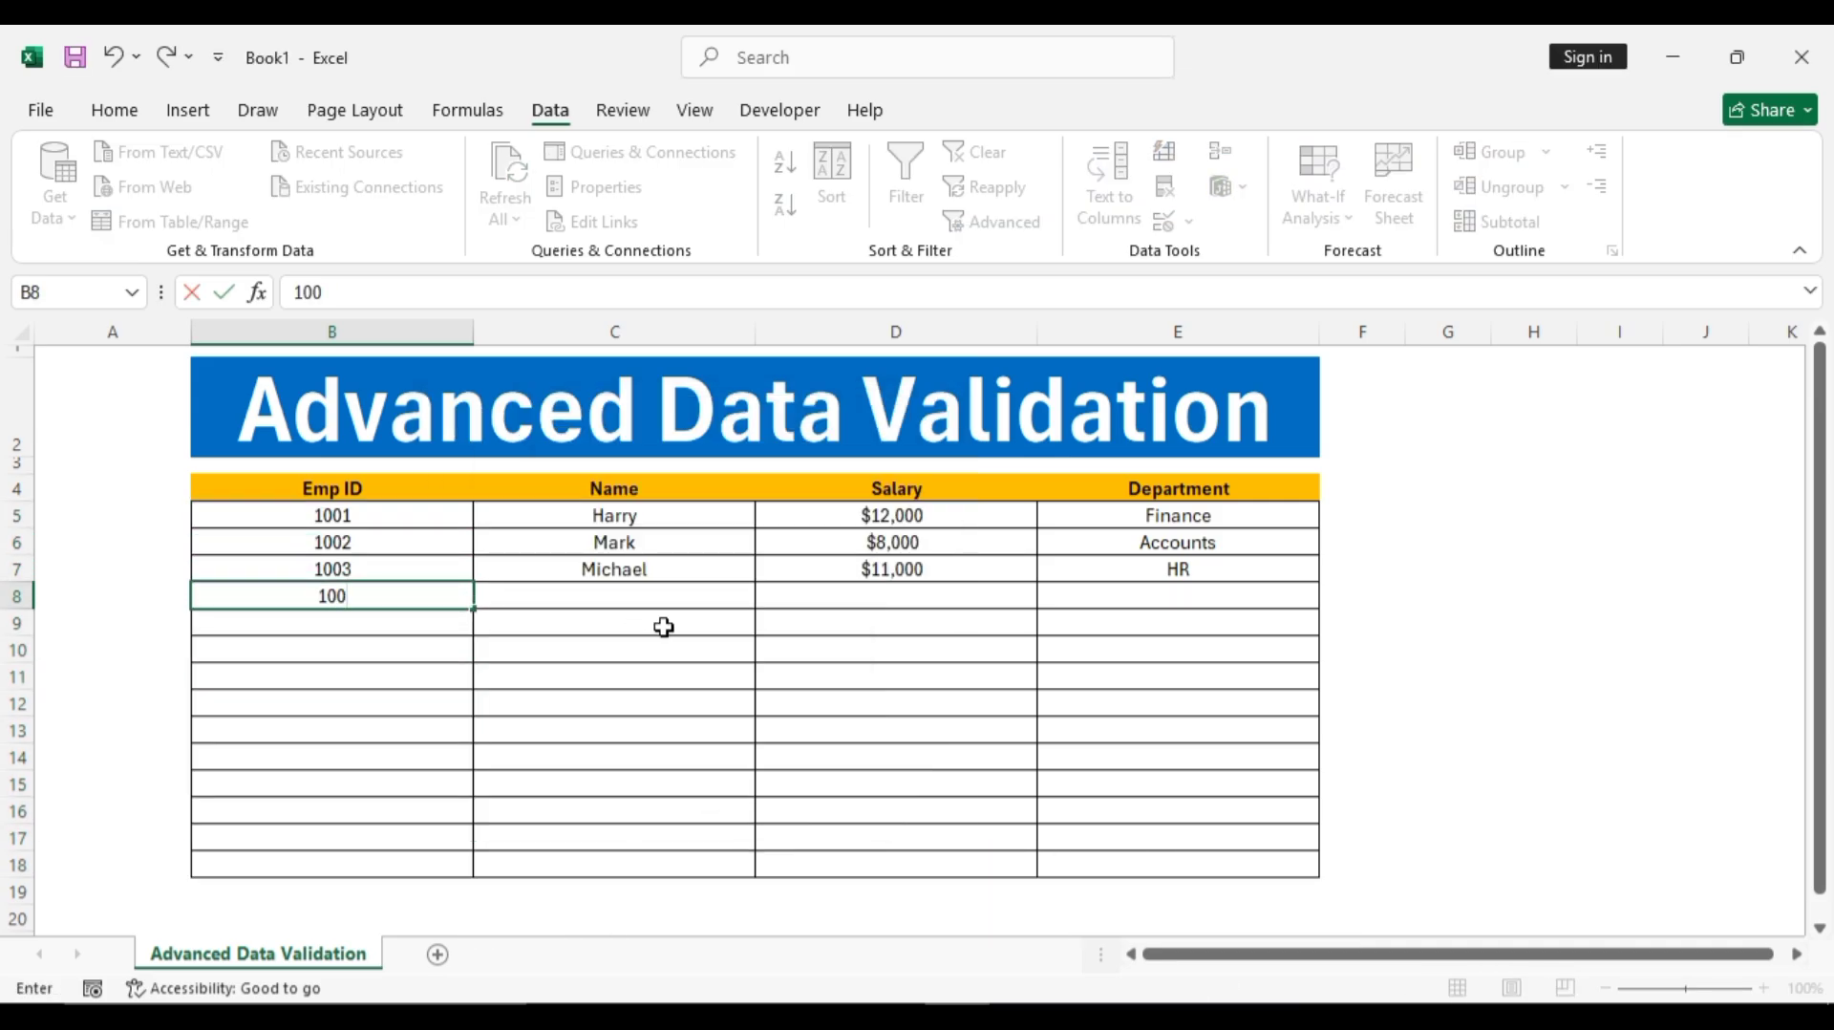
pyautogui.write('4')
pyautogui.press('Return')
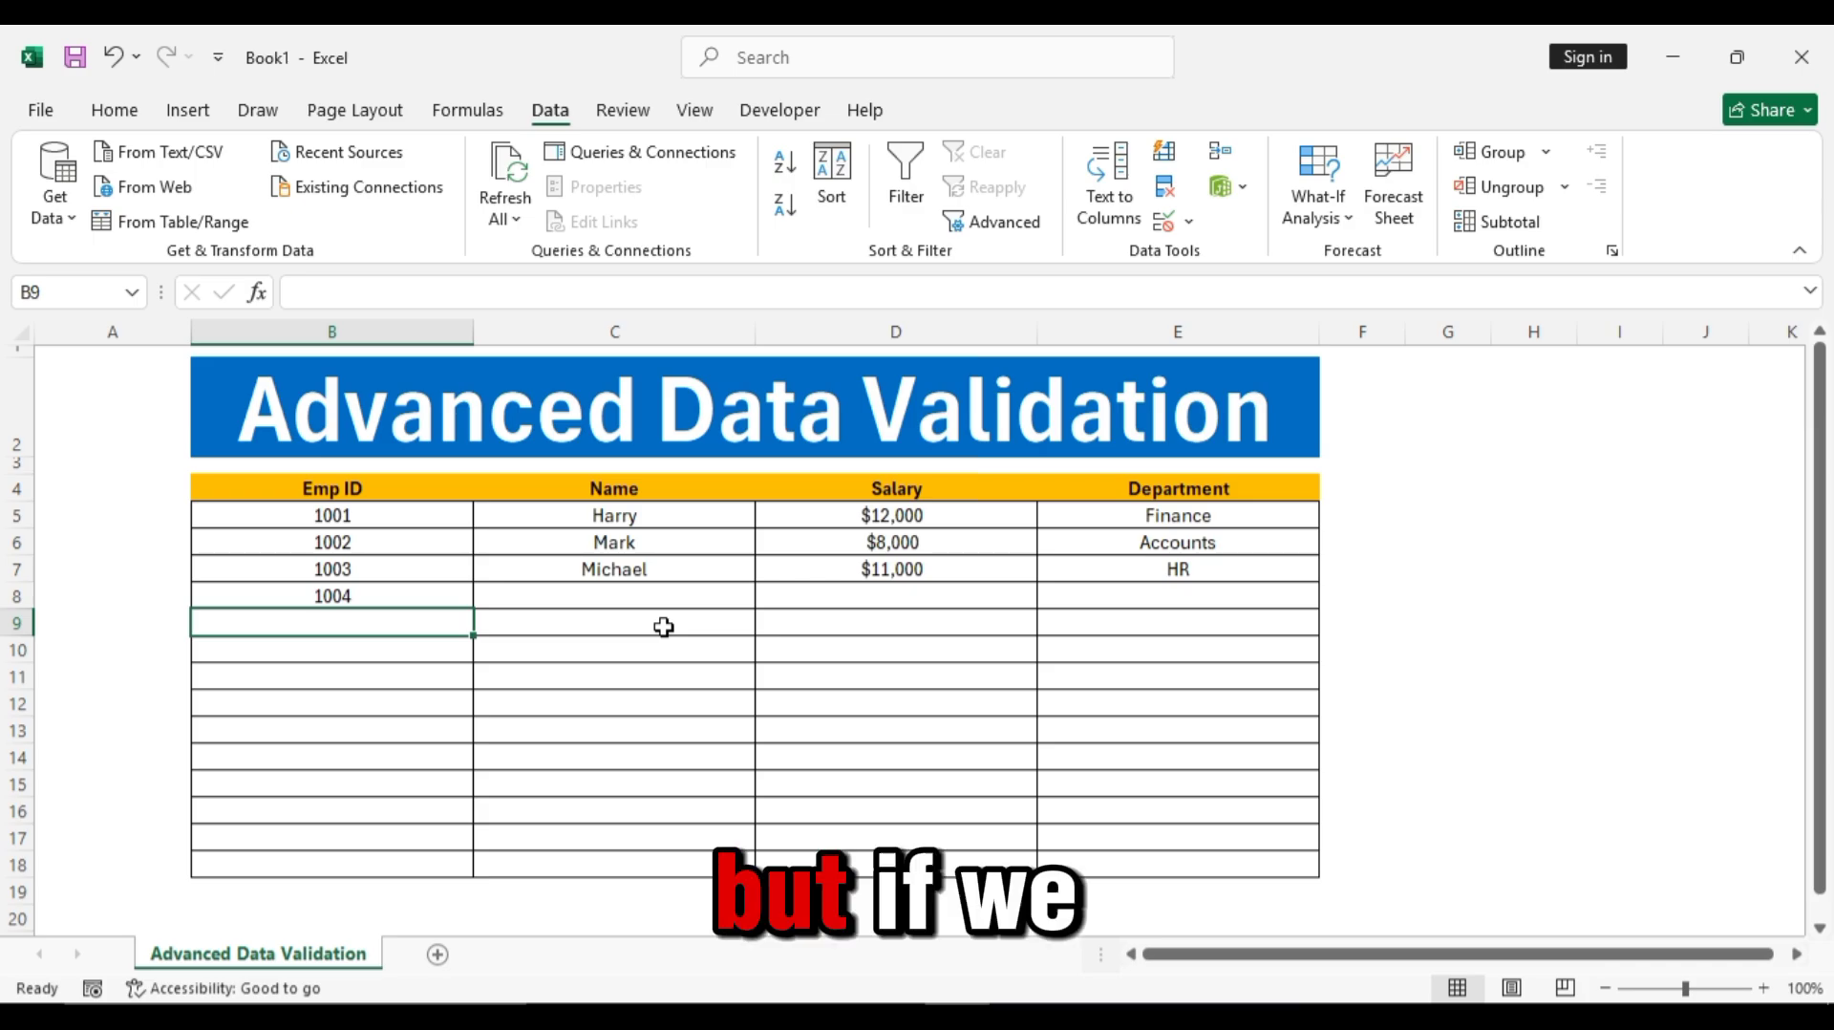
# - Try to replace the employee ID in B8 with a five-digit one, and cancel the entry
pyautogui.write('100')
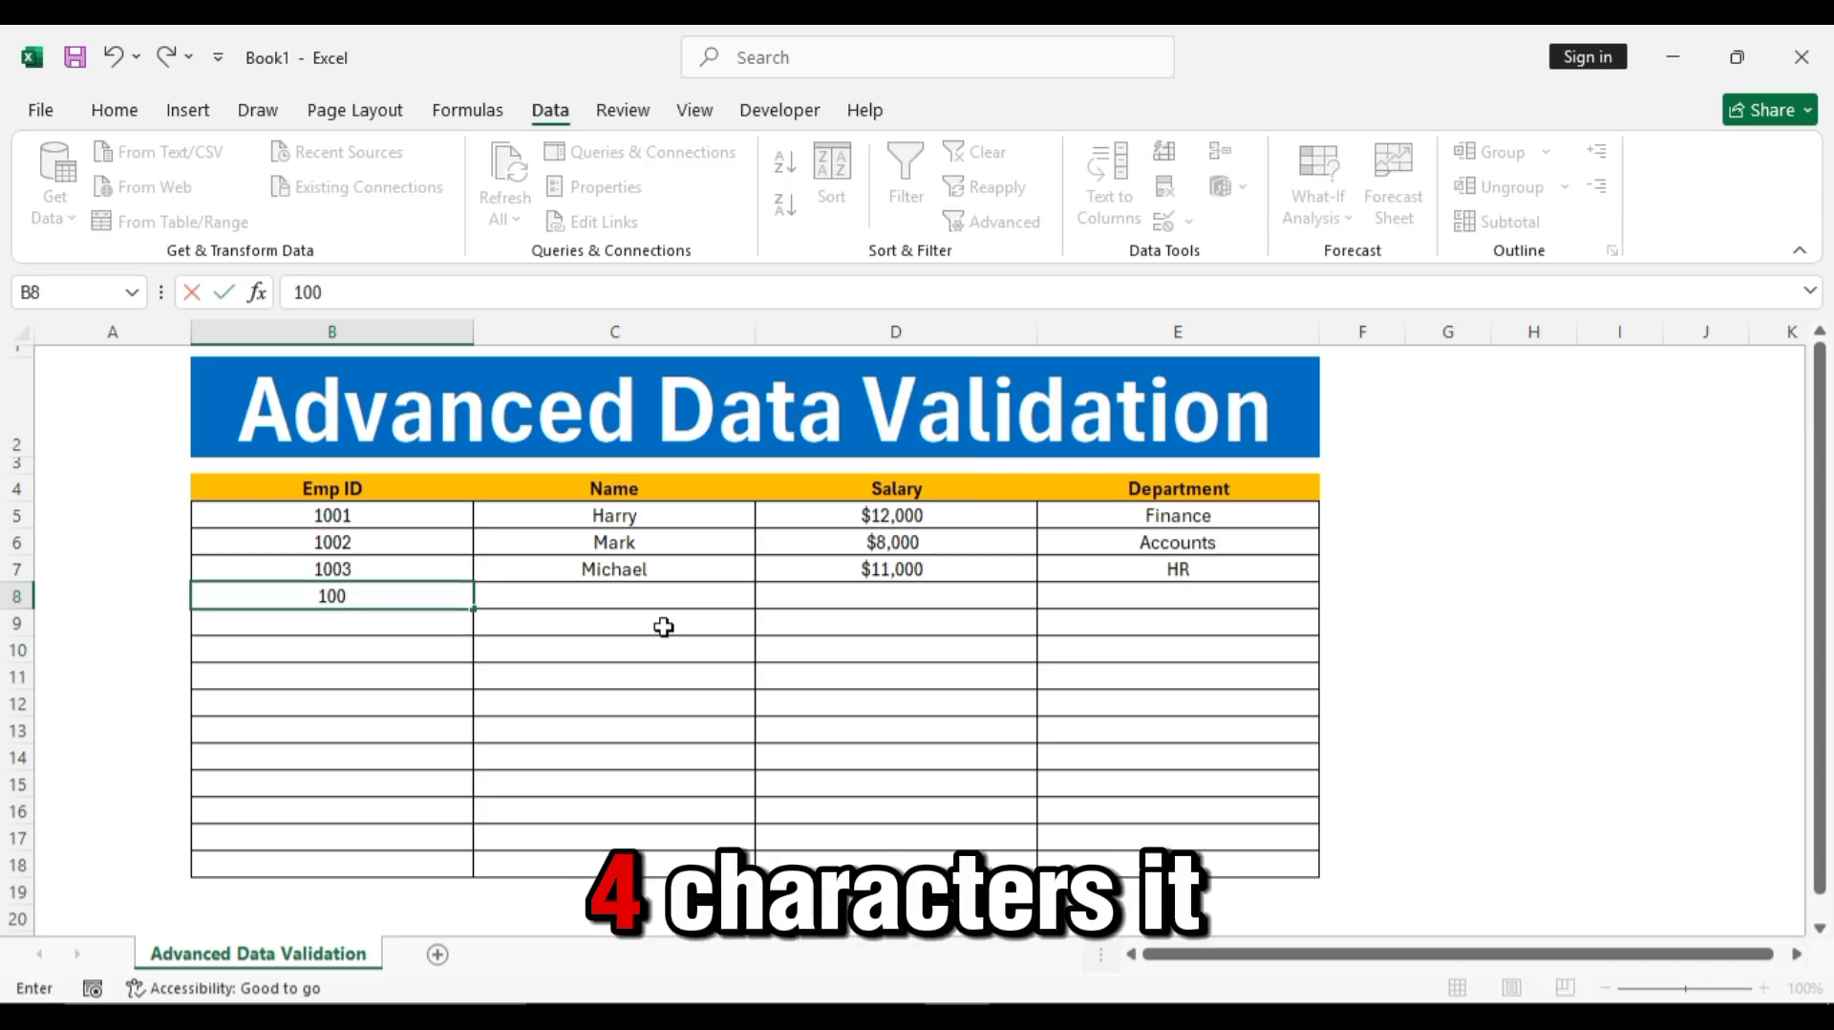
pyautogui.write('04')
pyautogui.press('Return')
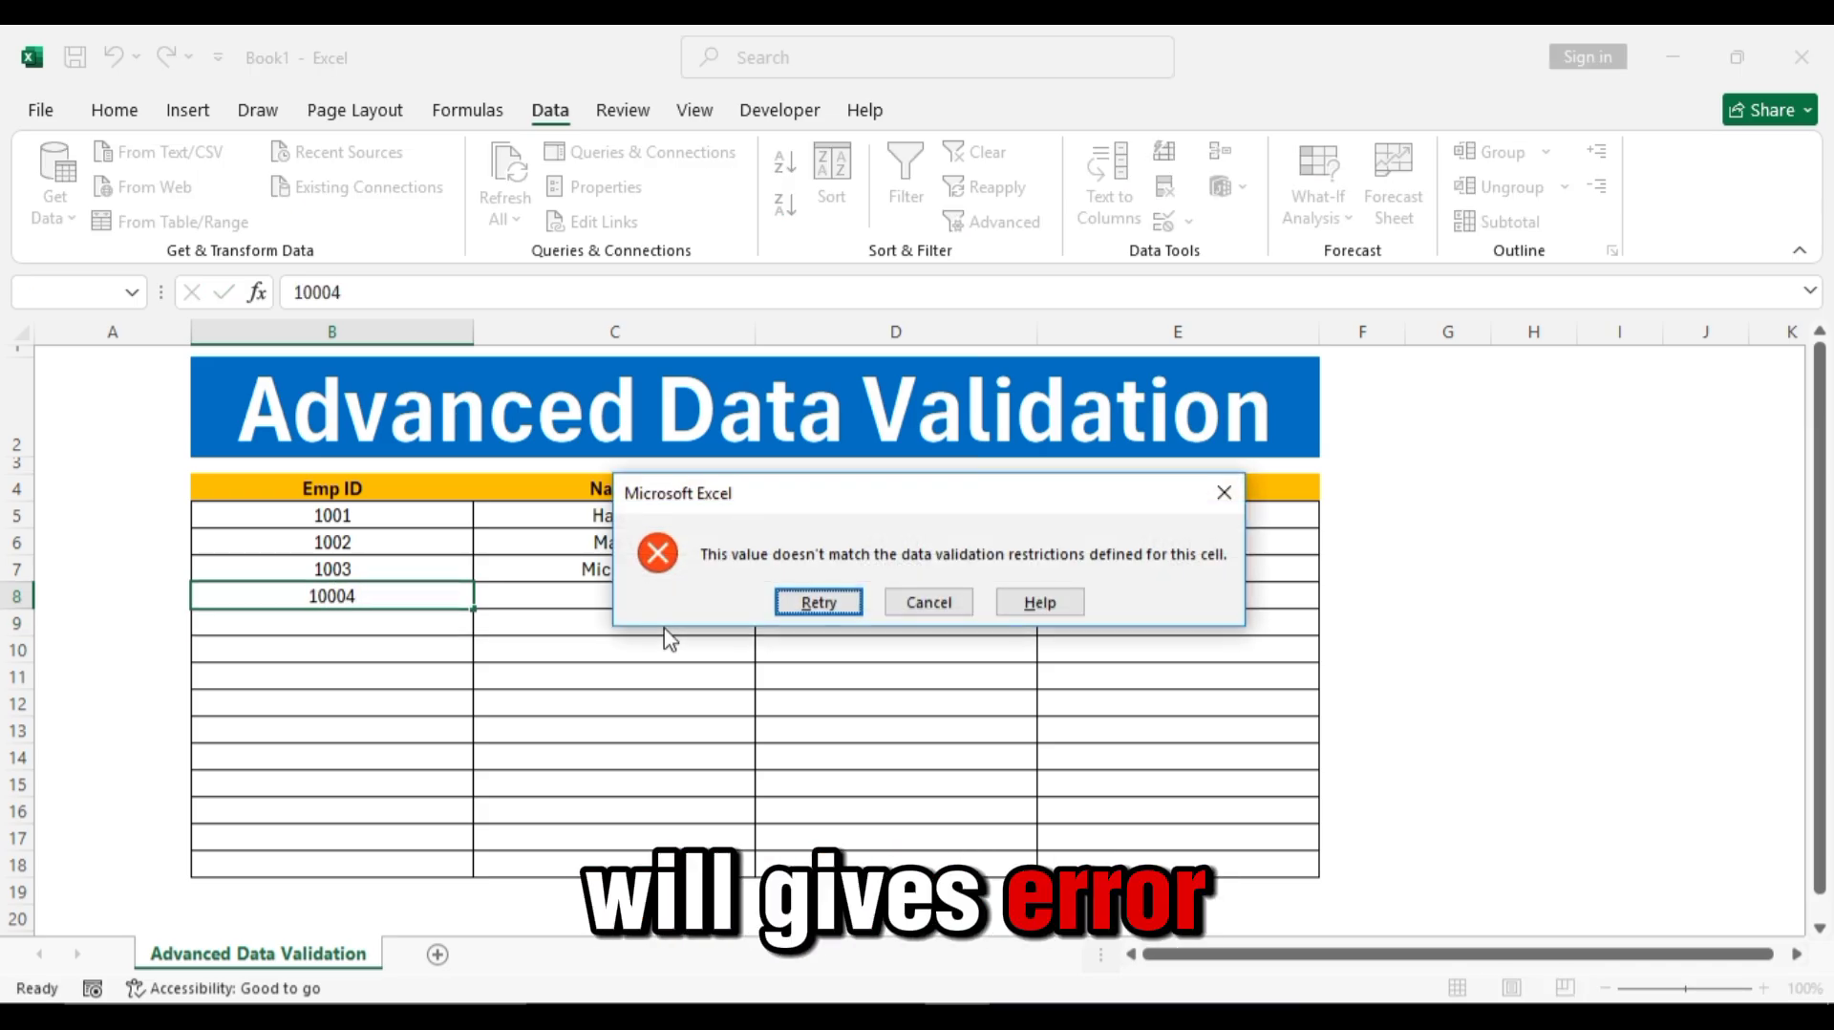
pyautogui.click(894, 604)
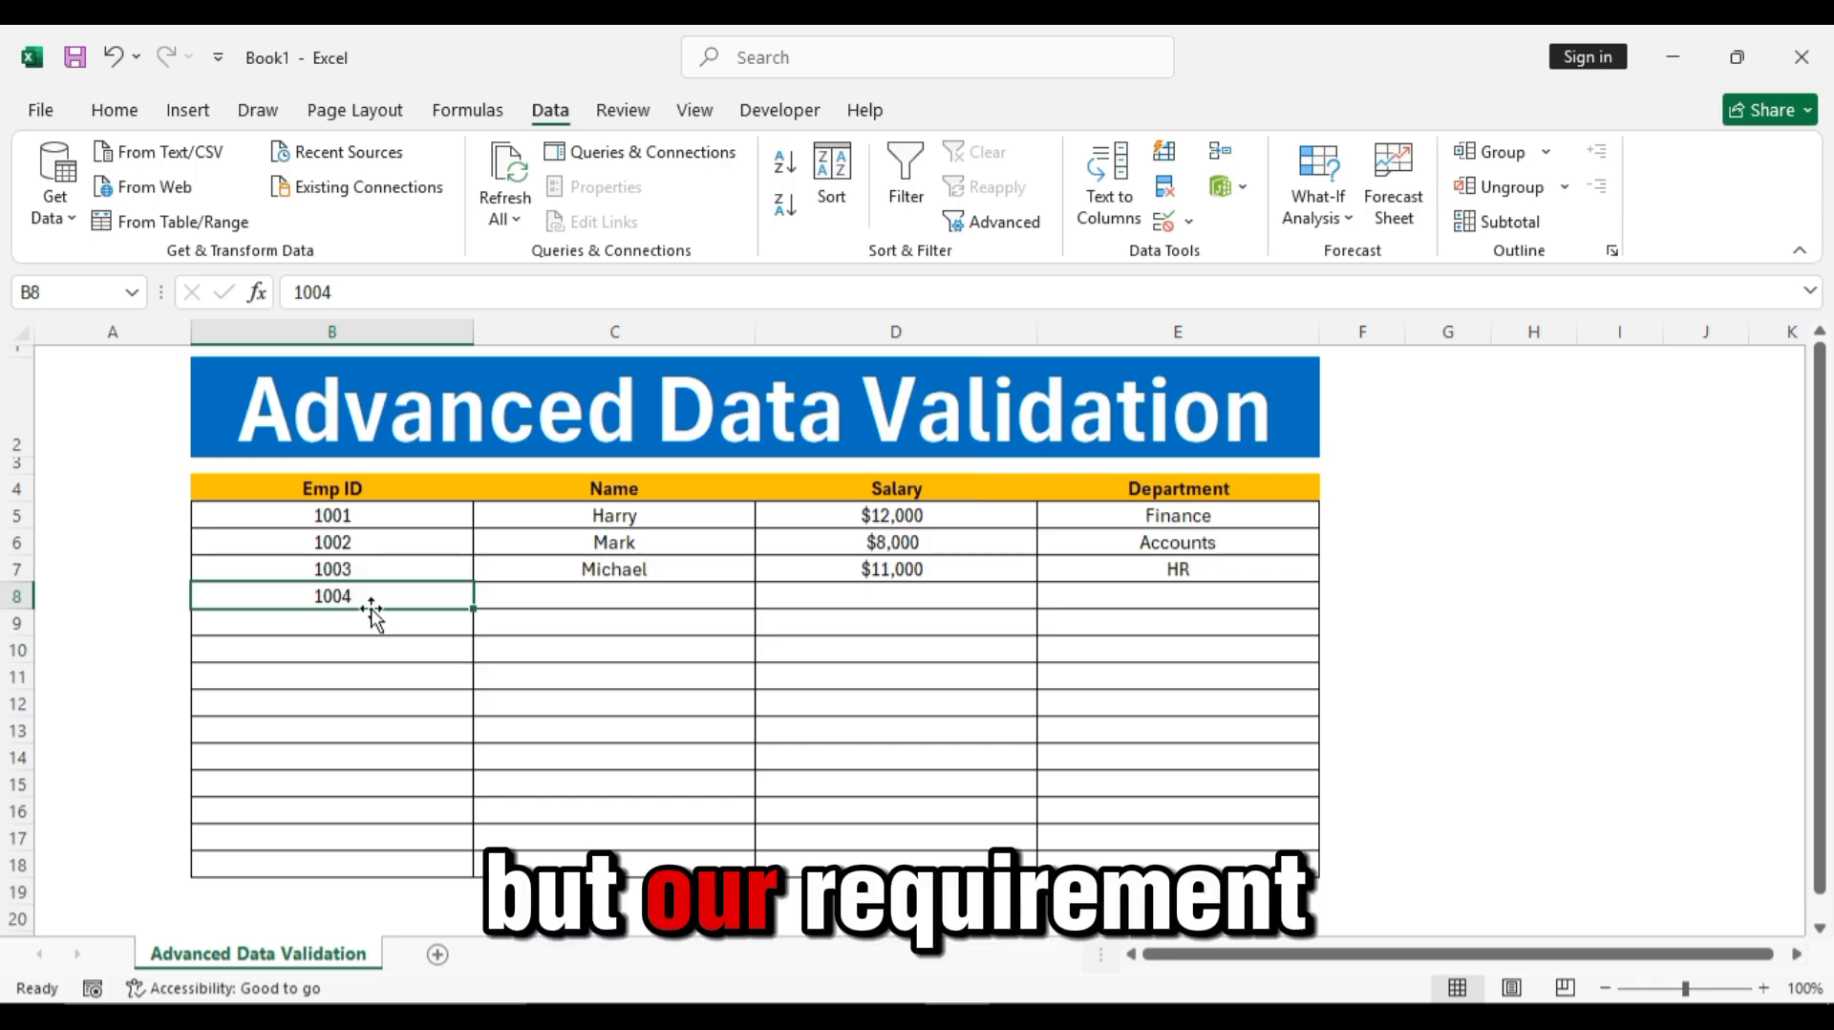
# - Enter a duplicate of the first employee's ID in B8 and compare it with B5
pyautogui.write('1001')
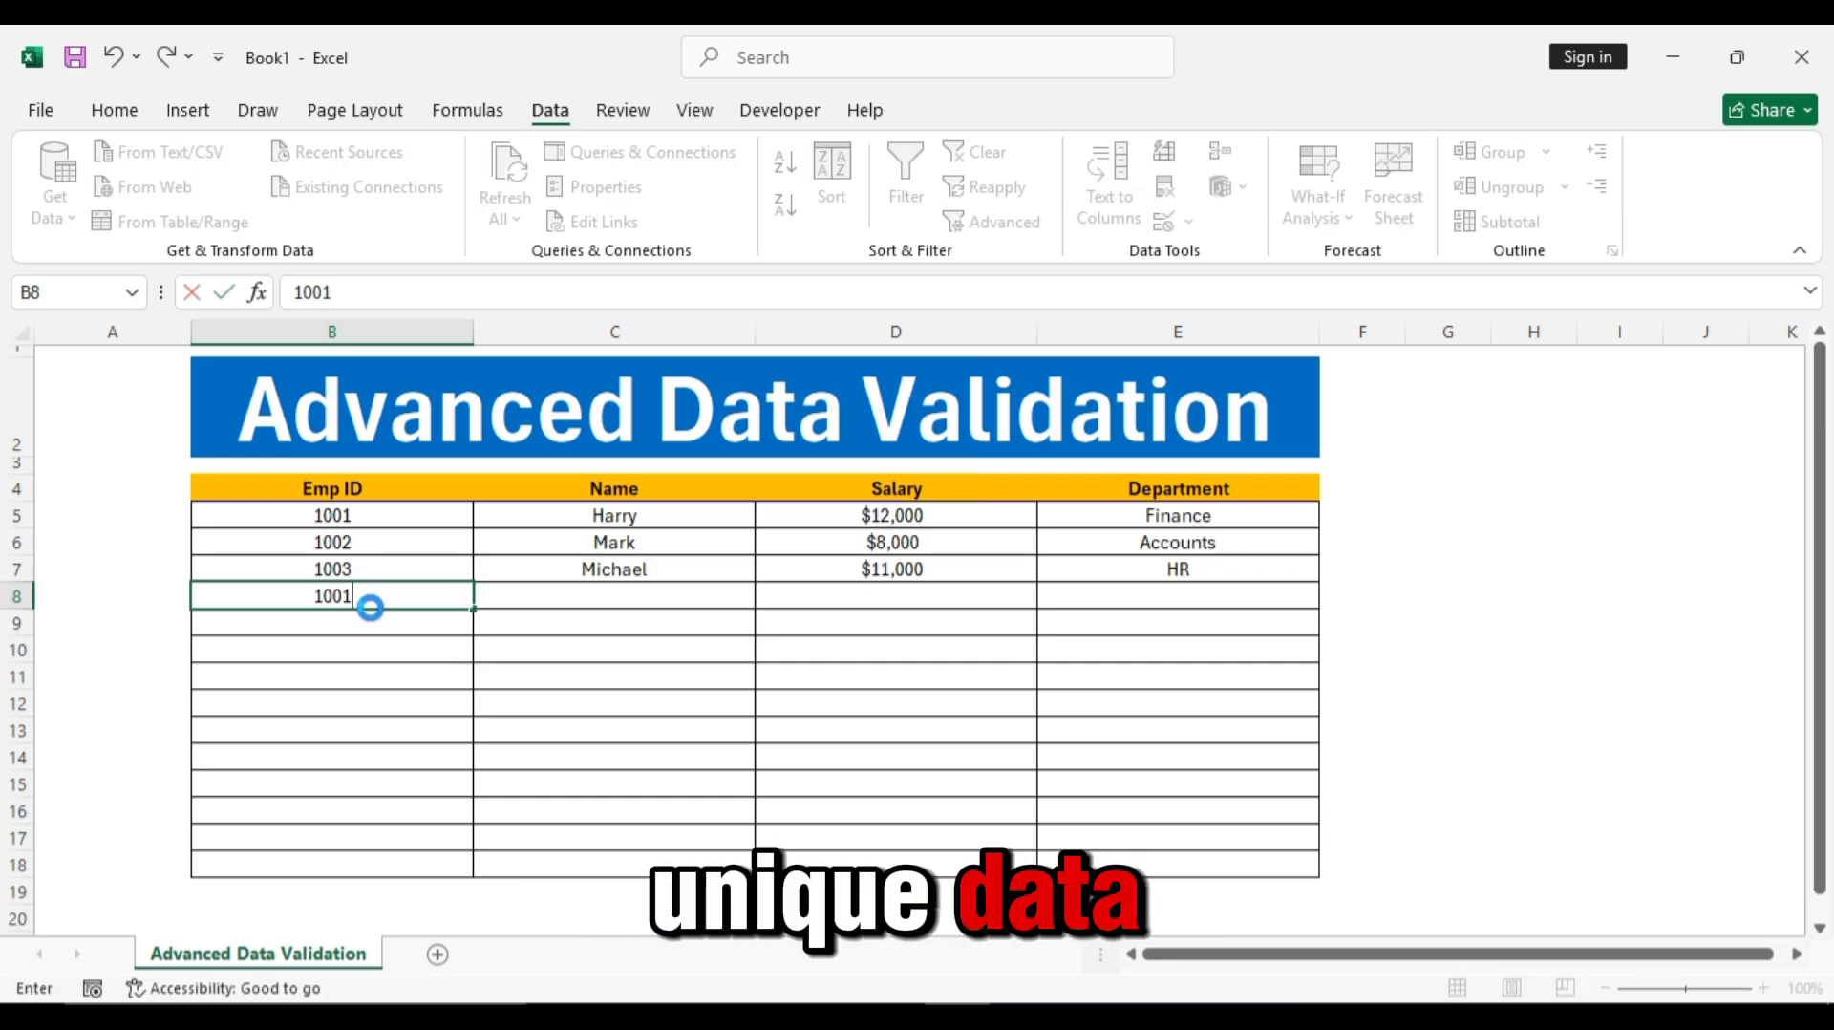
pyautogui.press('Return')
pyautogui.click(382, 600)
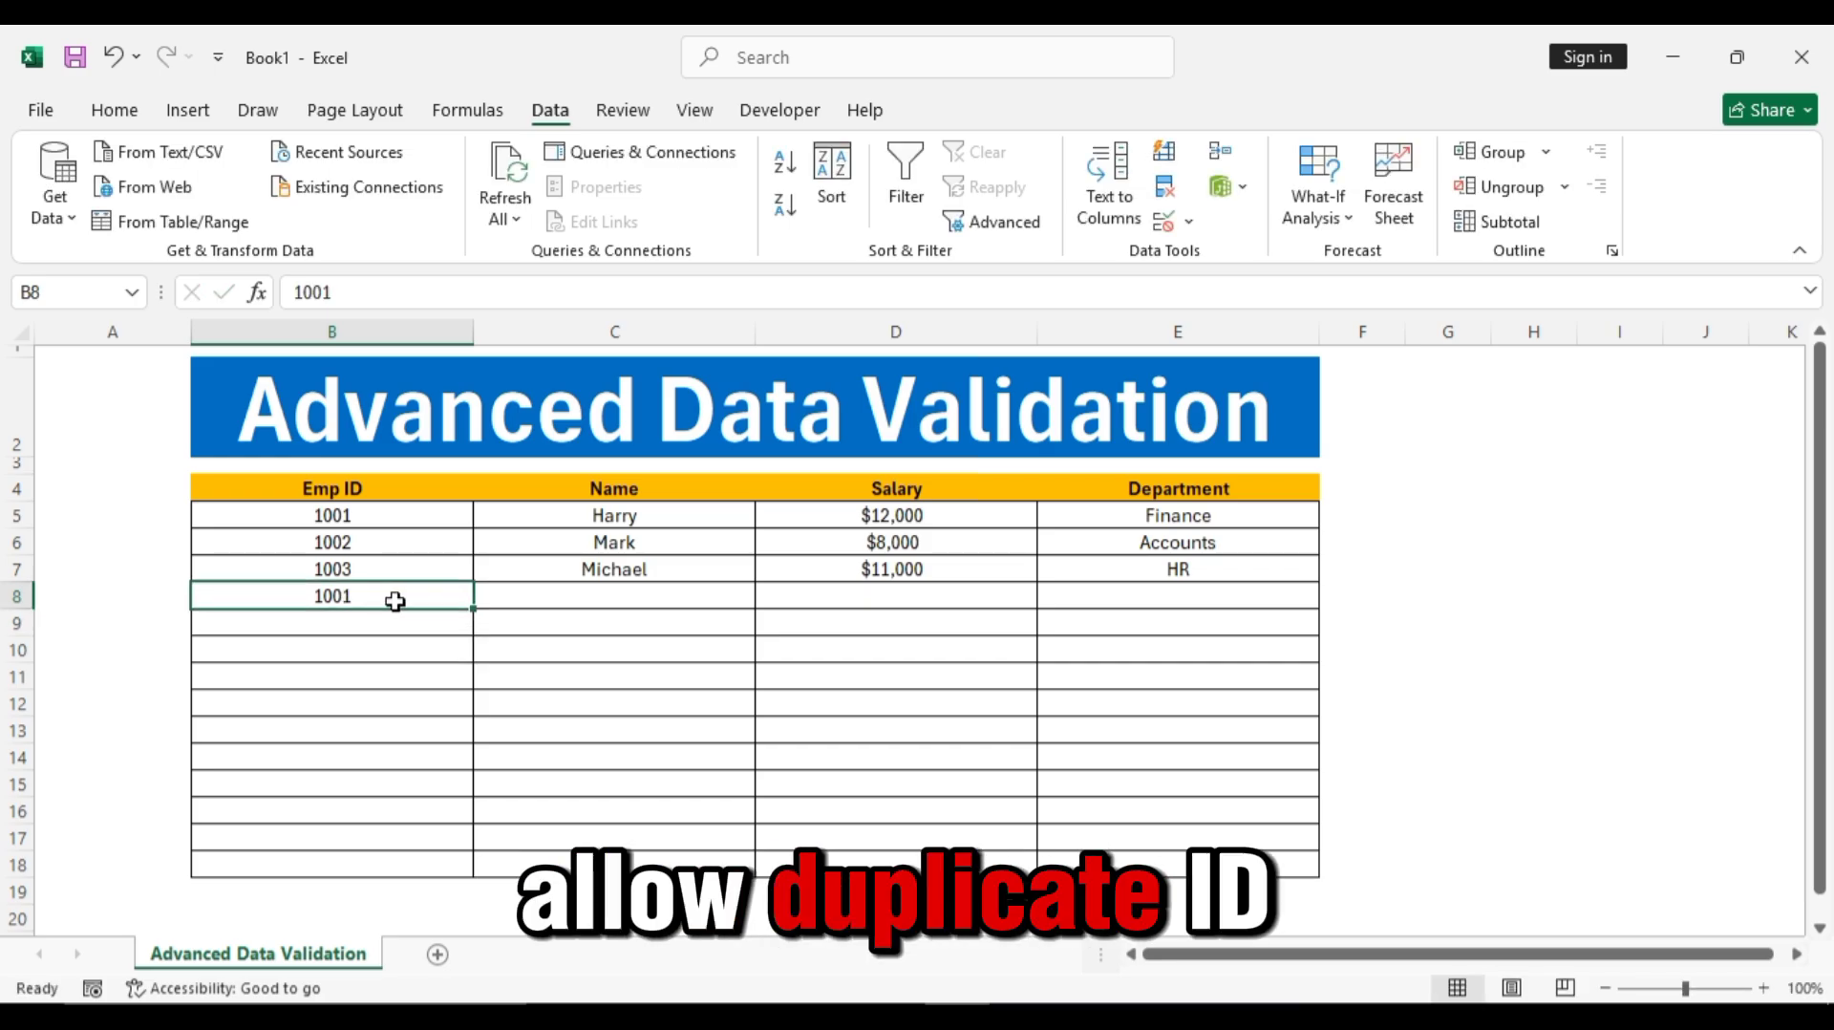
pyautogui.click(344, 522)
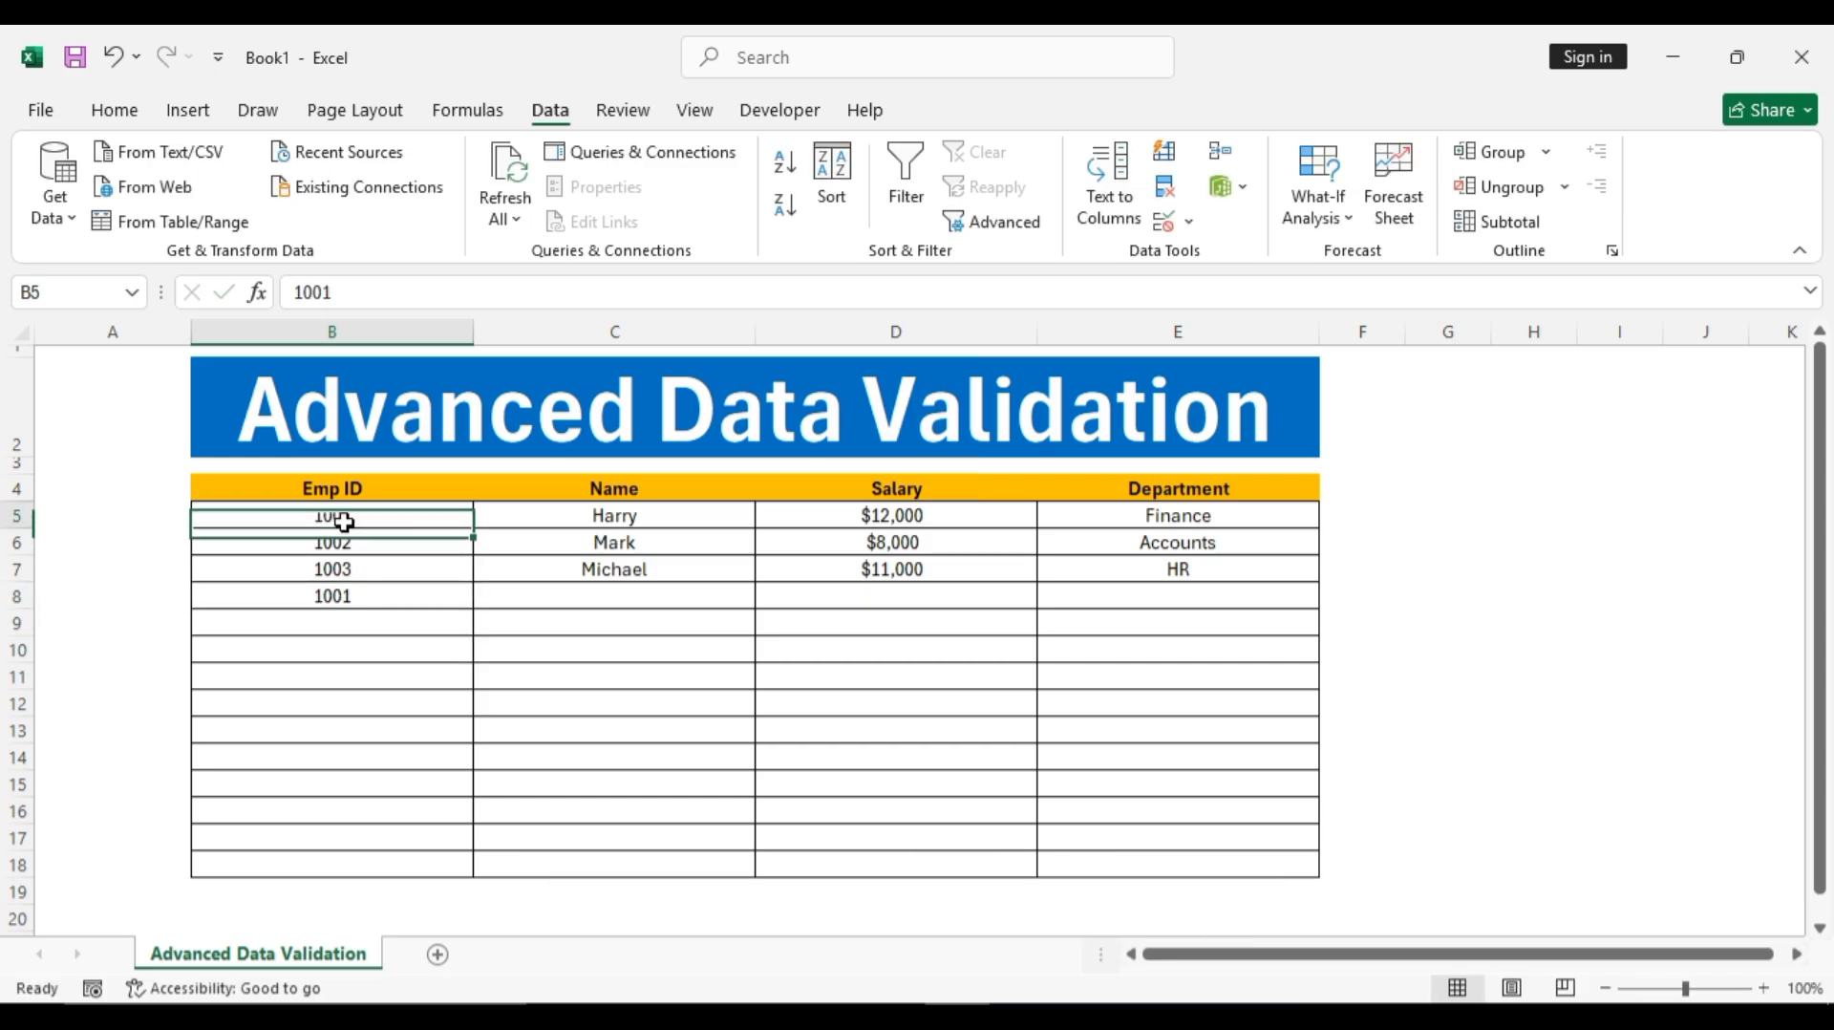
pyautogui.click(372, 595)
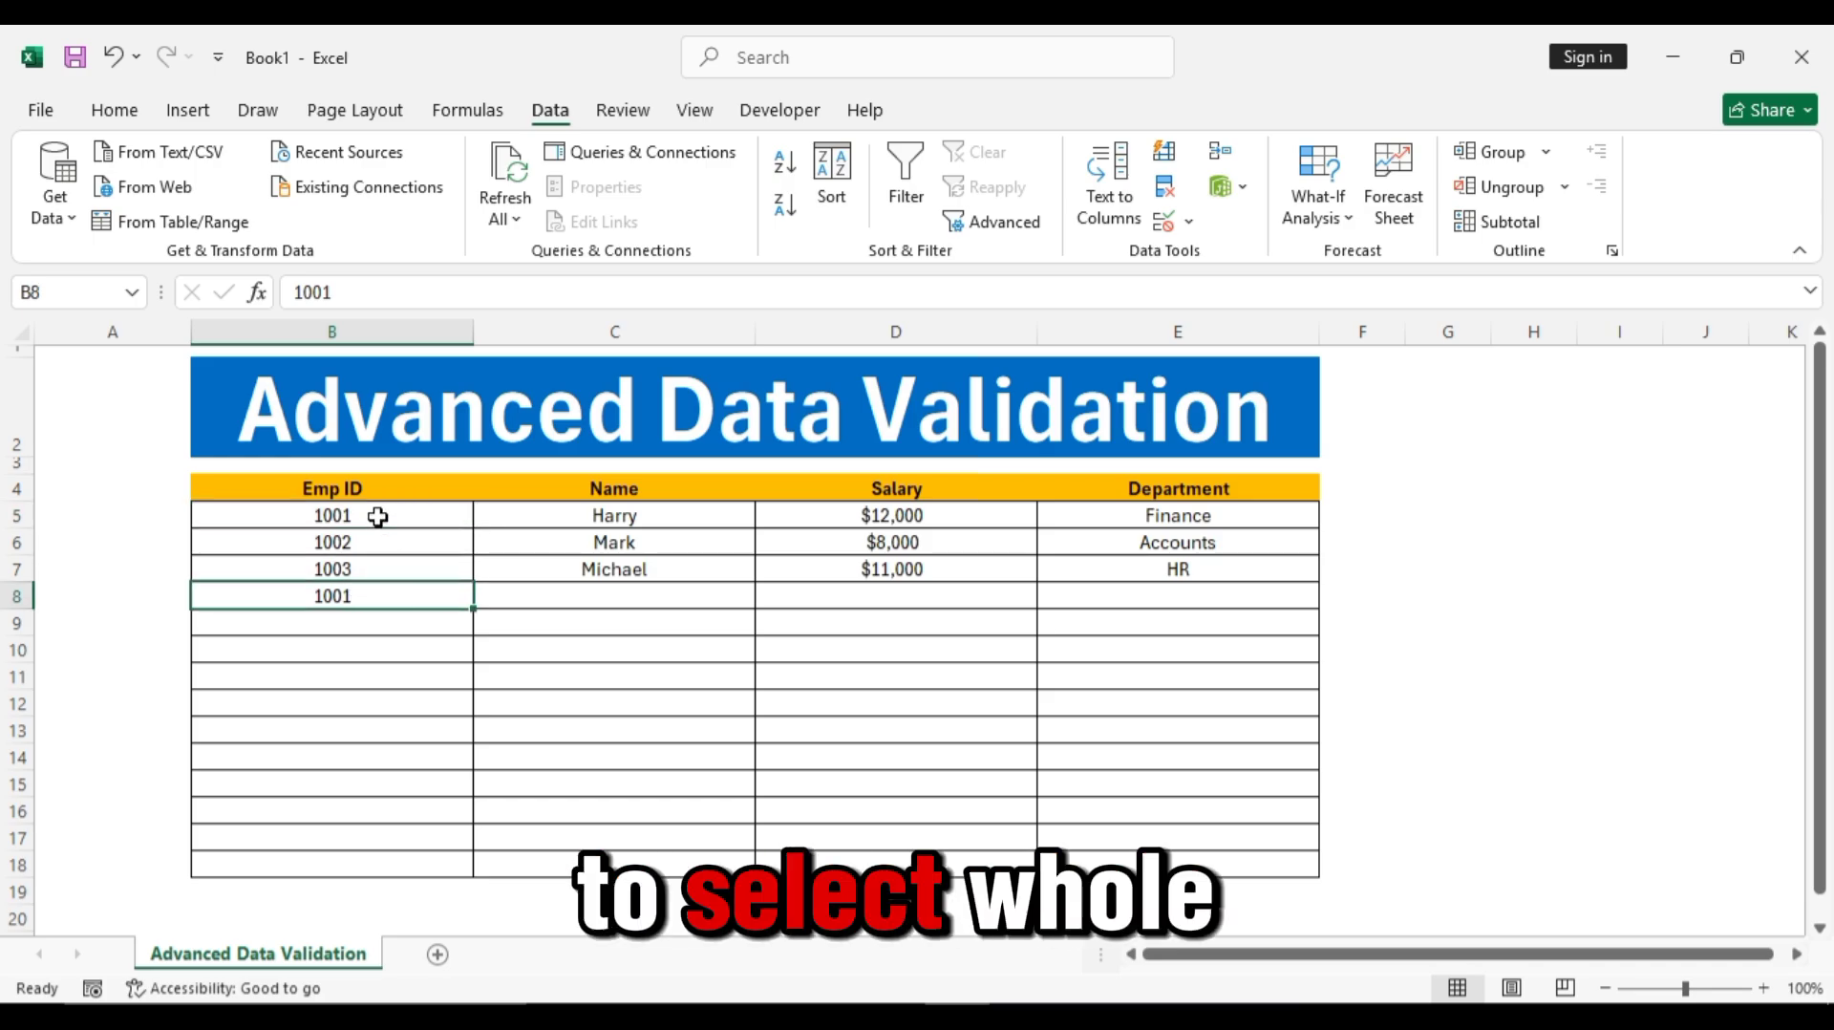
# - Clear the existing validation settings for the employee ID cells B5:B18
pyautogui.moveTo(368, 516); pyautogui.dragTo(352, 855)
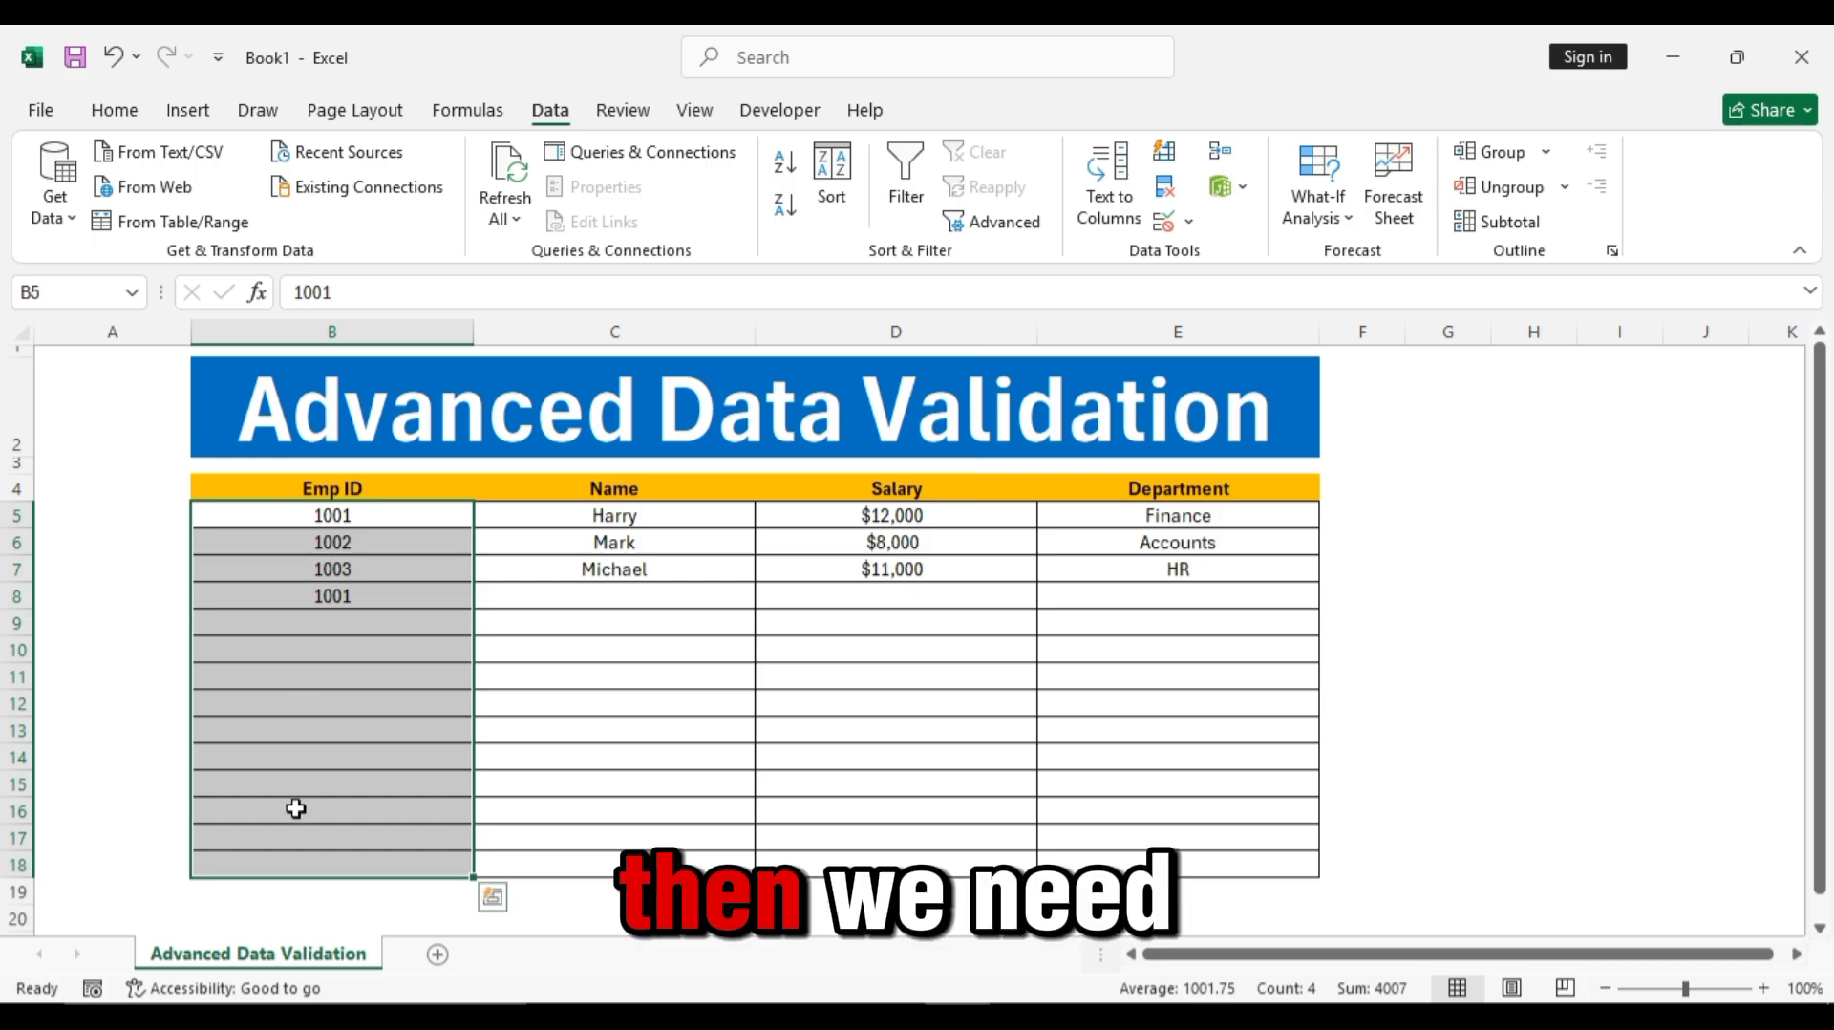
pyautogui.click(1189, 223)
pyautogui.click(1188, 267)
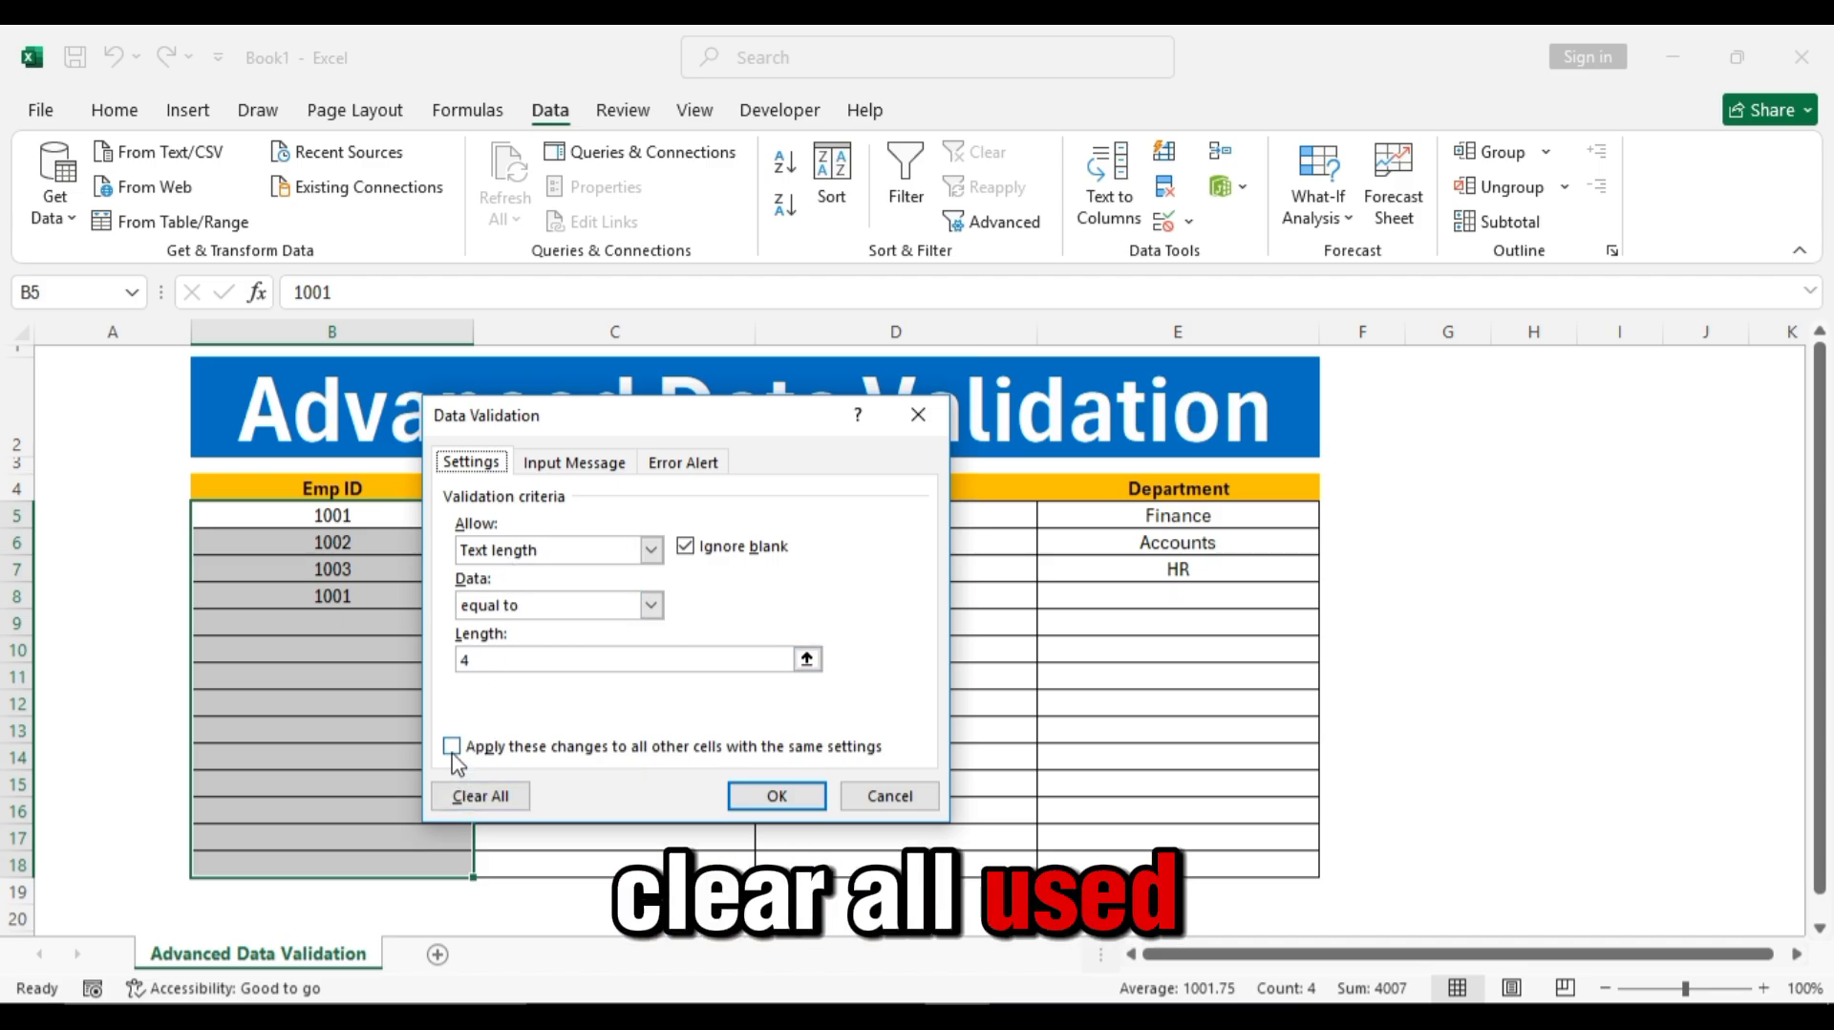
pyautogui.click(458, 799)
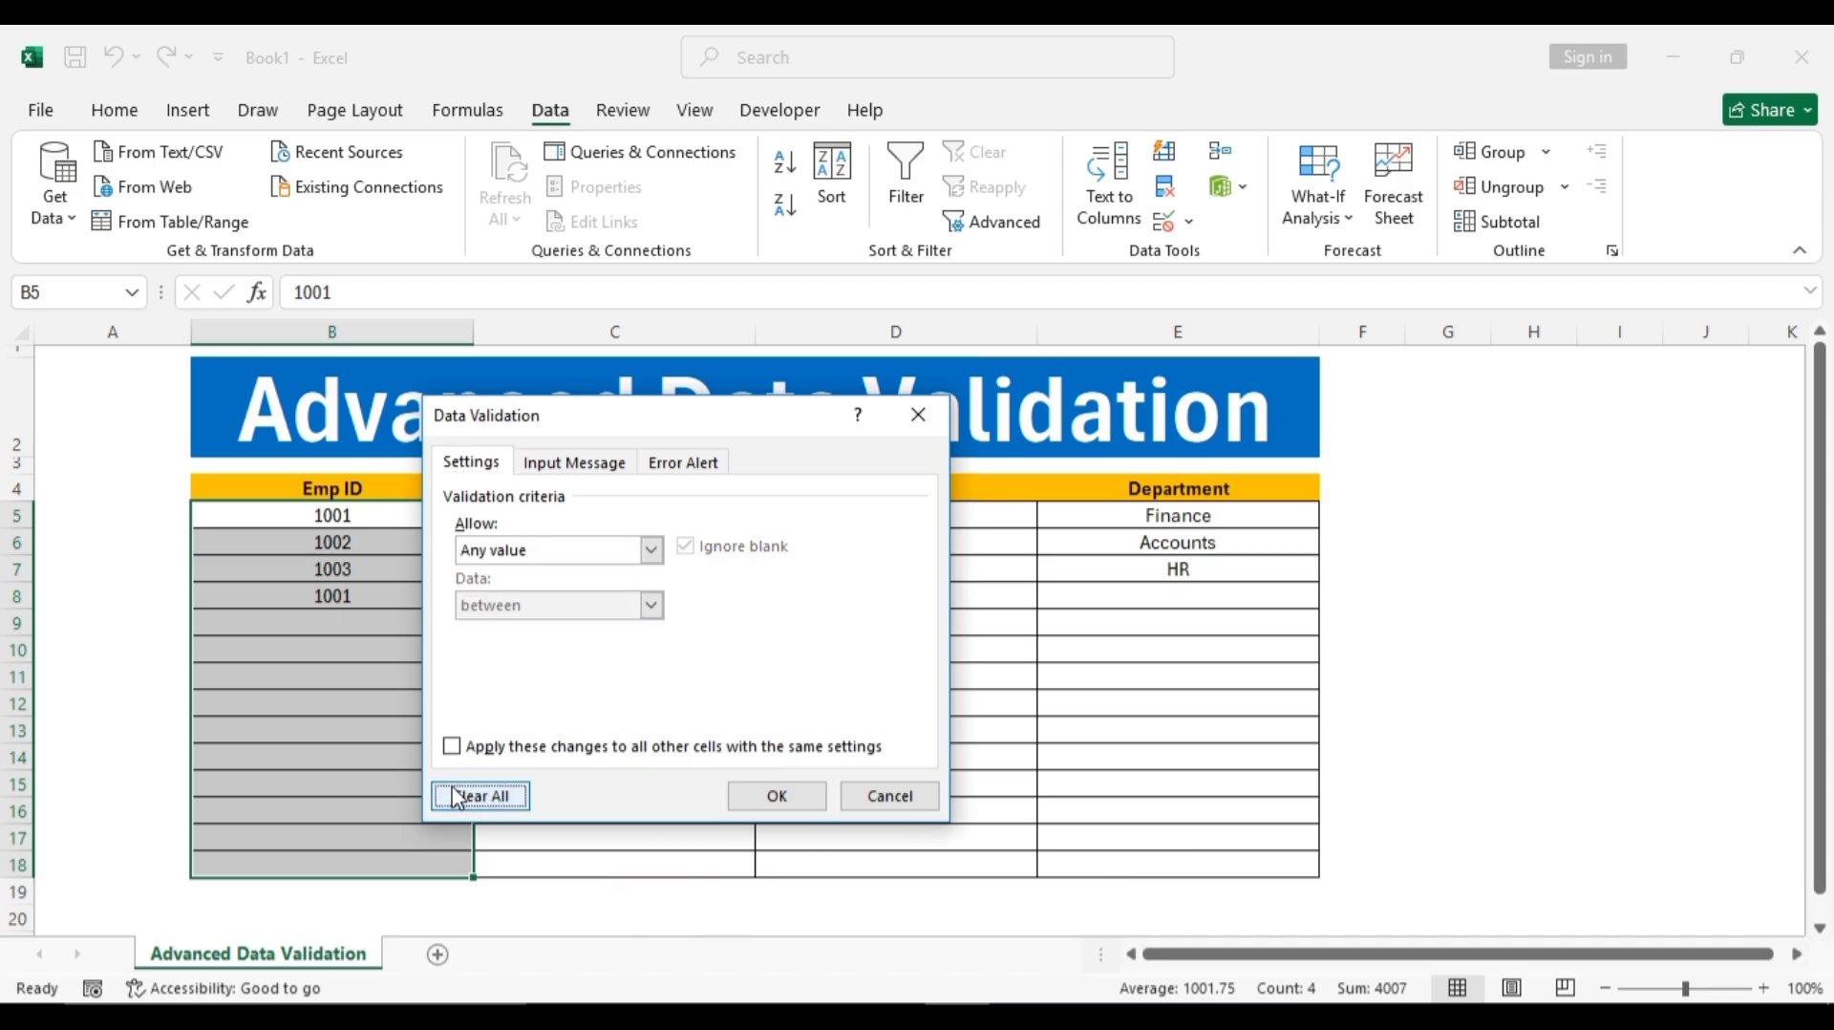
# - Set a custom validation rule for the employee ID cells with the formula =COUNTIF($B:$B,B5)=1
pyautogui.click(485, 551)
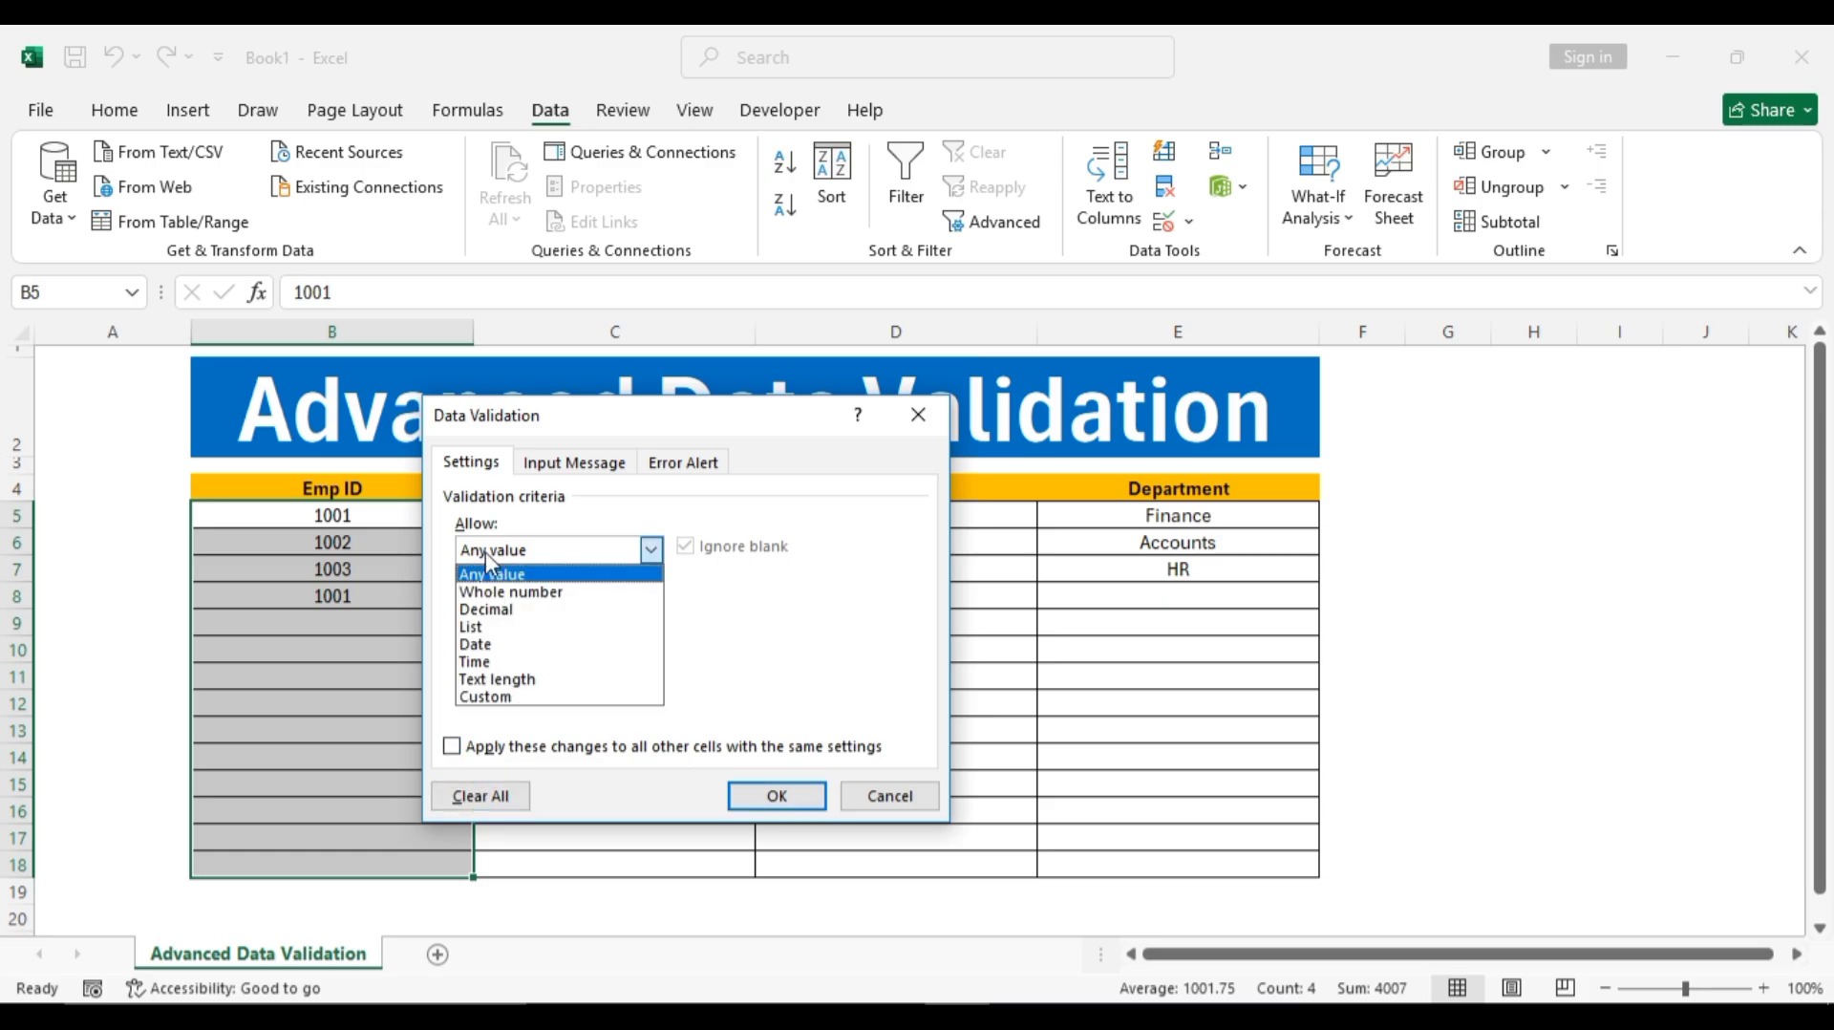
pyautogui.click(493, 697)
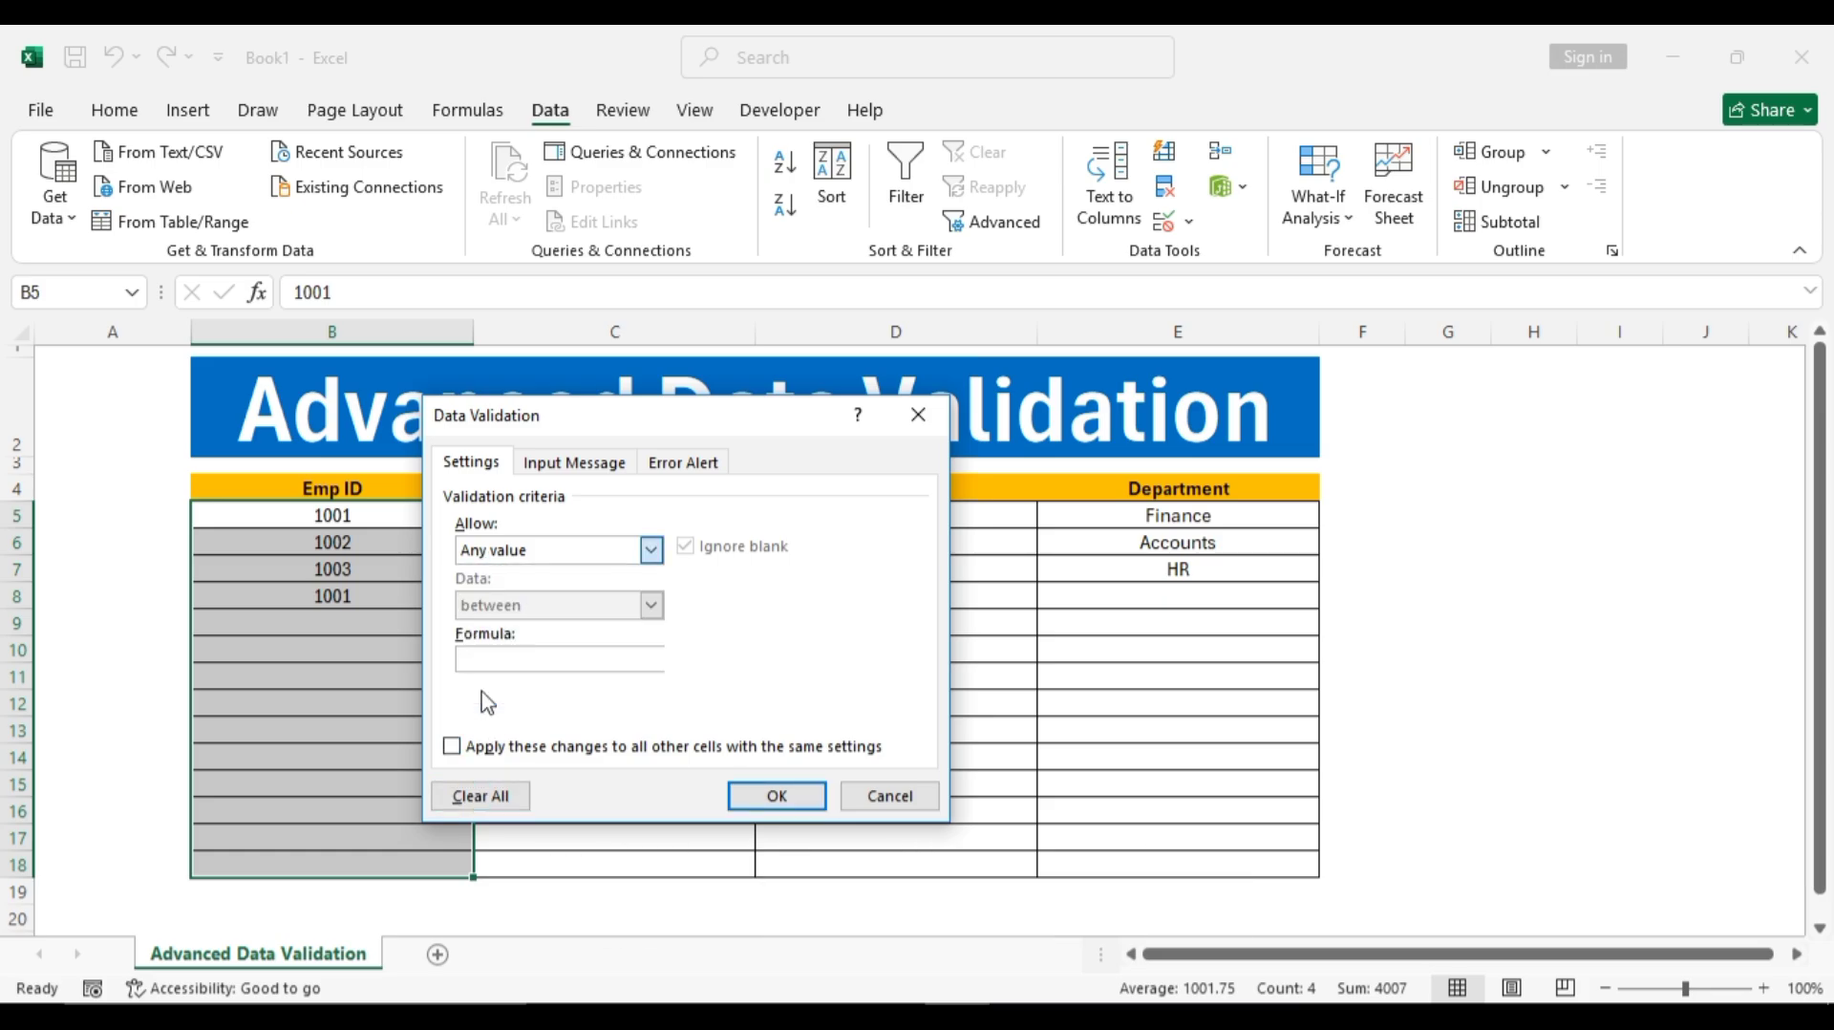
pyautogui.click(478, 666)
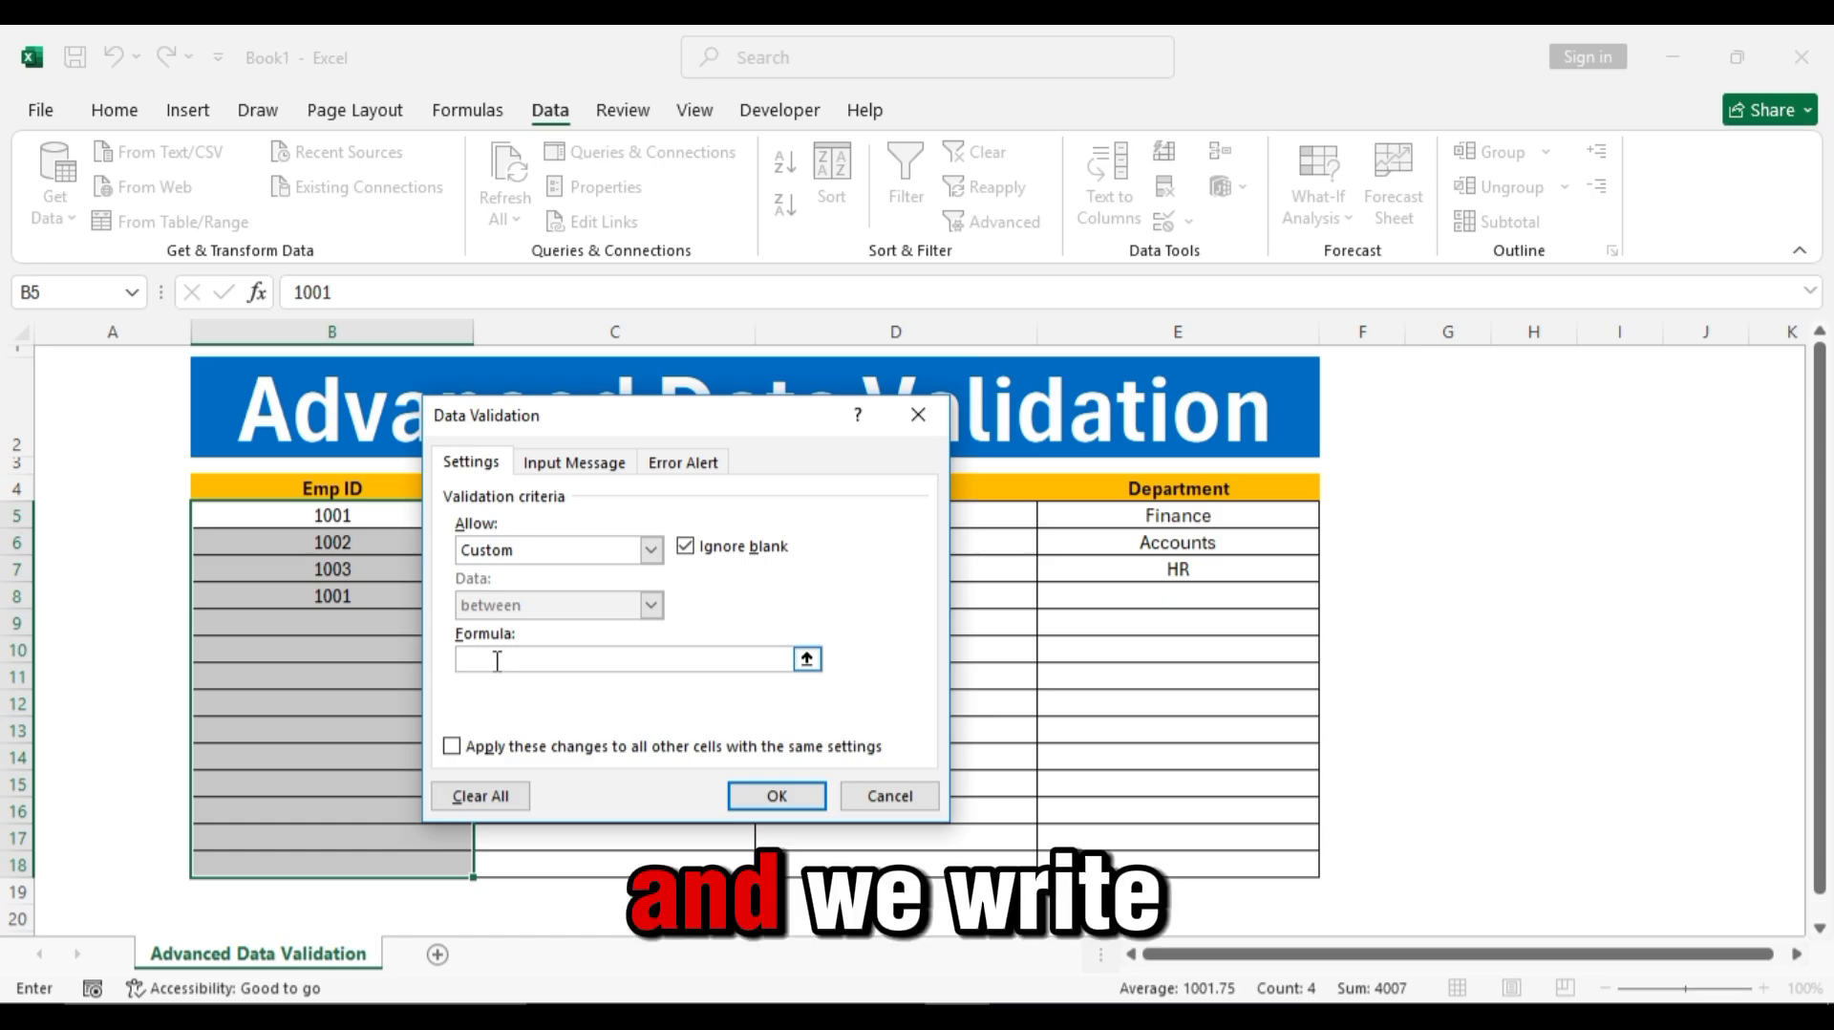
pyautogui.write('=COUNT')
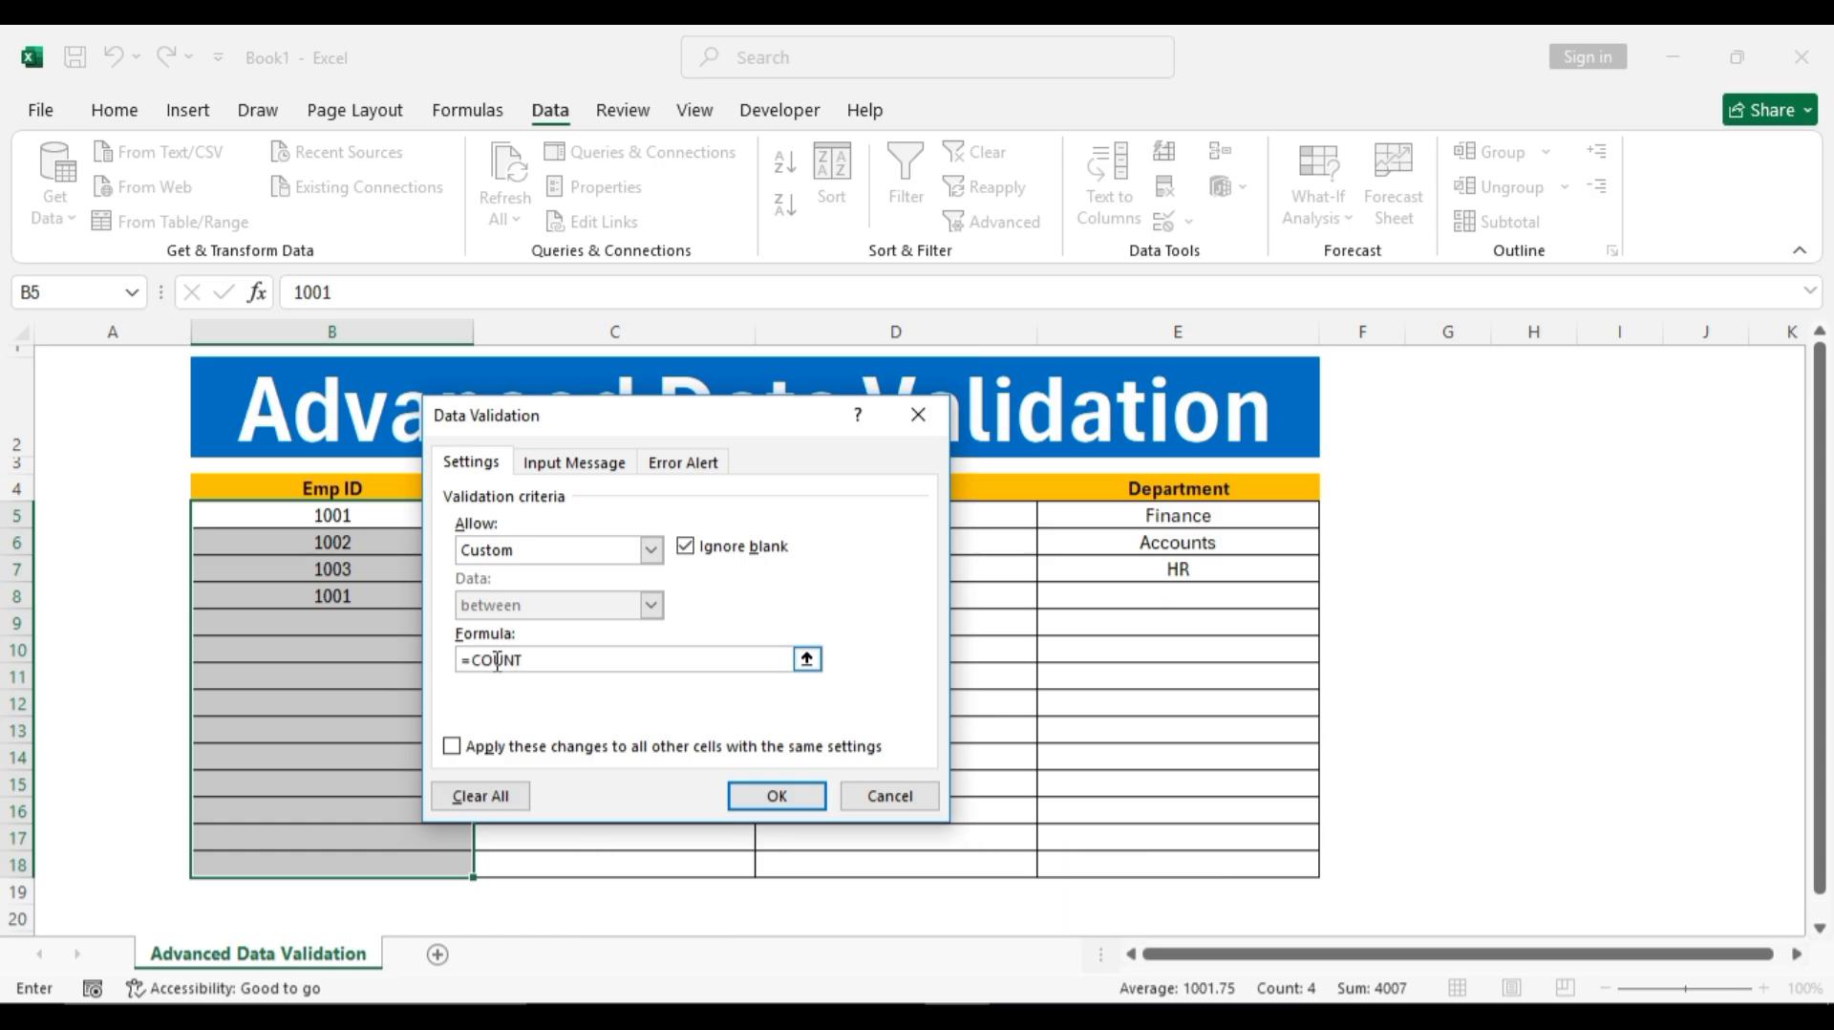
pyautogui.write('IF(')
pyautogui.write('$')
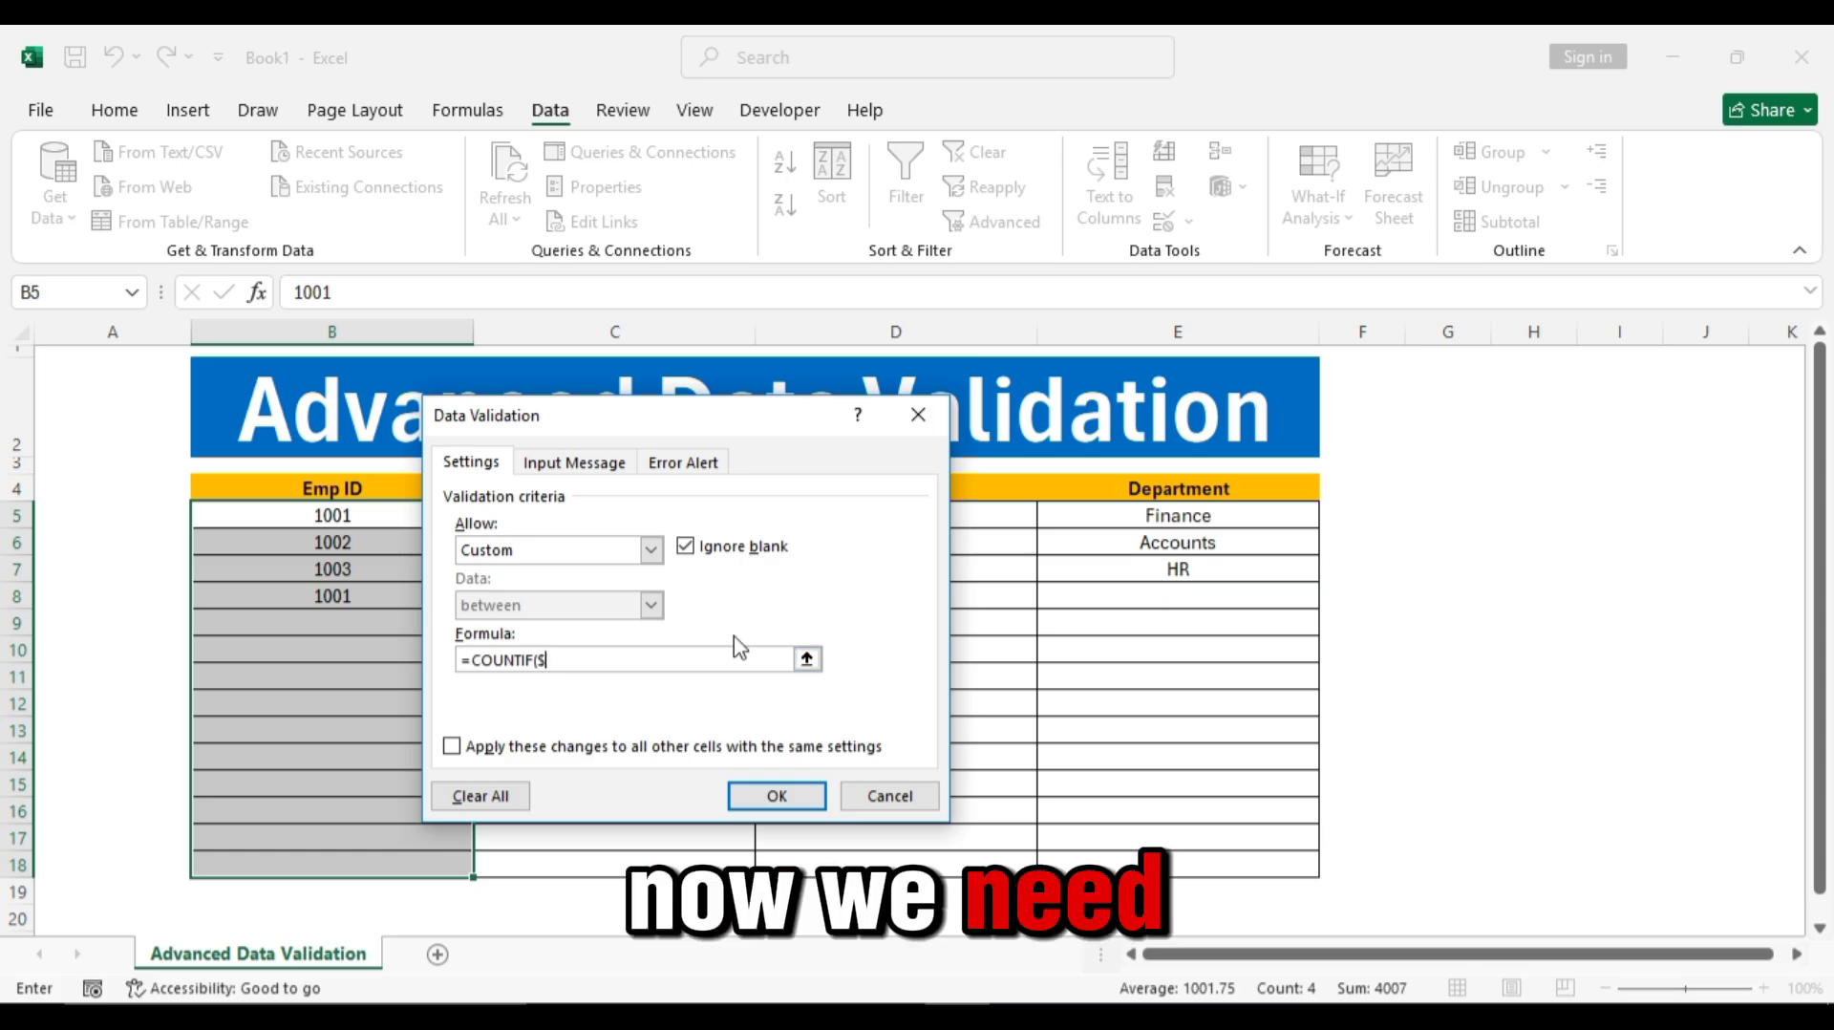
pyautogui.write('b')
pyautogui.press('BackSpace')
pyautogui.write('B:$B')
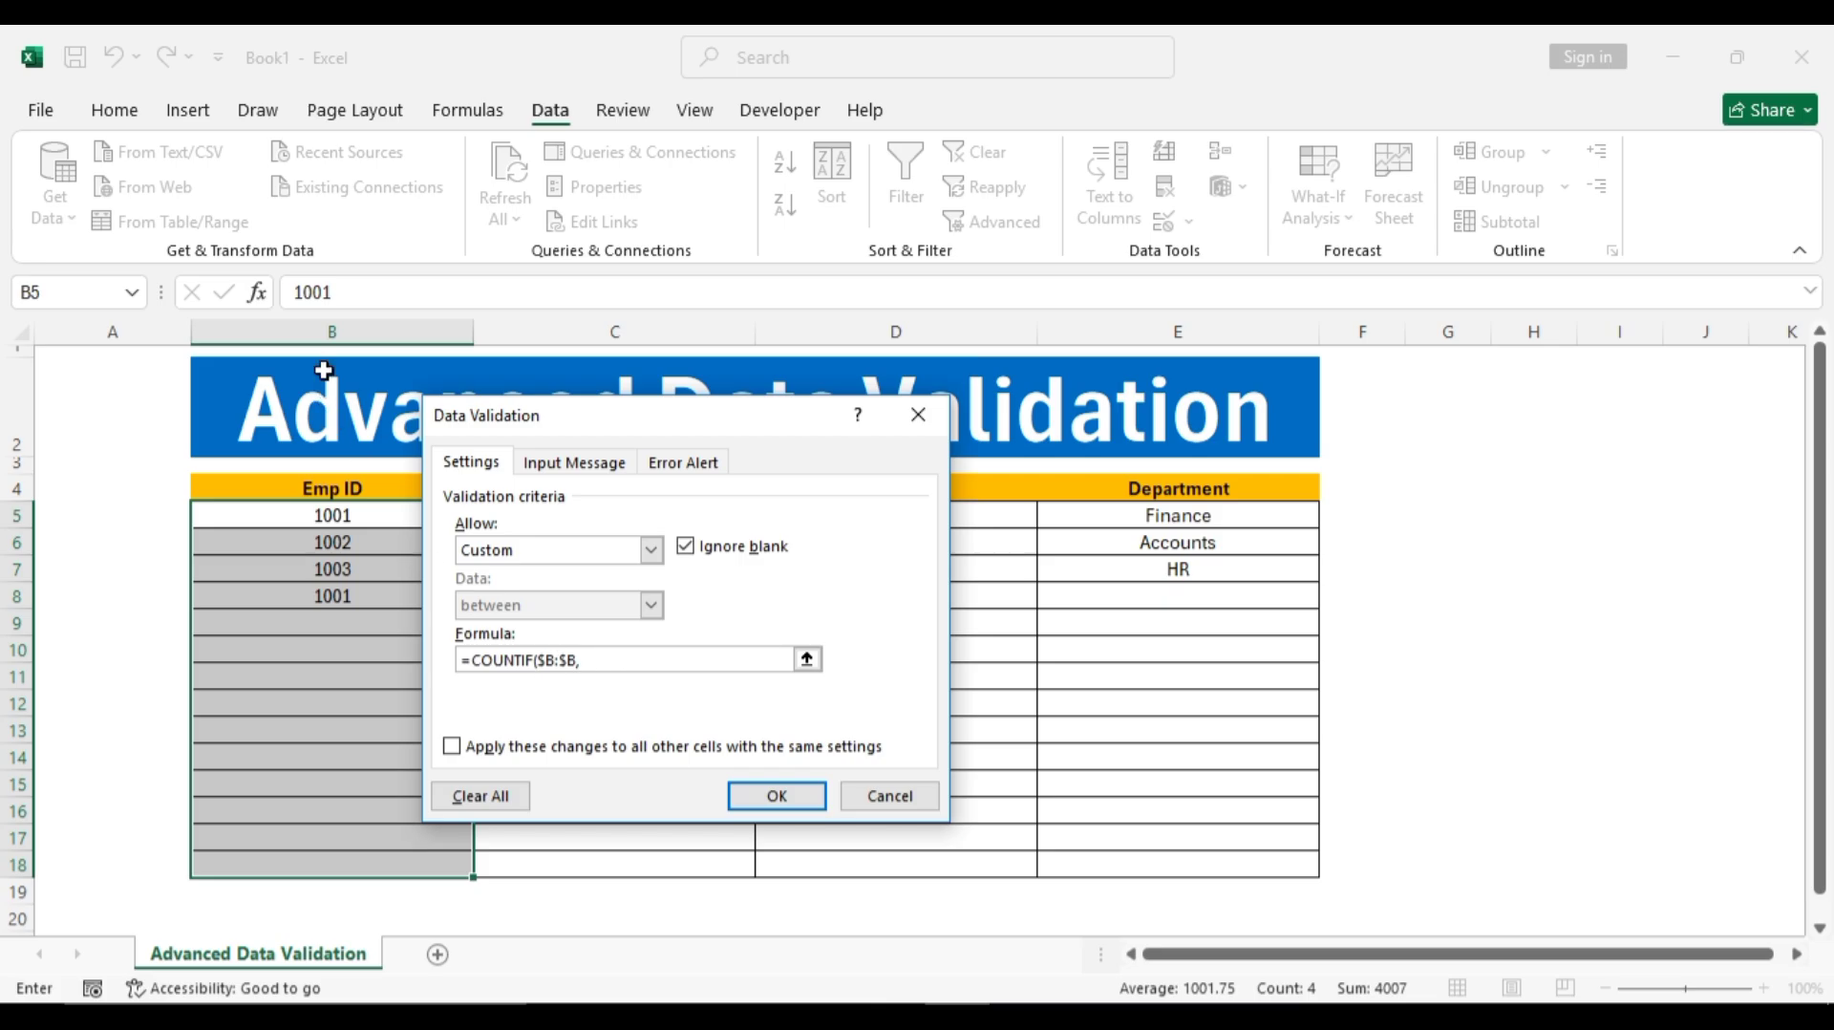
pyautogui.write(',')
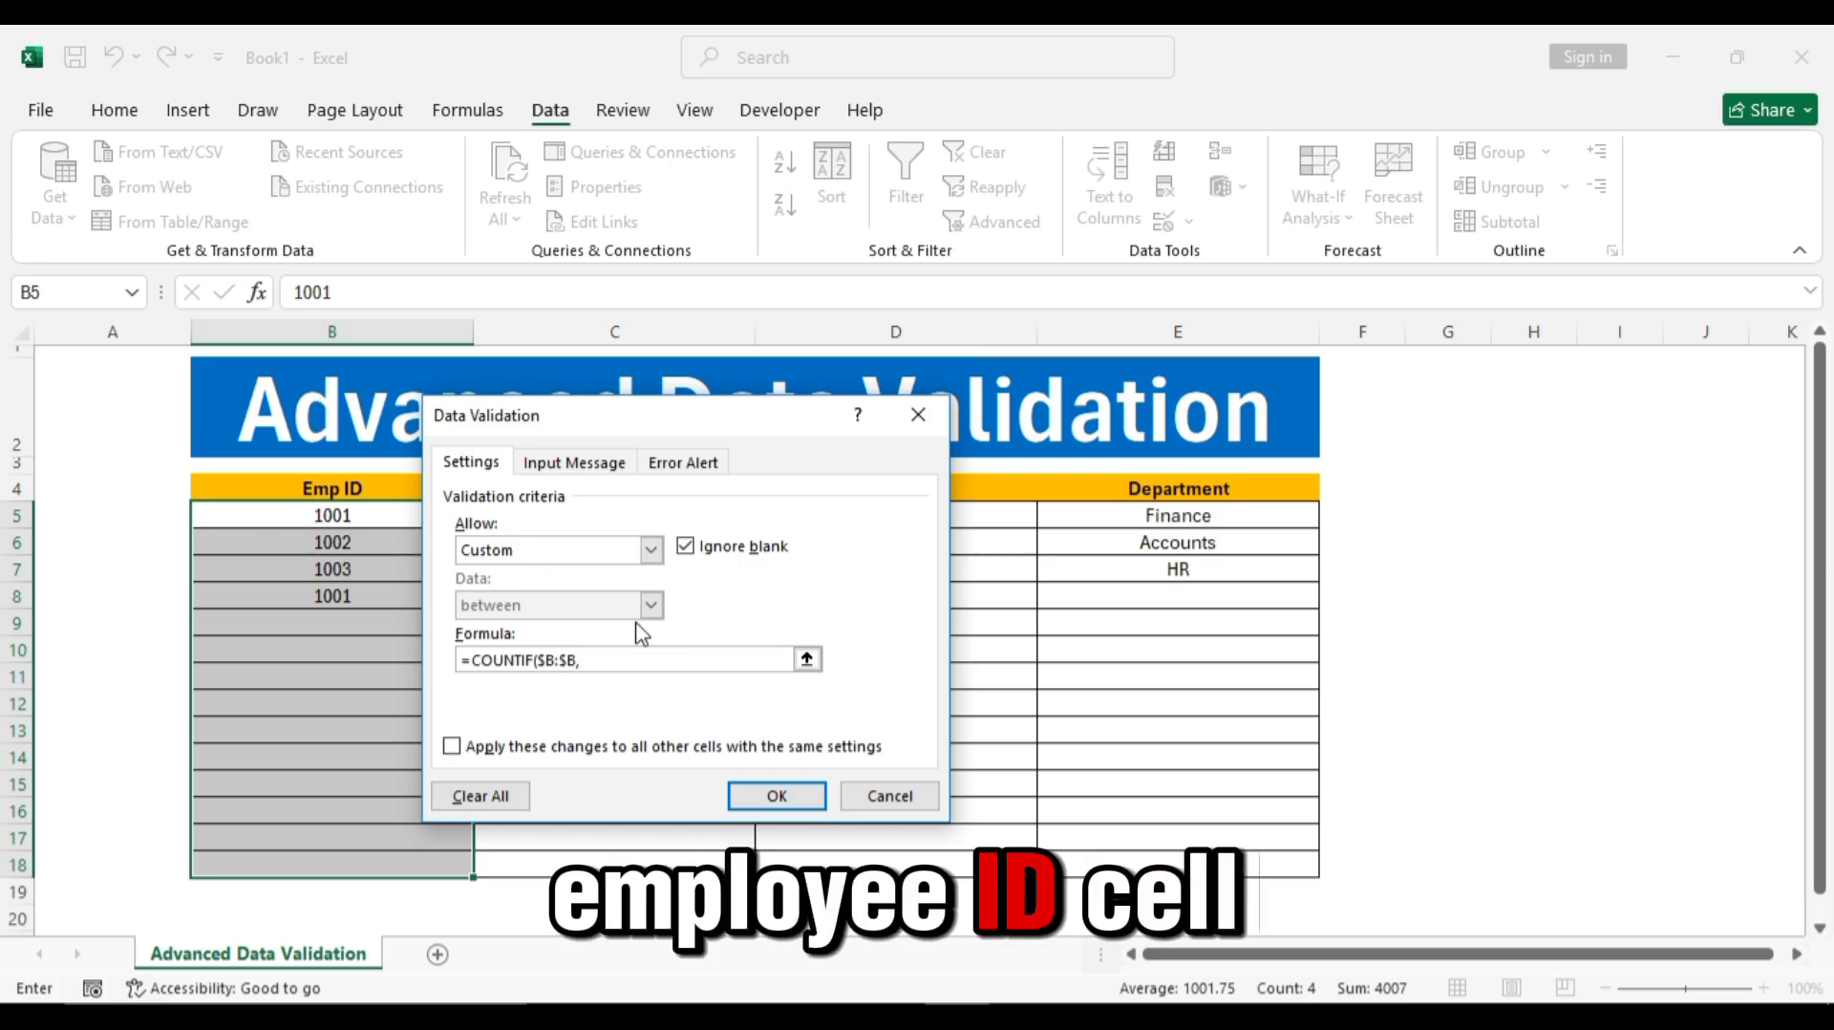
pyautogui.write('B5')
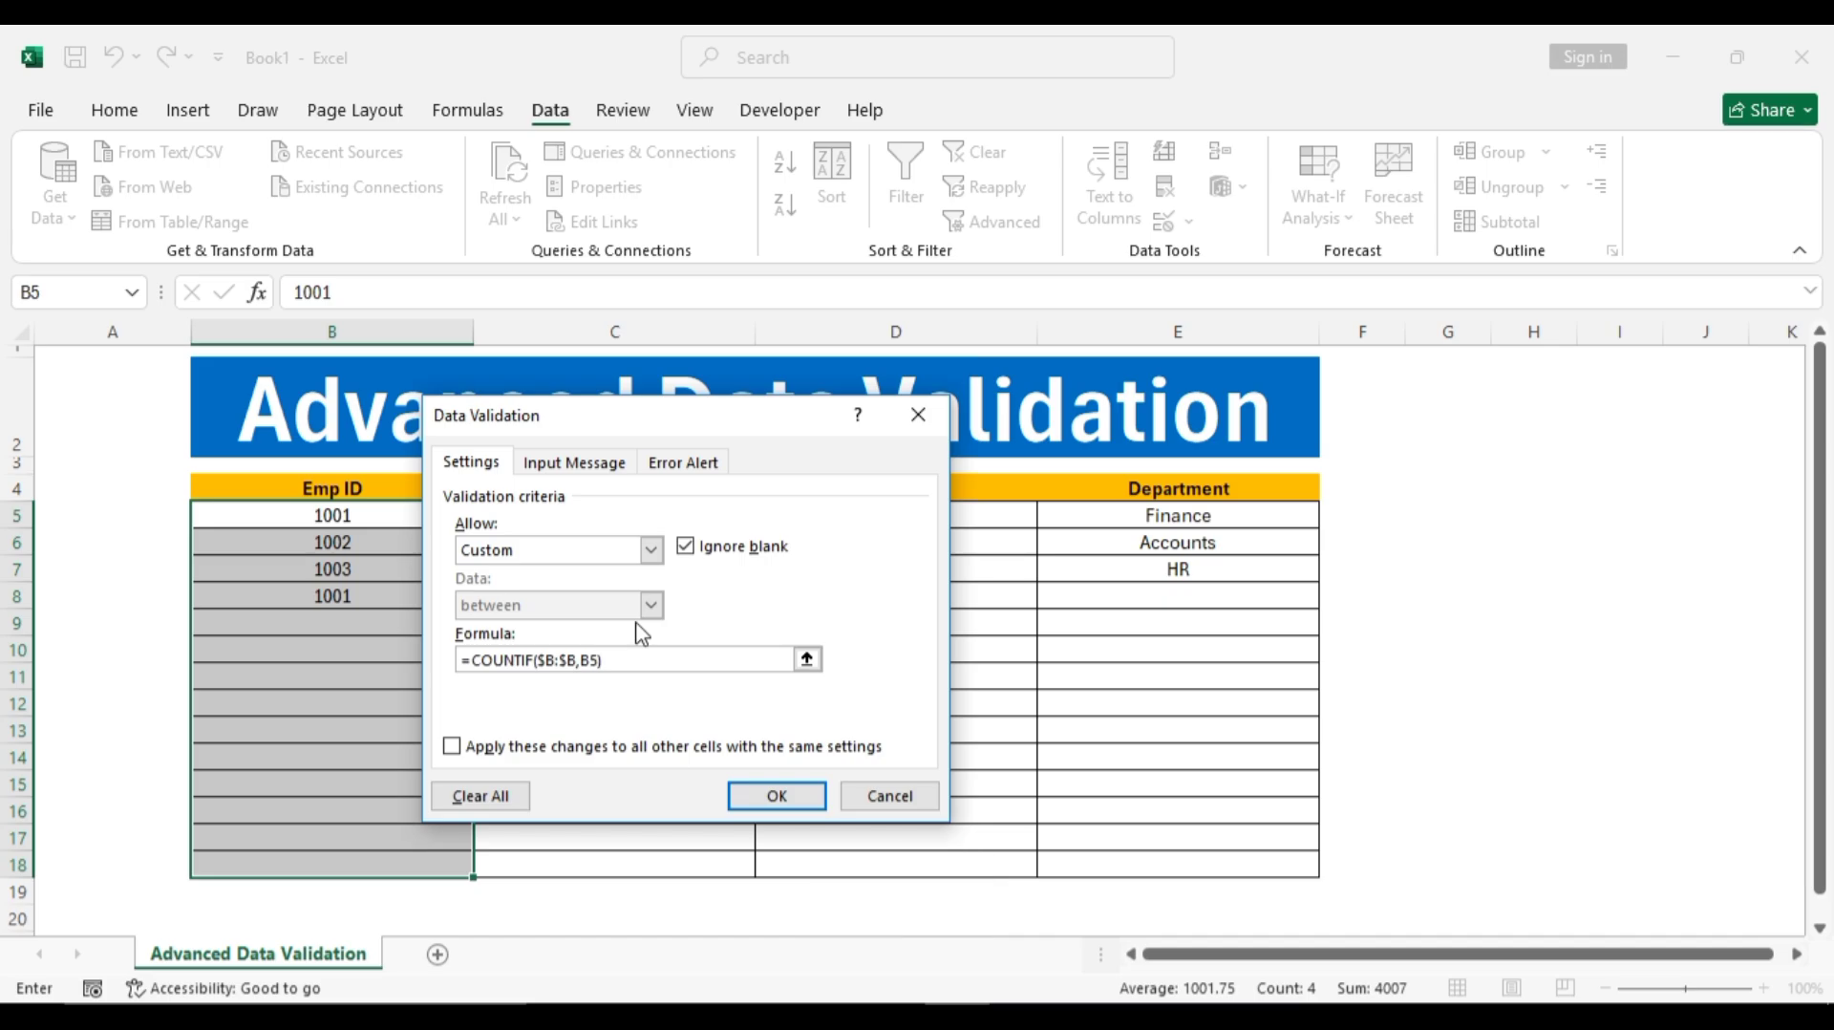
pyautogui.write(')=1')
pyautogui.click(753, 814)
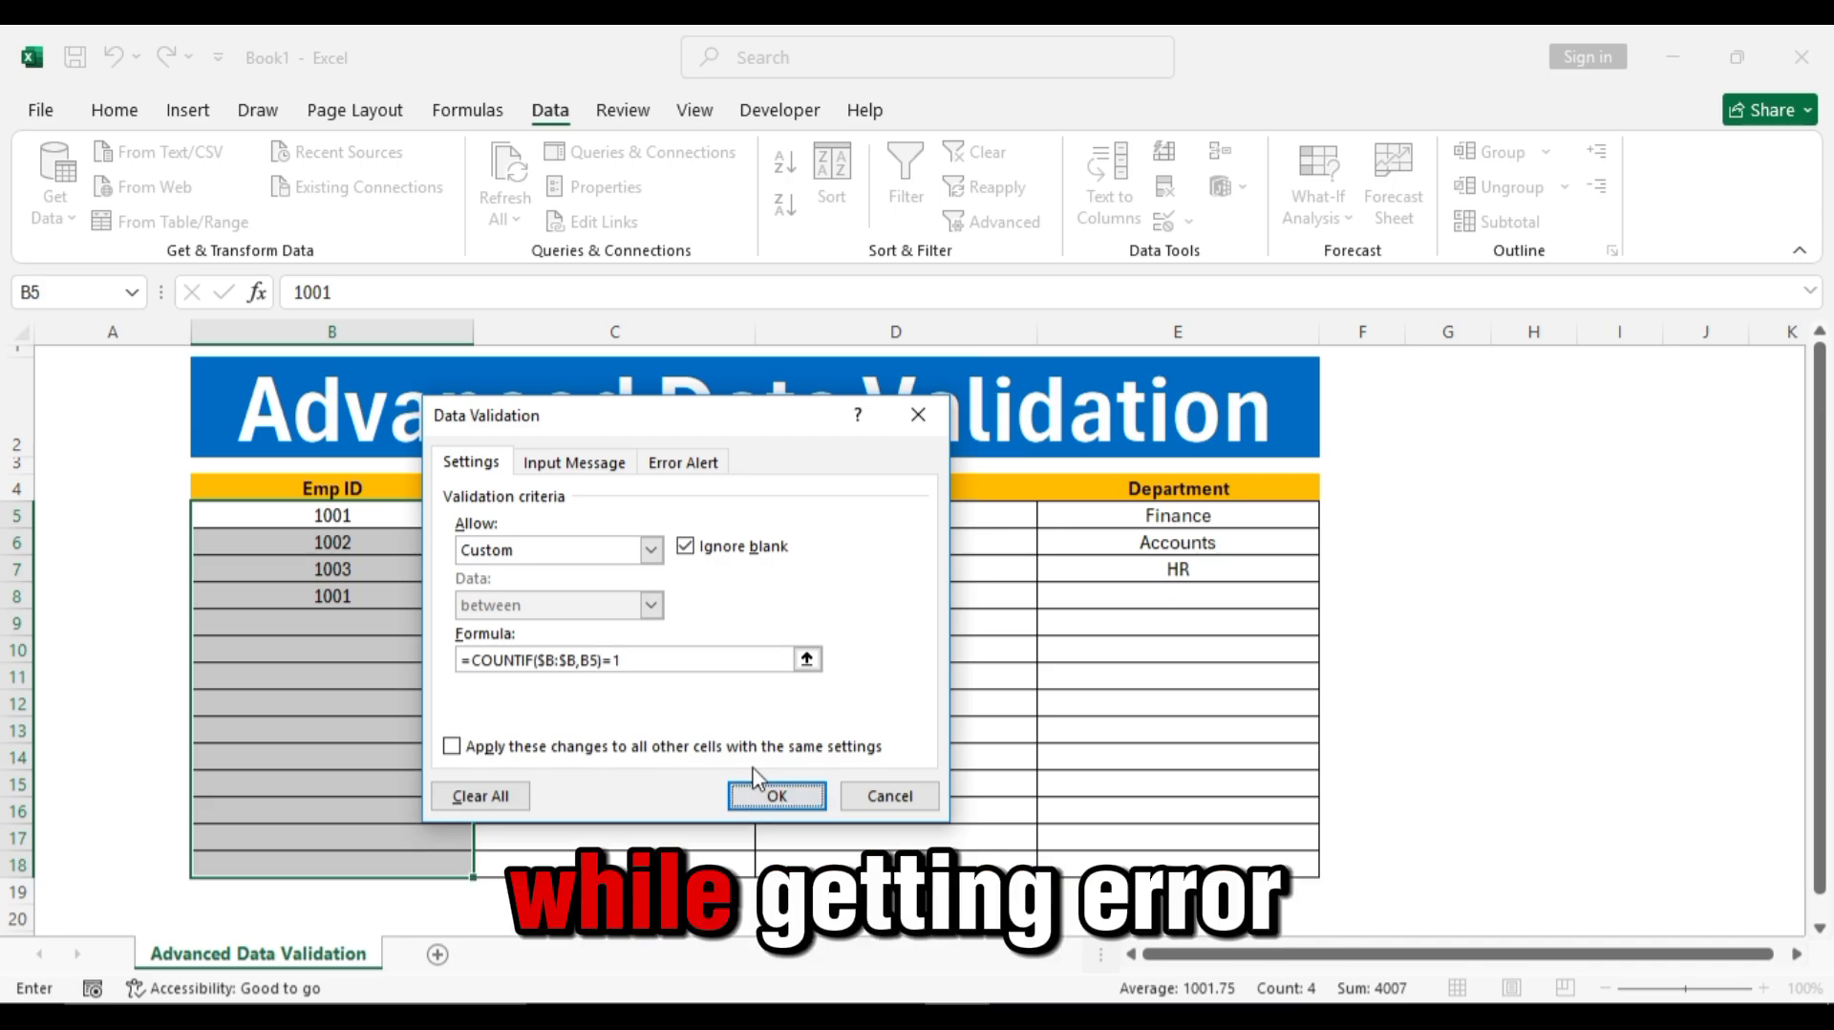
# - Give the validation rule's input message the title "Enter Unique Employee ID"
pyautogui.click(535, 466)
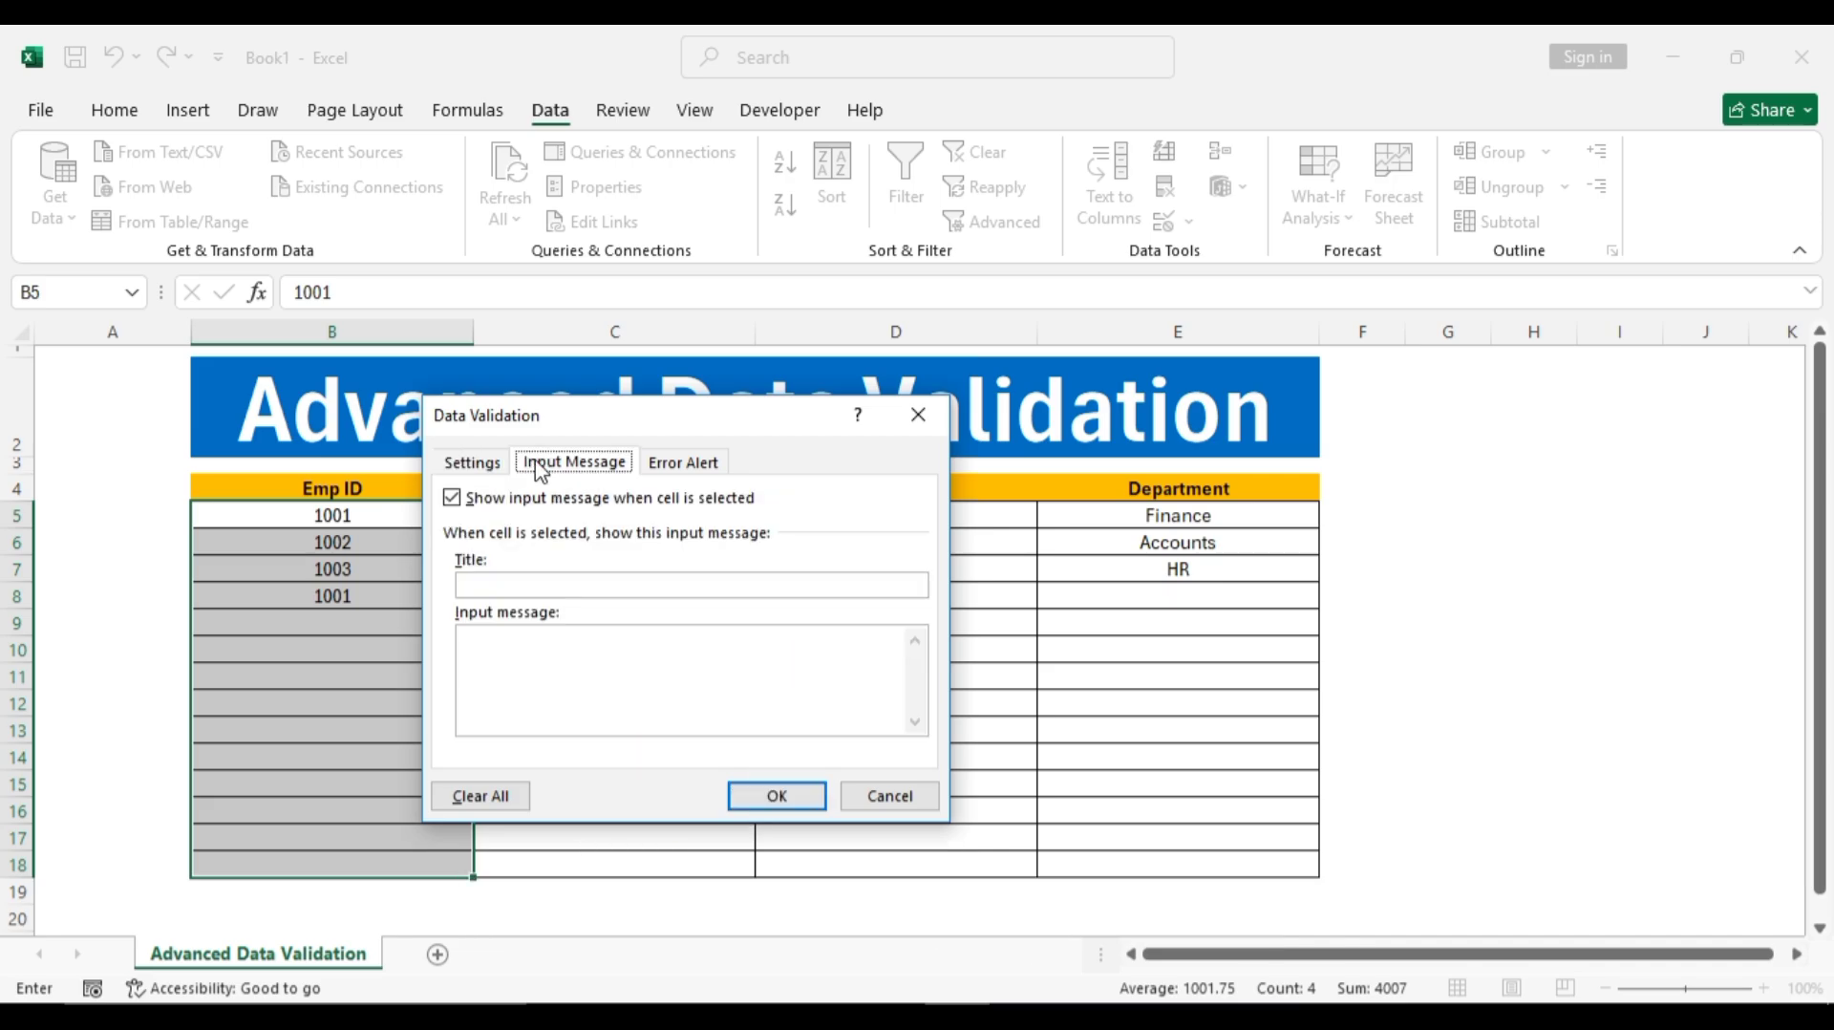
pyautogui.click(513, 584)
pyautogui.write('uNQI')
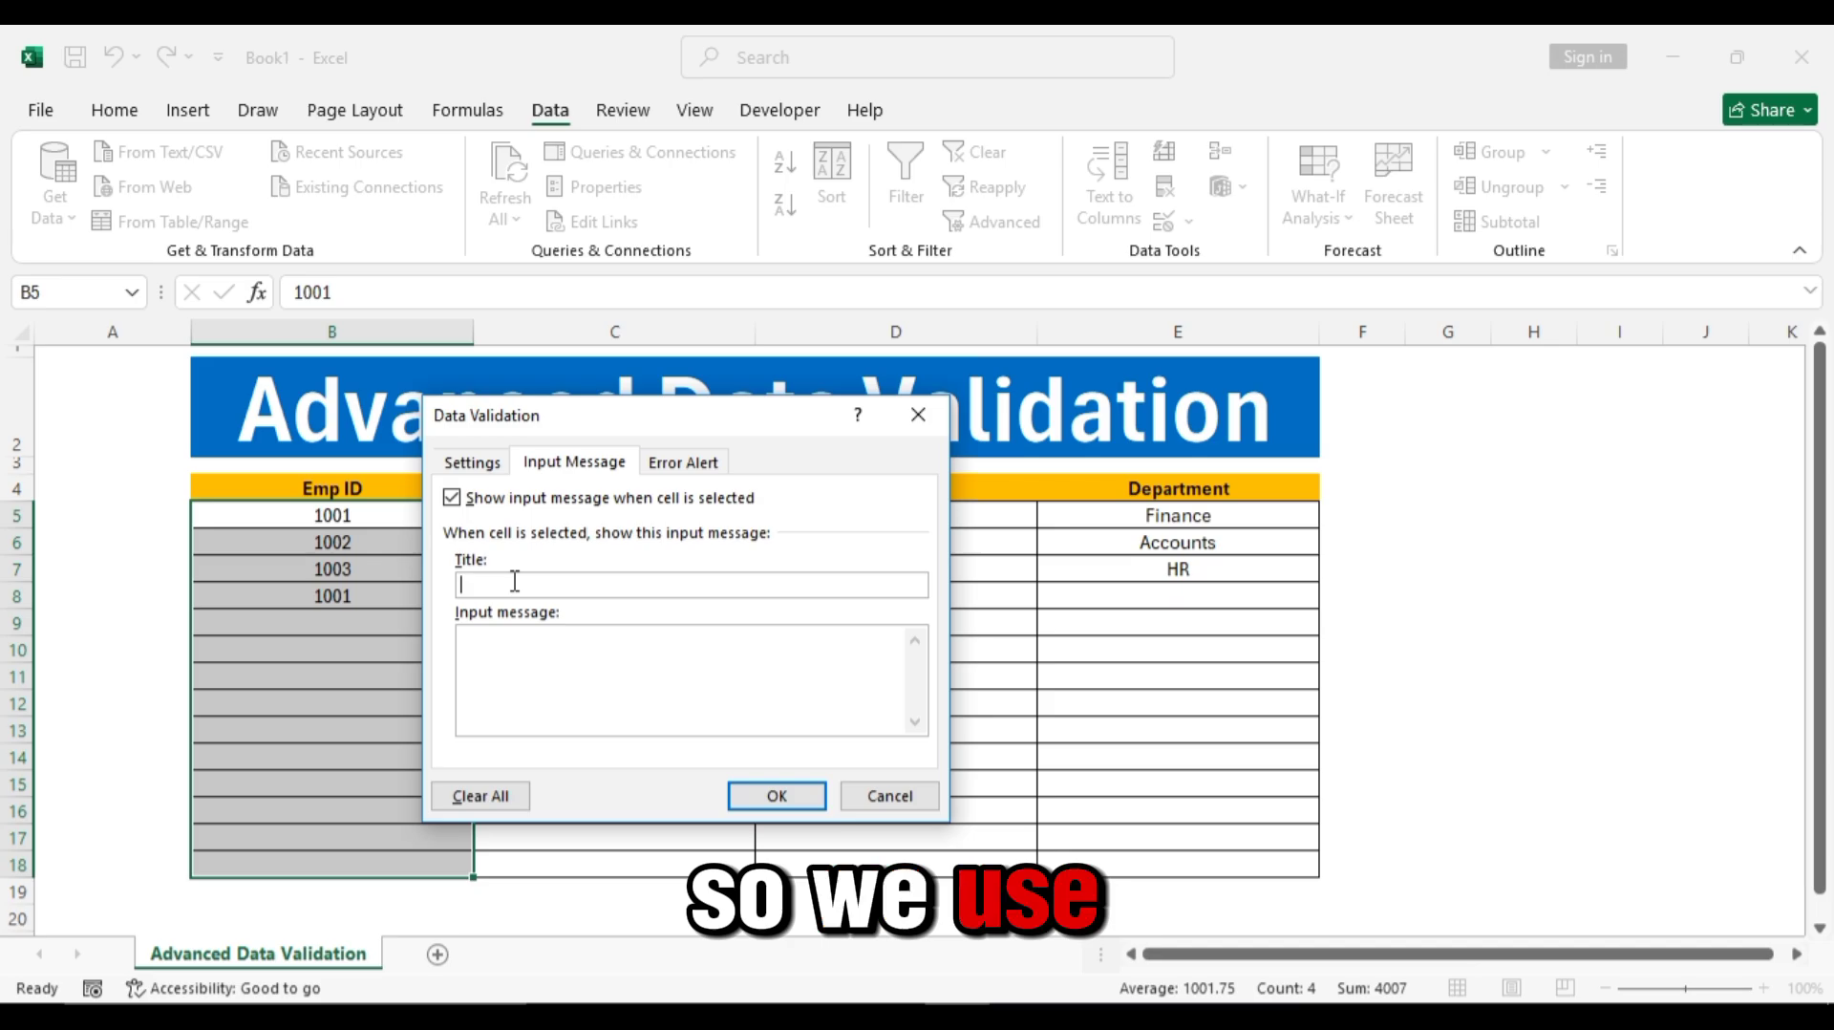
pyautogui.press('BackSpace')
pyautogui.press('BackSpace')
pyautogui.press('BackSpace')
pyautogui.press('BackSpace')
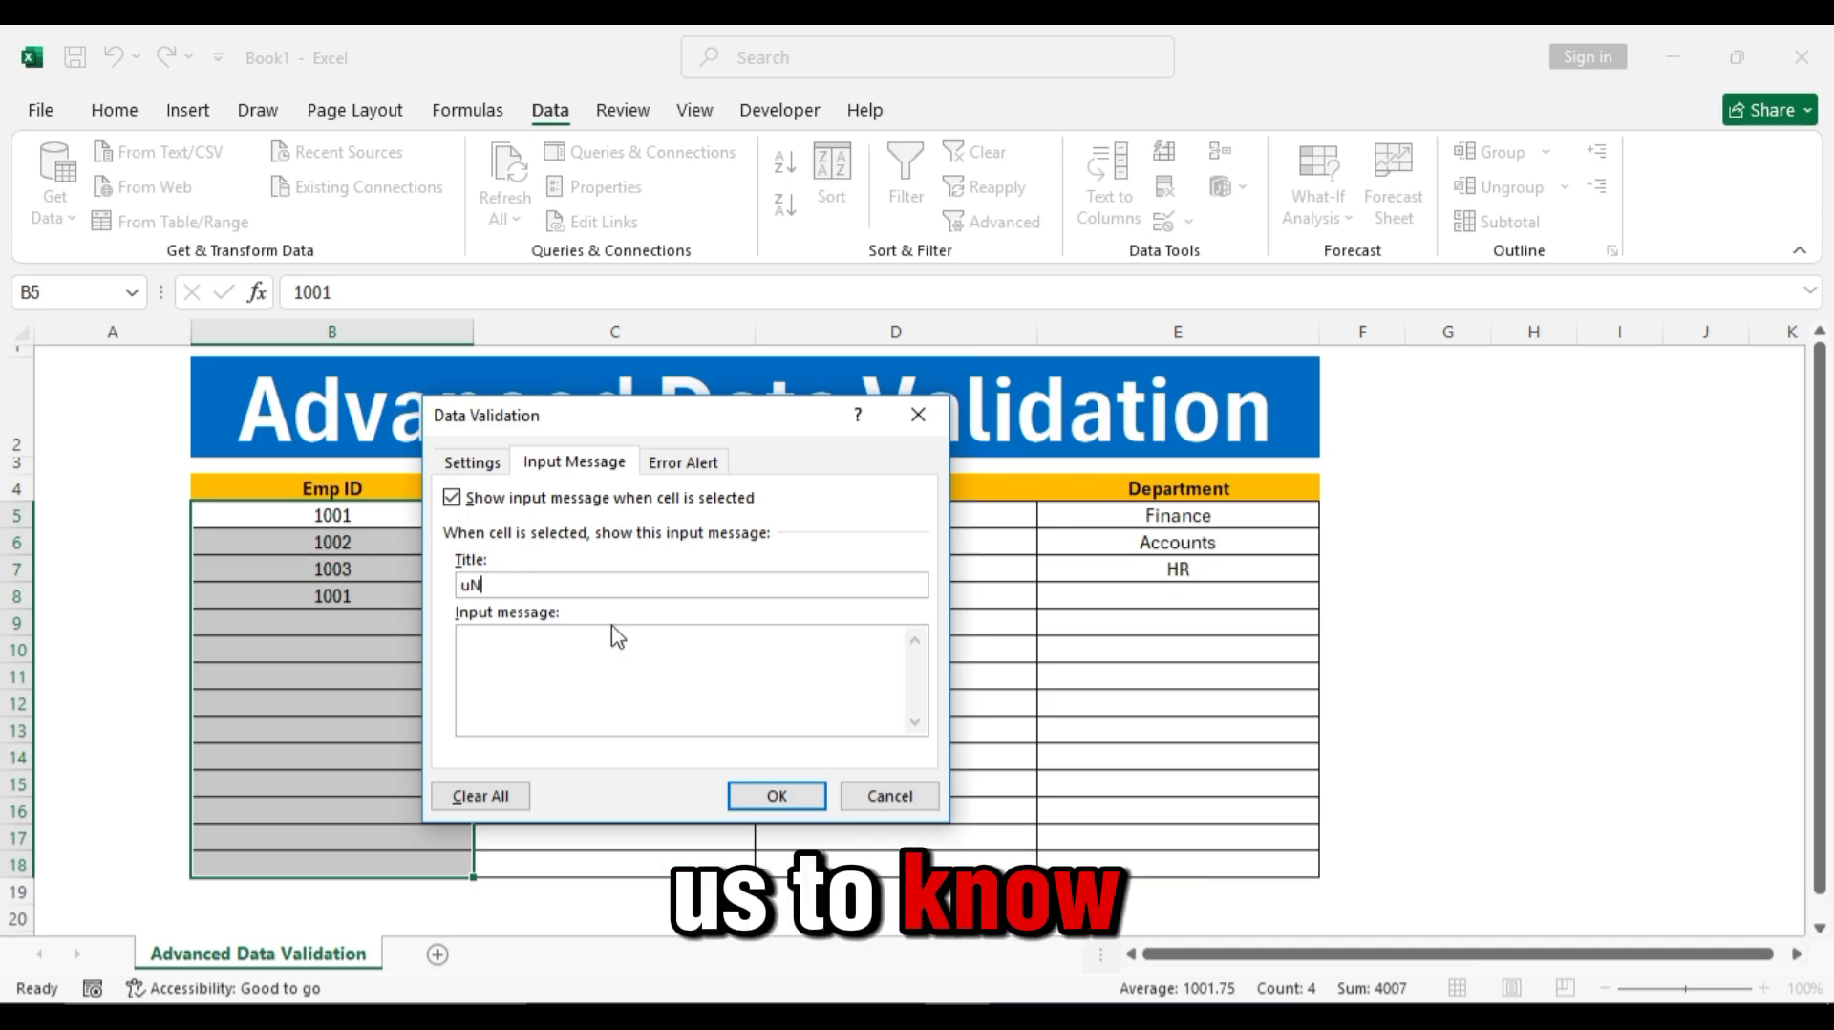
pyautogui.write('Unique E')
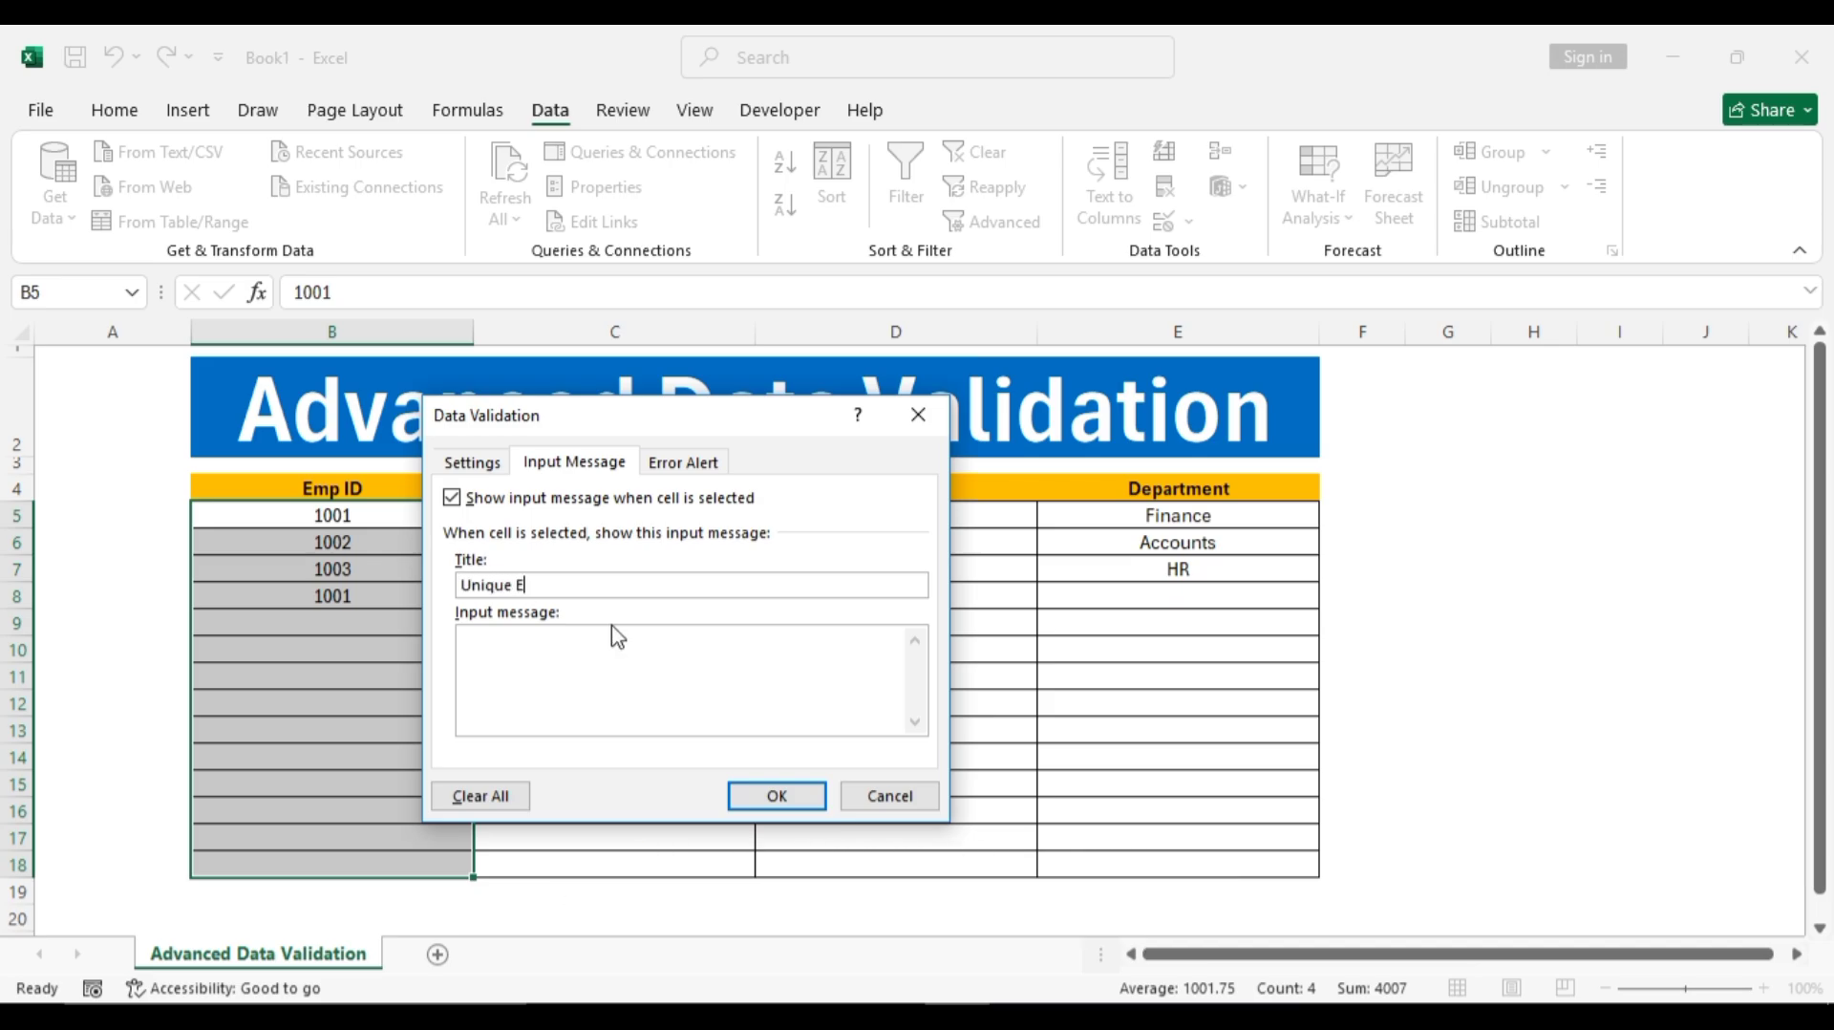
pyautogui.write('mployee I')
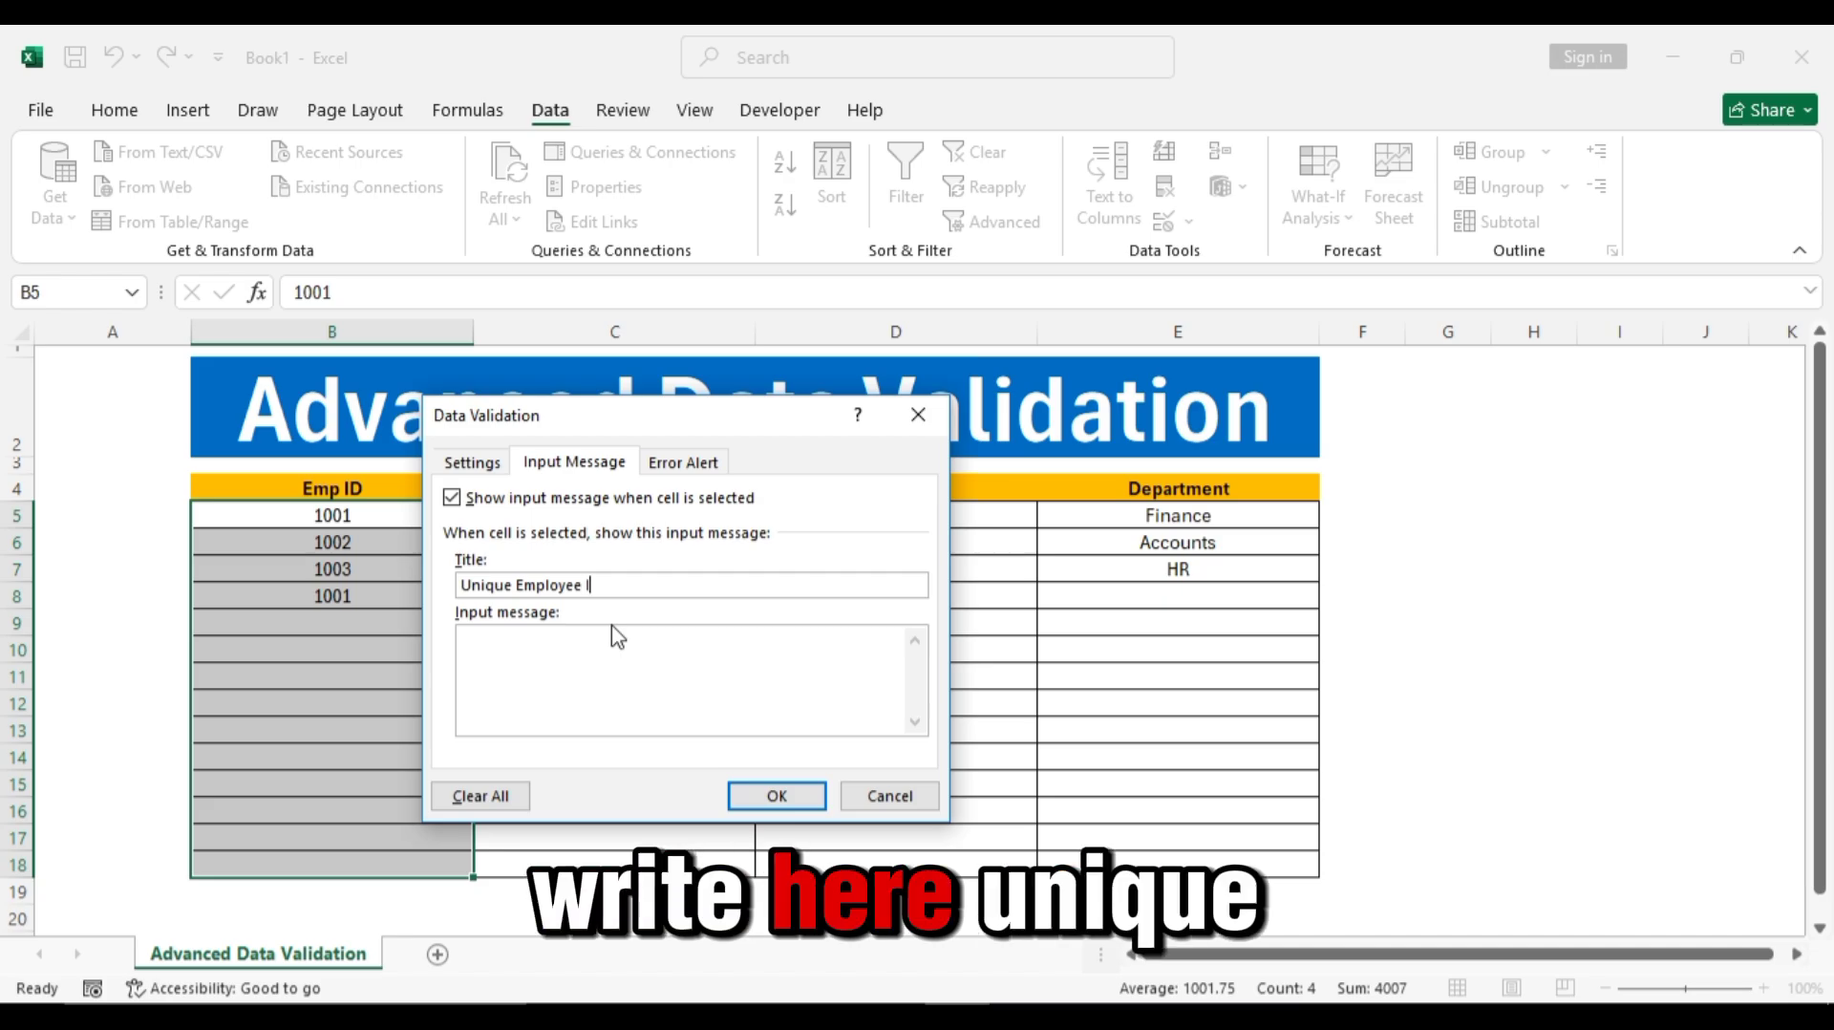
pyautogui.write('D')
pyautogui.press('BackSpace')
pyautogui.press('BackSpace')
pyautogui.press('BackSpace')
pyautogui.press('BackSpace')
pyautogui.press('BackSpace')
pyautogui.press('BackSpace')
pyautogui.press('BackSpace')
pyautogui.press('BackSpace')
pyautogui.press('BackSpace')
pyautogui.press('BackSpace')
pyautogui.press('BackSpace')
pyautogui.press('BackSpace')
pyautogui.press('BackSpace')
pyautogui.press('BackSpace')
pyautogui.press('BackSpace')
pyautogui.press('BackSpace')
pyautogui.press('BackSpace')
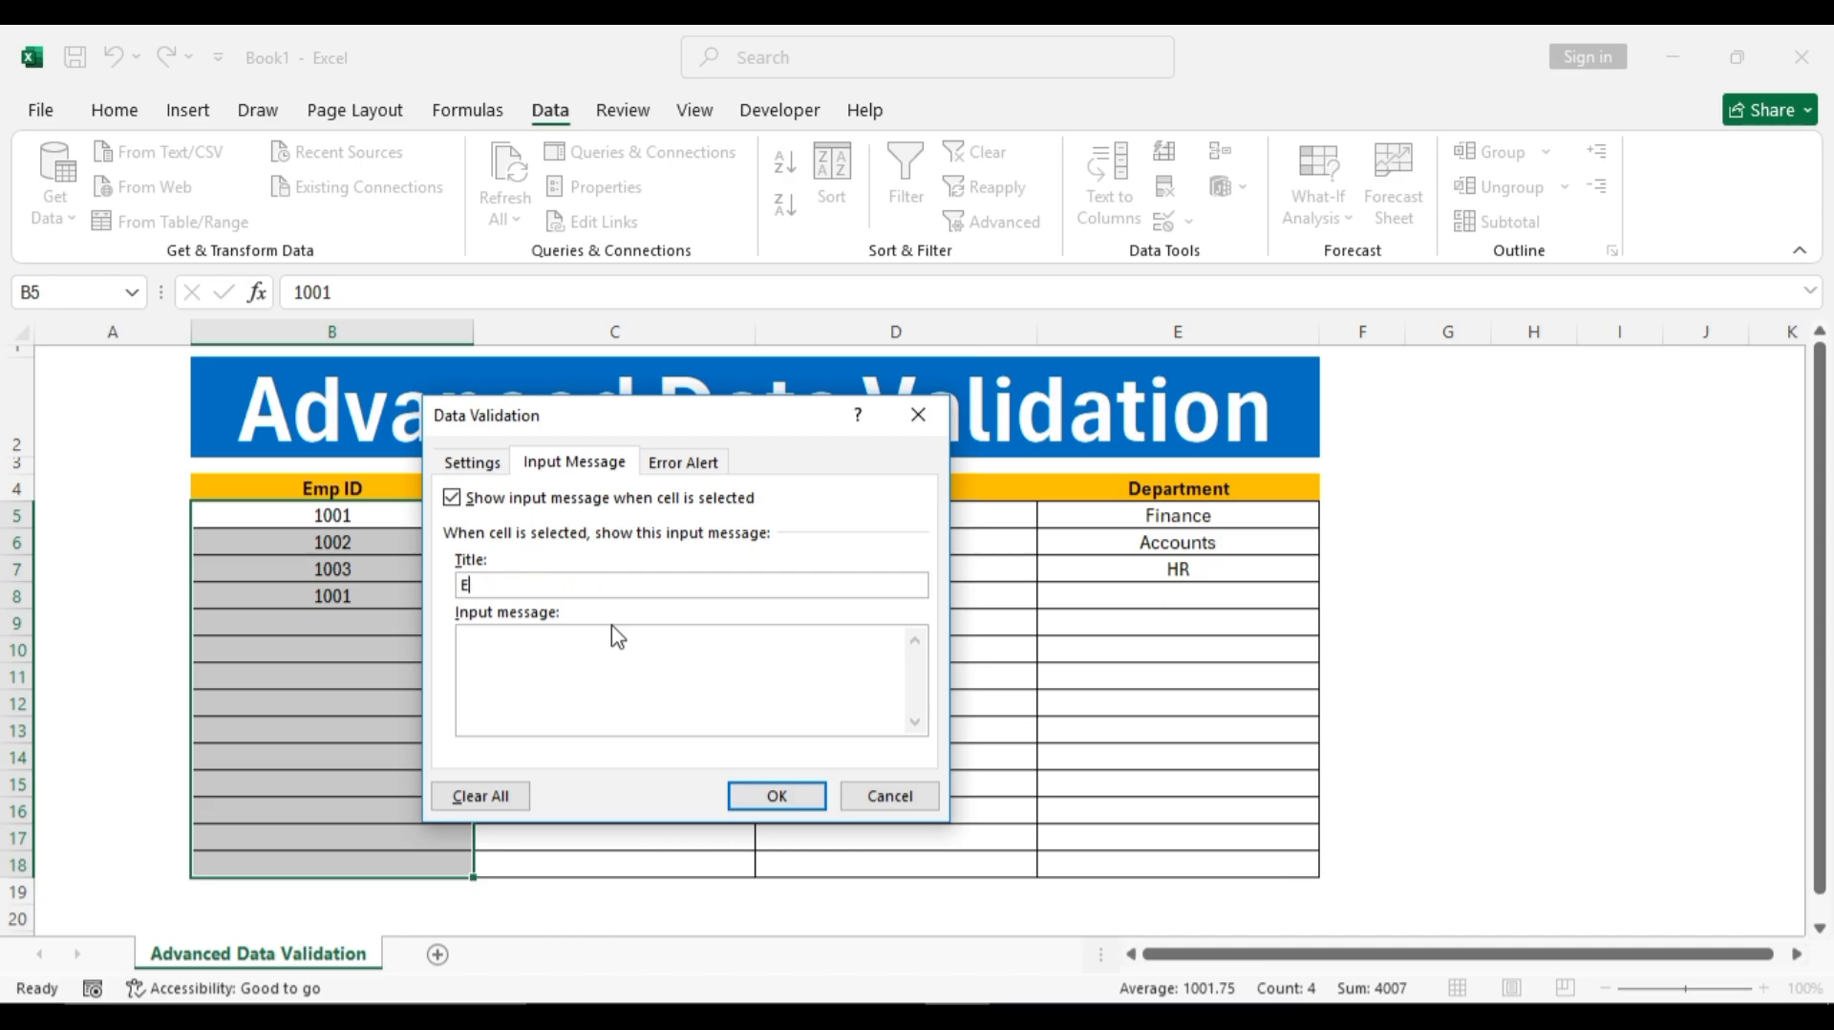
pyautogui.write('Enter Unique Employee ID')
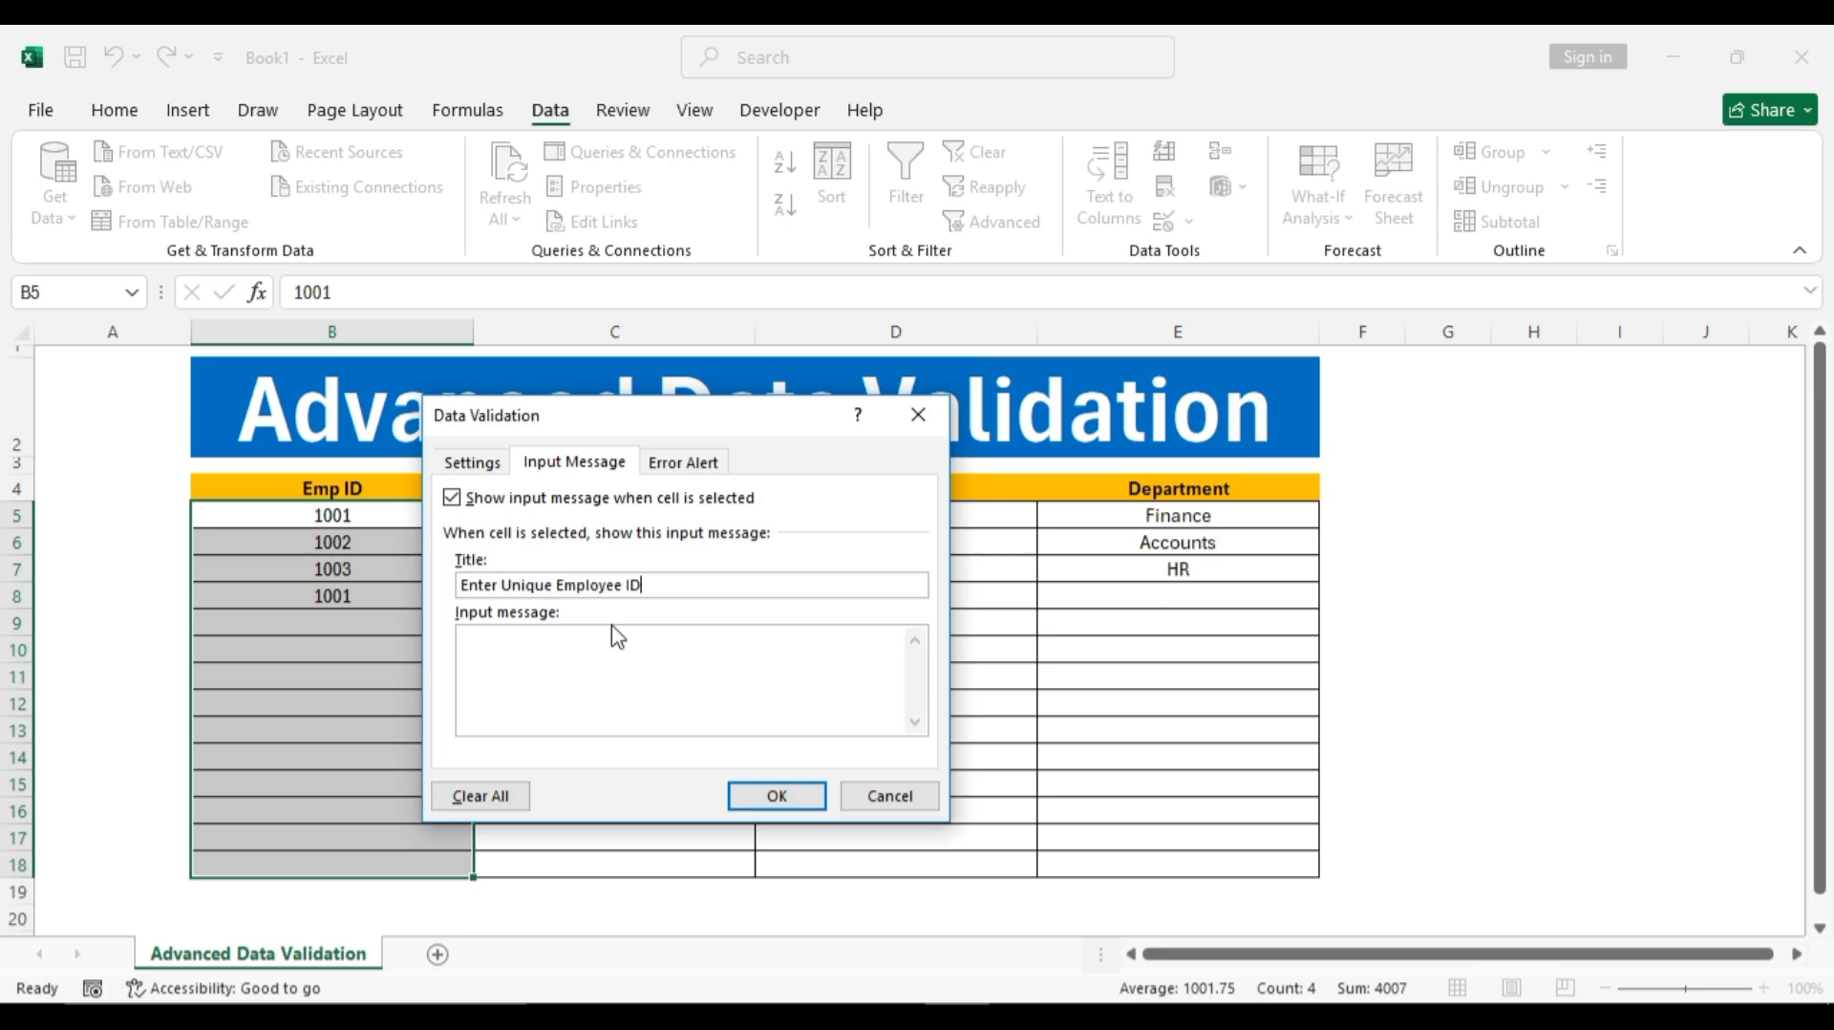
# - Title the Stop error alert "Duplicate Employee ID Not Allow" and apply the validation rule to the selected cells
pyautogui.click(670, 463)
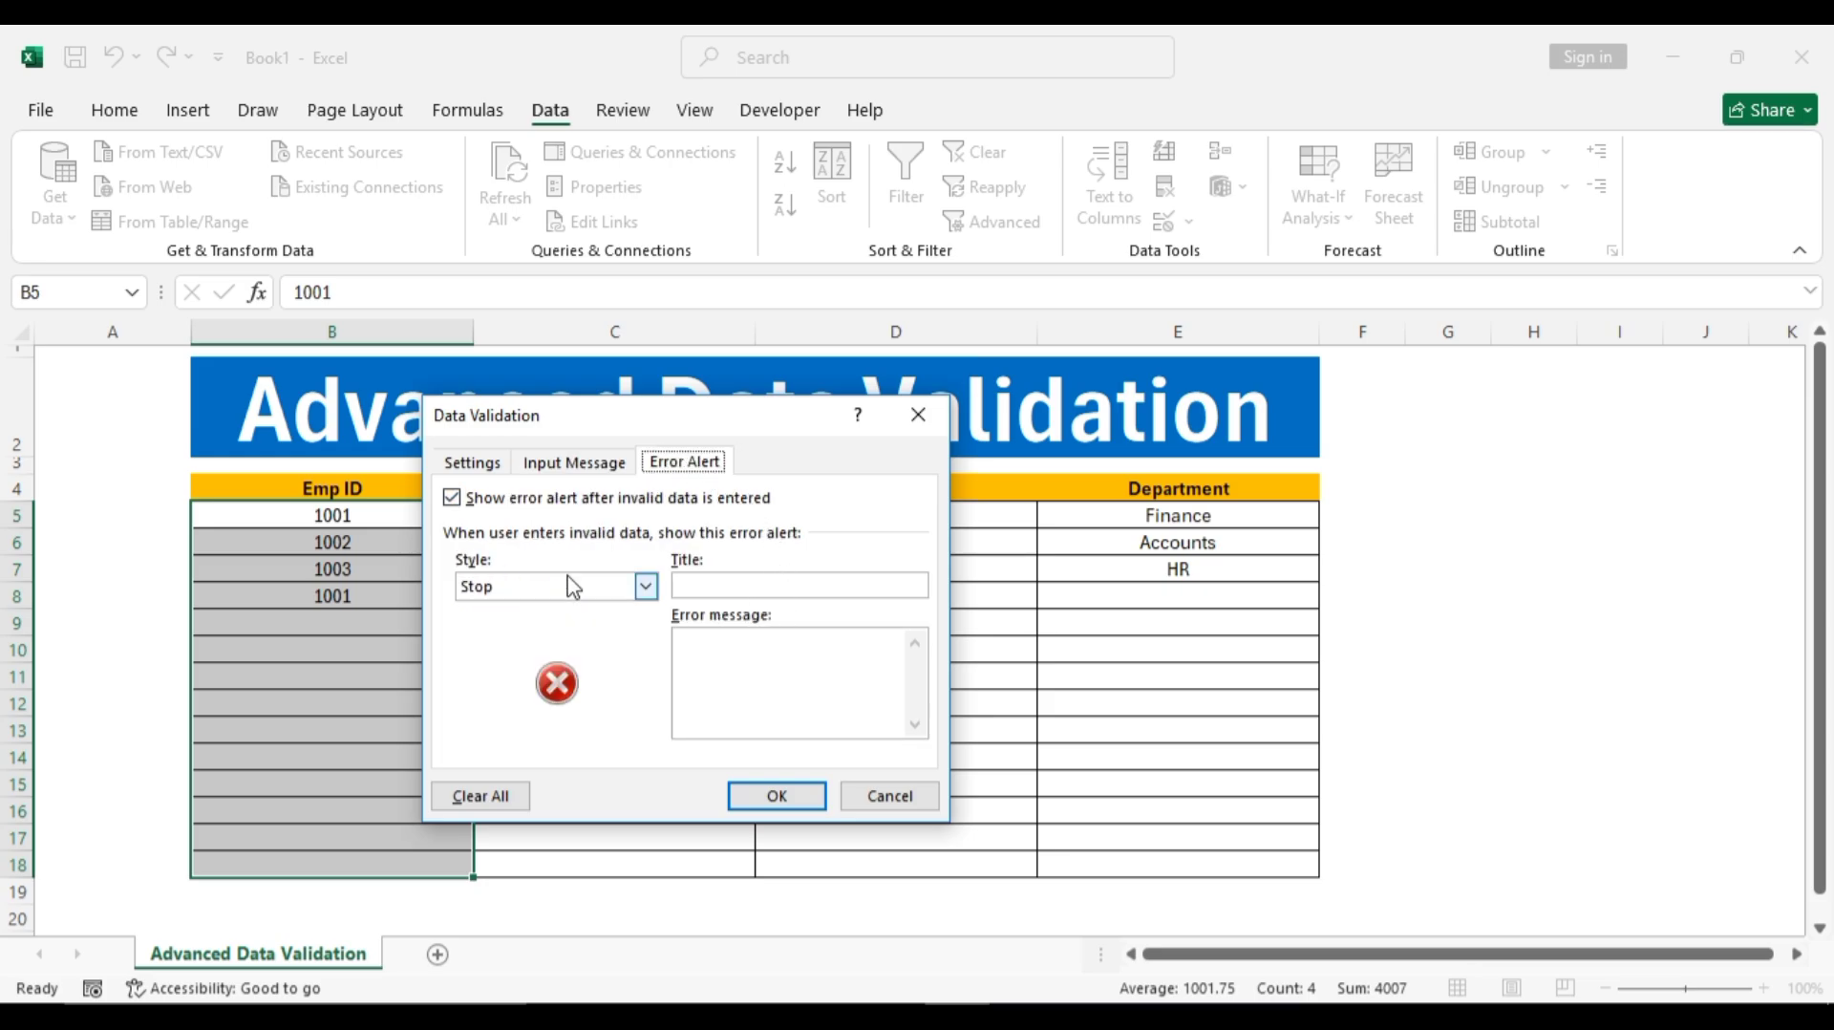
pyautogui.click(703, 586)
pyautogui.write('Dup')
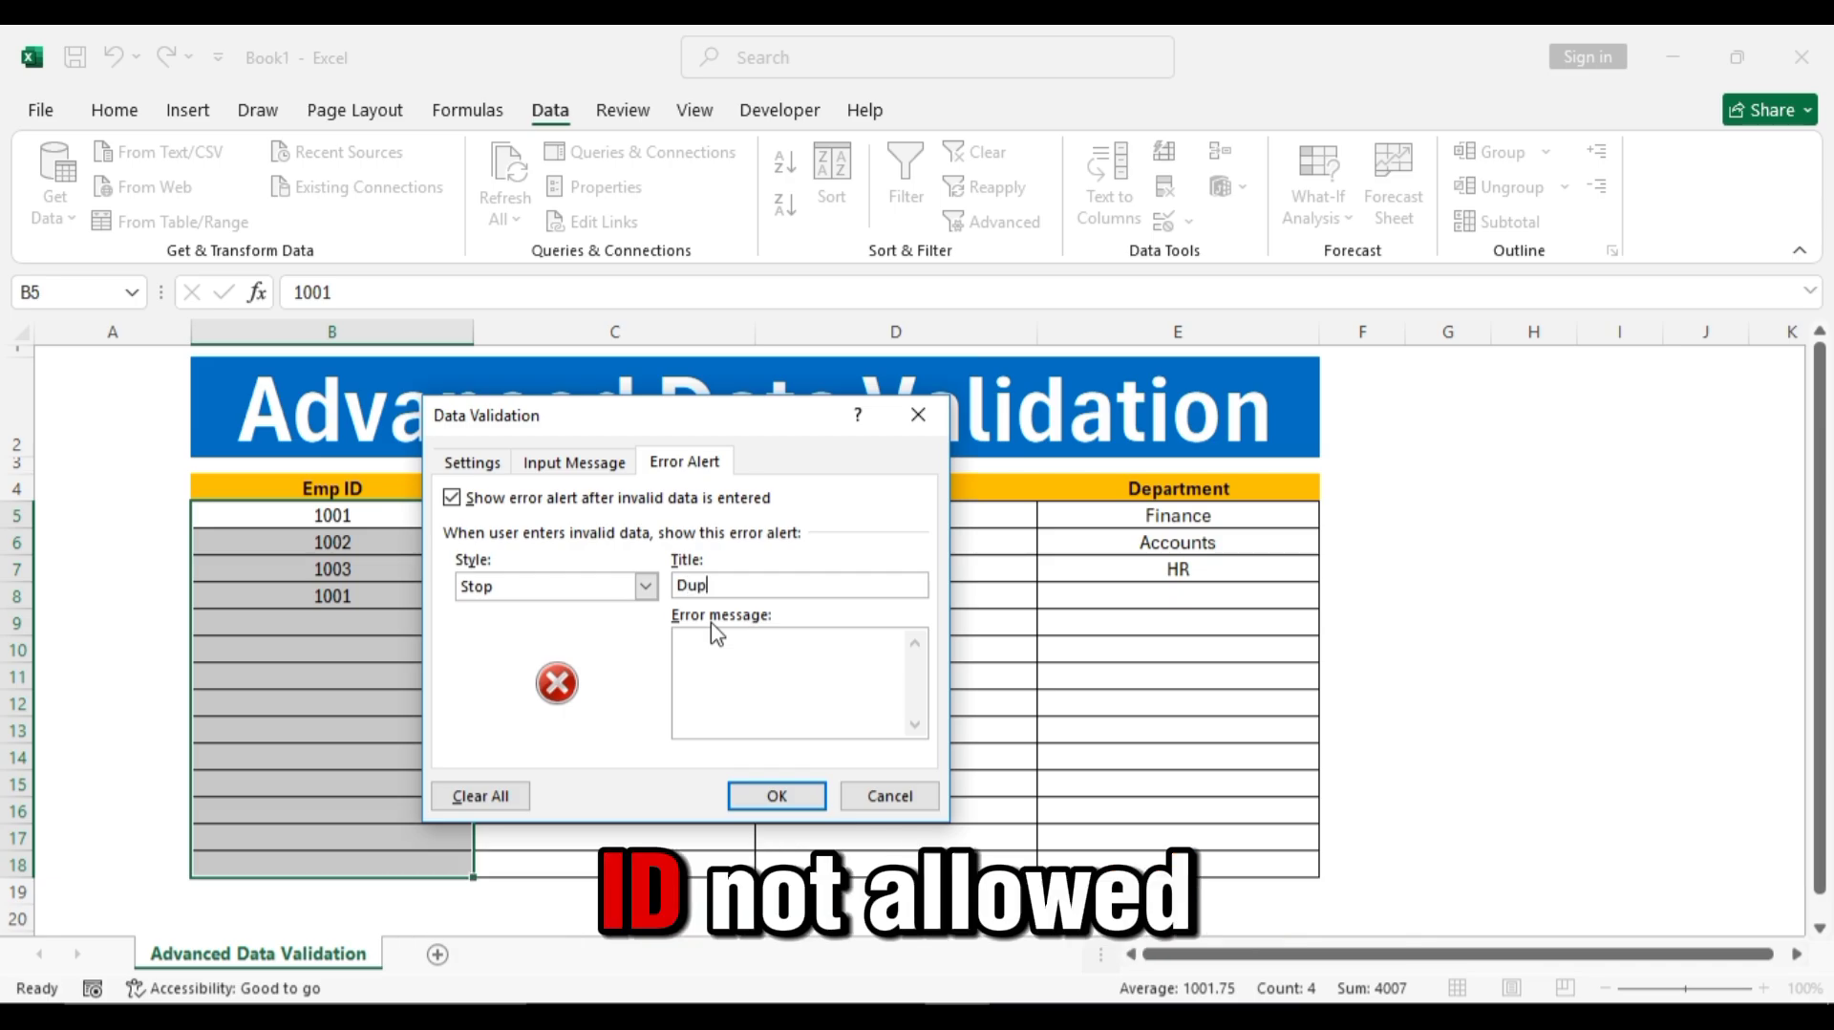
pyautogui.write('licate Employ')
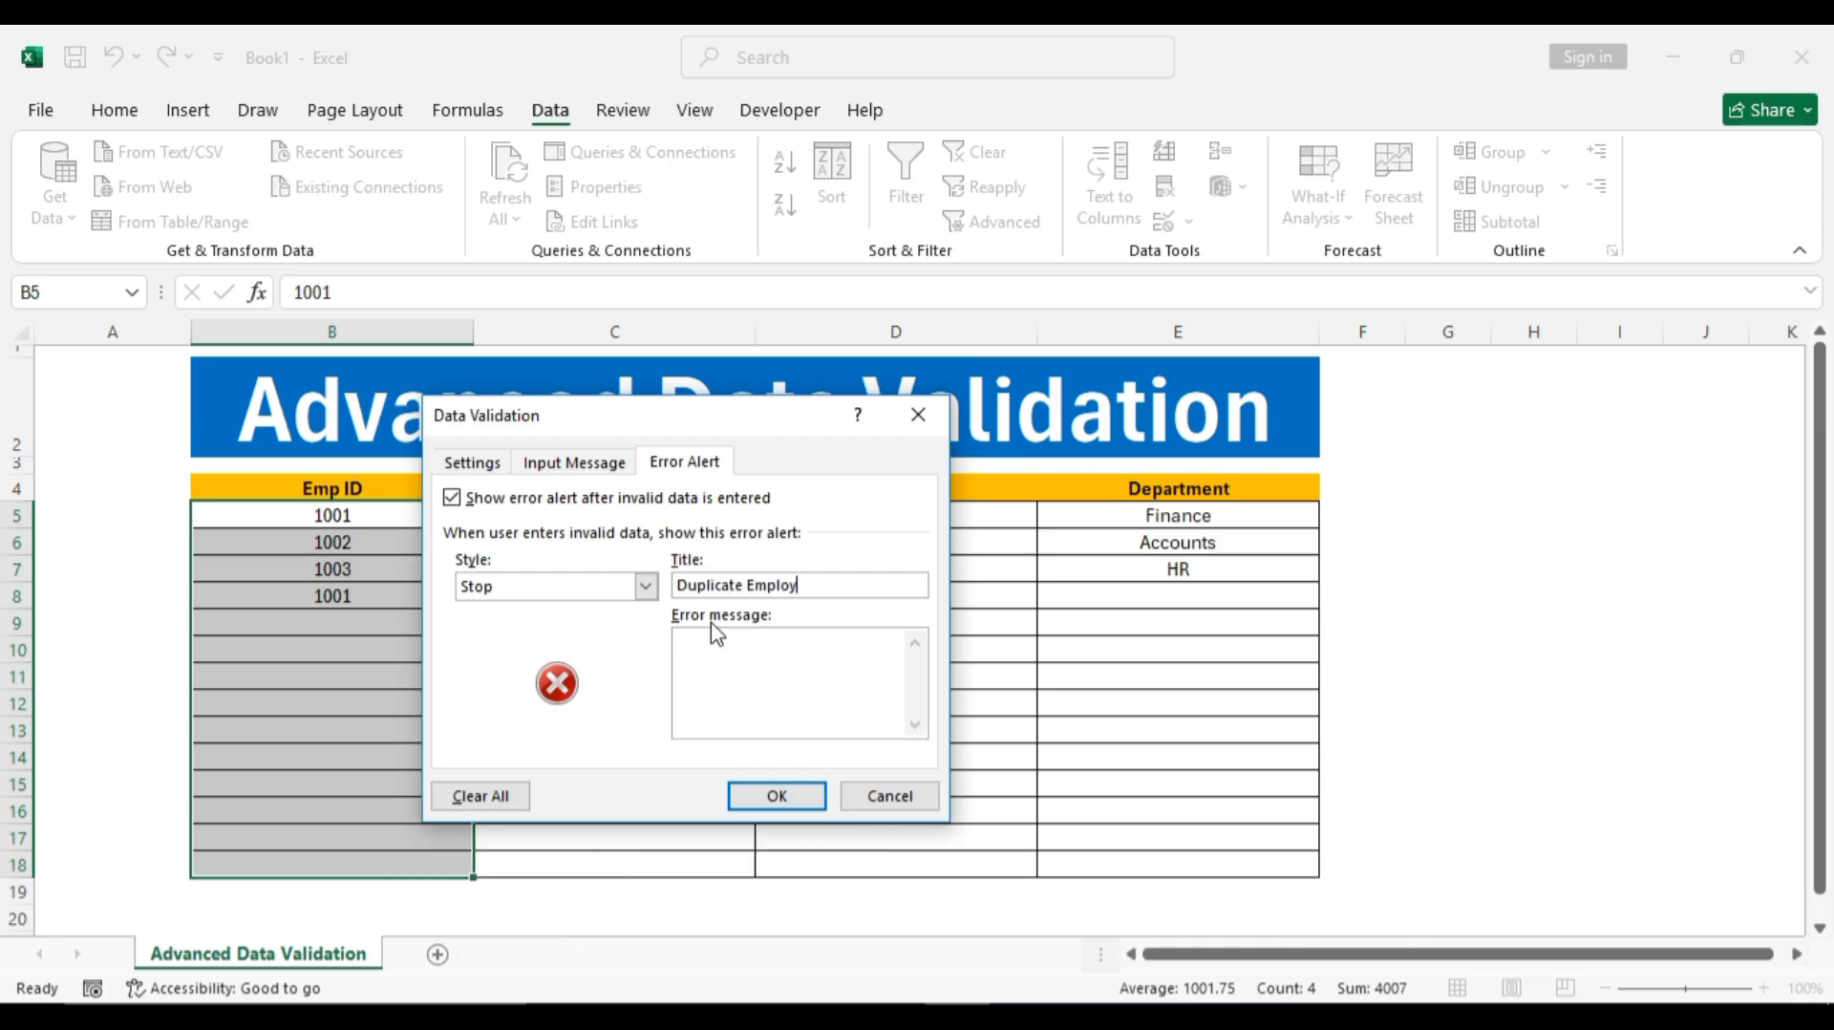
pyautogui.write('ee ID Not ')
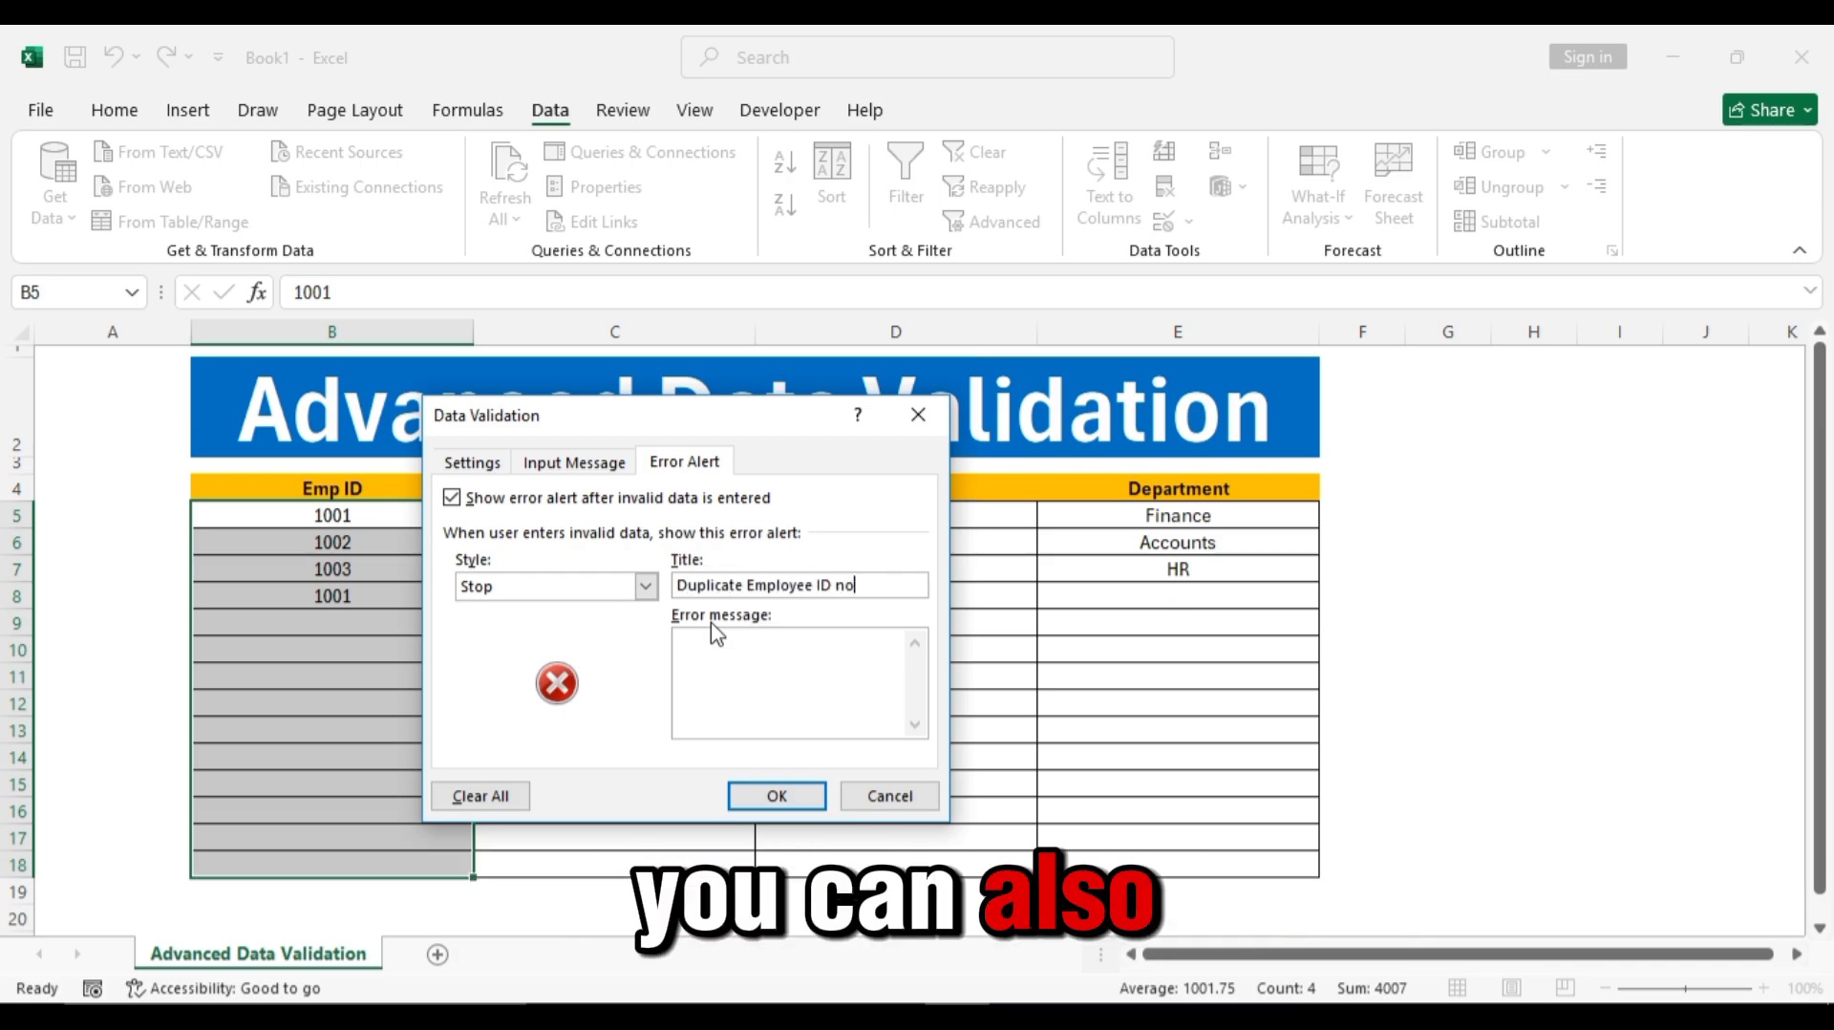
pyautogui.write('Allowe')
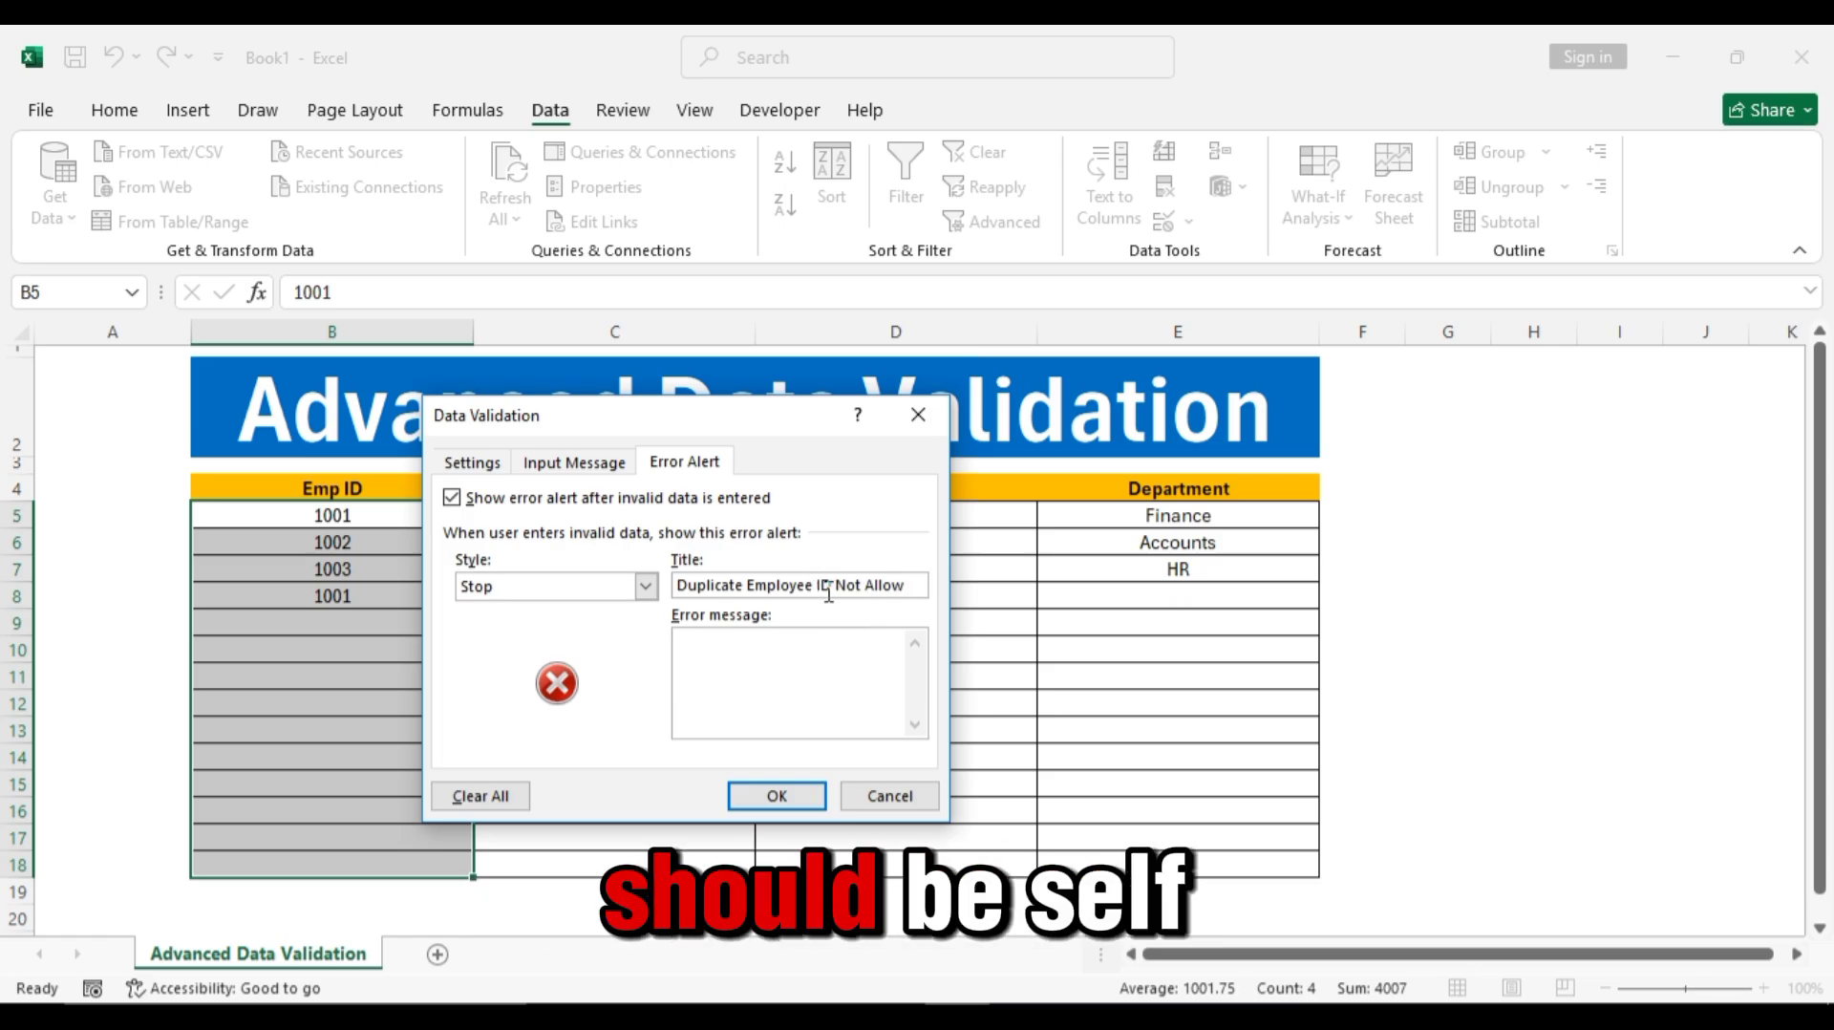
pyautogui.moveTo(814, 591); pyautogui.dragTo(787, 592)
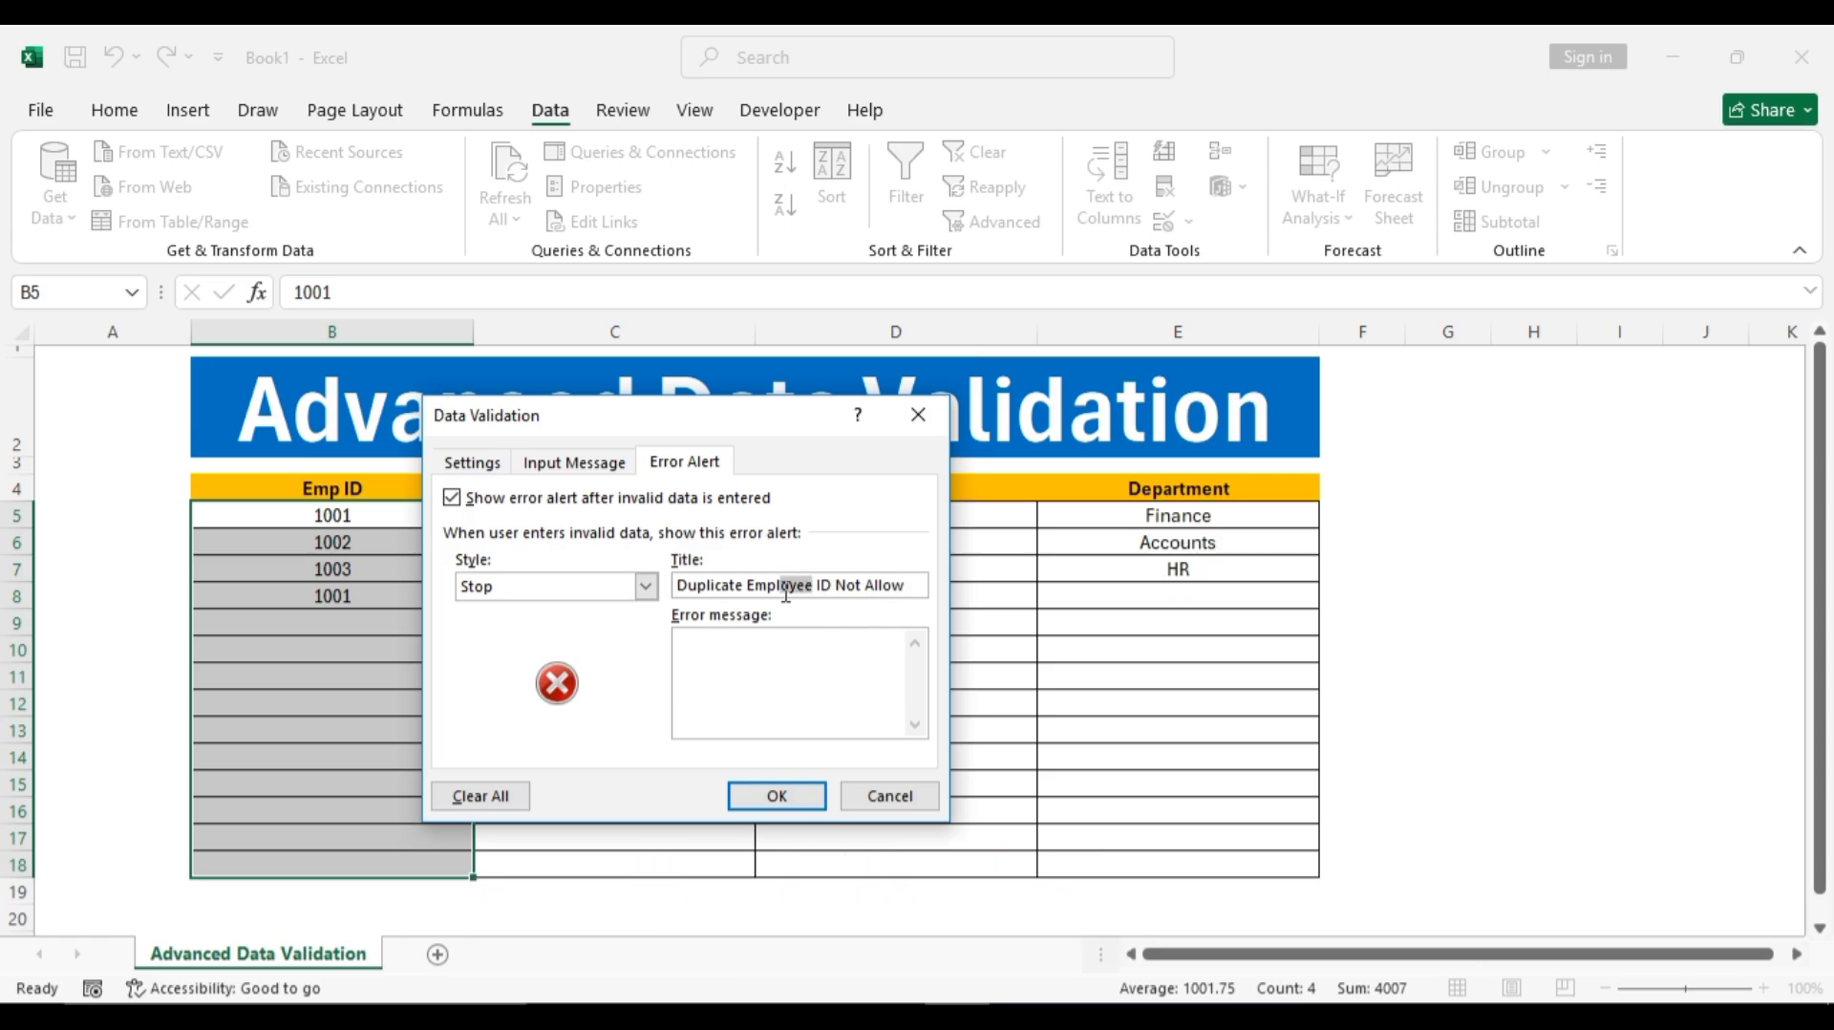
pyautogui.click(820, 657)
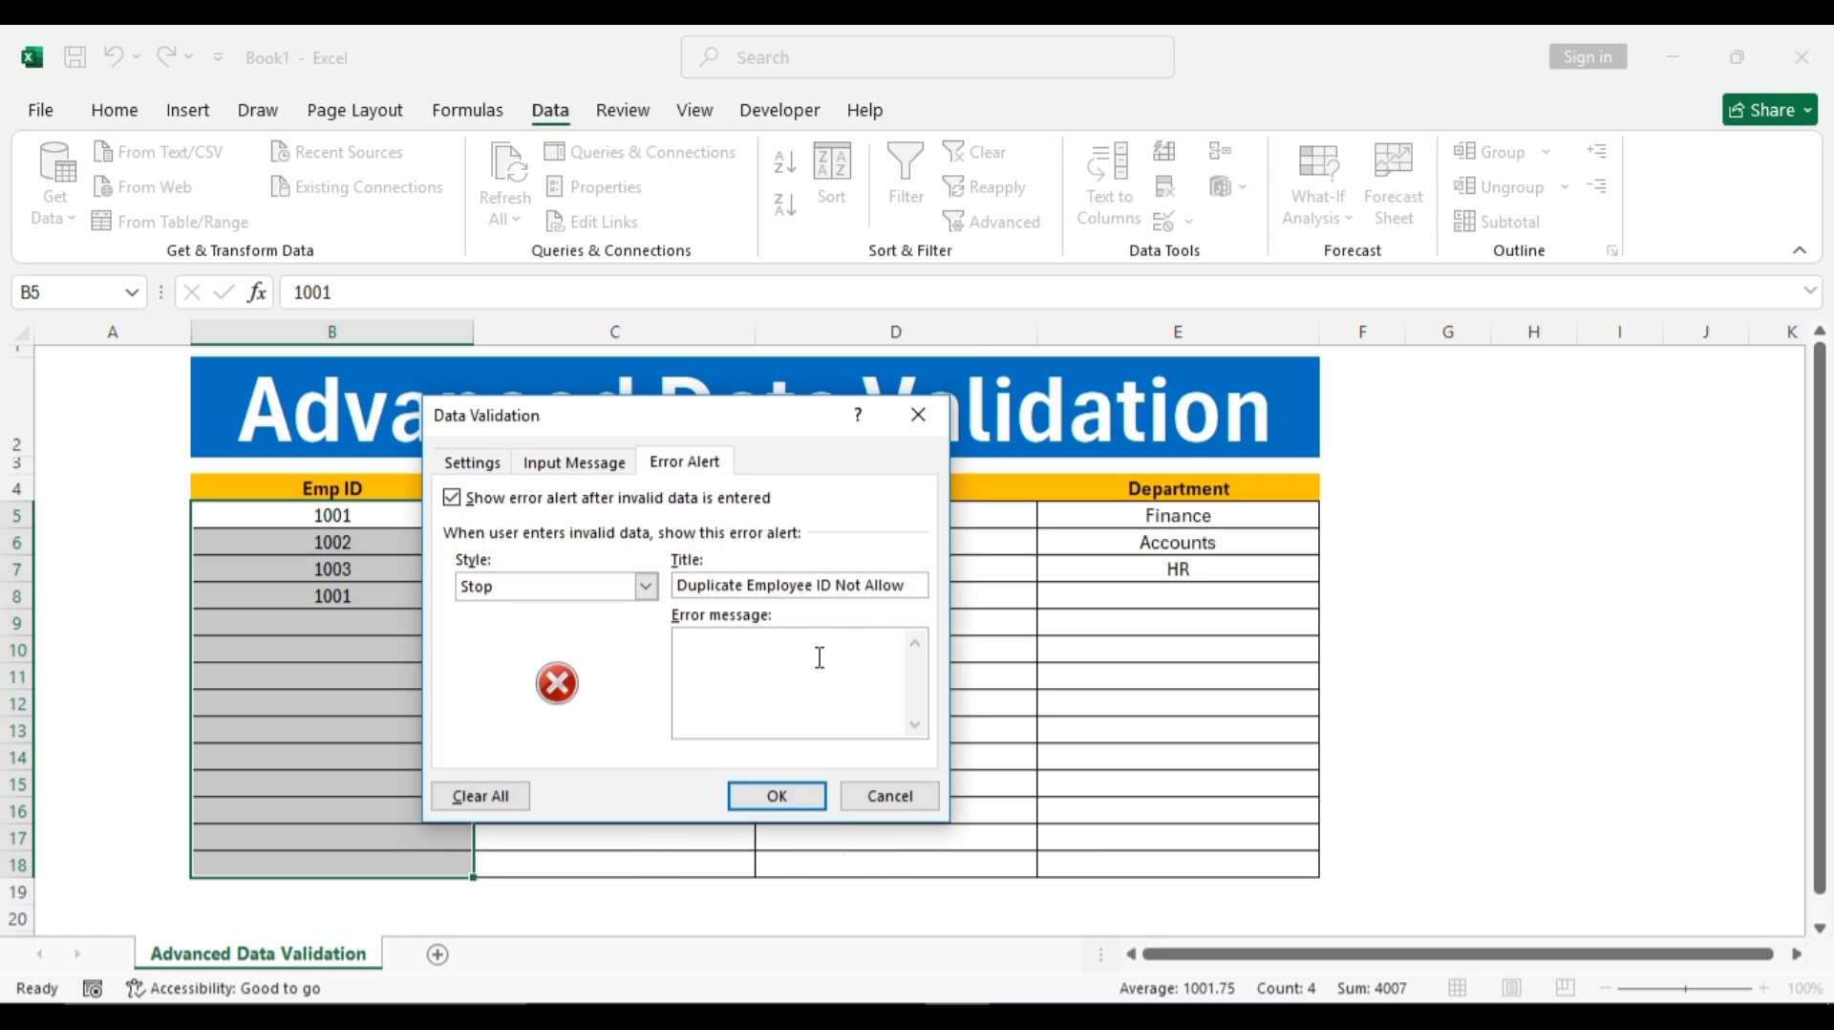
pyautogui.click(759, 811)
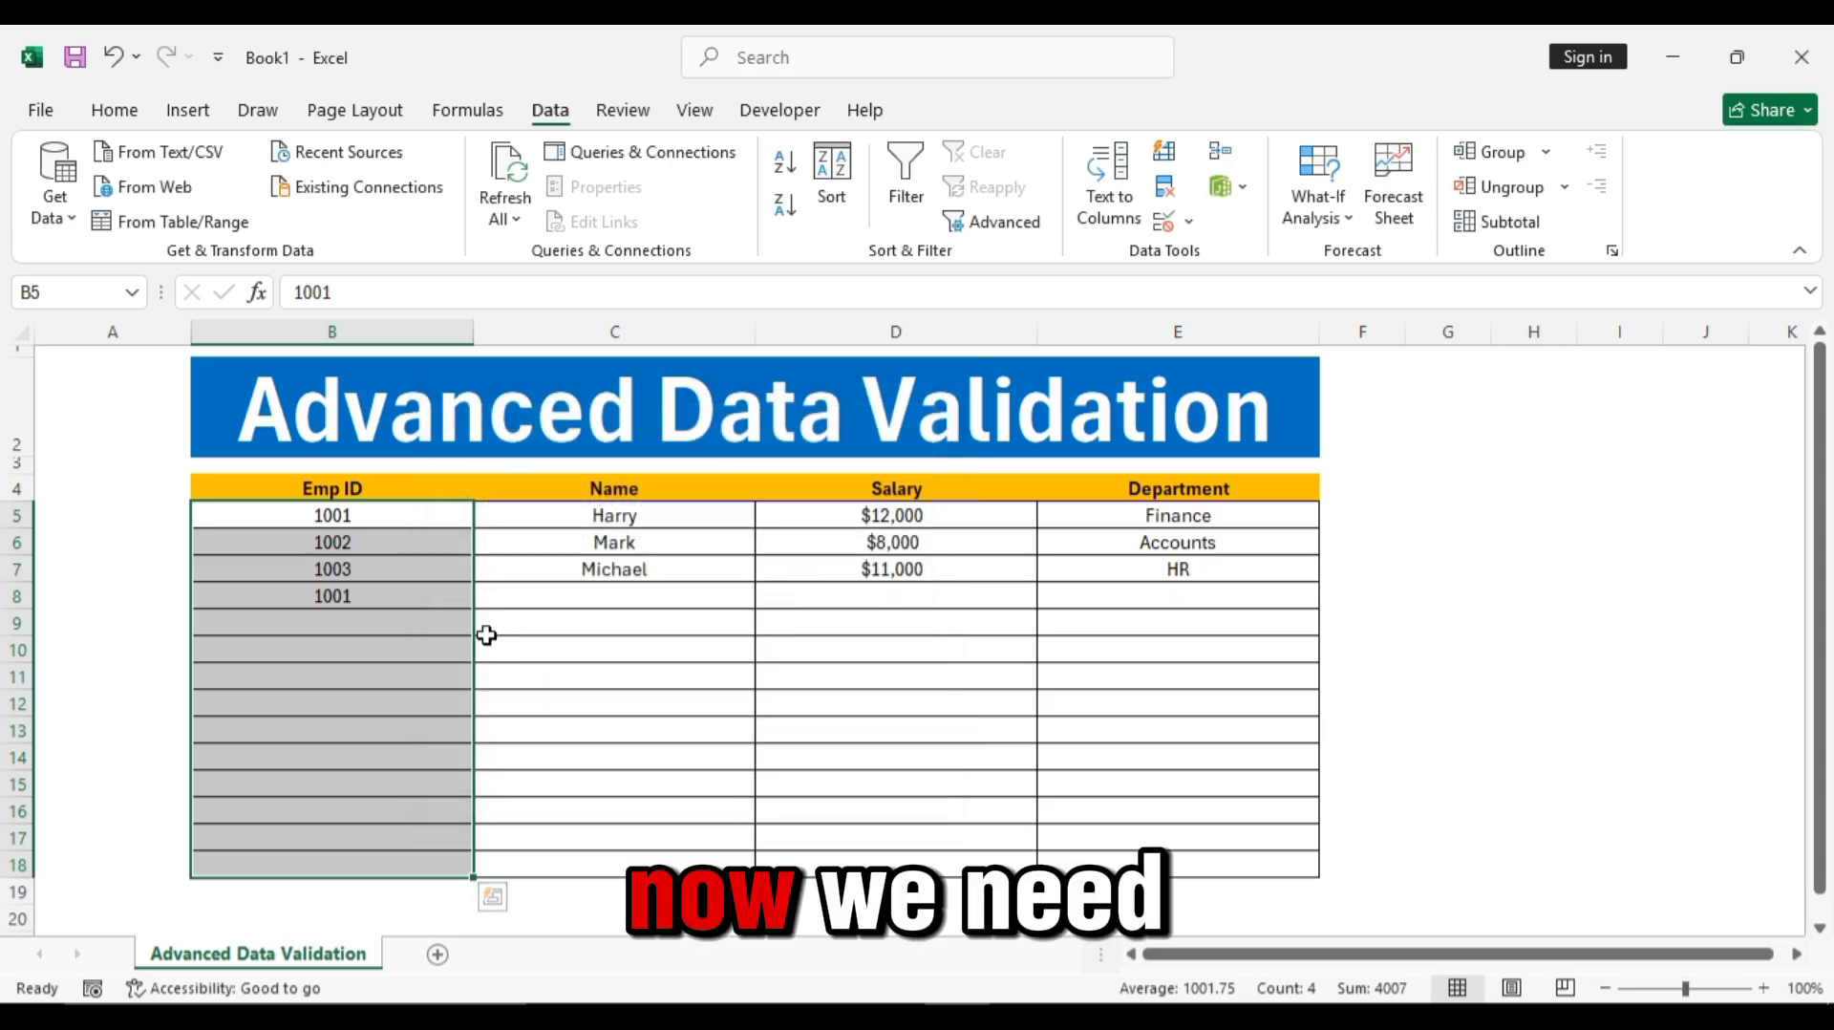
# - Replace the duplicate employee ID in B8 with the next sequential four-digit ID
pyautogui.click(488, 635)
pyautogui.click(360, 597)
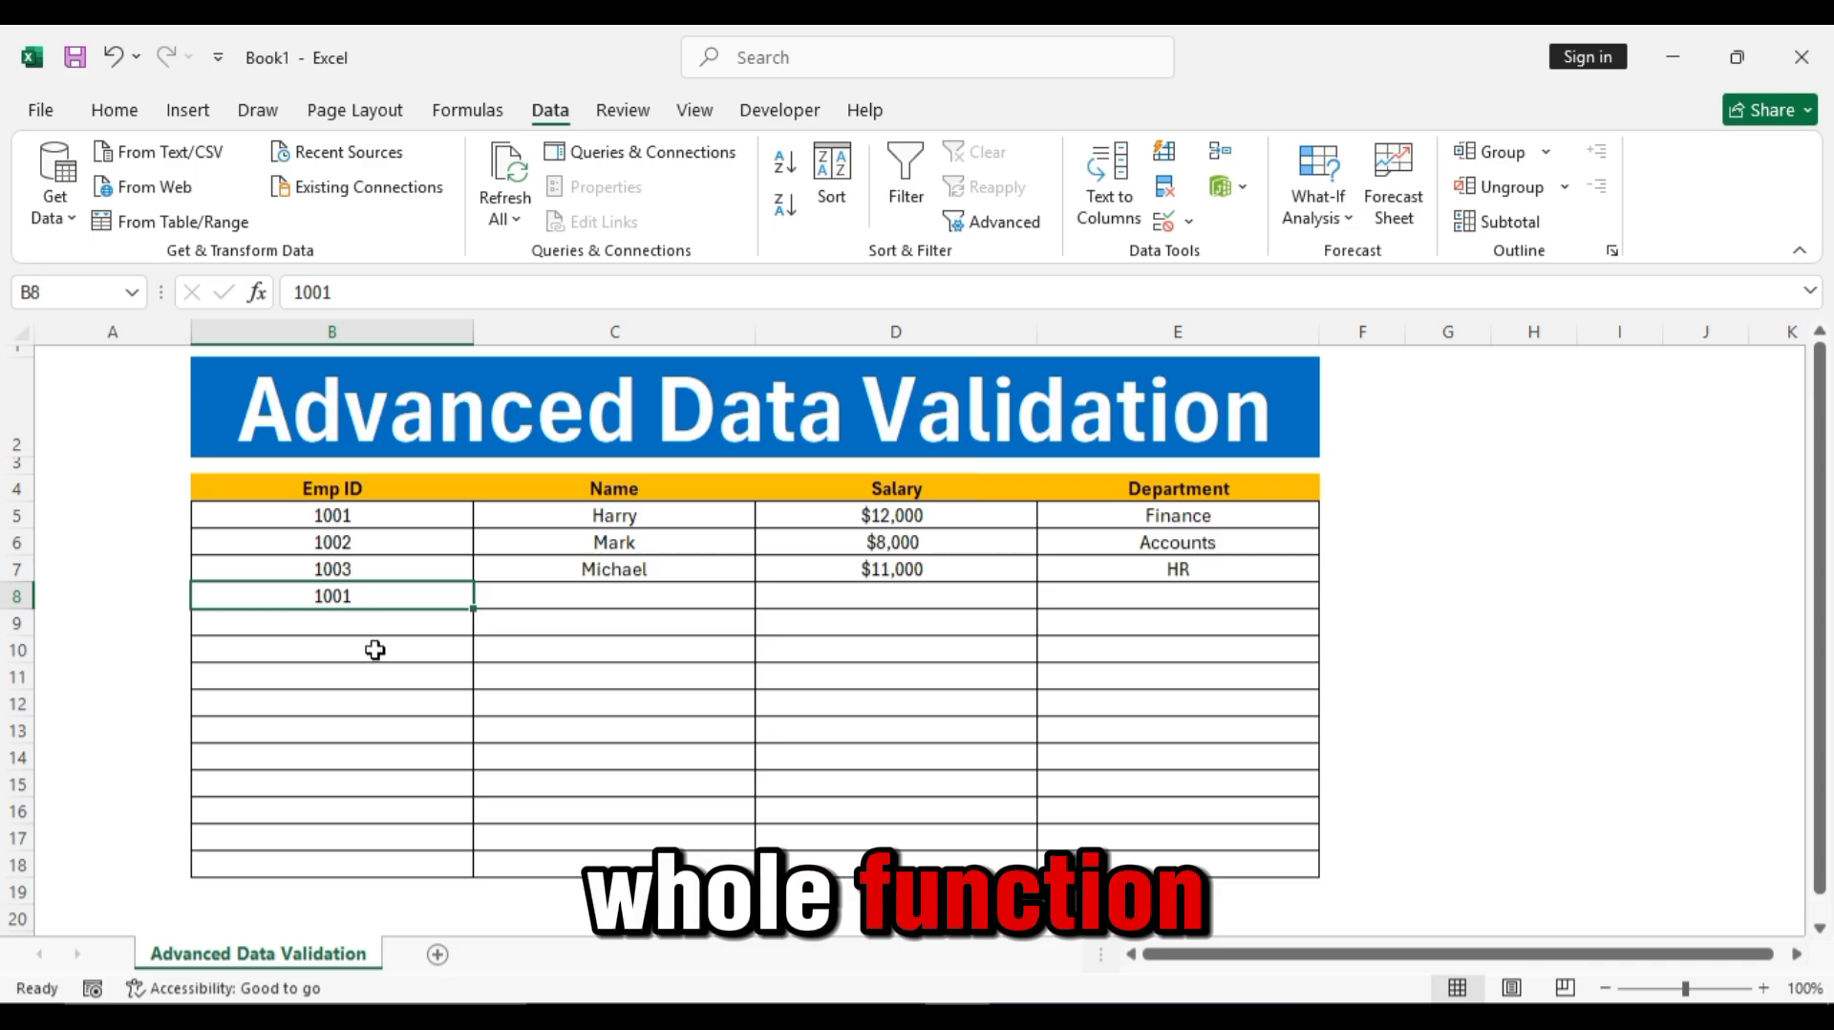
pyautogui.write('100')
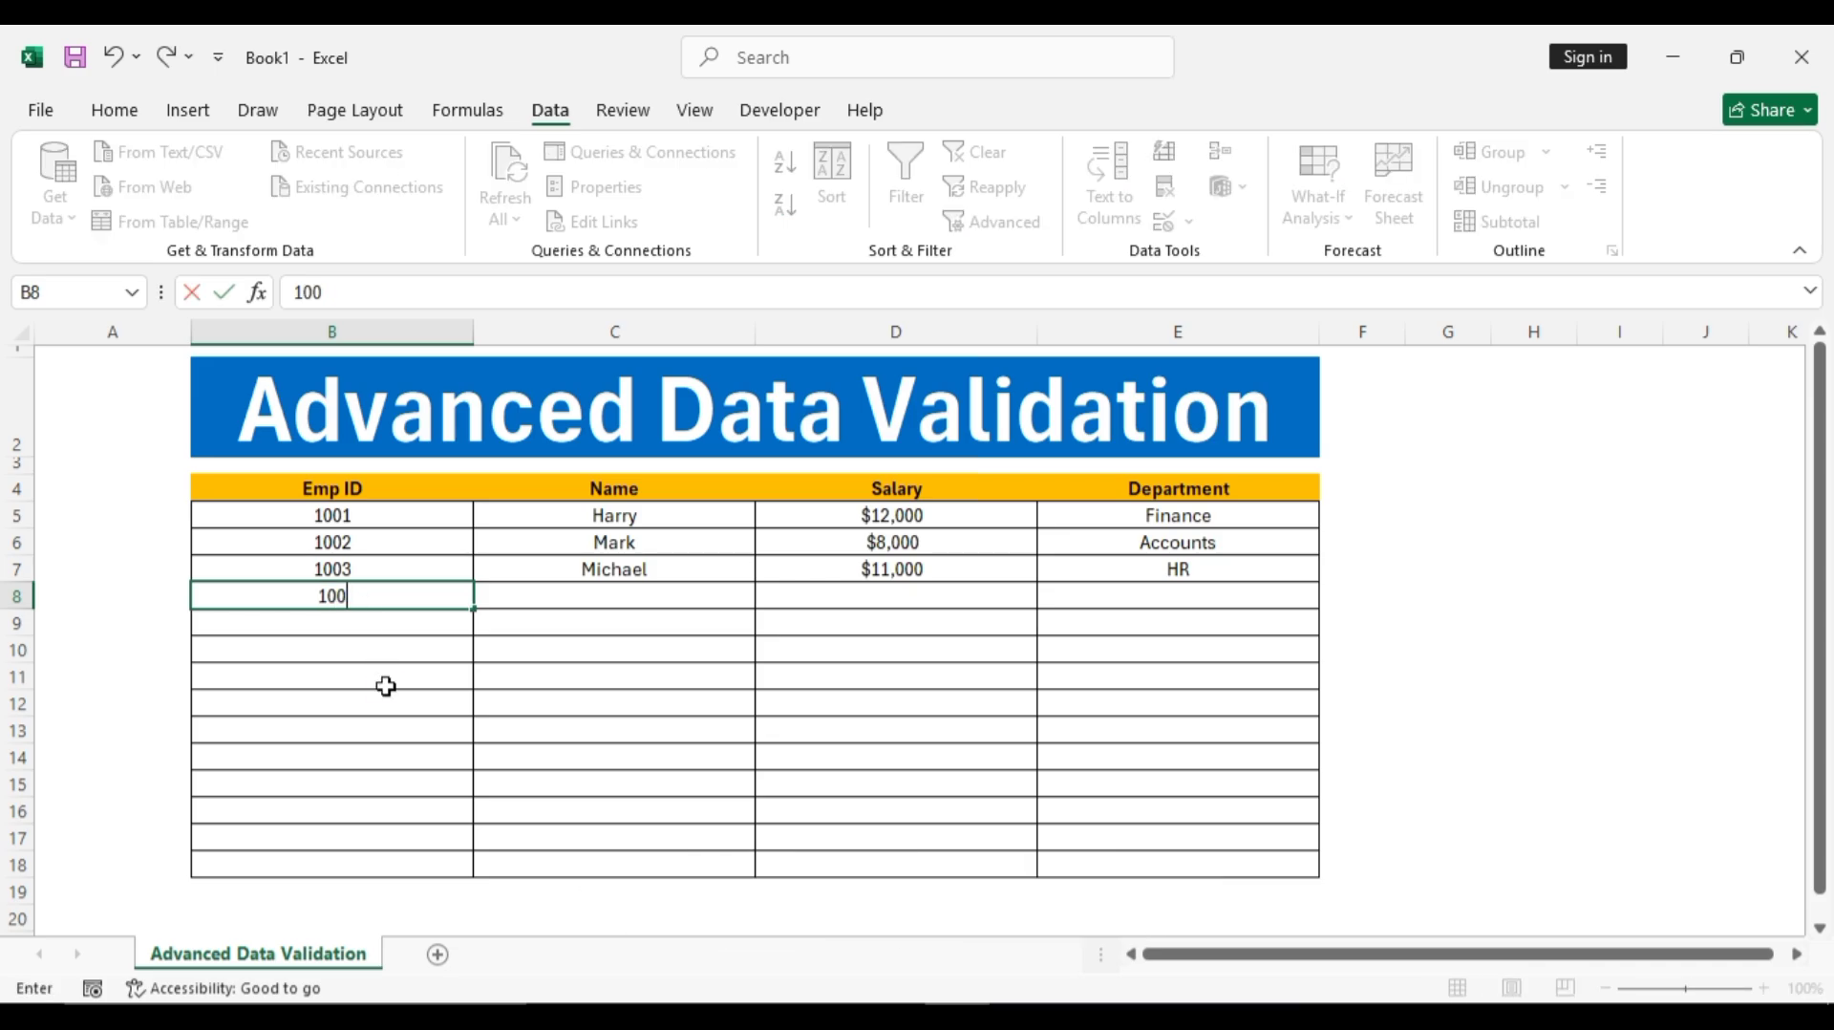
pyautogui.write('4')
pyautogui.press('Return')
# - Complete row 8 with the employee's first name, a salary of 15,000 and the Finance department
pyautogui.click(547, 605)
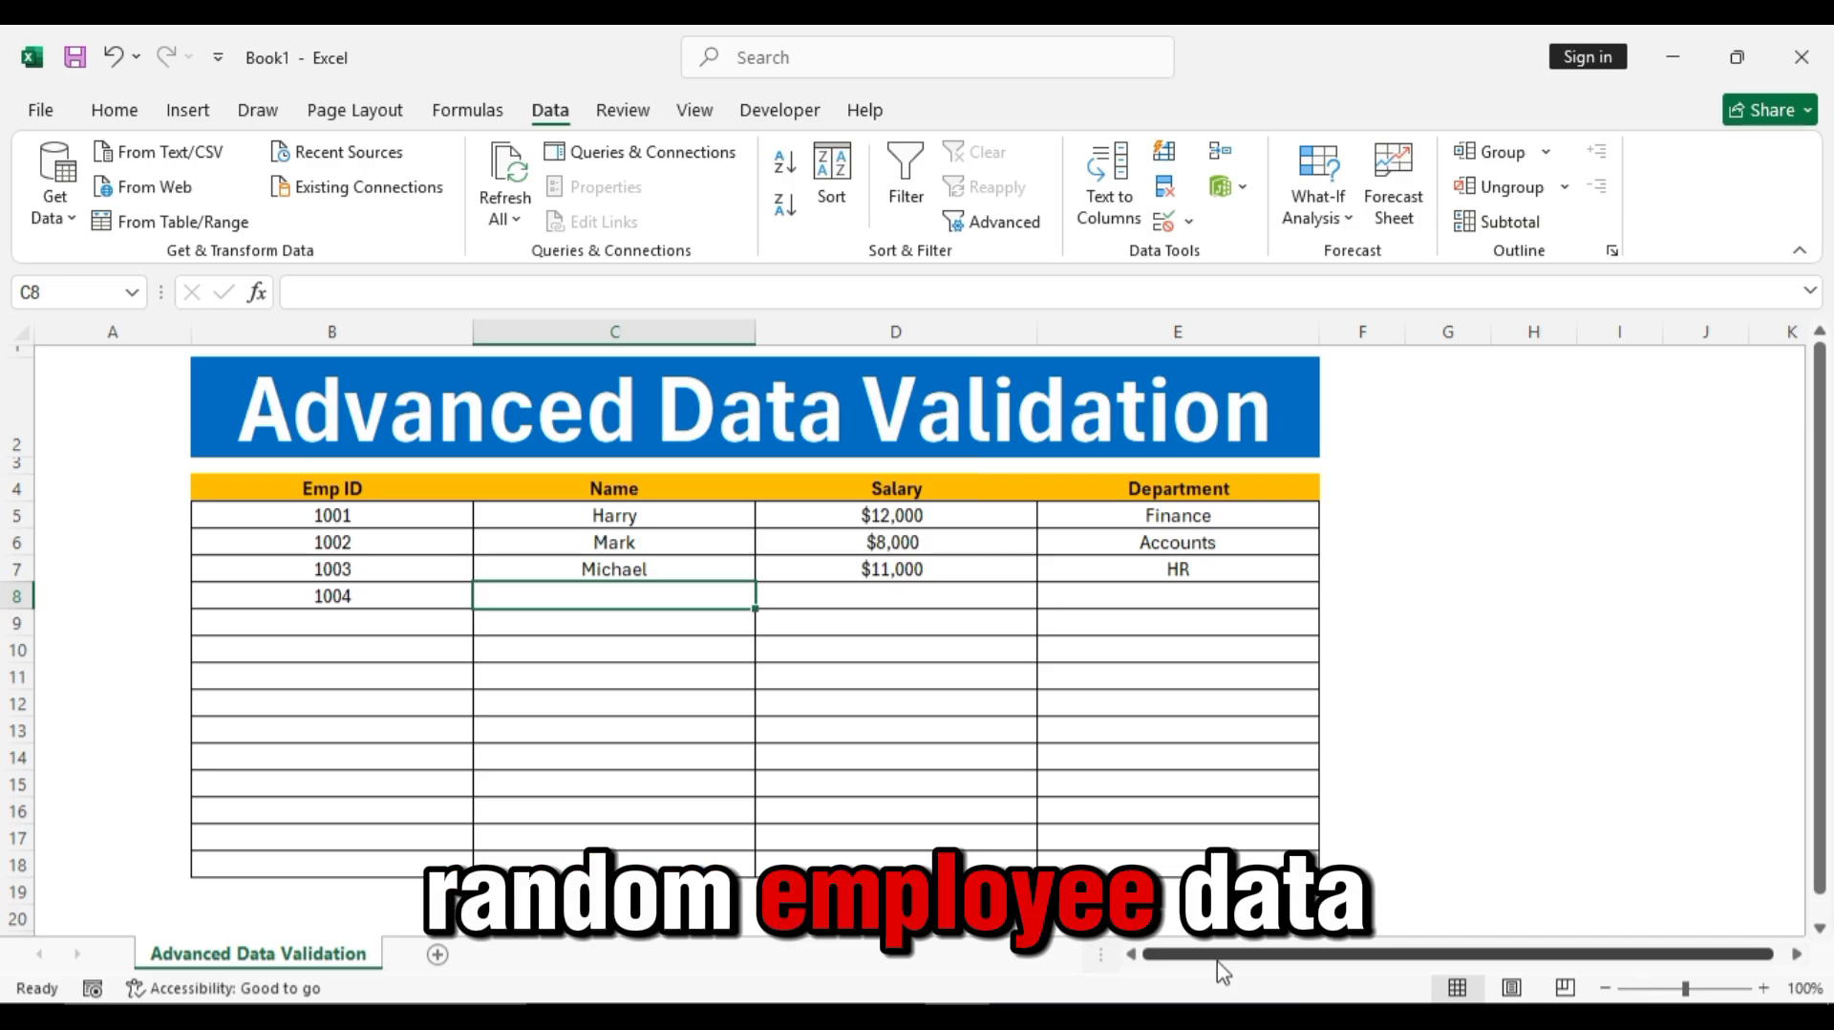
pyautogui.write('Bill')
pyautogui.press('Return')
pyautogui.press('Up')
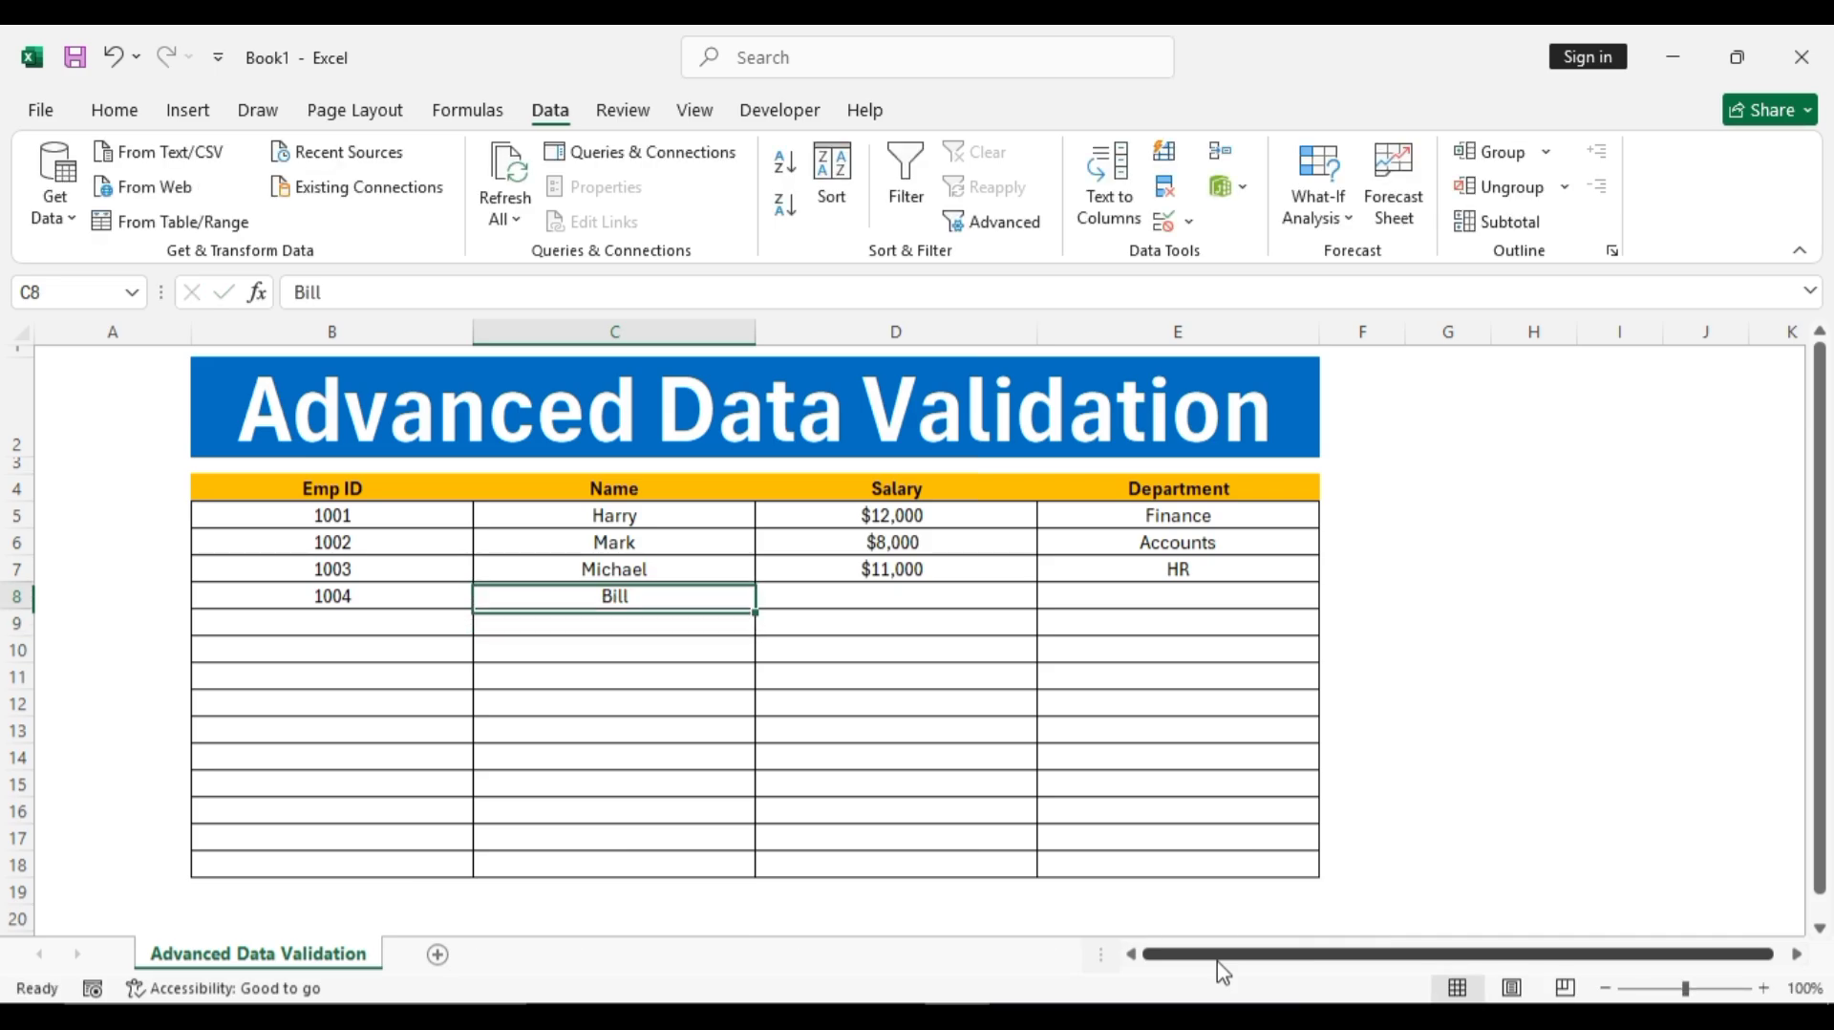
pyautogui.press('Right')
pyautogui.write('15')
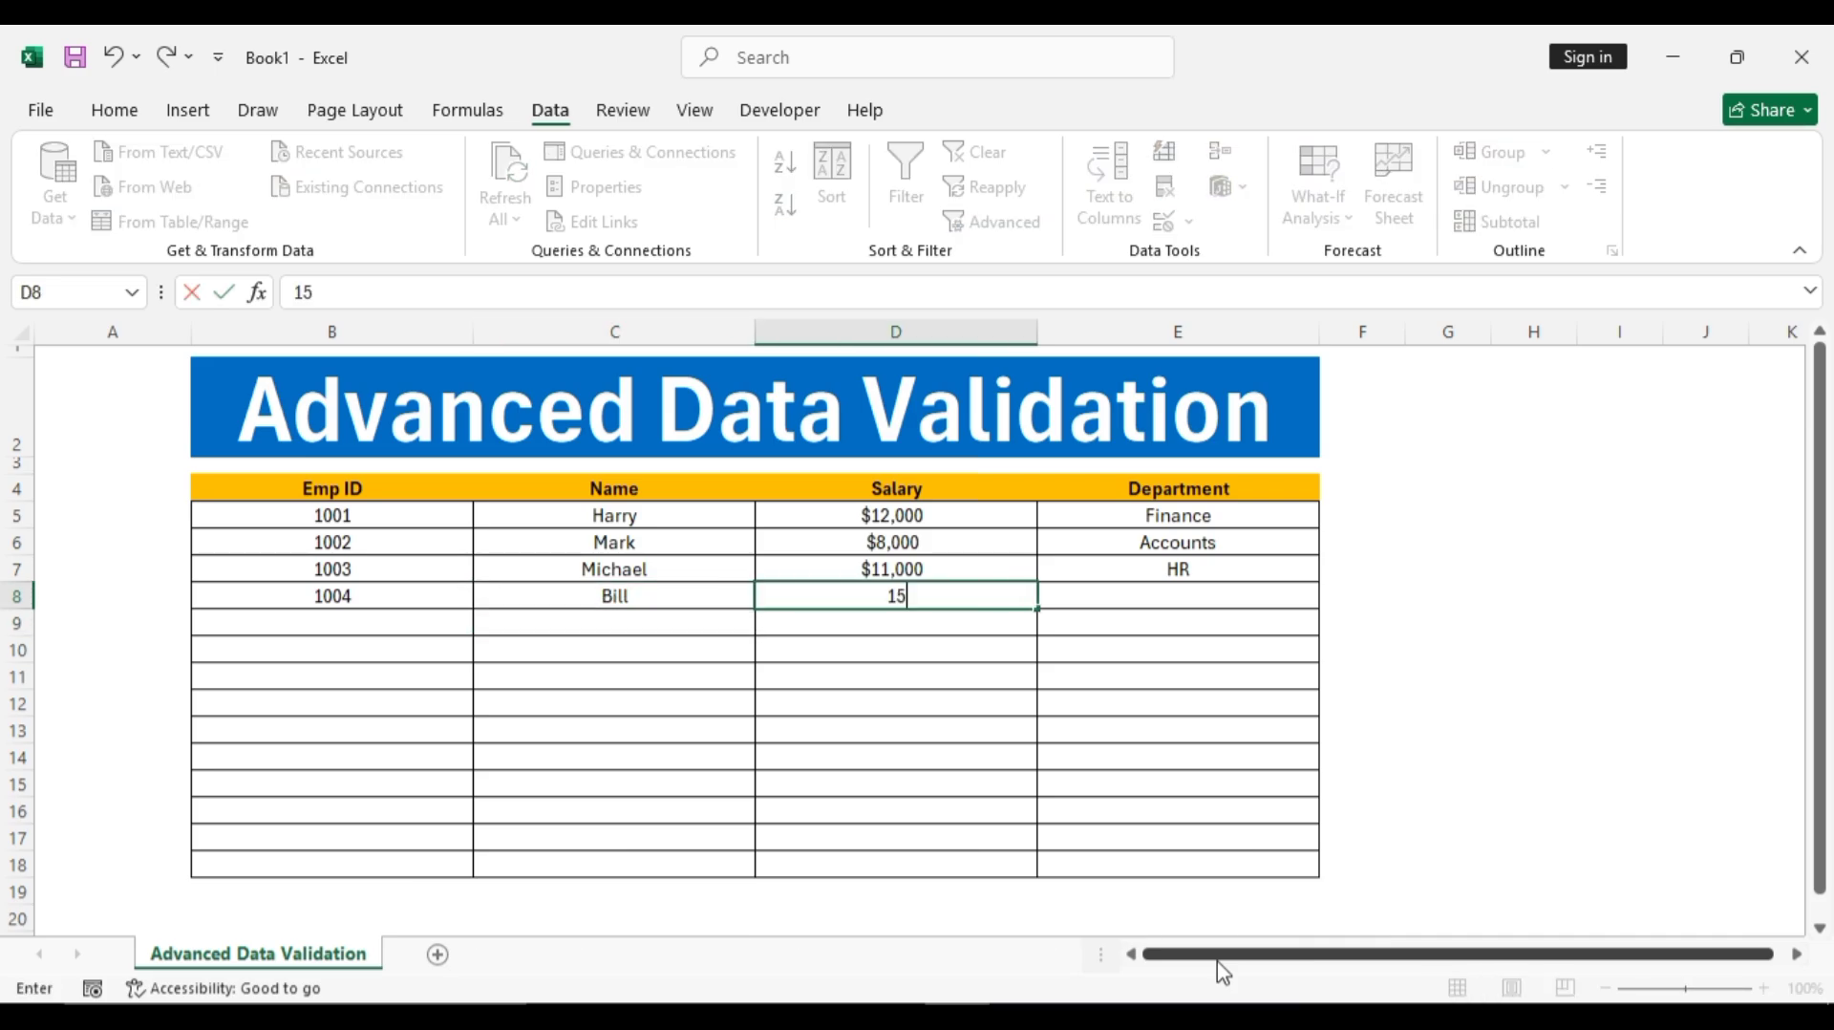
pyautogui.write(',000')
pyautogui.press('Return')
pyautogui.press('Up')
pyautogui.press('Right')
pyautogui.write('F')
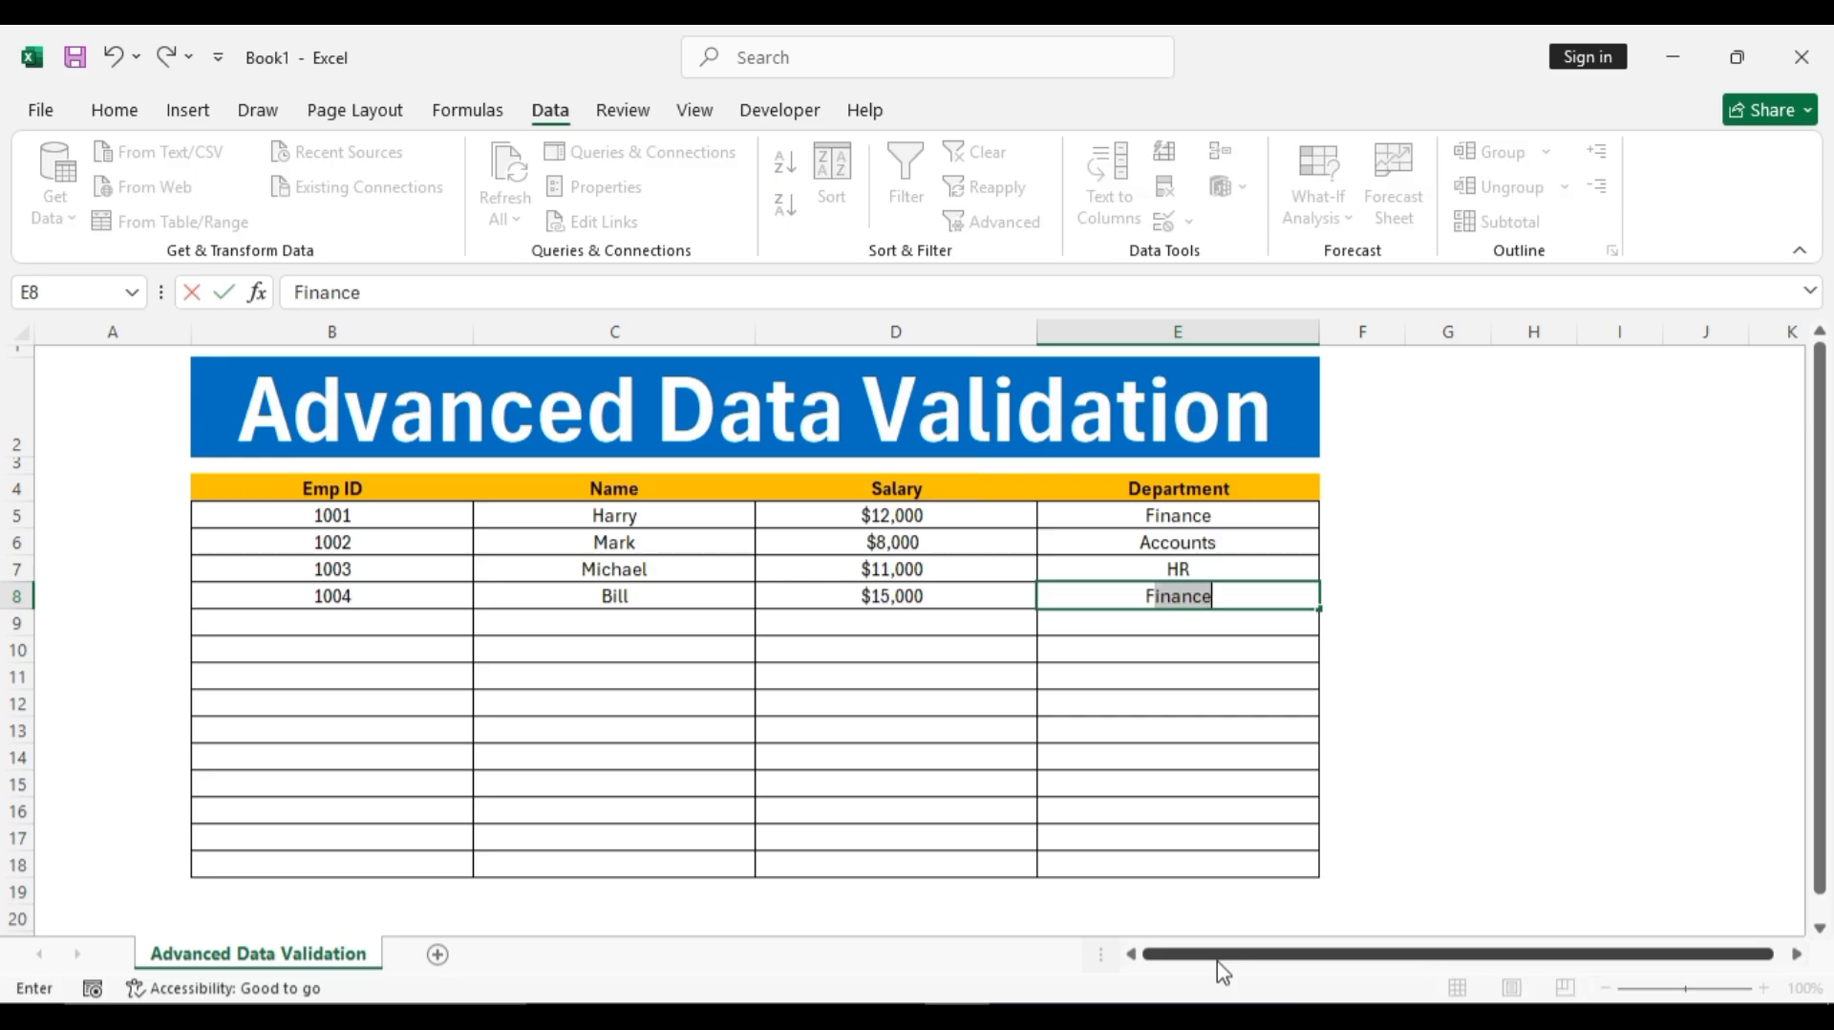
pyautogui.press('Return')
# - Test the validation rule by entering the employee ID from B6 again in B9, and cancel the entry
pyautogui.press('Left')
pyautogui.press('Left')
pyautogui.press('Left')
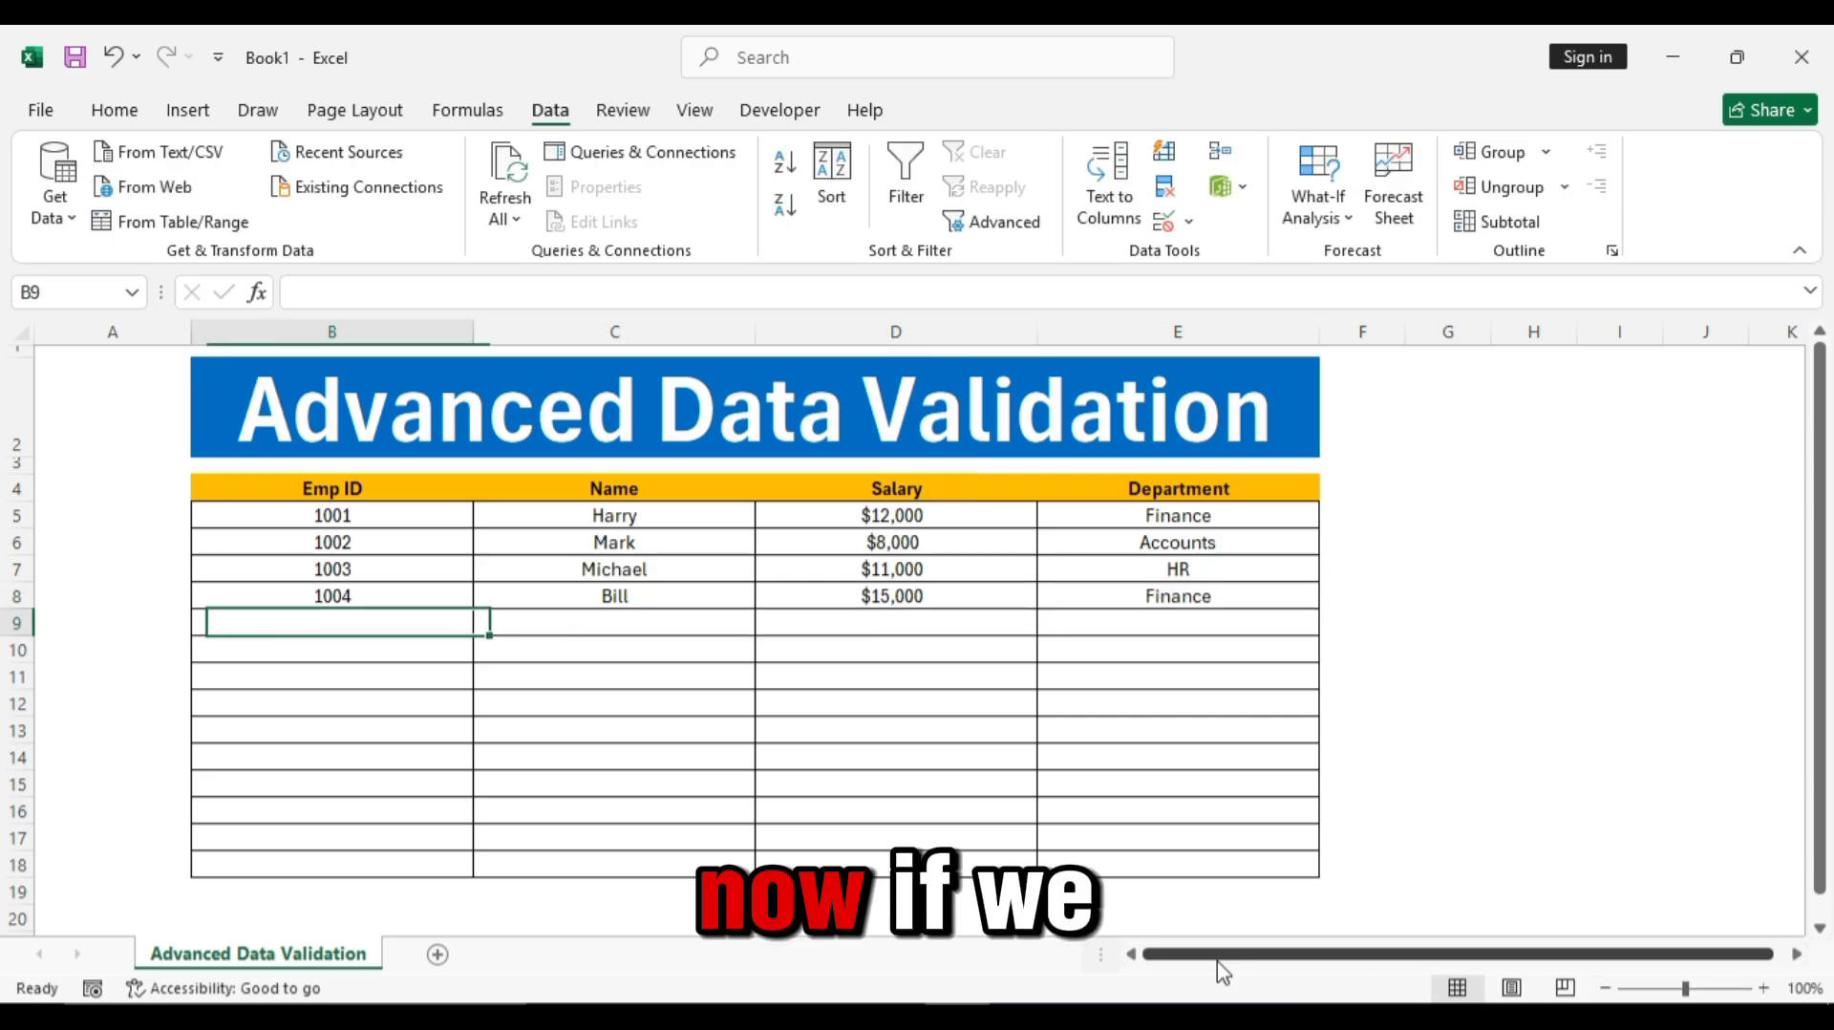
pyautogui.write('100')
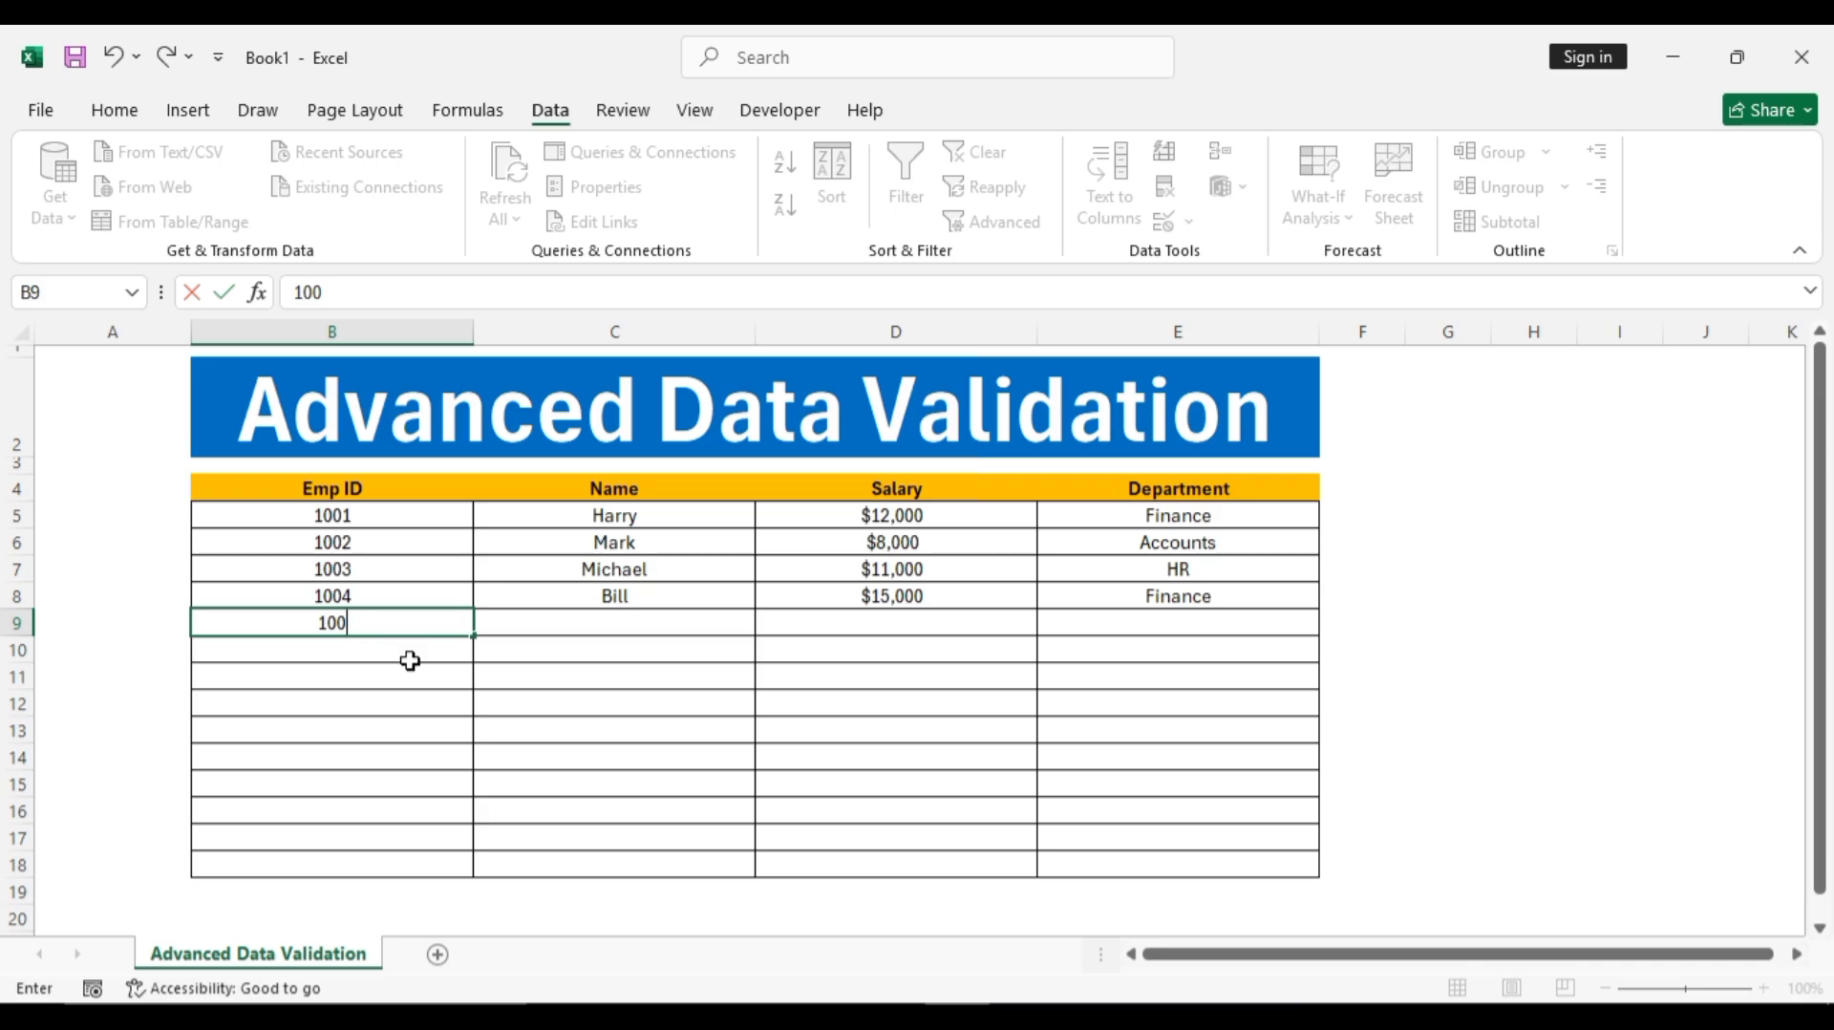
pyautogui.write('2')
pyautogui.press('Return')
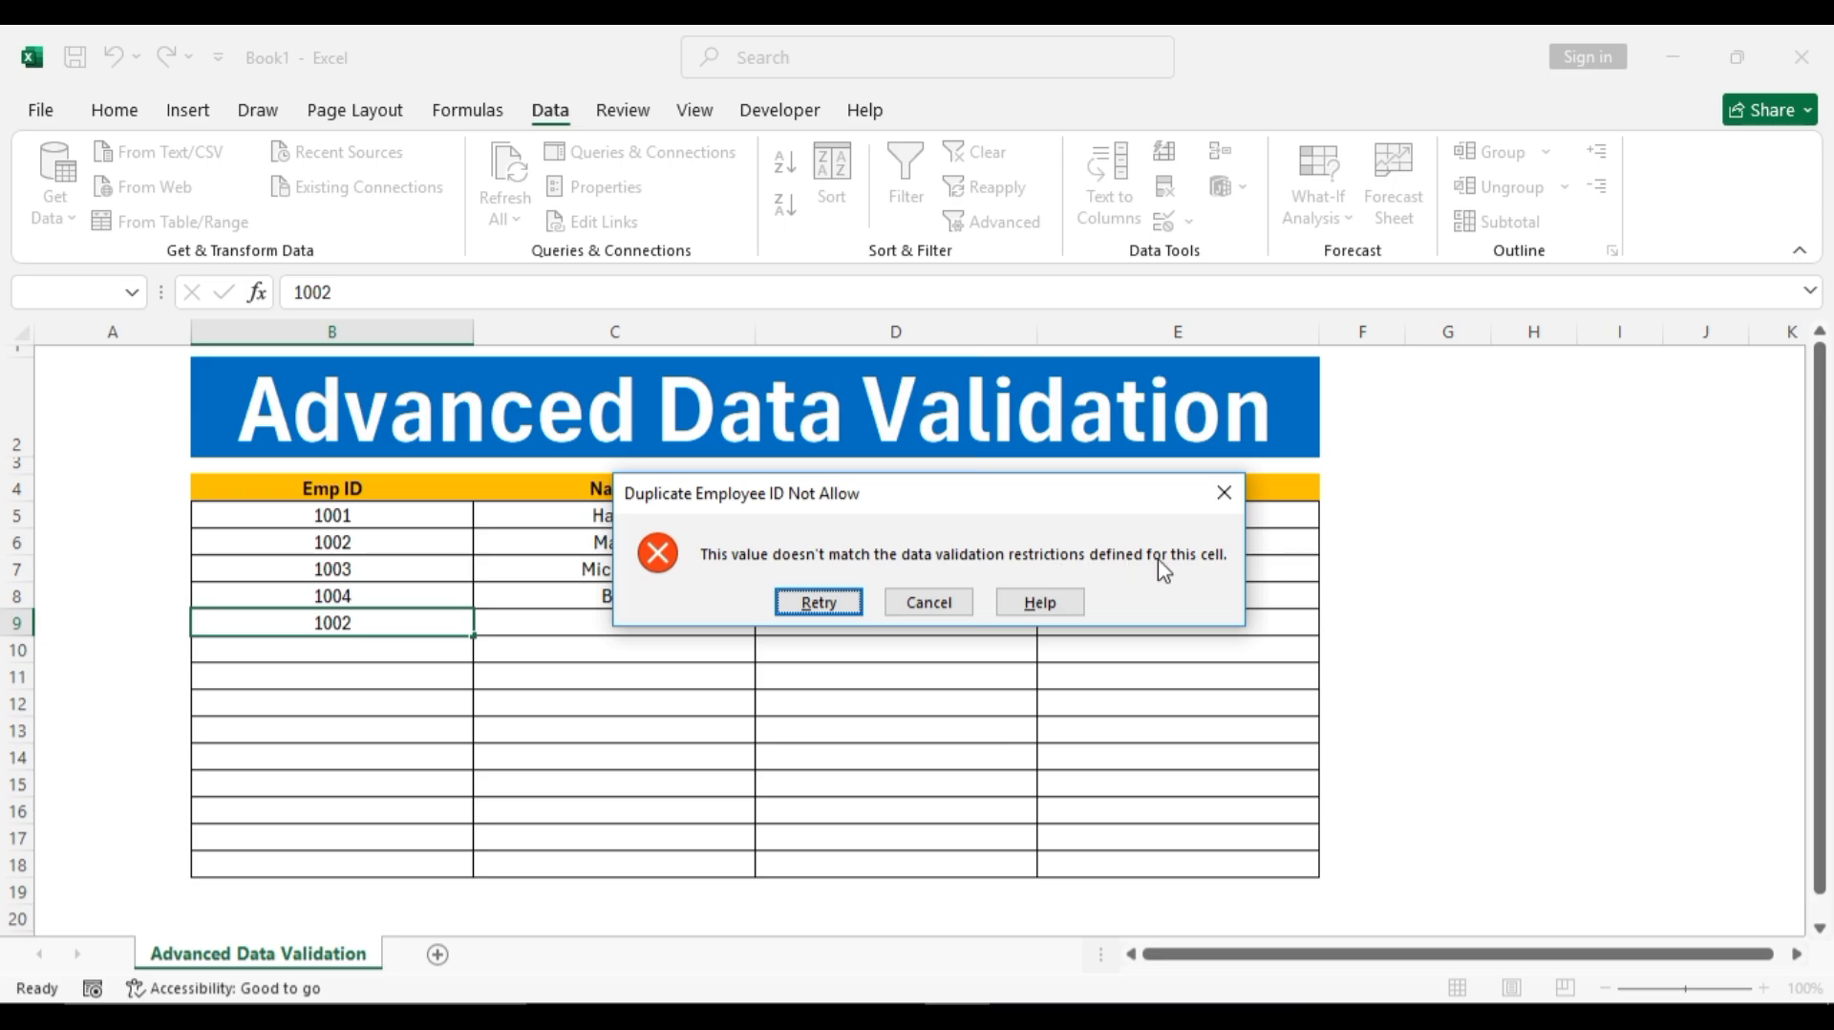
pyautogui.click(940, 612)
# - Try the existing employee IDs from B7 and B8 as entries in B9
pyautogui.write('1003')
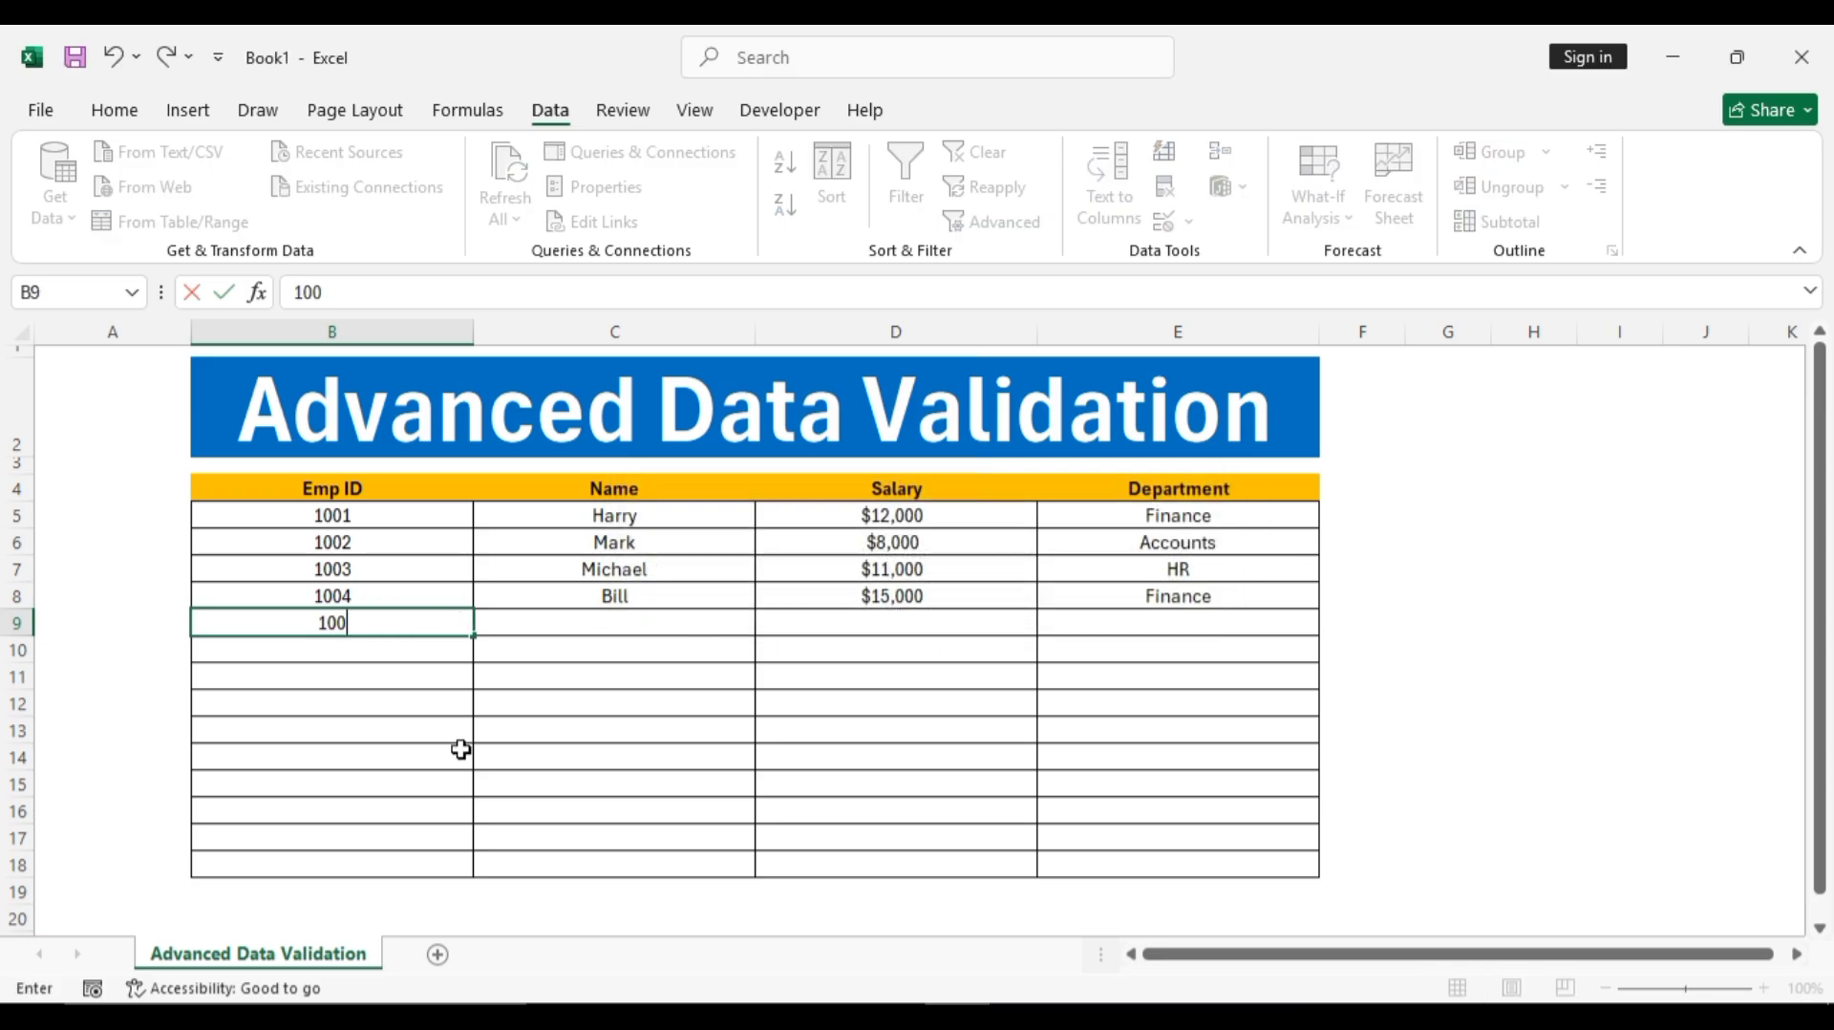
pyautogui.press('Return')
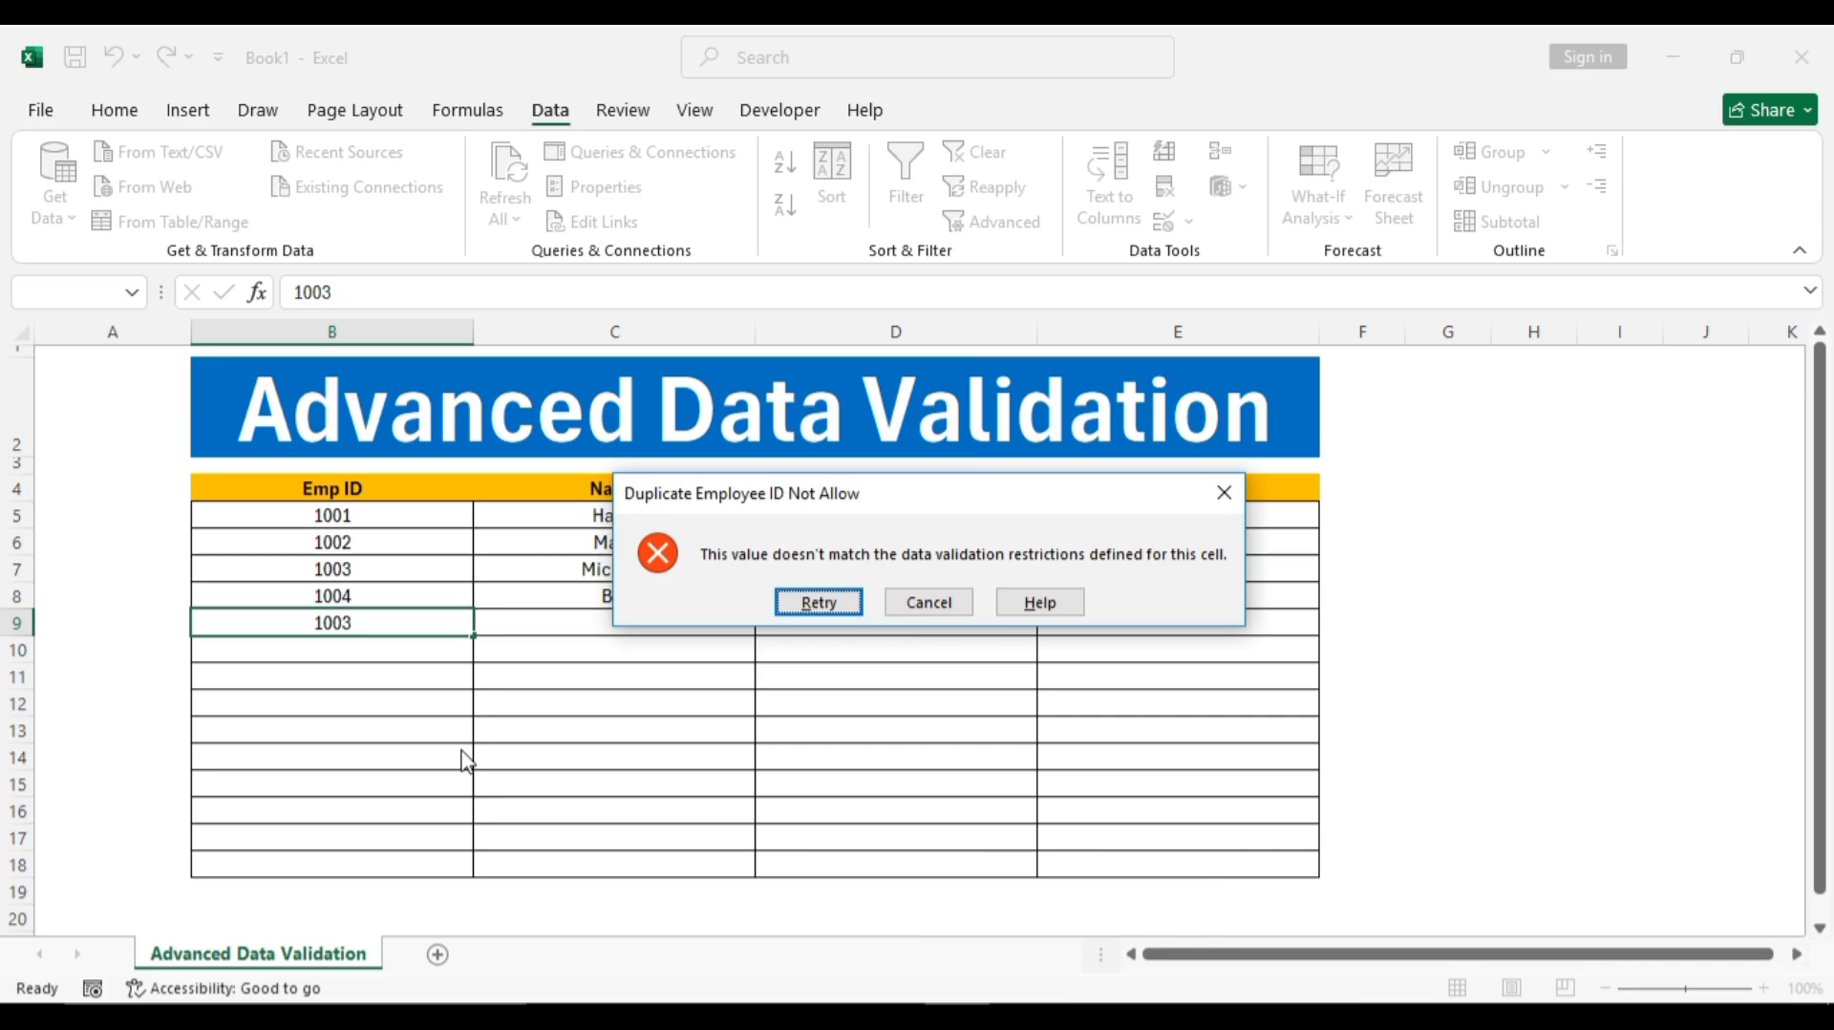
pyautogui.click(463, 745)
pyautogui.press('Return')
pyautogui.write('1004')
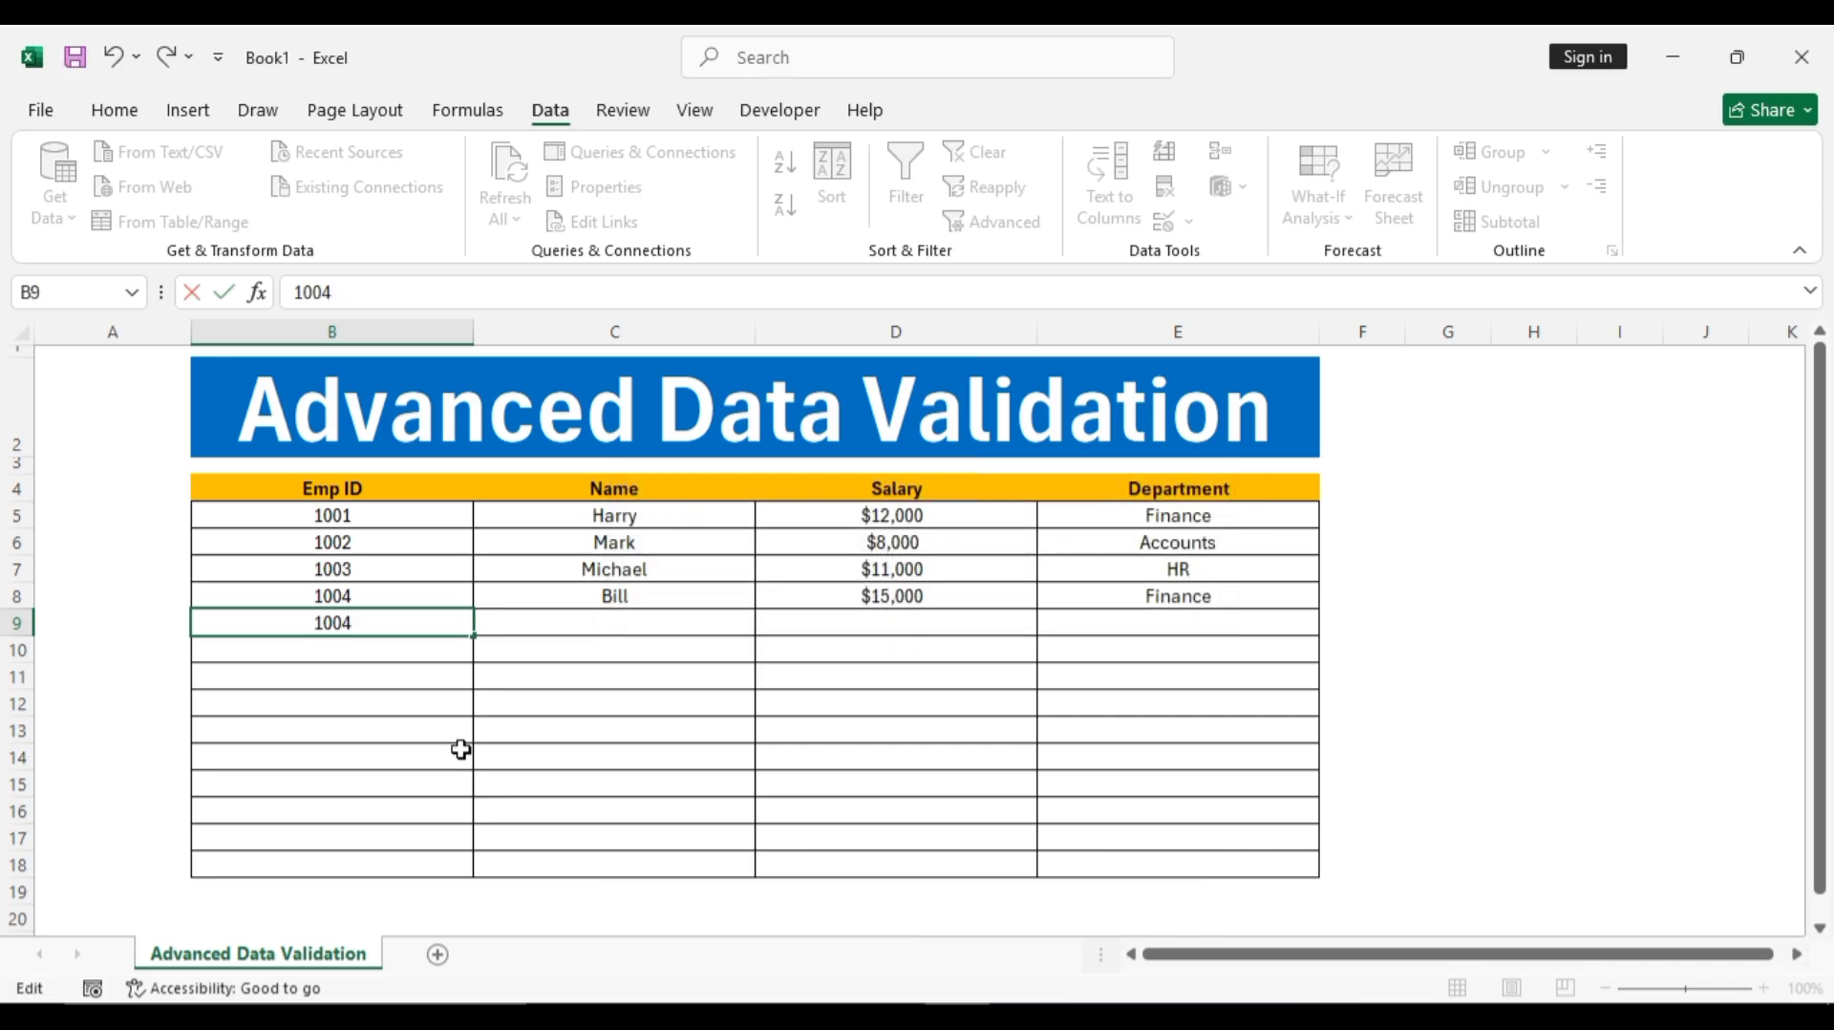
pyautogui.press('Return')
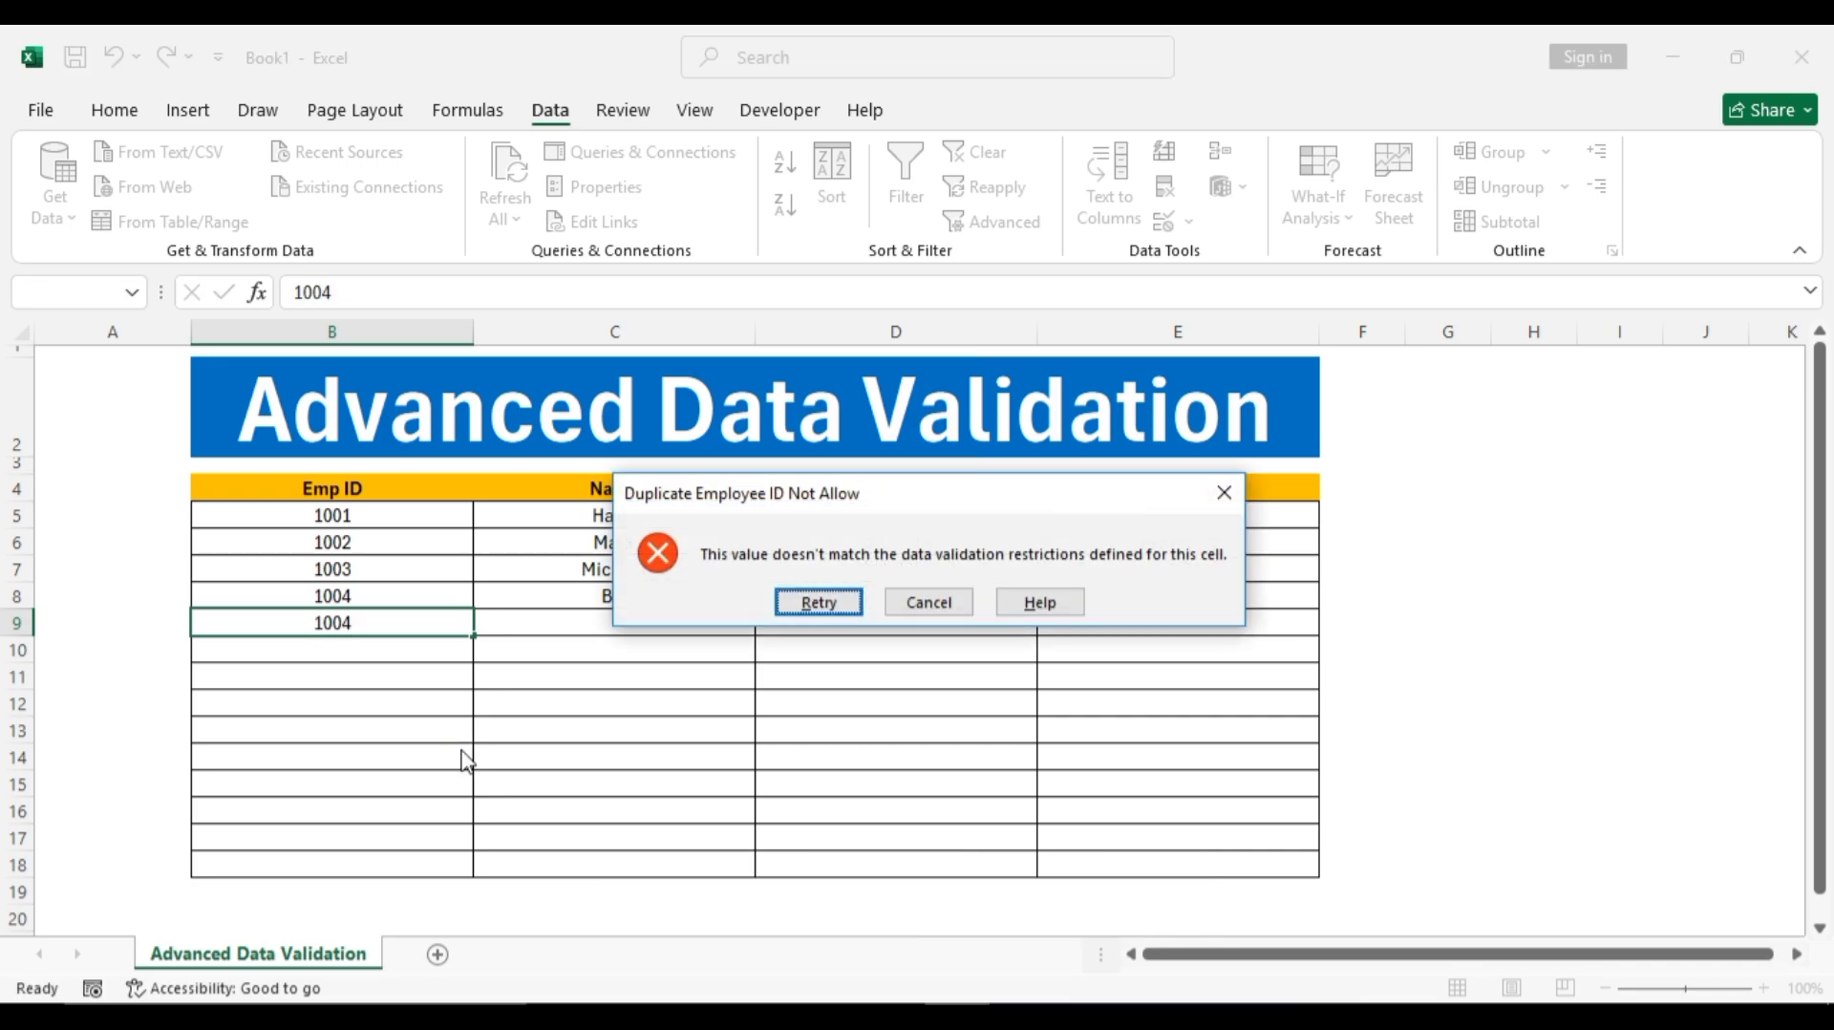
# - Replace the duplicate employee ID in B9 with the next sequential four-digit ID
pyautogui.press('Return')
pyautogui.write('100')
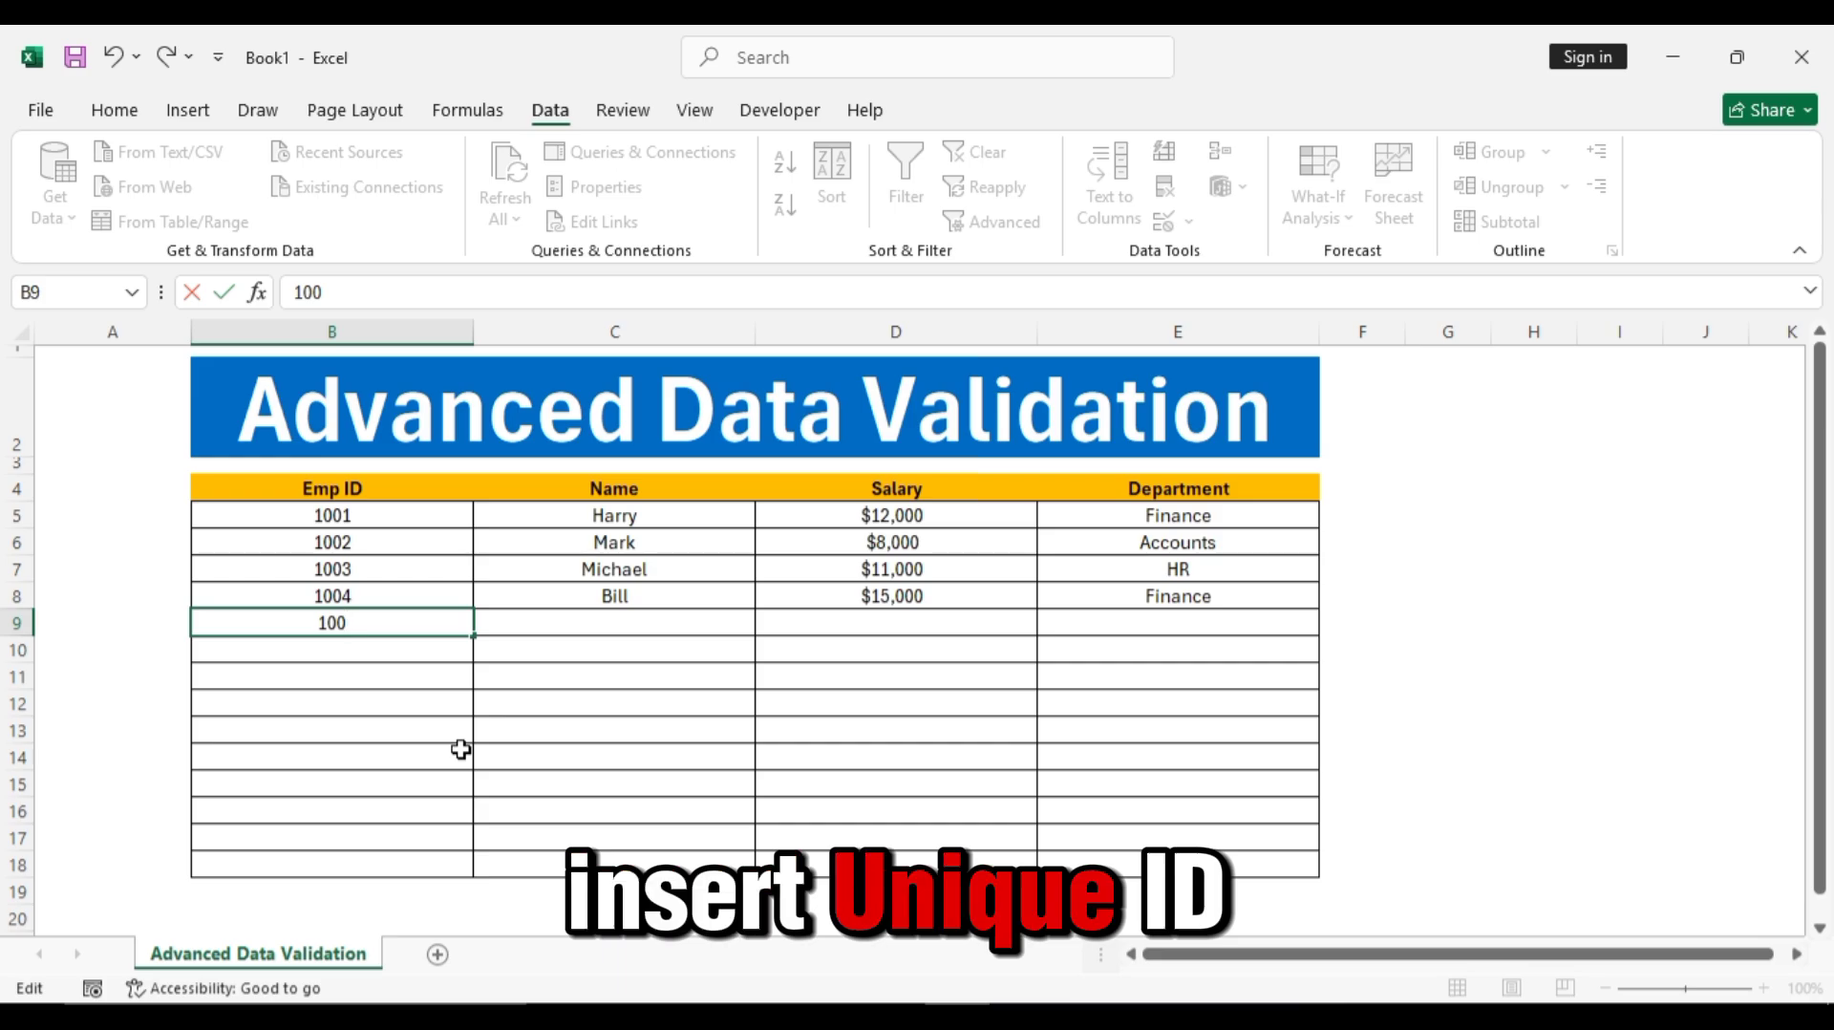
pyautogui.write('5')
pyautogui.press('Return')
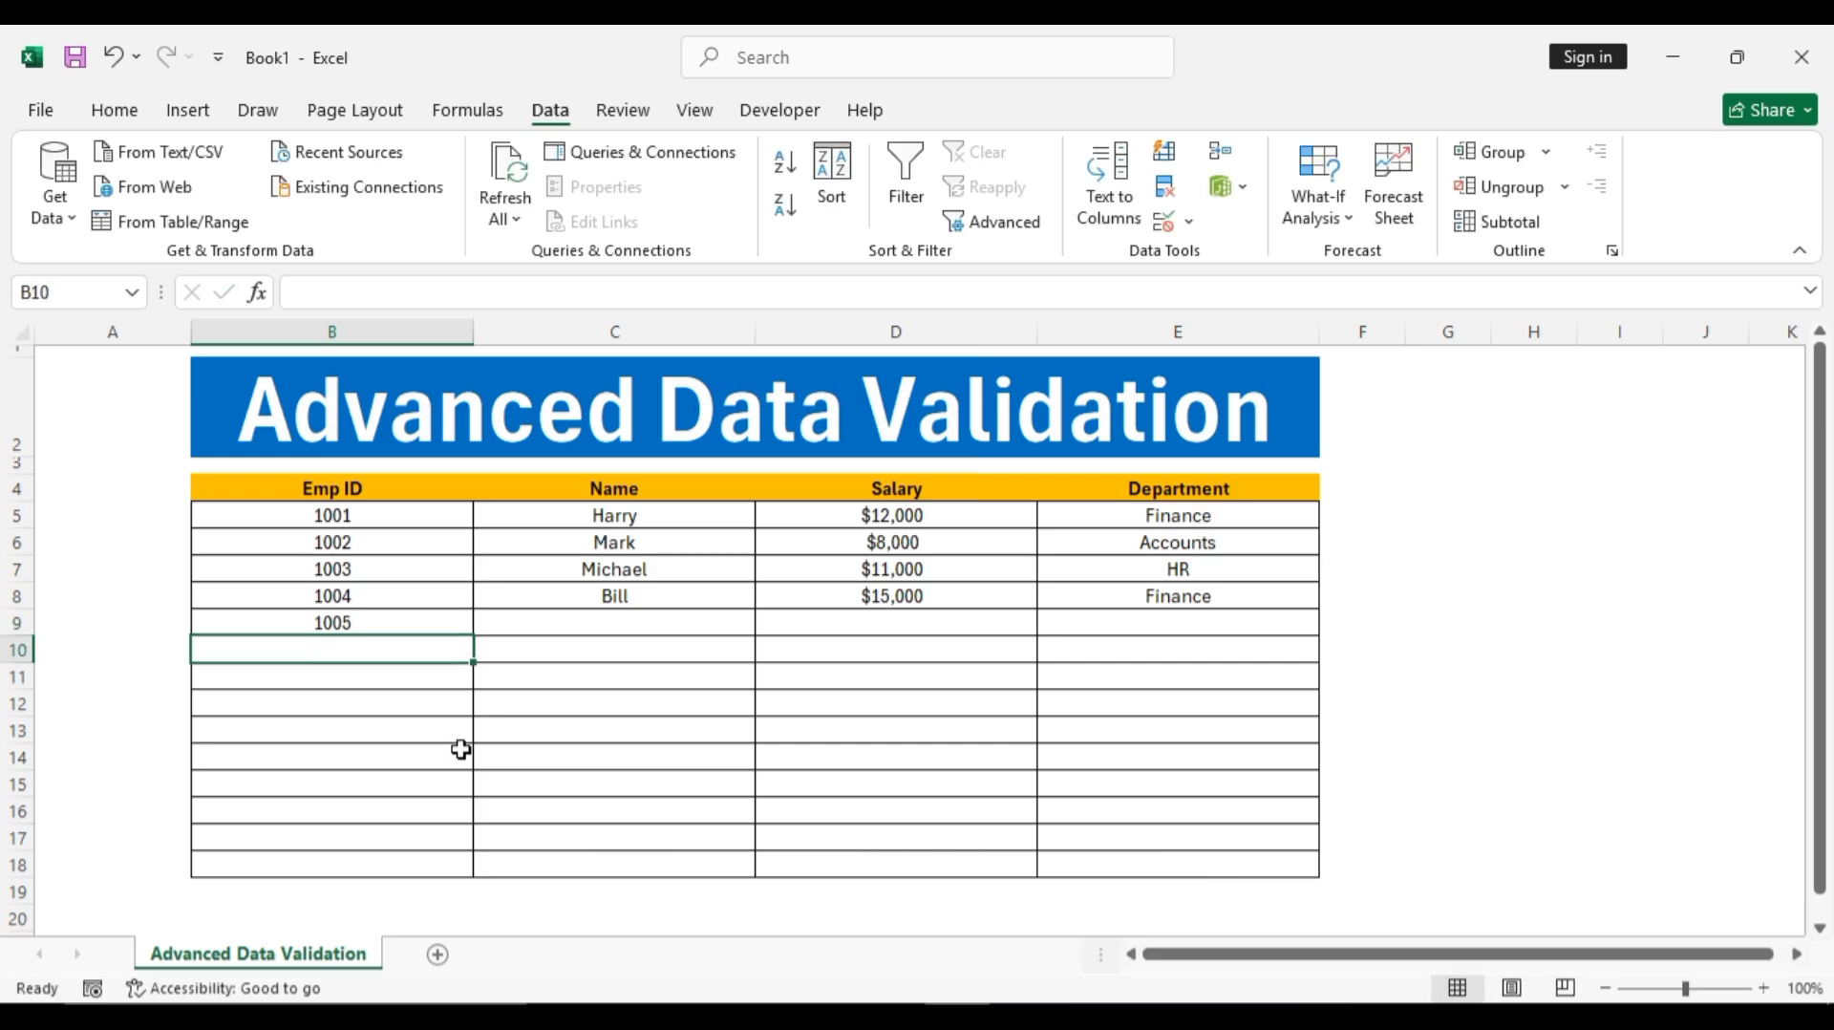
# - Enter the employee's first name in C9 and a salary of 16,000 in D9
pyautogui.press('Up')
pyautogui.press('Right')
pyautogui.write('Peter')
pyautogui.press('Return')
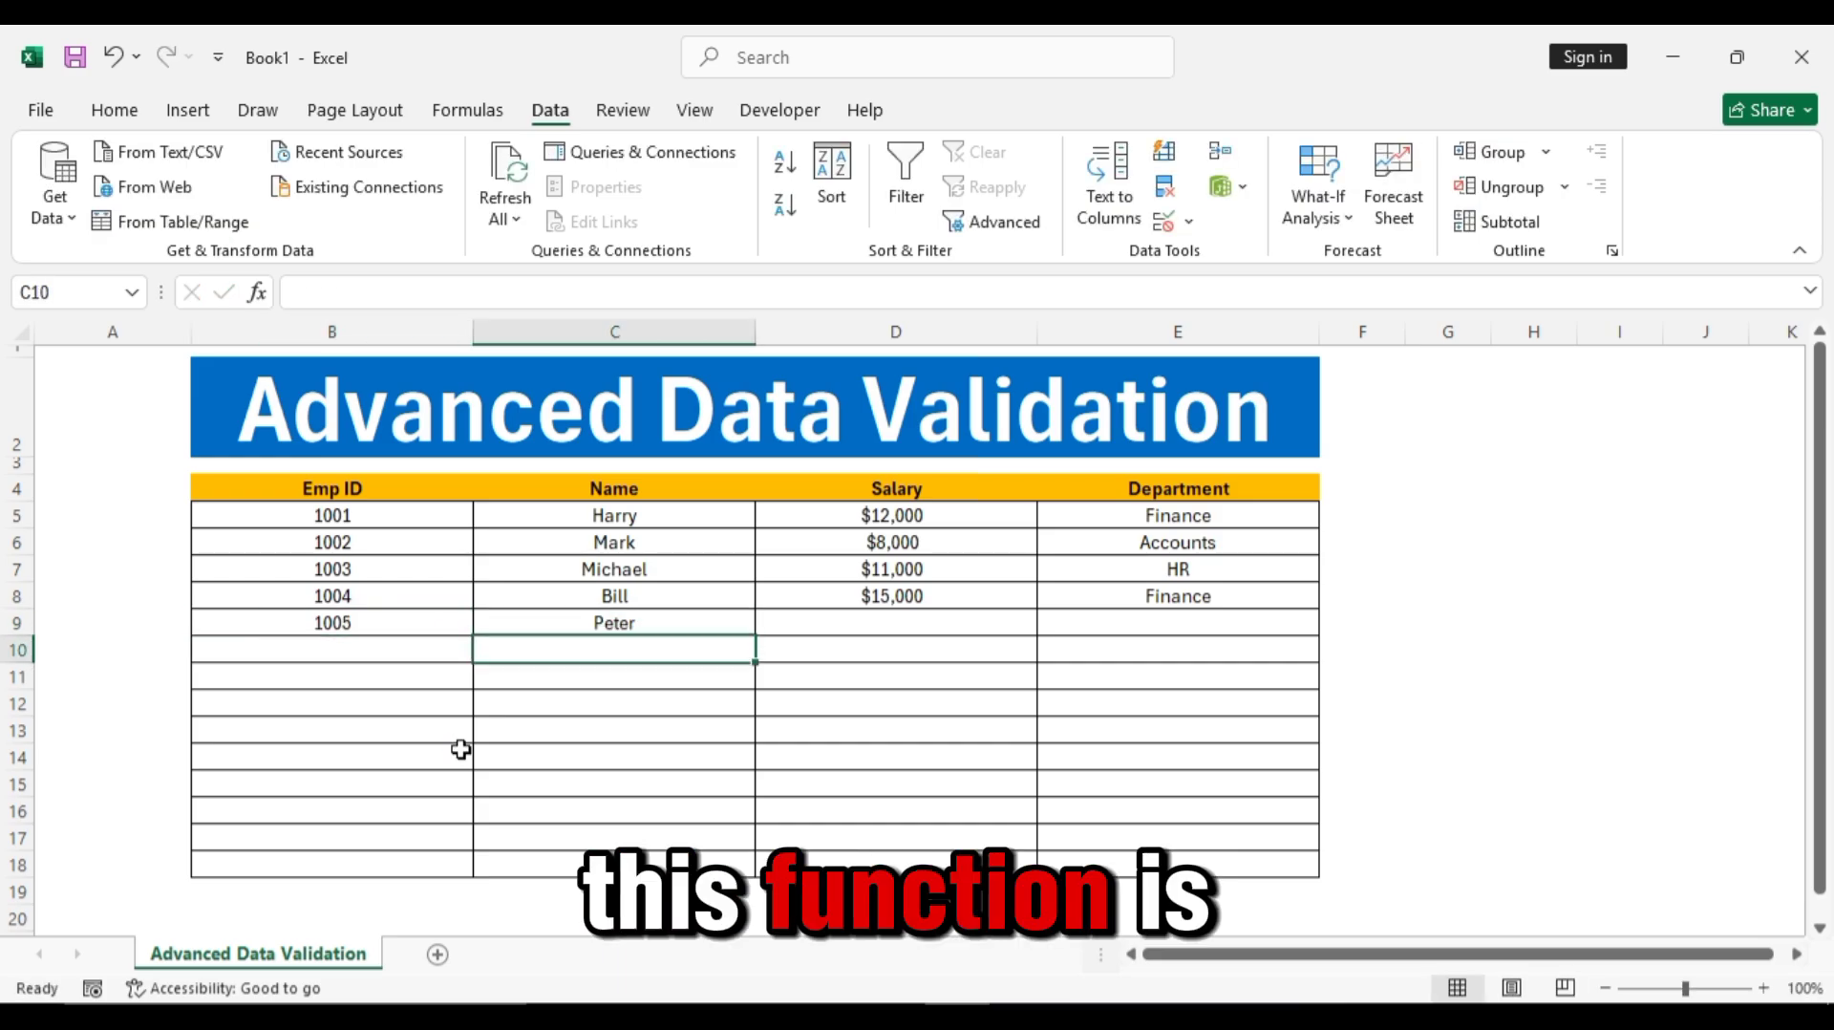
pyautogui.press('Up')
pyautogui.press('Right')
pyautogui.write('16,000')
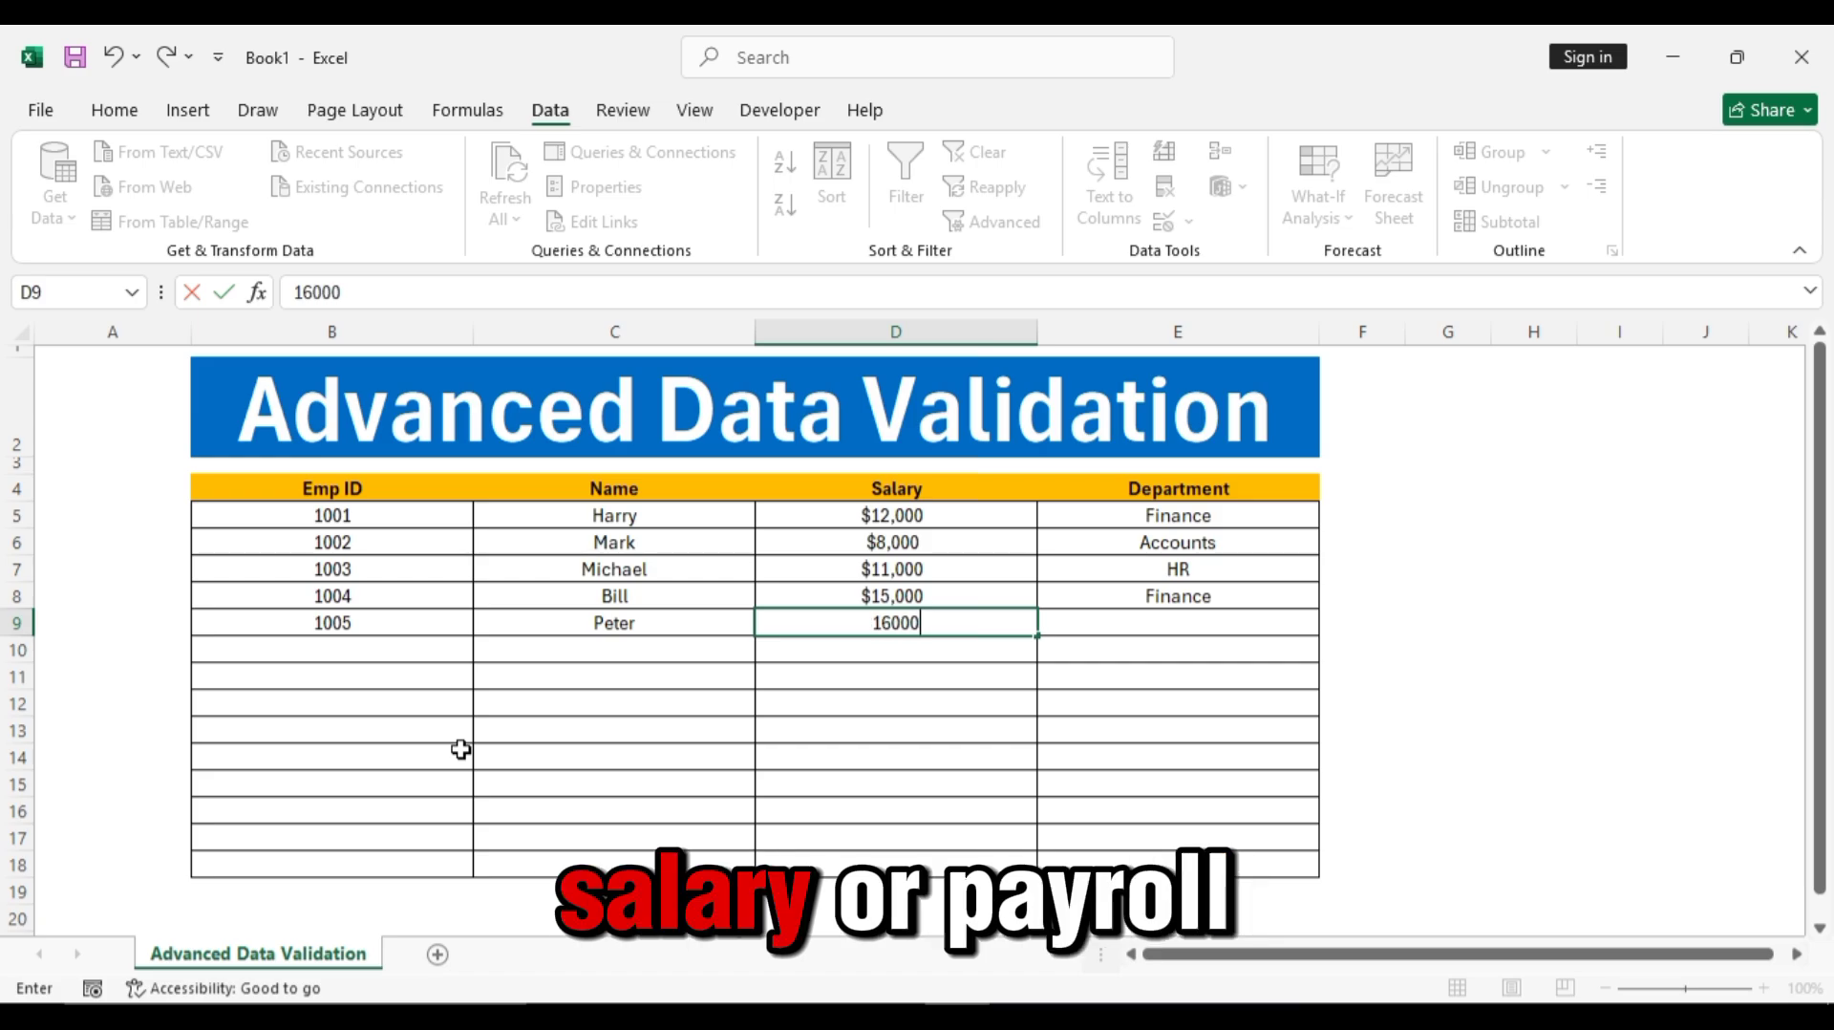
pyautogui.press('Return')
# - Fill in the department for row 9 as Accounts in cell E9
pyautogui.press('Up')
pyautogui.press('Right')
pyautogui.write('Accounts')
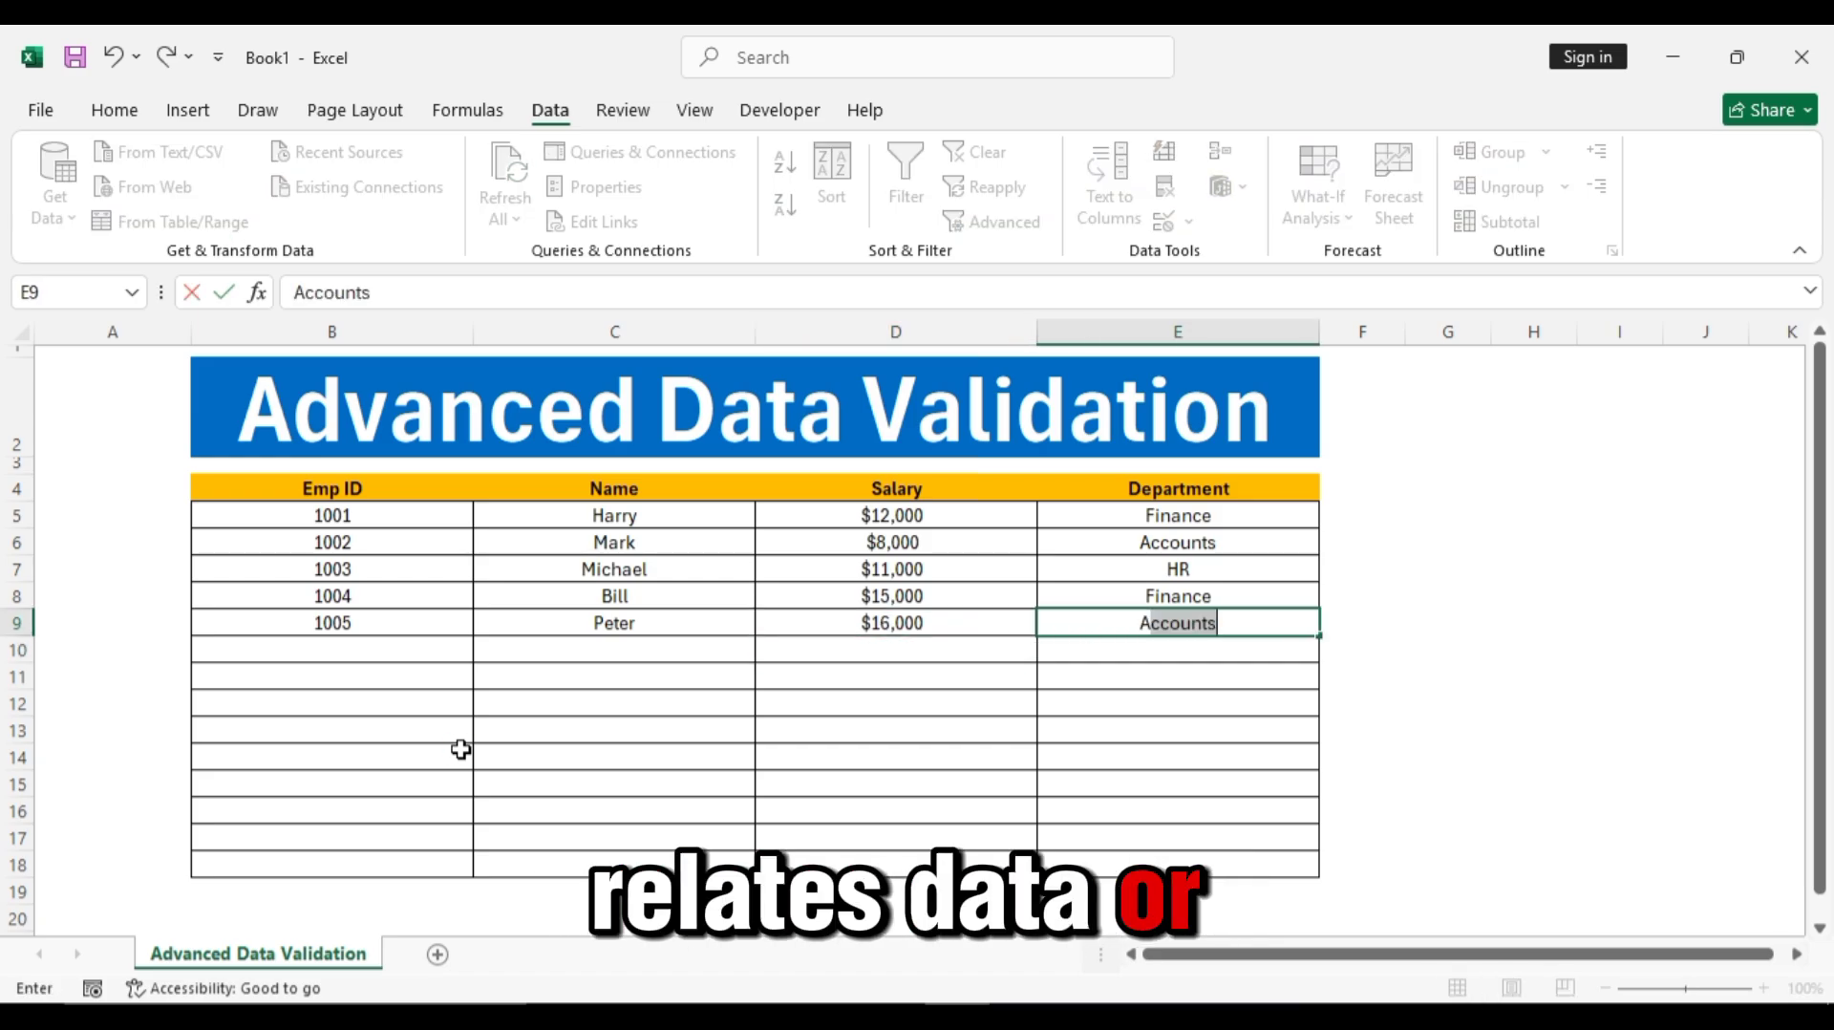
pyautogui.press('Return')
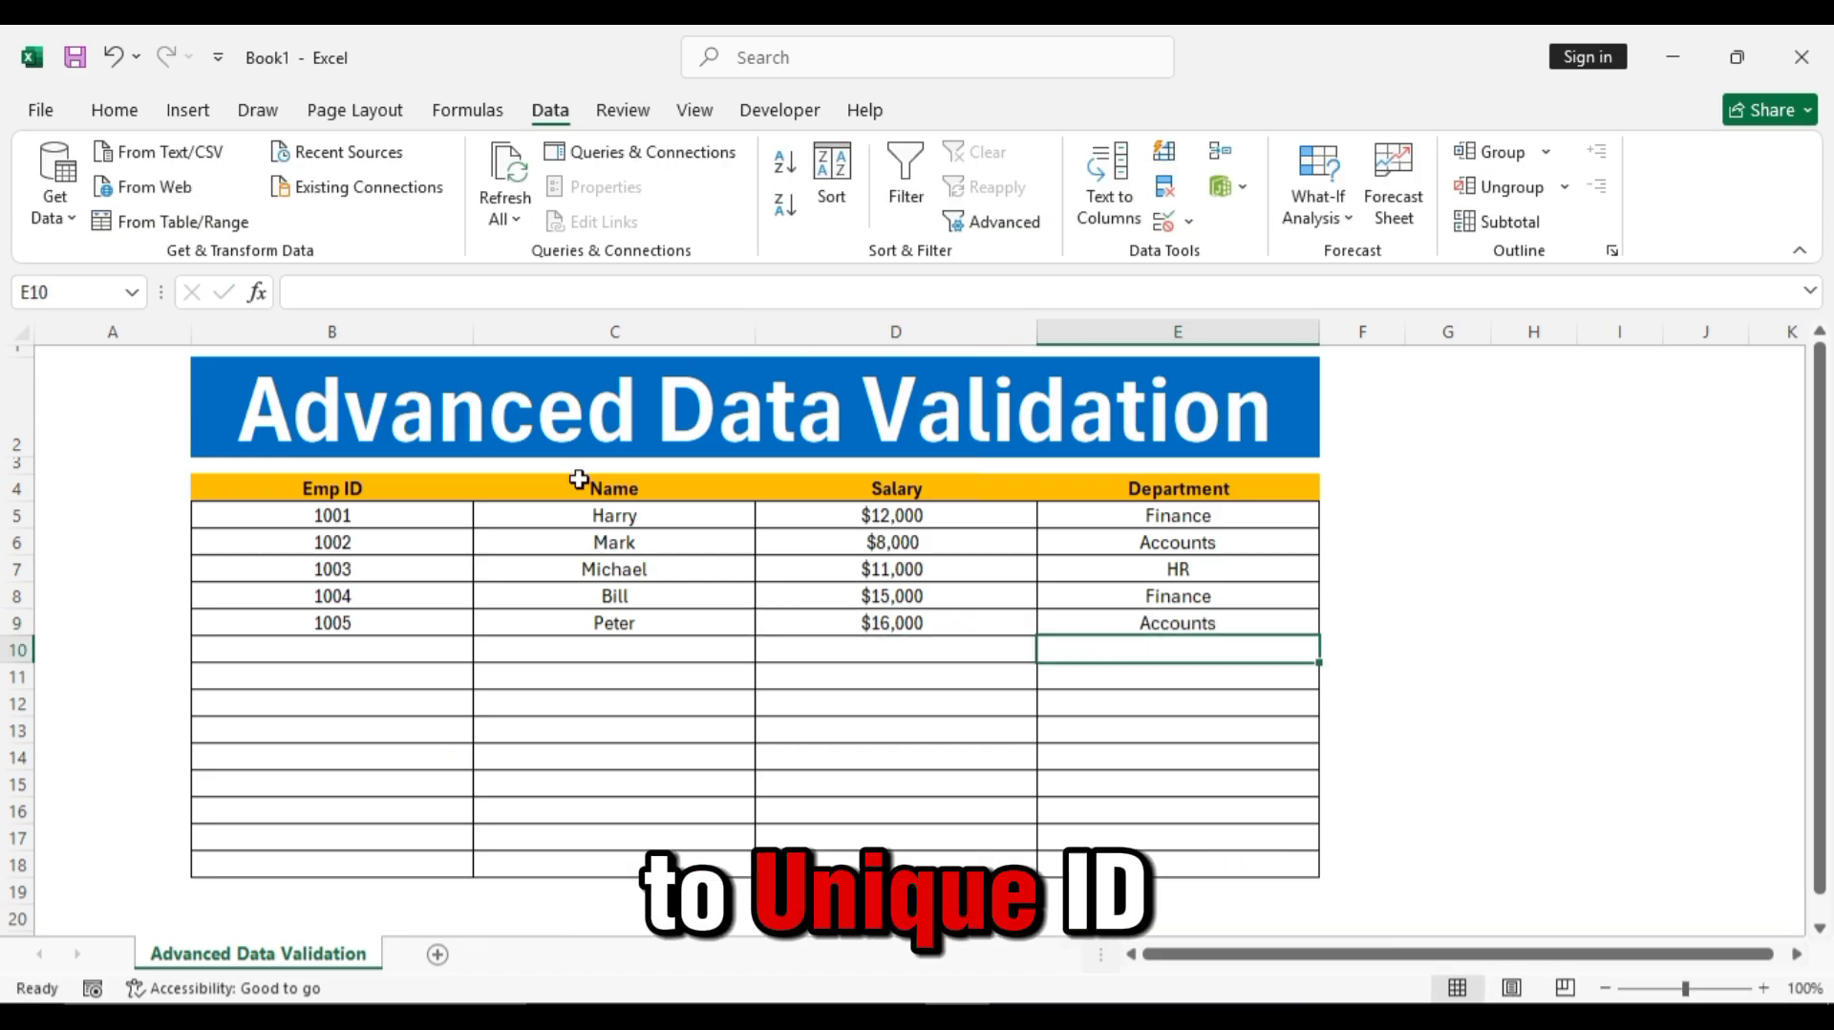
pyautogui.moveTo(364, 516); pyautogui.dragTo(359, 785)
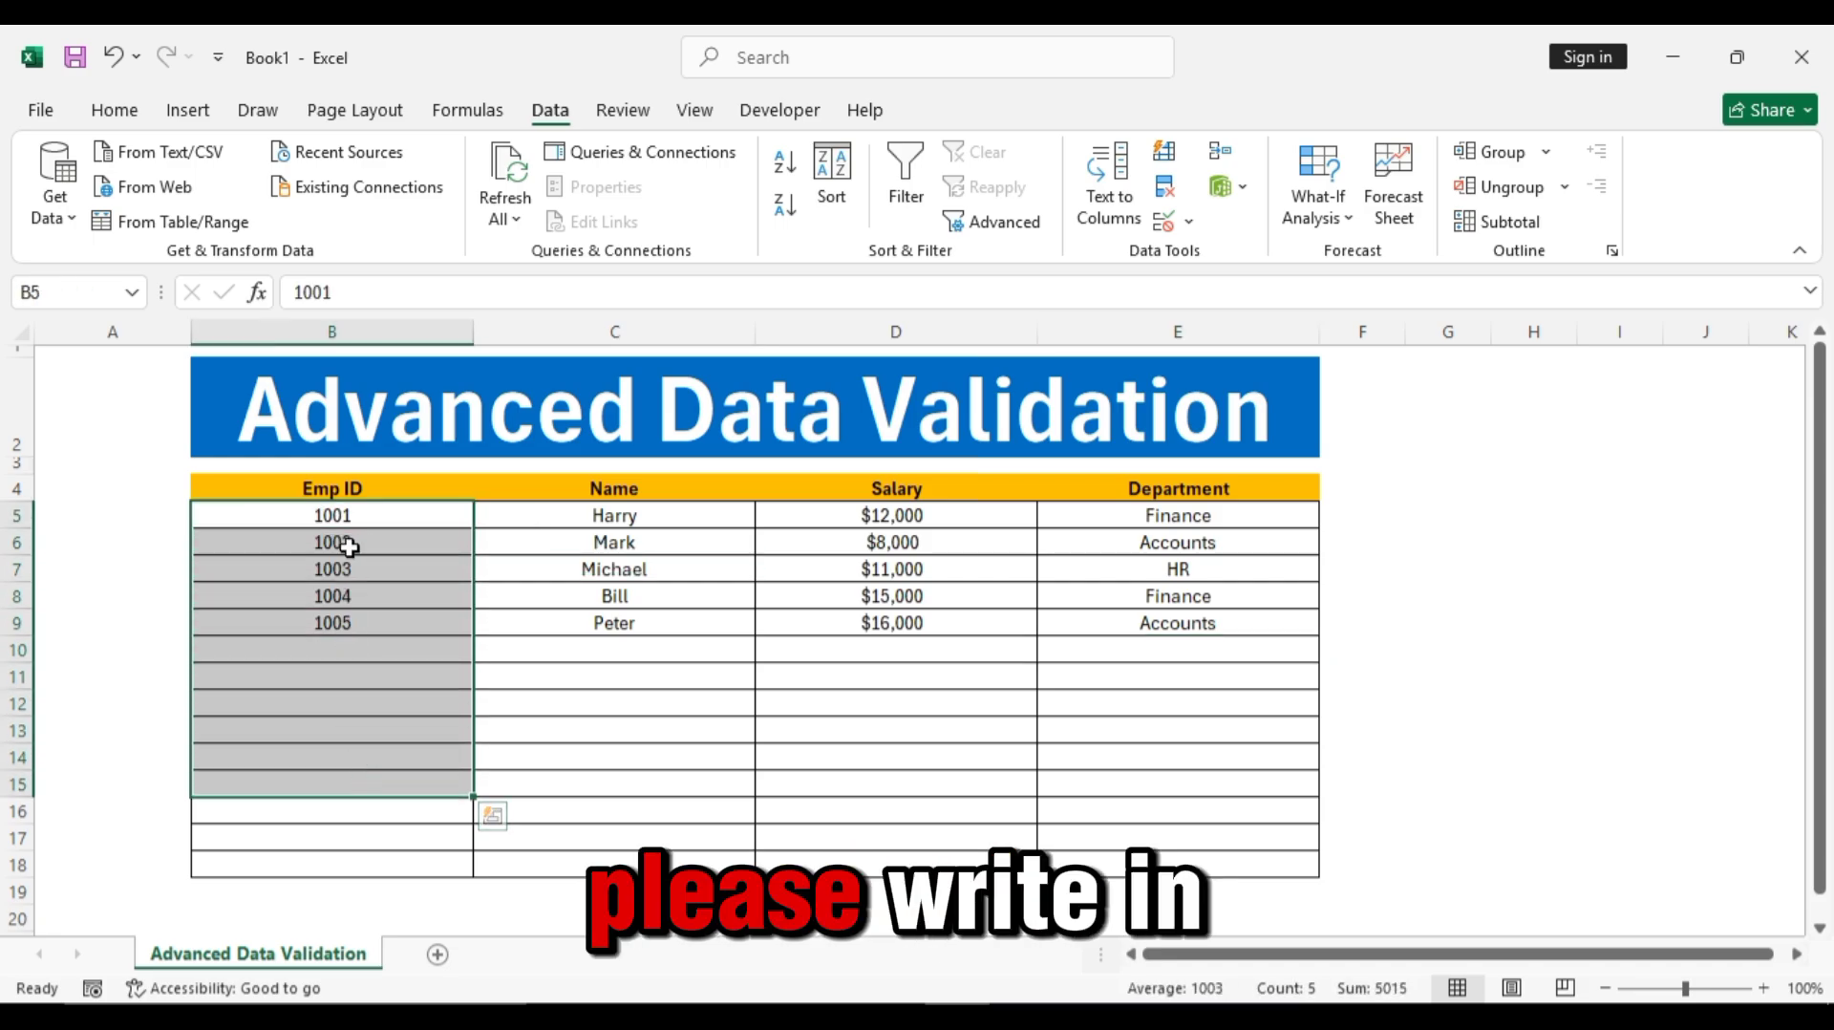
pyautogui.click(353, 644)
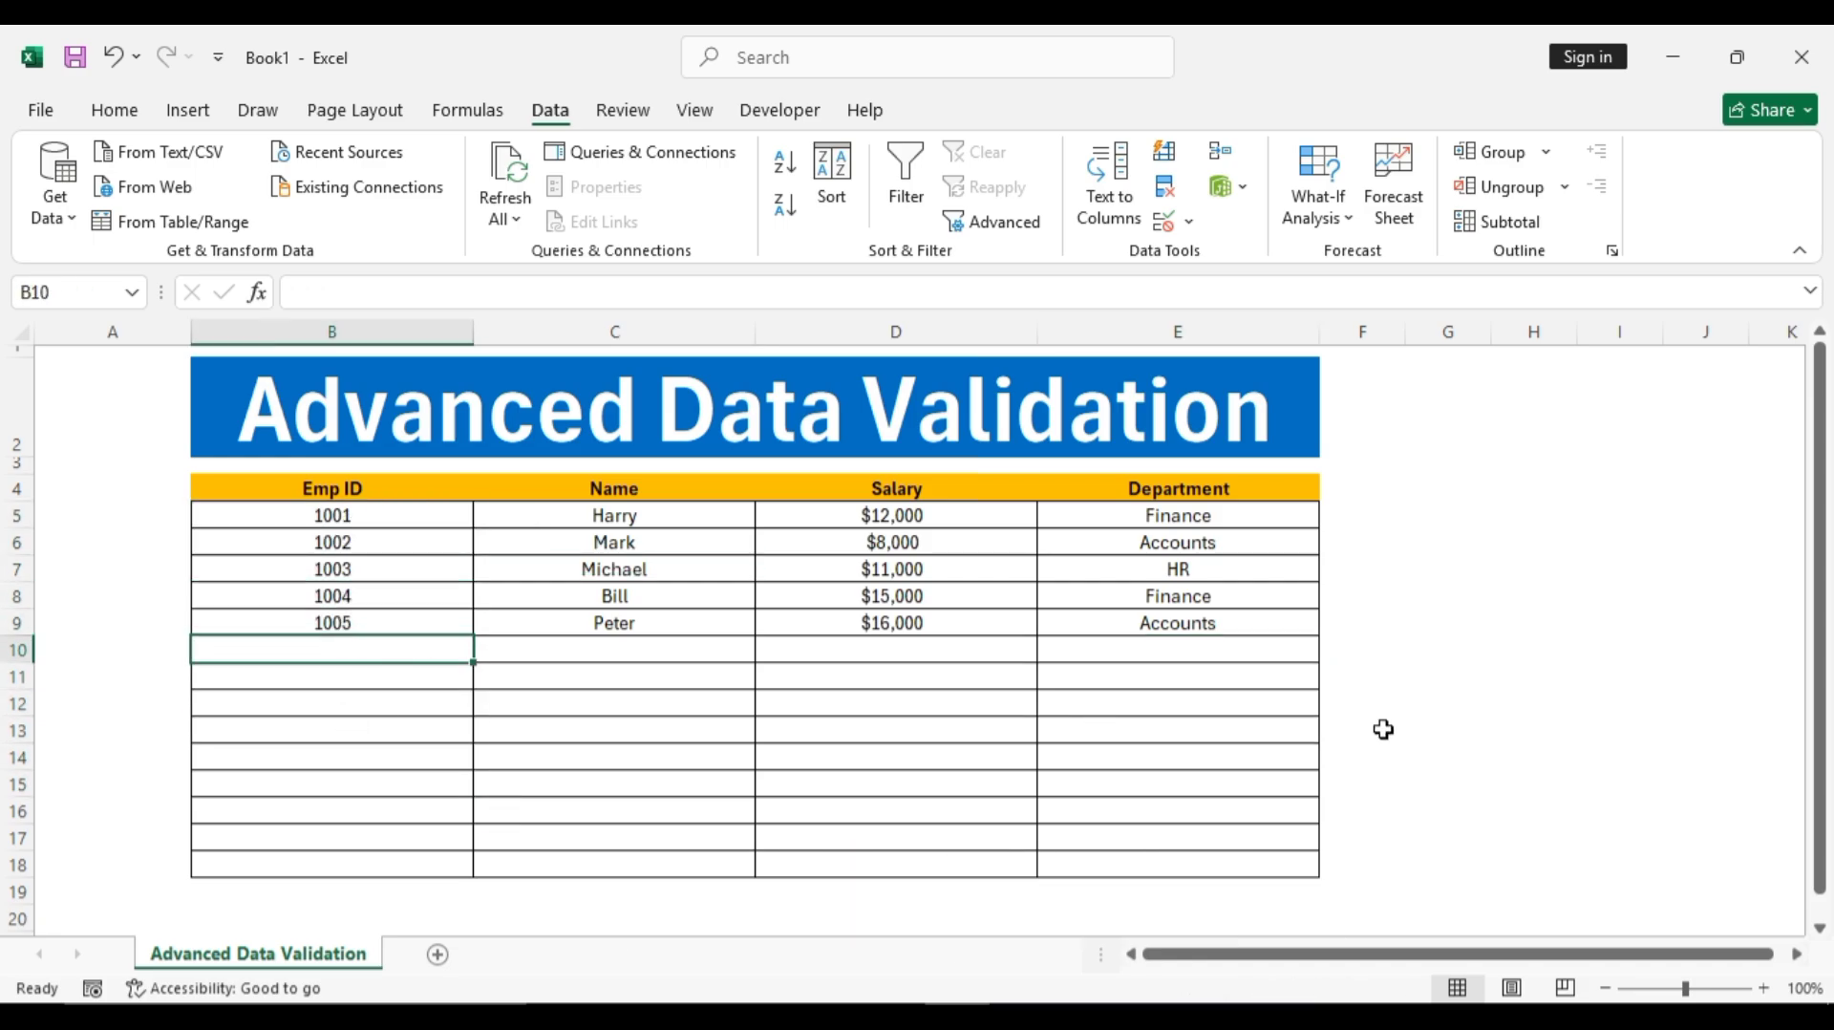